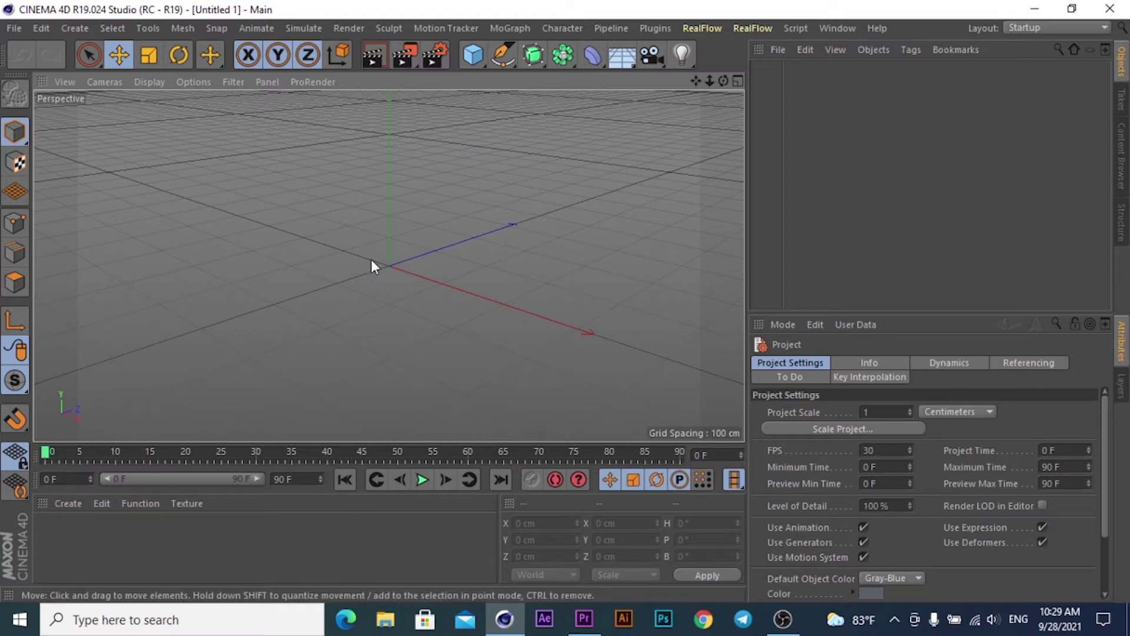
Add a MoText object and change its text to the single letter A.
{"action": "left_click", "coordinate": [514, 30]}
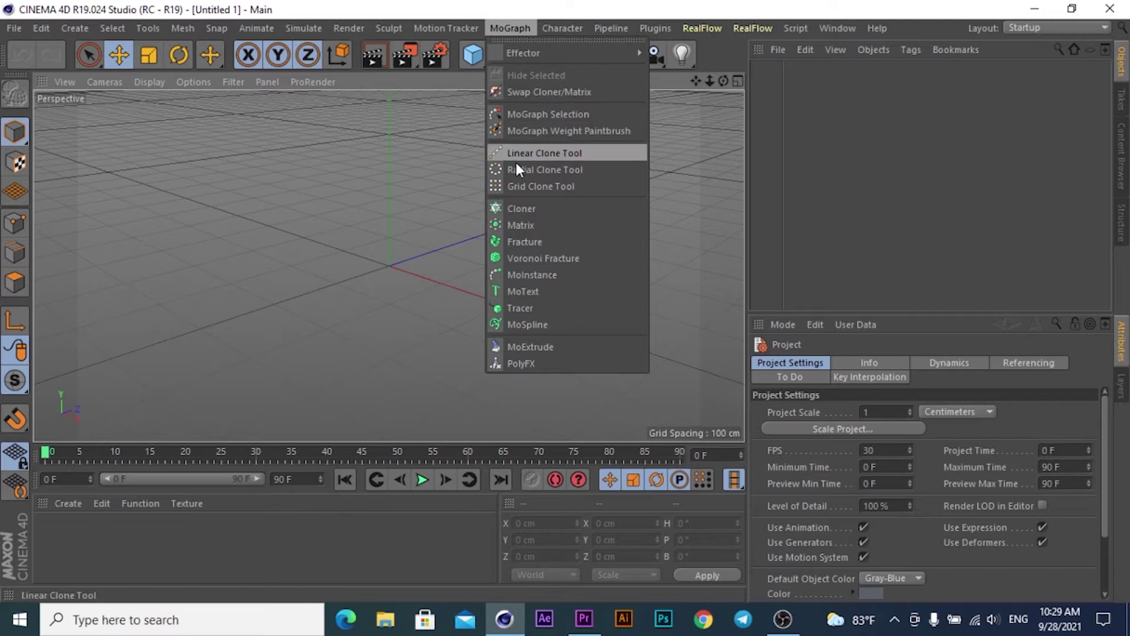
{"action": "left_click", "coordinate": [517, 291]}
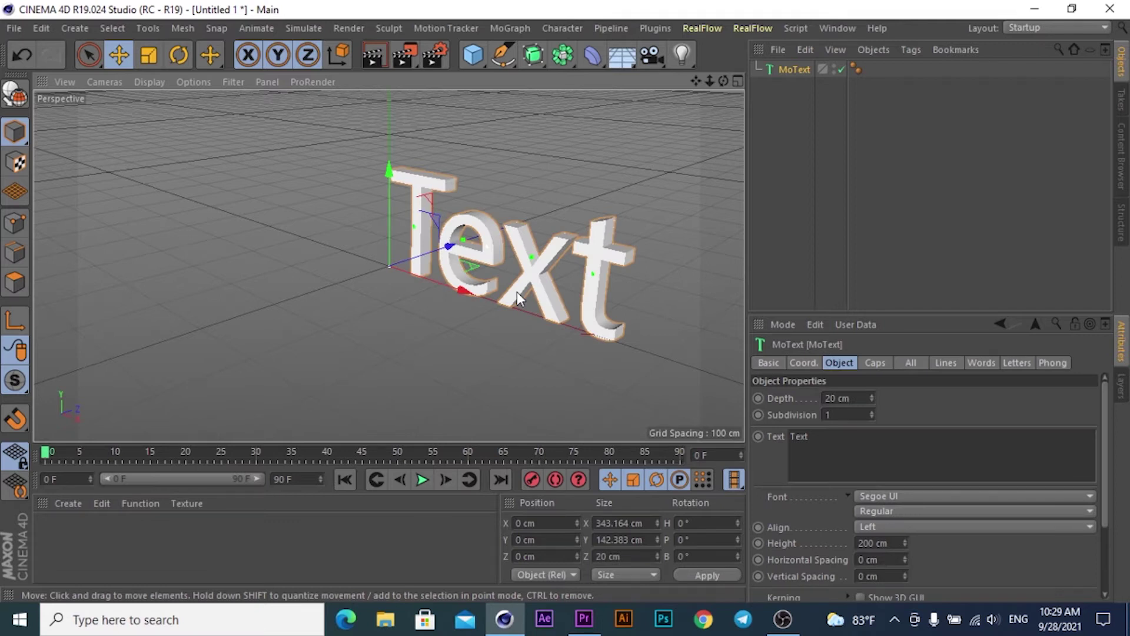
{"action": "double_click", "coordinate": [814, 438]}
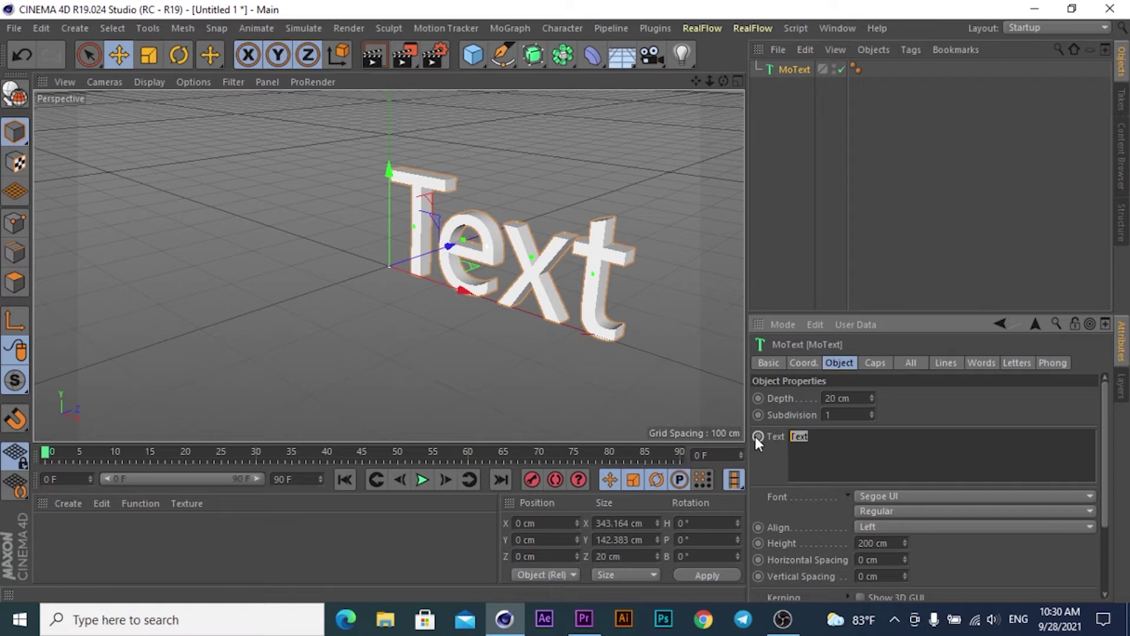
{"action": "type", "text": "A"}
{"action": "left_click", "coordinate": [891, 496]}
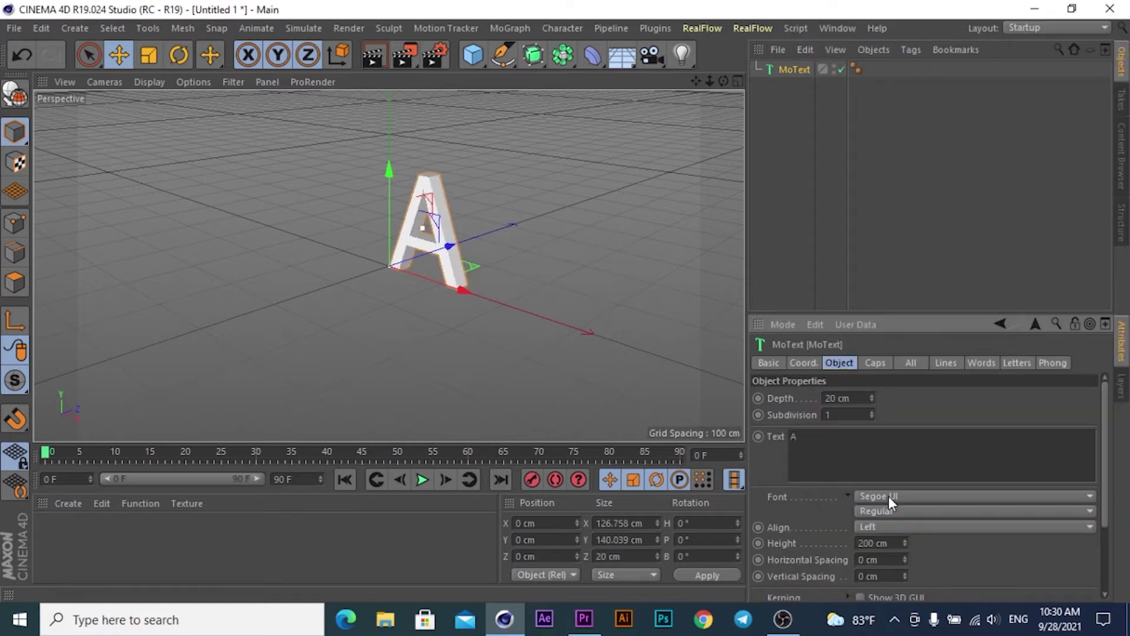
Set the letter A to Arial Black with a 50 cm extrusion depth, viewed from the front.
{"action": "left_click", "coordinate": [889, 496]}
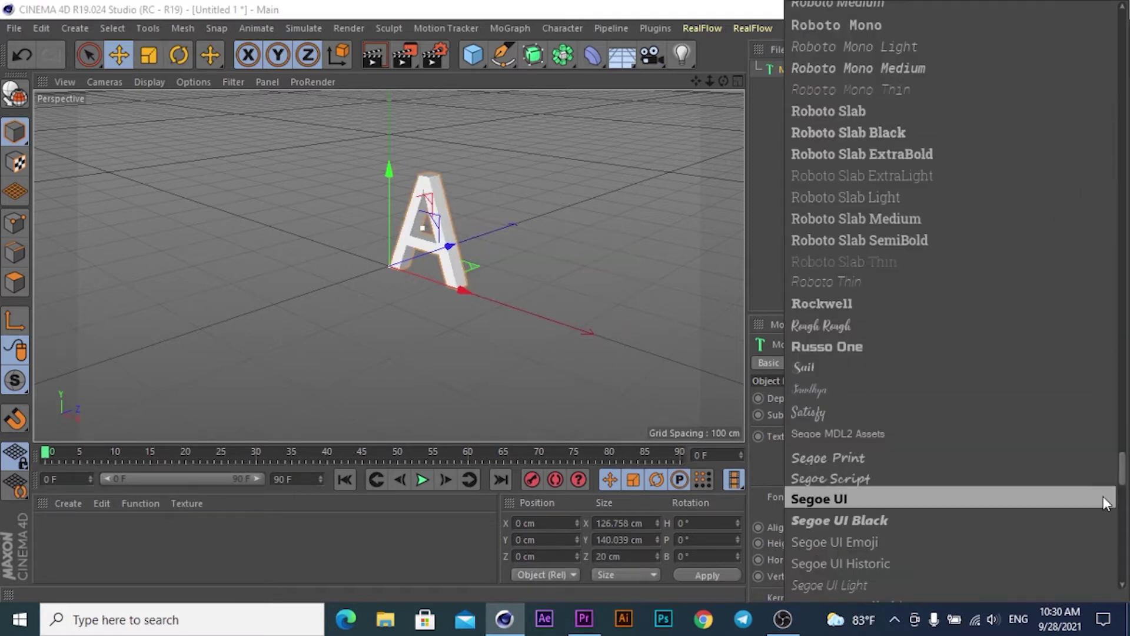
{"action": "left_click_drag", "start_coordinate": [1123, 475], "coordinate": [1123, 35]}
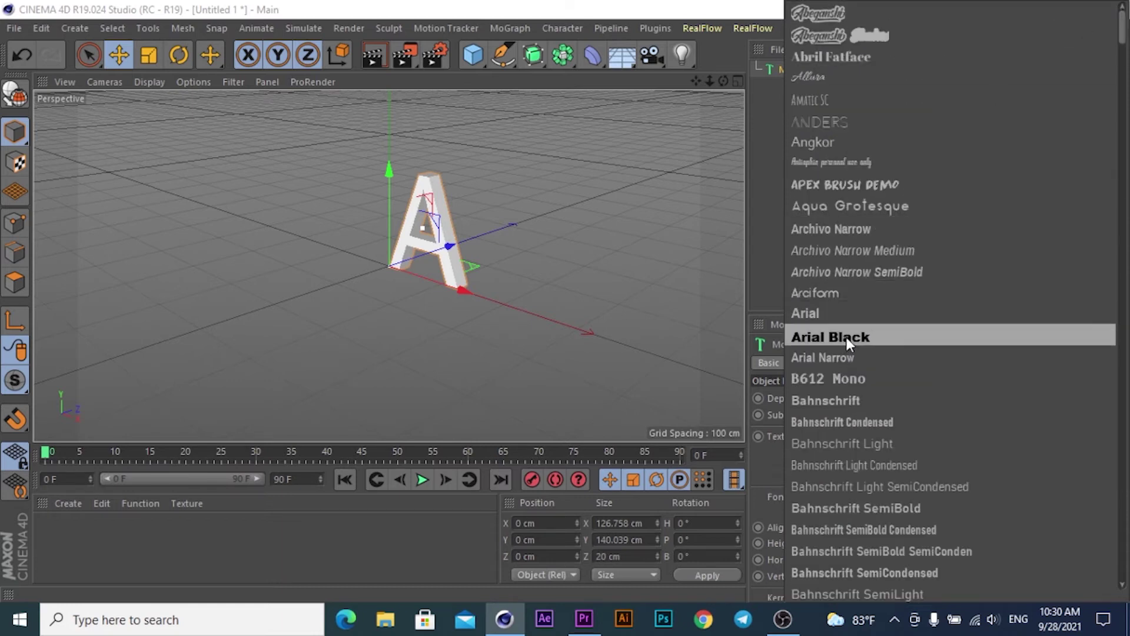
{"action": "left_click", "coordinate": [846, 337]}
{"action": "left_click", "coordinate": [843, 397]}
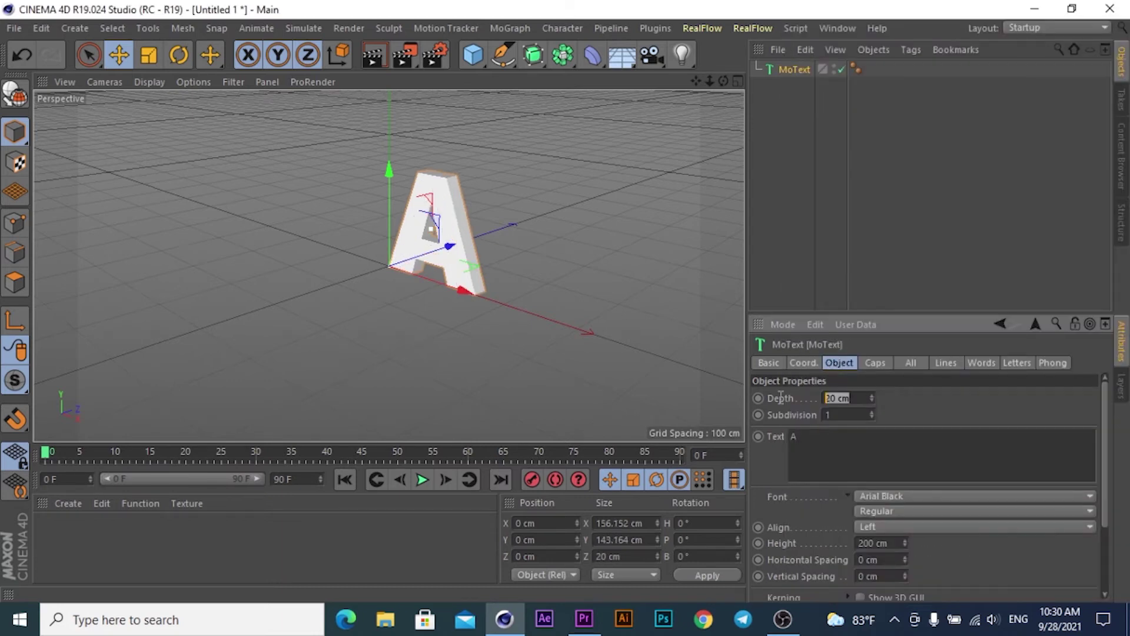
{"action": "type", "text": "50"}
{"action": "key", "text": "Return"}
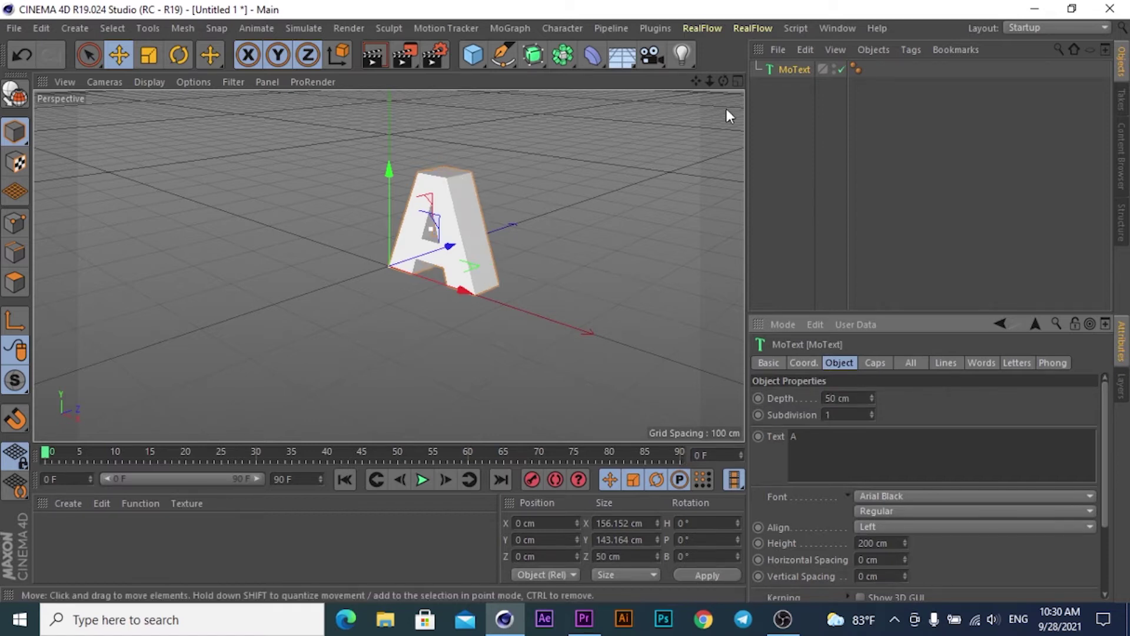
{"action": "mouse_move", "coordinate": [723, 80]}
{"action": "left_mouse_down"}
{"action": "mouse_move", "coordinate": [694, 74]}
{"action": "mouse_move", "coordinate": [723, 77]}
{"action": "left_mouse_up"}
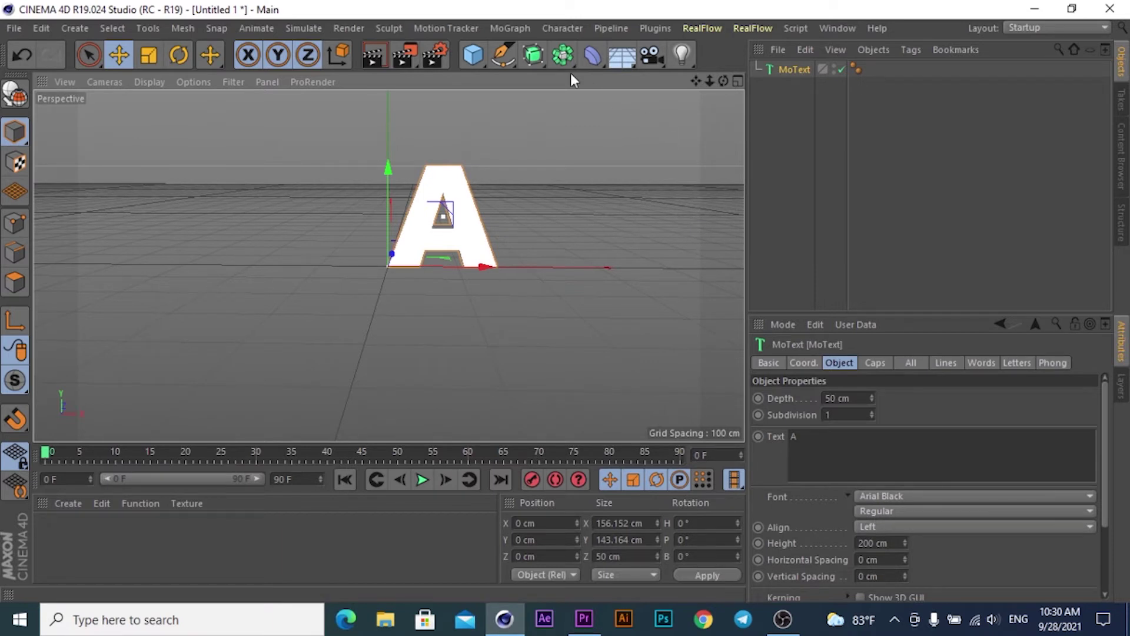
Add a Voronoi Fracture object and parent the MoText under it.
{"action": "left_click", "coordinate": [514, 30]}
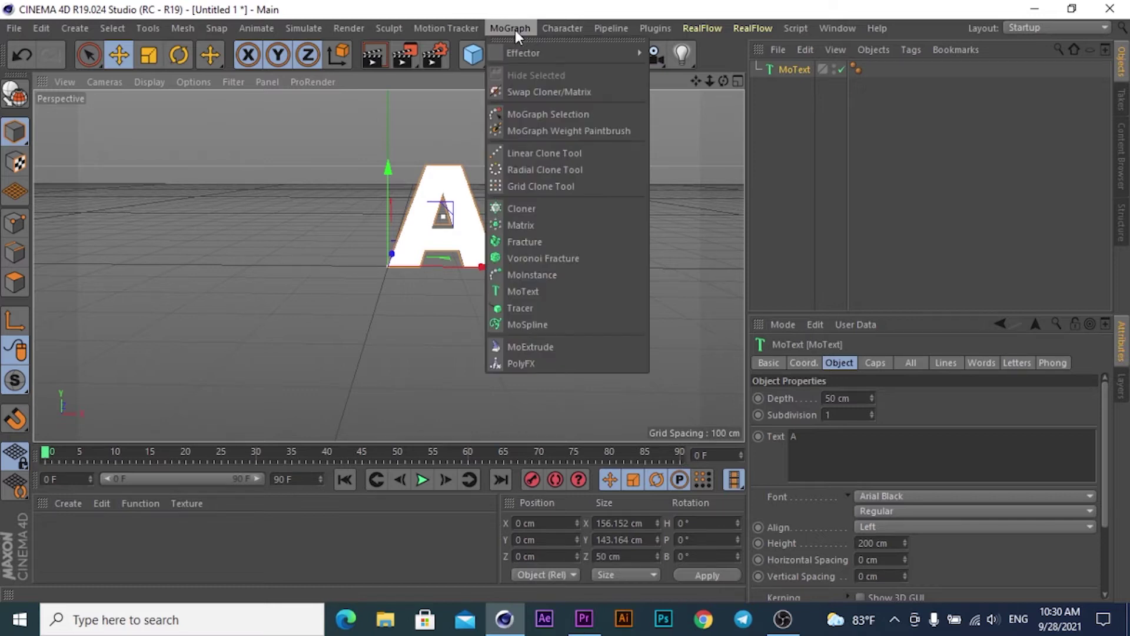
{"action": "left_click", "coordinate": [531, 259]}
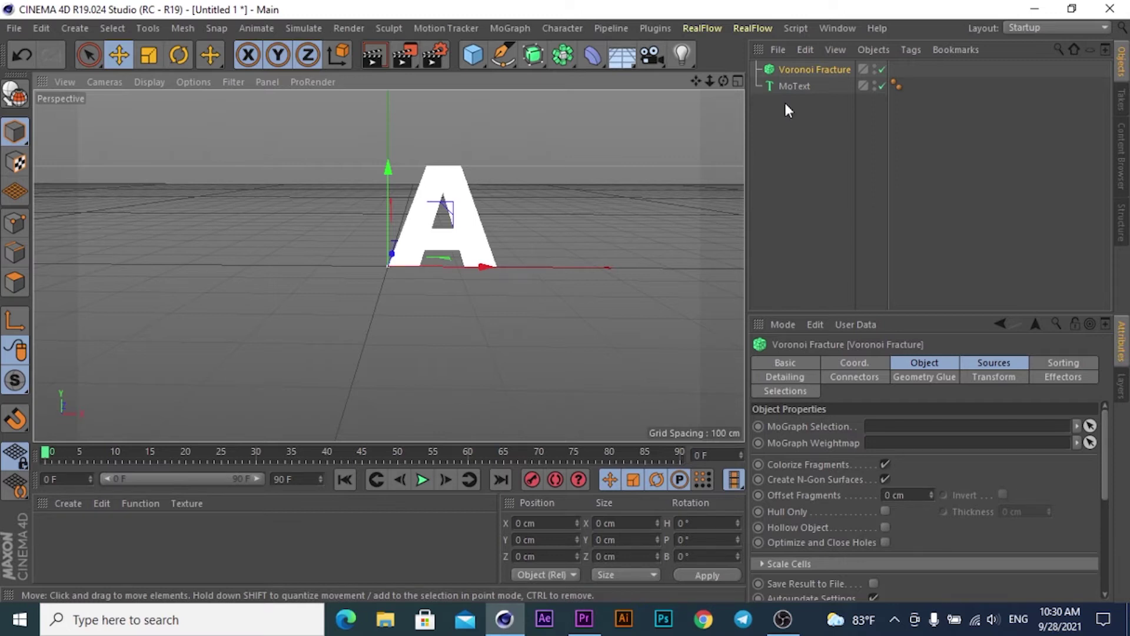
{"action": "left_click_drag", "start_coordinate": [790, 85], "coordinate": [799, 72]}
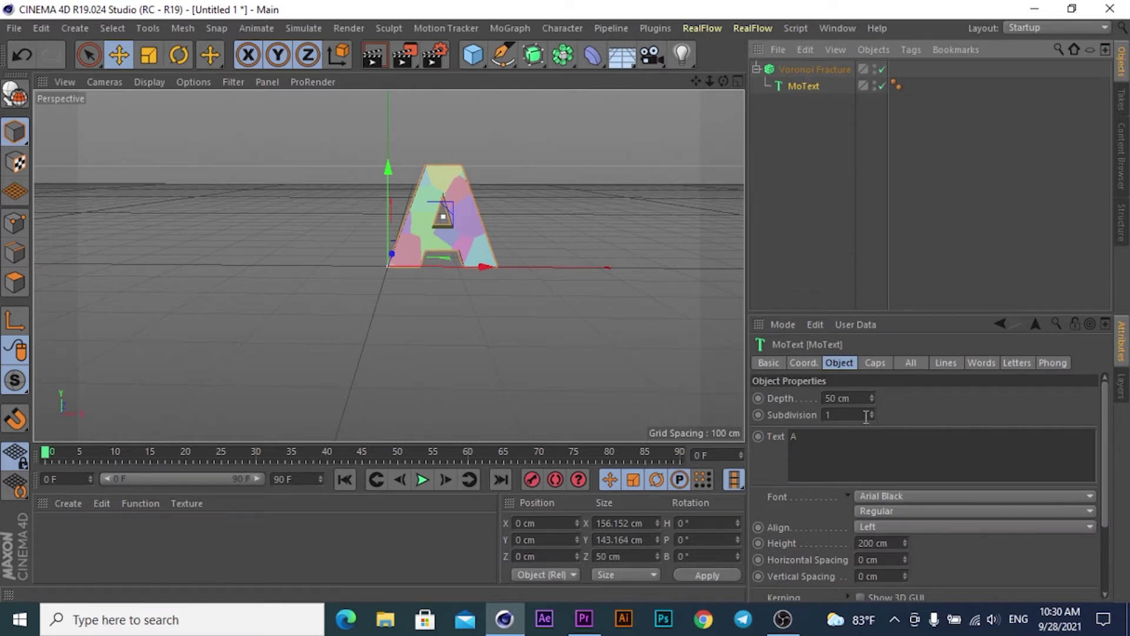
{"action": "left_click", "coordinate": [816, 69]}
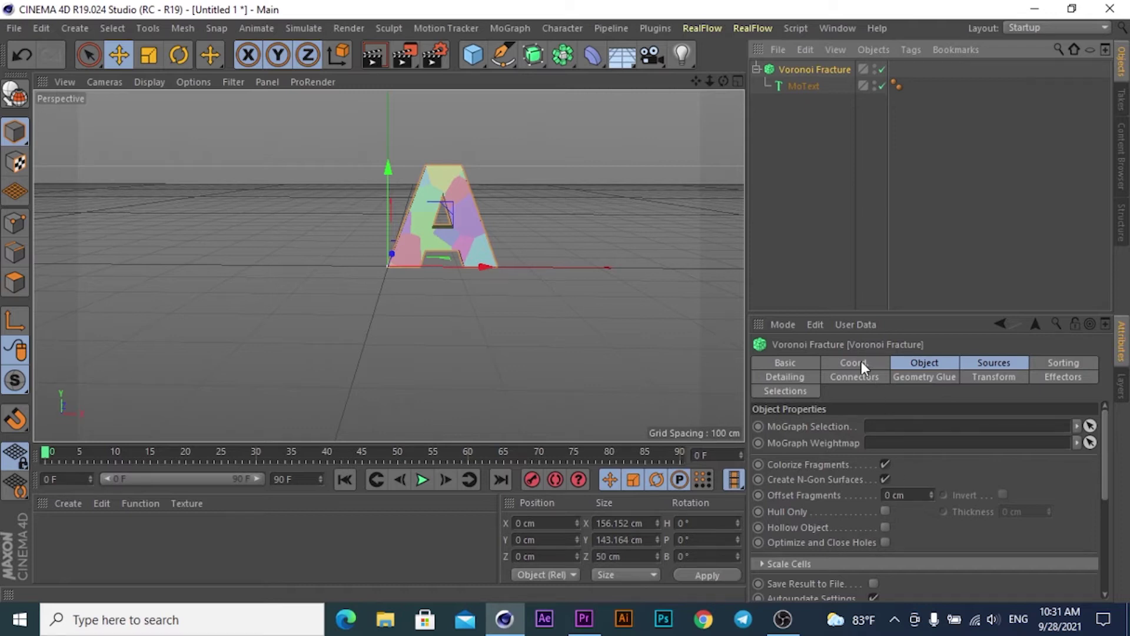
Set the Voronoi Fracture's Point Generator Distribution Point Amount to 1000.
{"action": "left_click", "coordinate": [787, 392]}
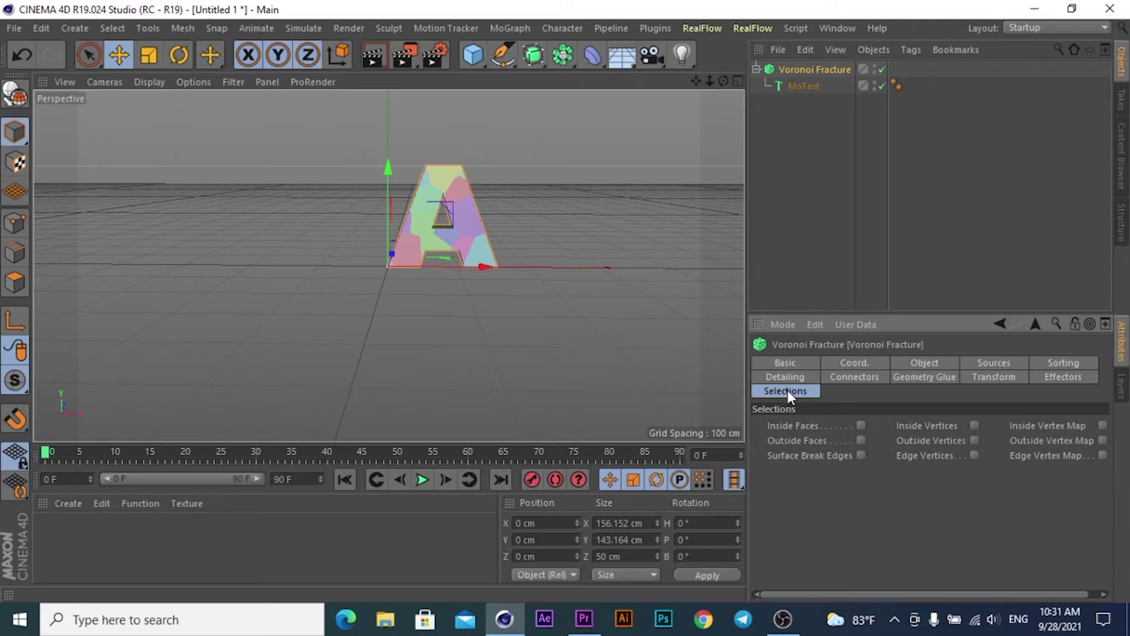
{"action": "left_click", "coordinate": [996, 364]}
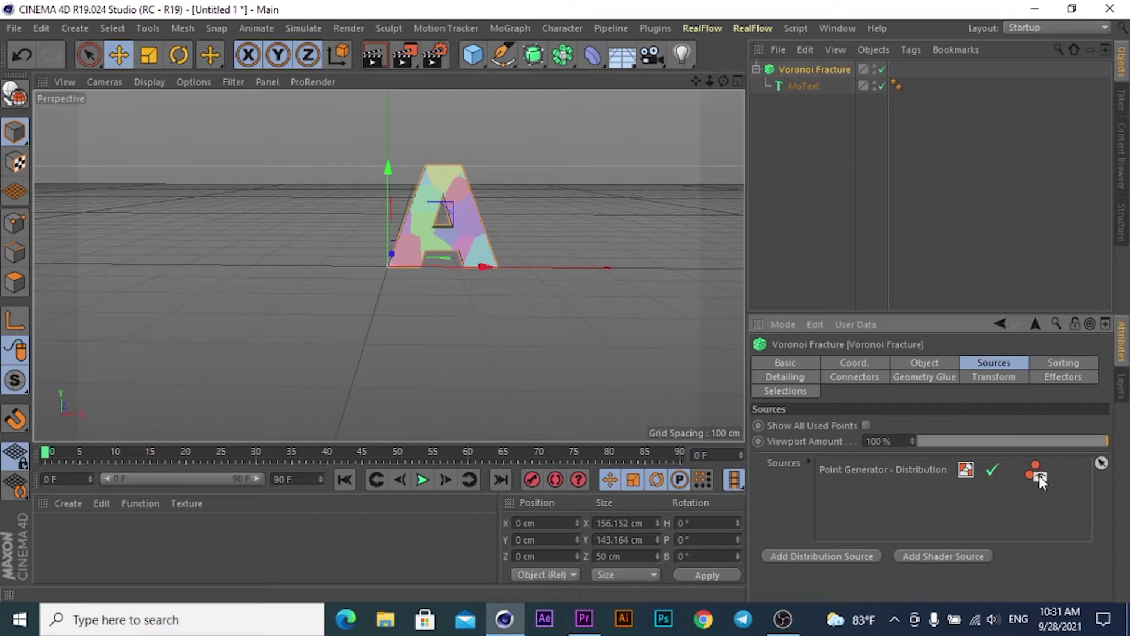
{"action": "left_click", "coordinate": [931, 467]}
{"action": "scroll", "coordinate": [931, 513], "scroll_direction": "down", "scroll_amount": 3}
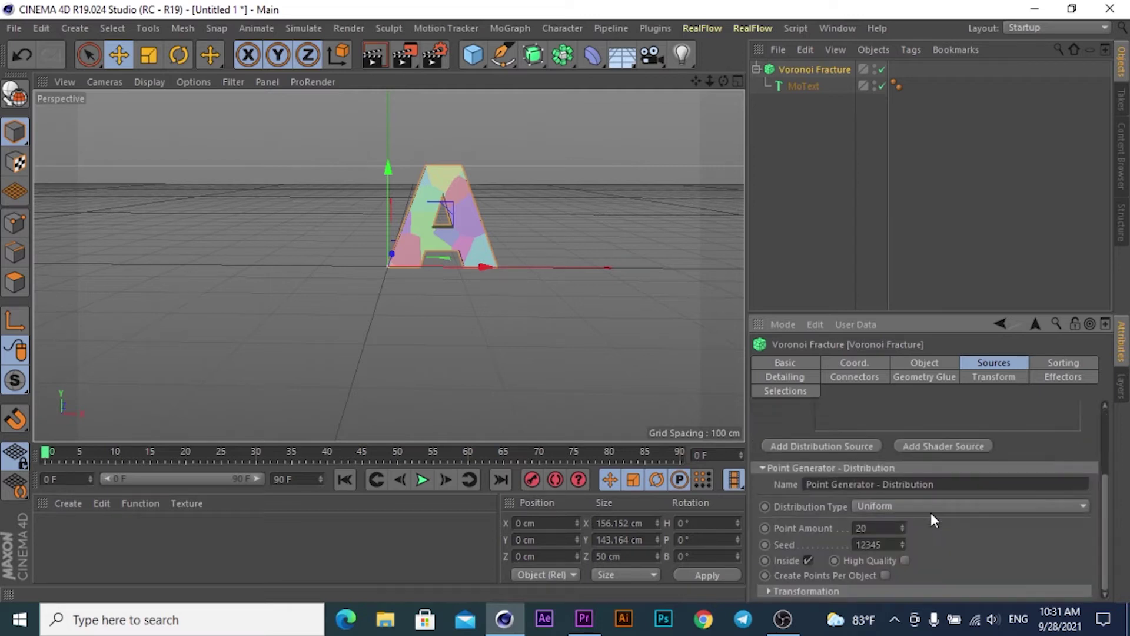
{"action": "left_click", "coordinate": [857, 527]}
{"action": "type", "text": "1000"}
{"action": "left_click", "coordinate": [809, 223]}
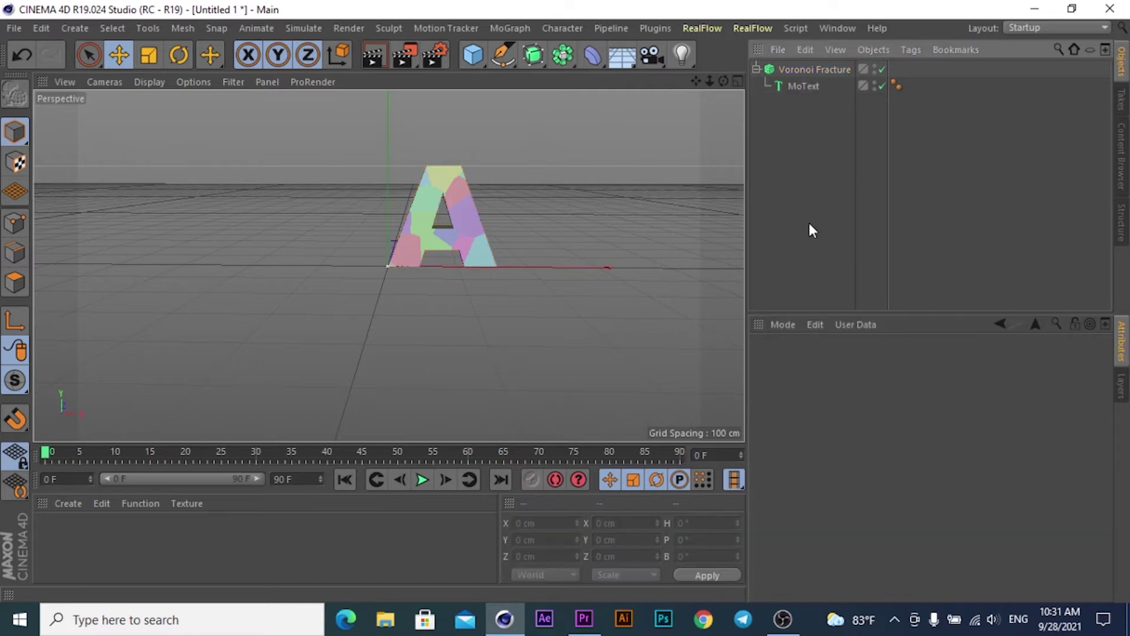
{"action": "left_click", "coordinate": [814, 68]}
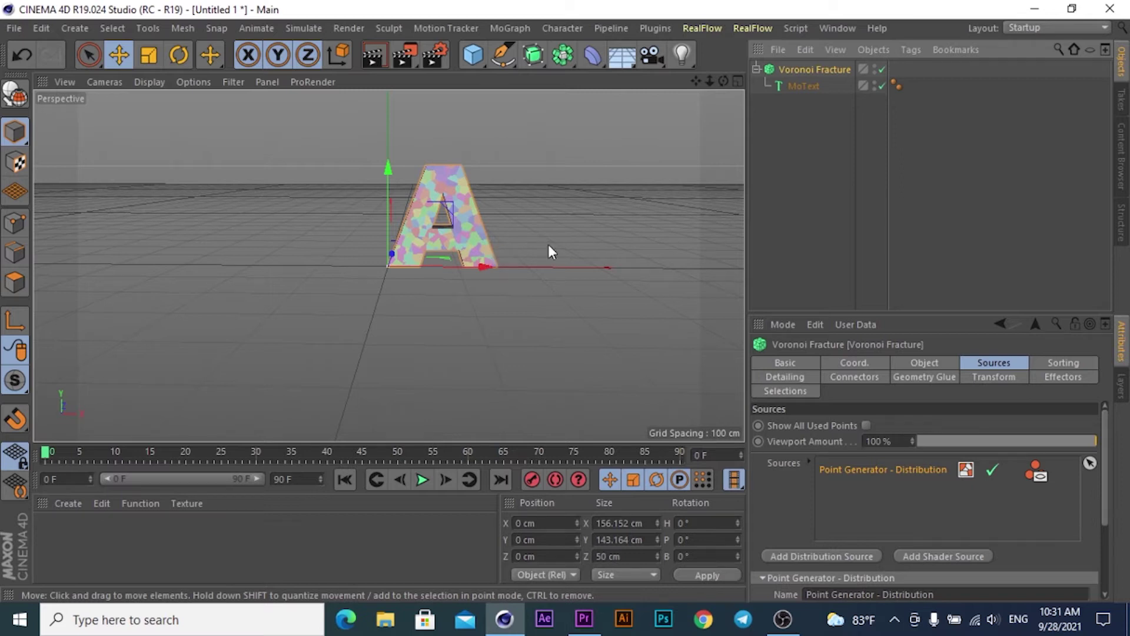
Add a Plain effector and set its P.Y position parameter to 0 cm.
{"action": "left_click", "coordinate": [514, 28]}
{"action": "mouse_move", "coordinate": [522, 53]}
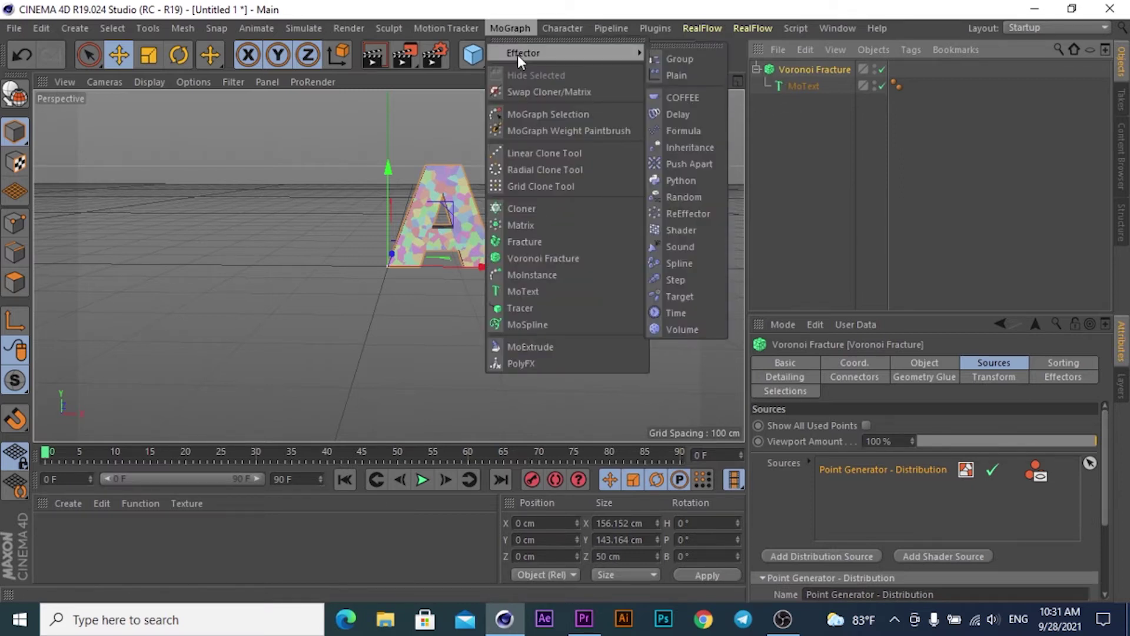
{"action": "left_click", "coordinate": [675, 73]}
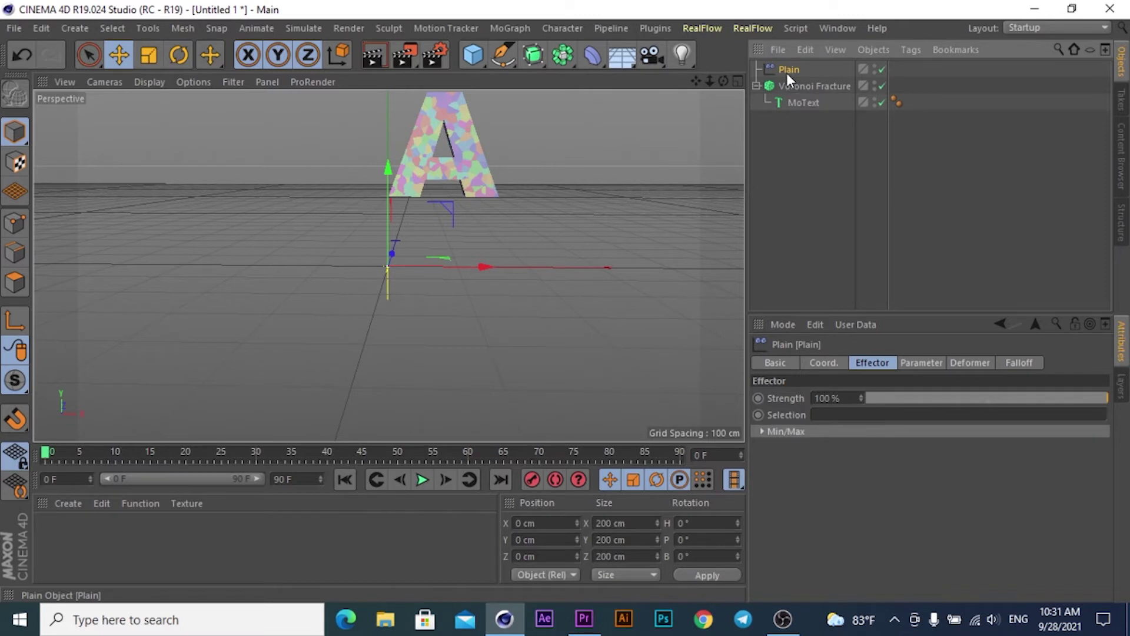
{"action": "left_click", "coordinate": [920, 363]}
{"action": "left_click", "coordinate": [846, 460]}
{"action": "left_click_drag", "start_coordinate": [856, 458], "coordinate": [744, 460]}
{"action": "type", "text": "0"}
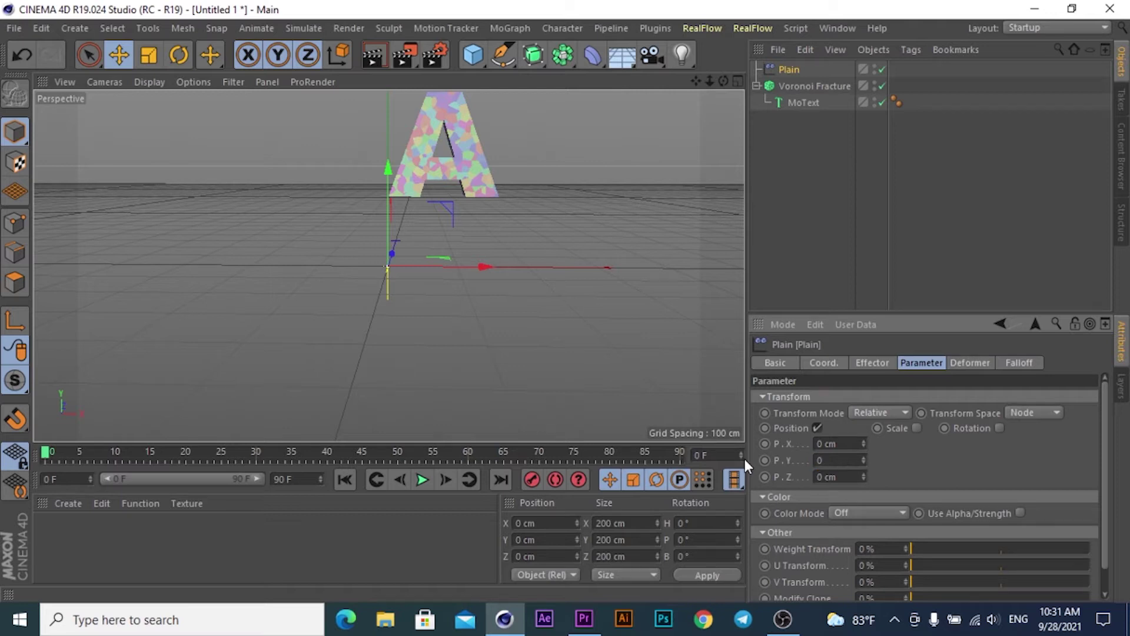
{"action": "key", "text": "Return"}
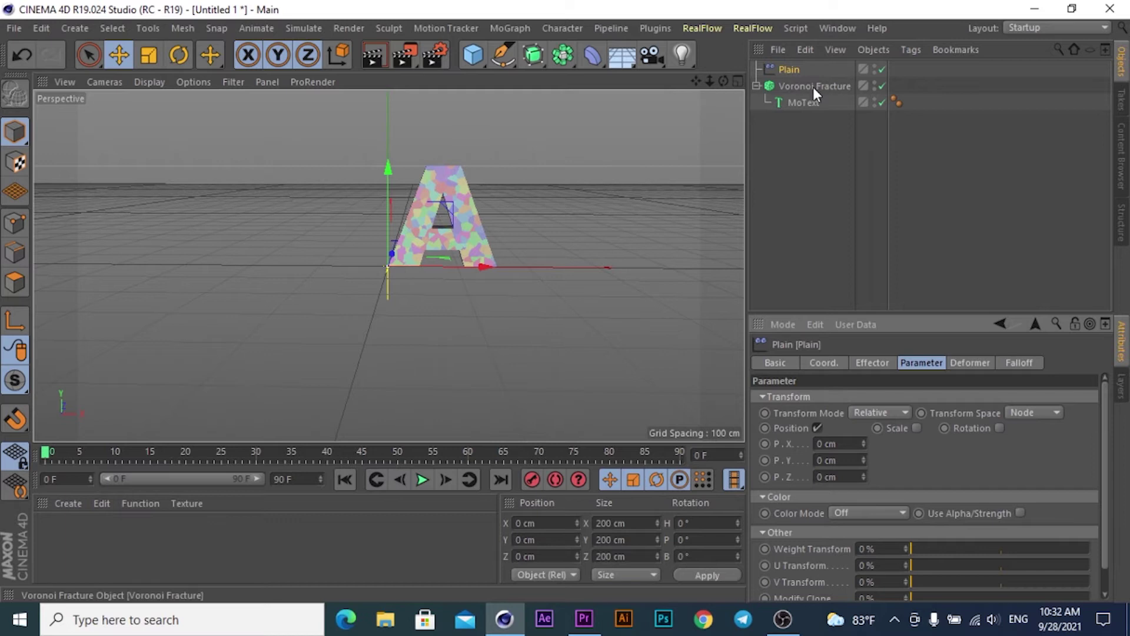
Set the MoText alignment to Middle to centre the letter A.
{"action": "left_click", "coordinate": [805, 102]}
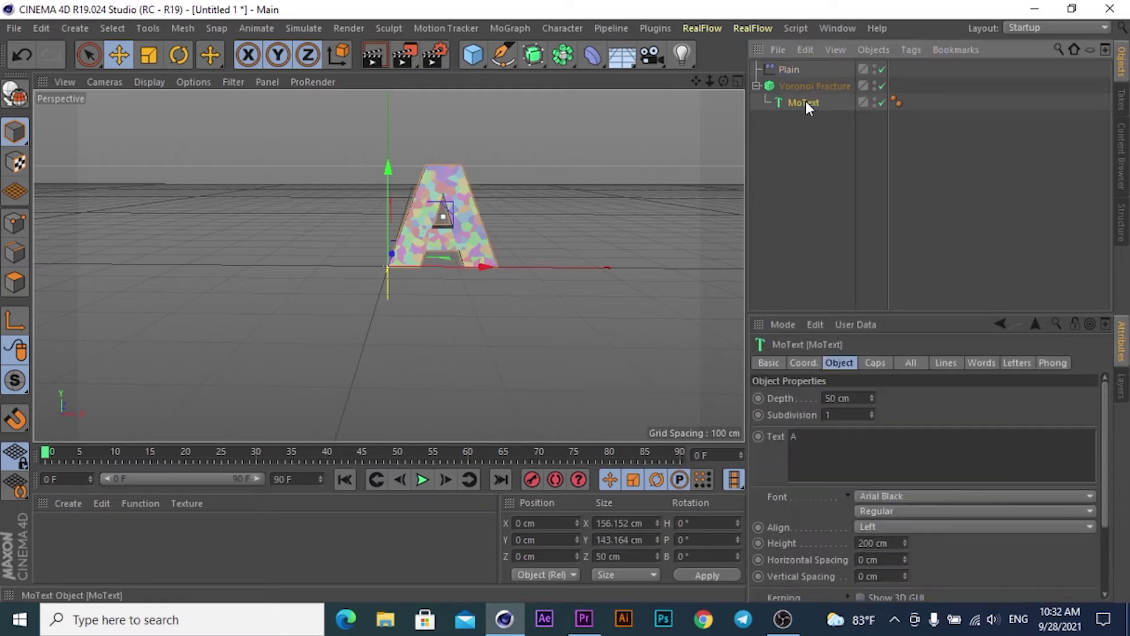
{"action": "left_click", "coordinate": [865, 526]}
{"action": "left_click", "coordinate": [874, 559]}
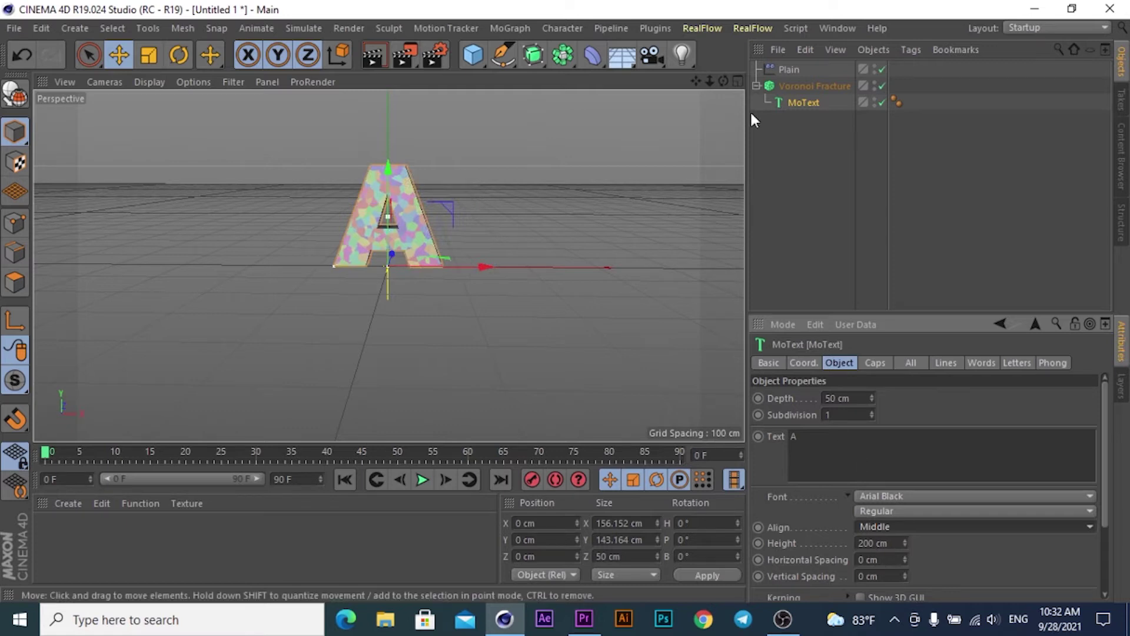
{"action": "left_click", "coordinate": [790, 69]}
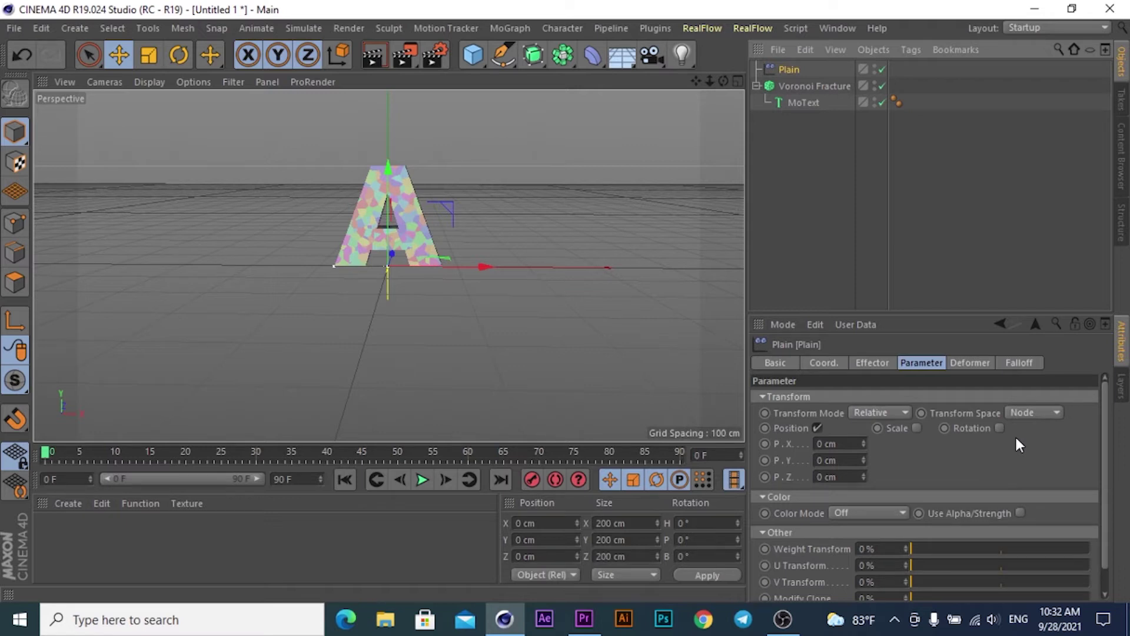
Enable uniform Scale on the Plain effector and set it to -1.
{"action": "left_click", "coordinate": [917, 428]}
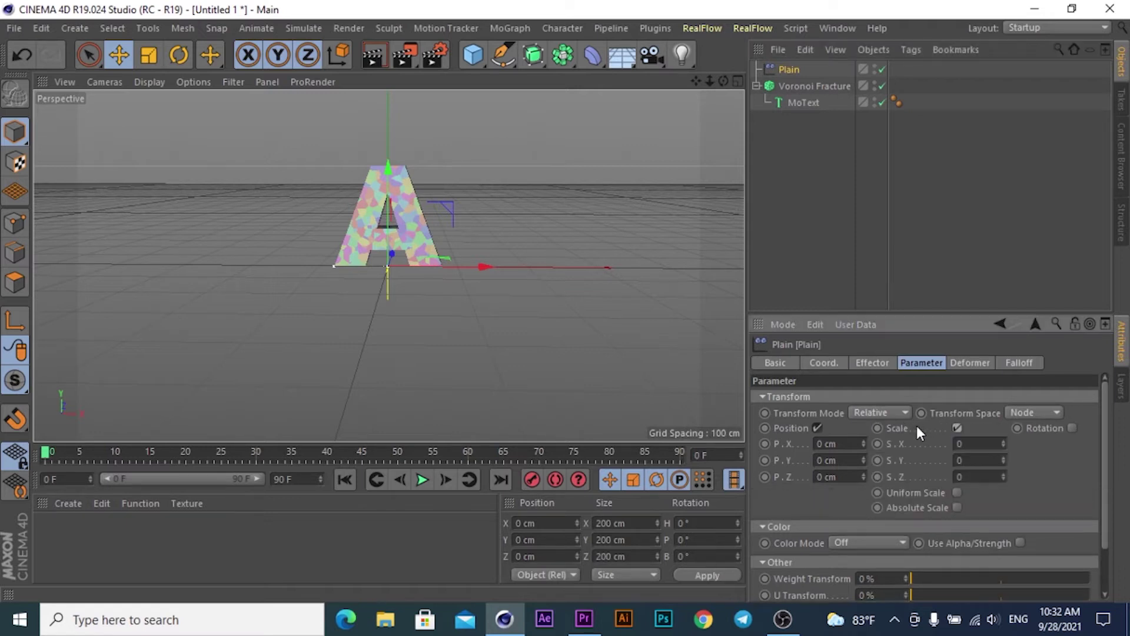
{"action": "left_click", "coordinate": [957, 492]}
{"action": "left_click", "coordinate": [968, 443]}
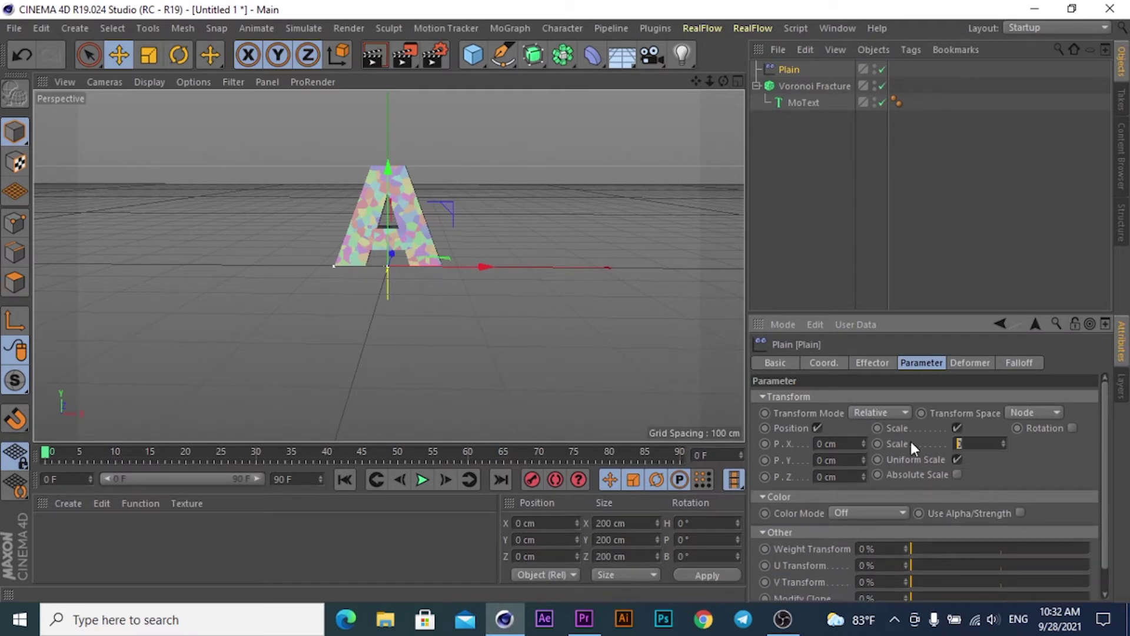
{"action": "type", "text": "-1"}
{"action": "key", "text": "Return"}
Enable the Plain effector's Rotation with R.H 90° and R.B 90°.
{"action": "left_click", "coordinate": [1071, 428]}
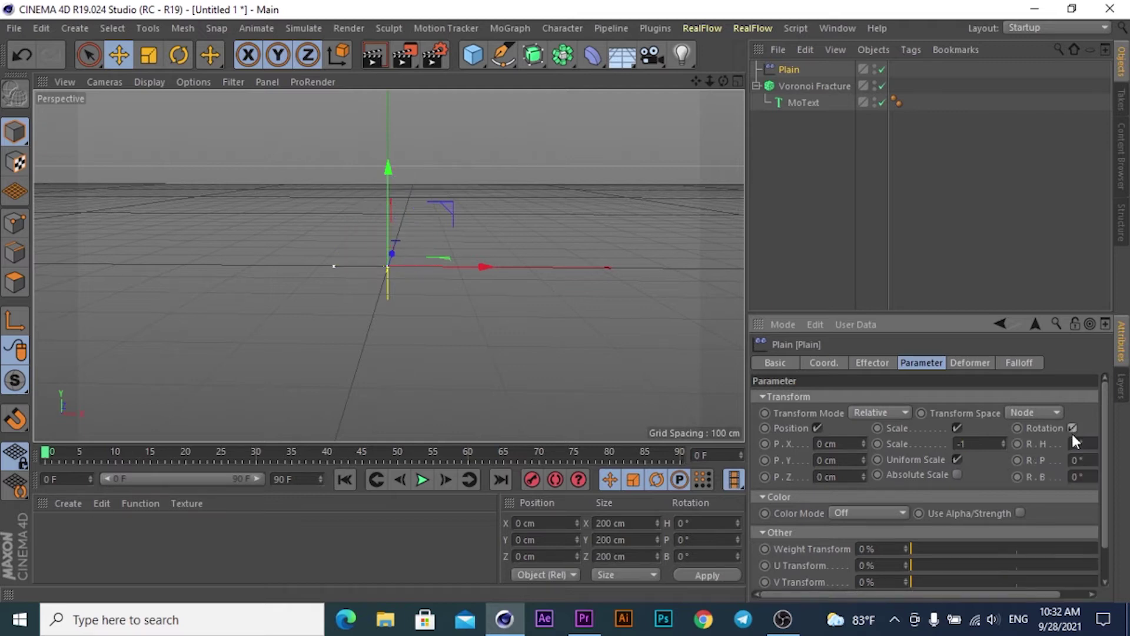
{"action": "left_click", "coordinate": [1079, 442]}
{"action": "type", "text": "90"}
{"action": "left_click", "coordinate": [1083, 475]}
{"action": "type", "text": "90"}
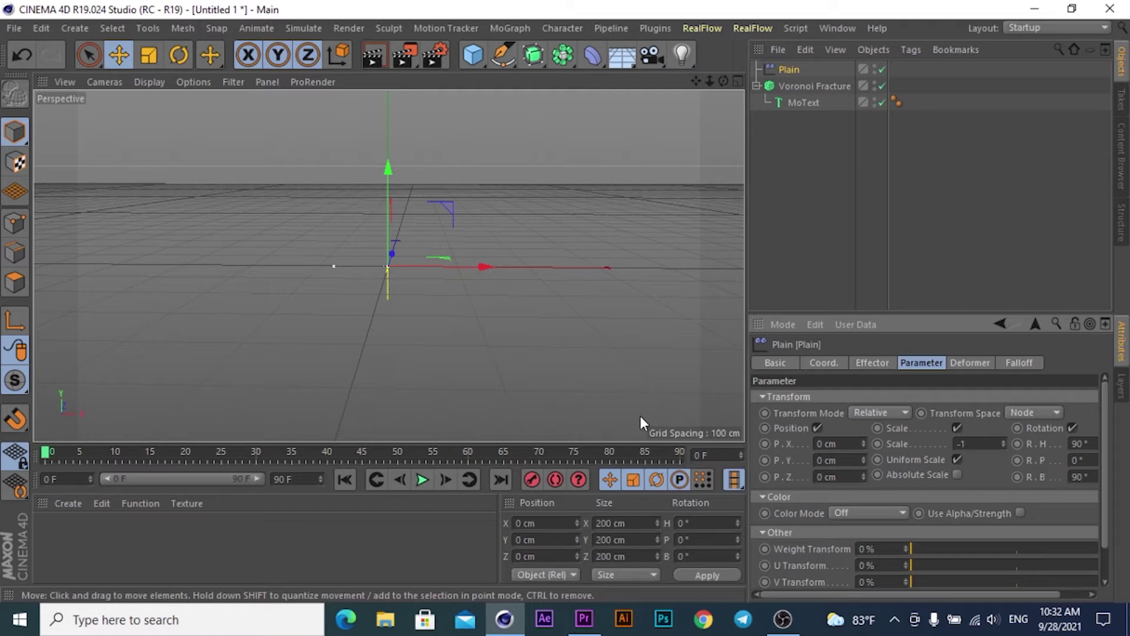
{"action": "left_click", "coordinate": [1023, 361]}
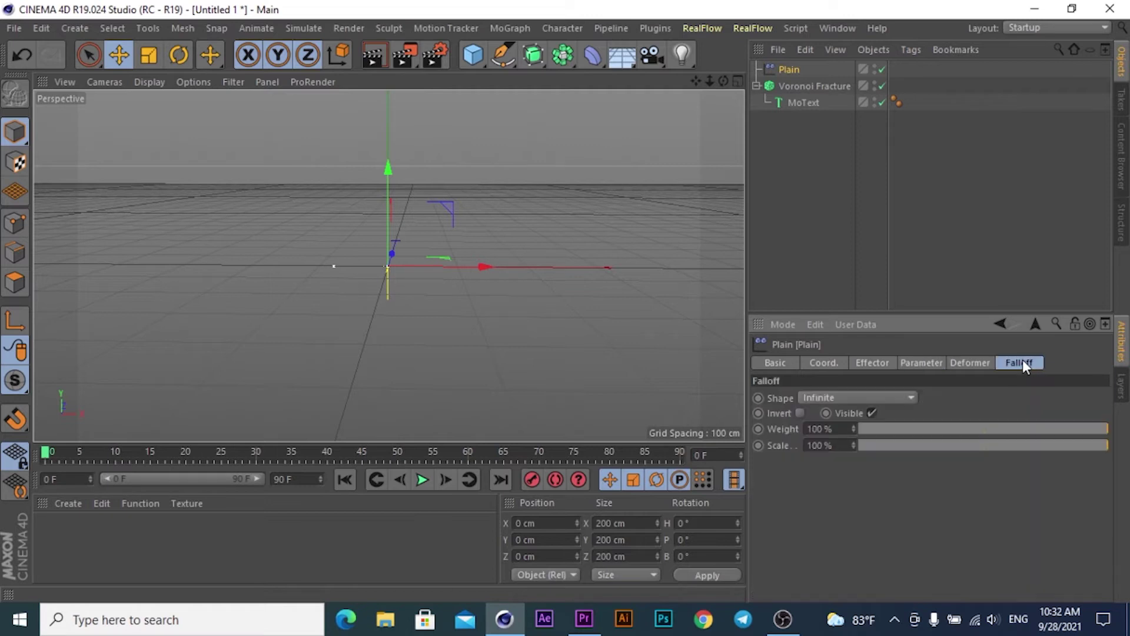
Give the Plain a Linear +X falloff and move it left to X -217 cm.
{"action": "left_click", "coordinate": [830, 396]}
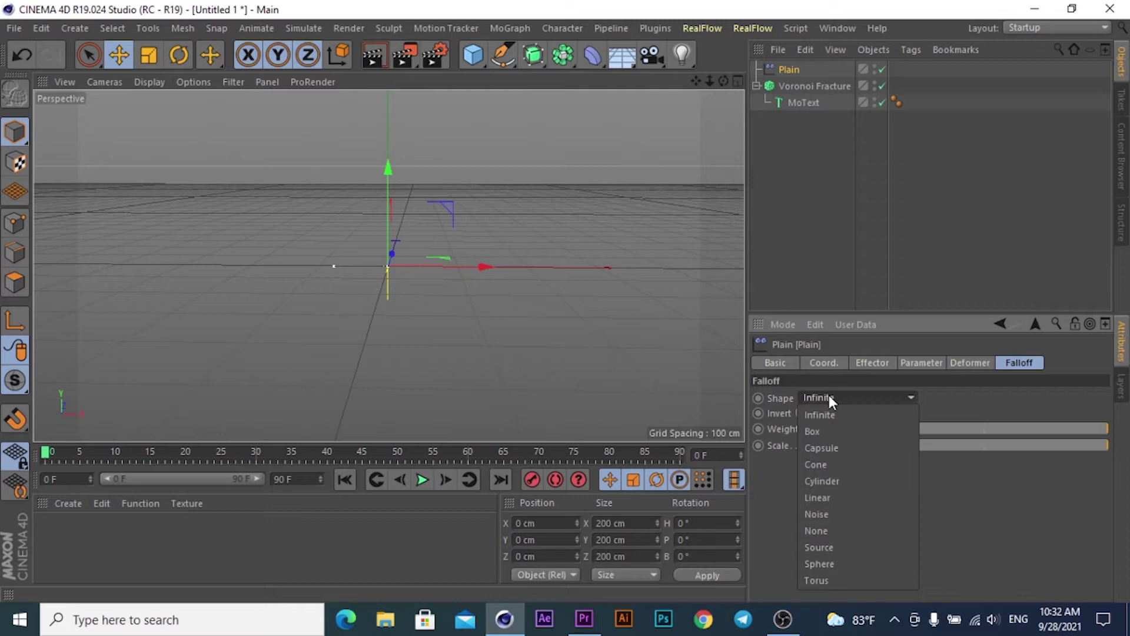
{"action": "left_click", "coordinate": [817, 497]}
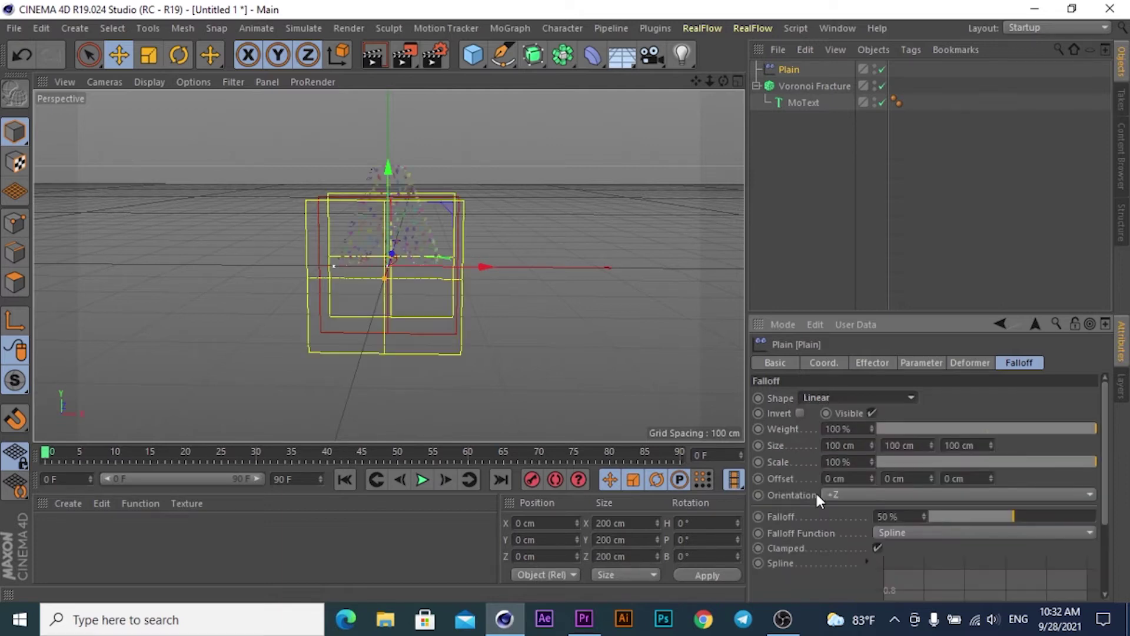
{"action": "left_click", "coordinate": [845, 500]}
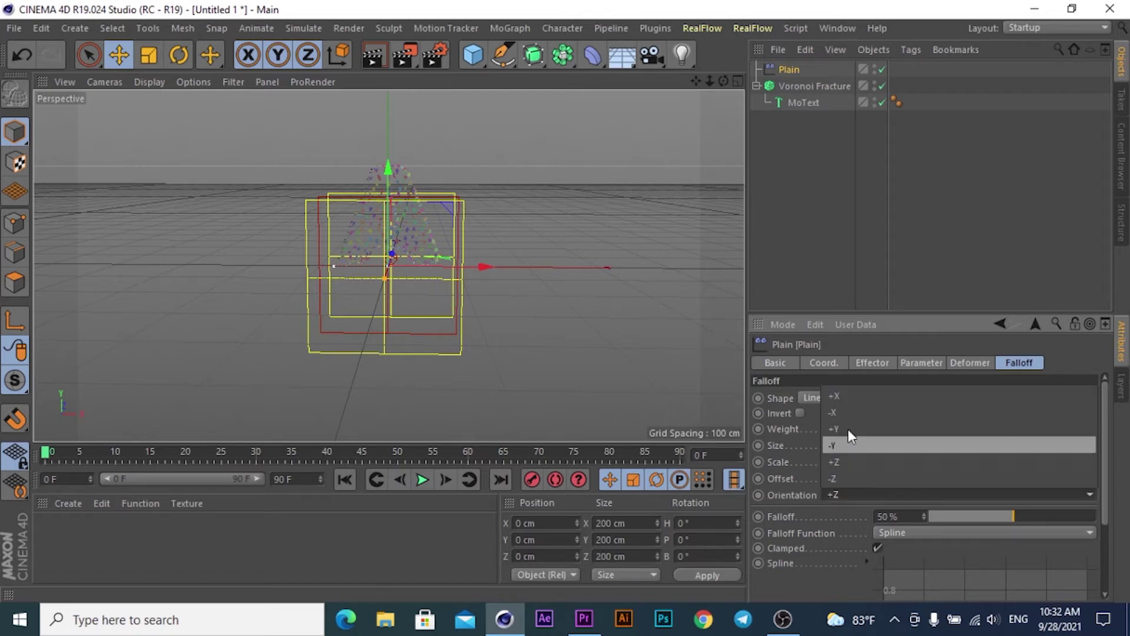
{"action": "left_click", "coordinate": [842, 398]}
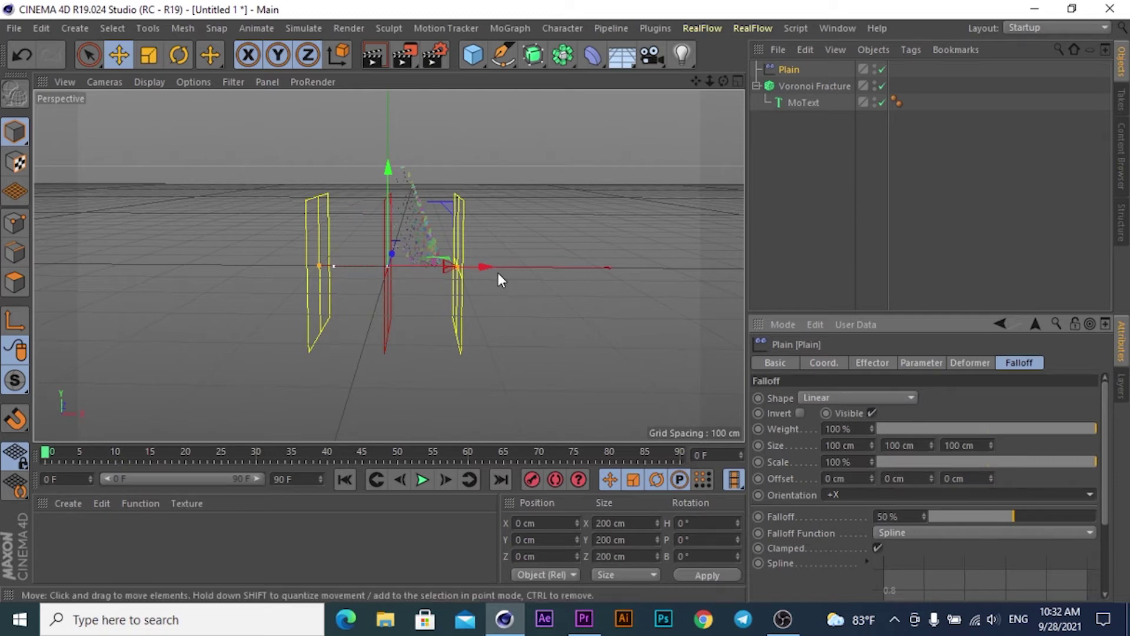
{"action": "left_click_drag", "start_coordinate": [490, 264], "coordinate": [340, 265]}
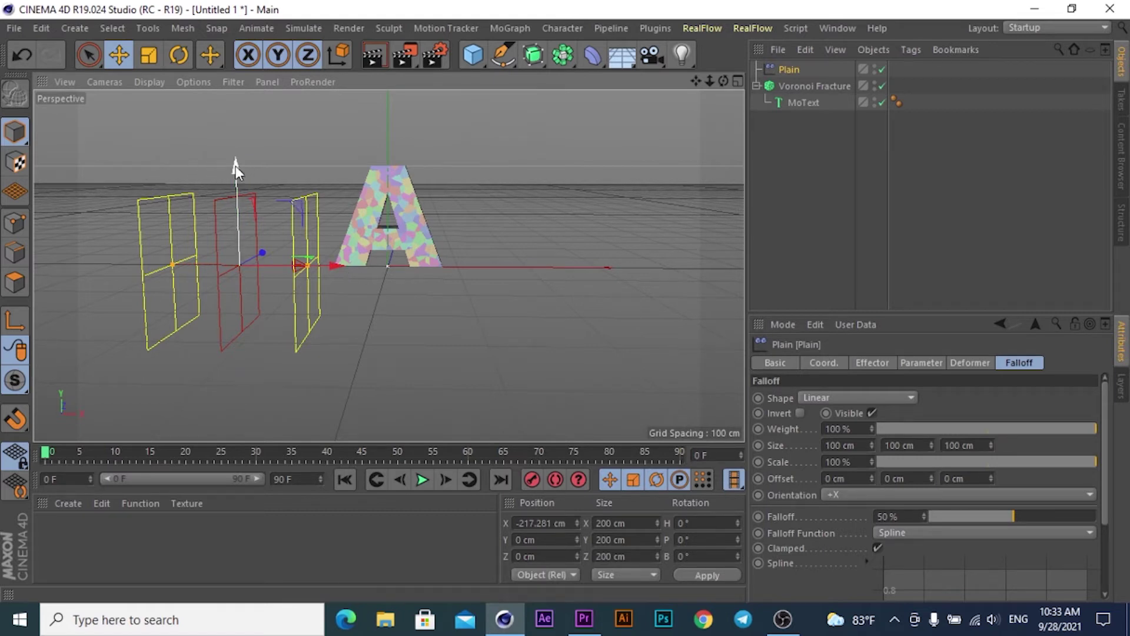
Place the Plain about 71 cm up, just left of the A, and keyframe it at frame 0.
{"action": "left_click_drag", "start_coordinate": [235, 170], "coordinate": [241, 118]}
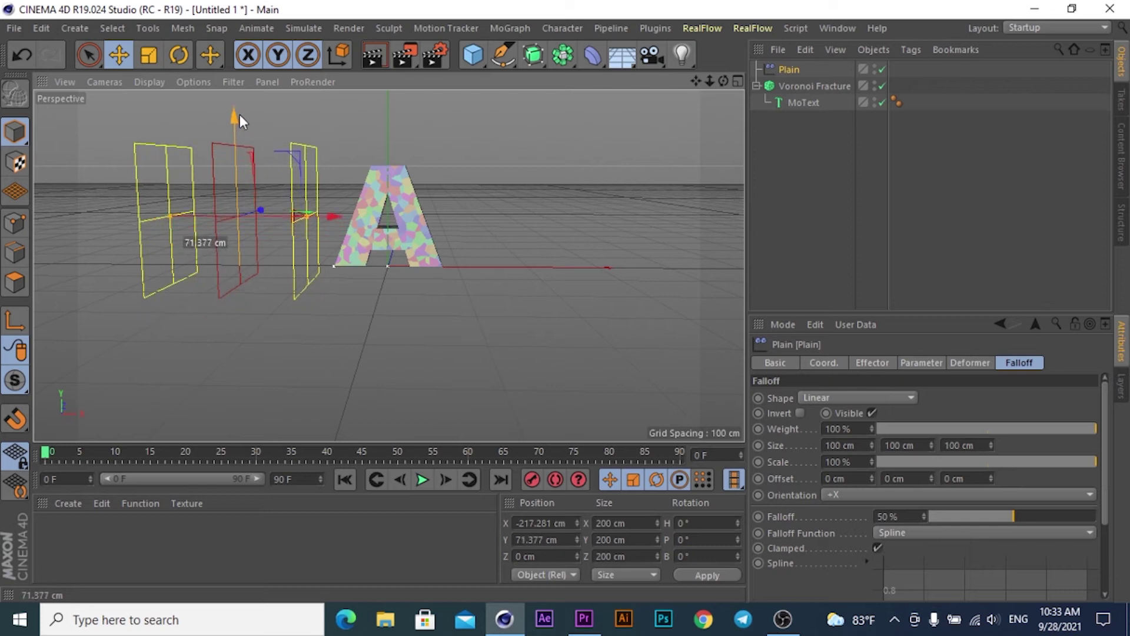
{"action": "left_click_drag", "start_coordinate": [241, 113], "coordinate": [240, 115]}
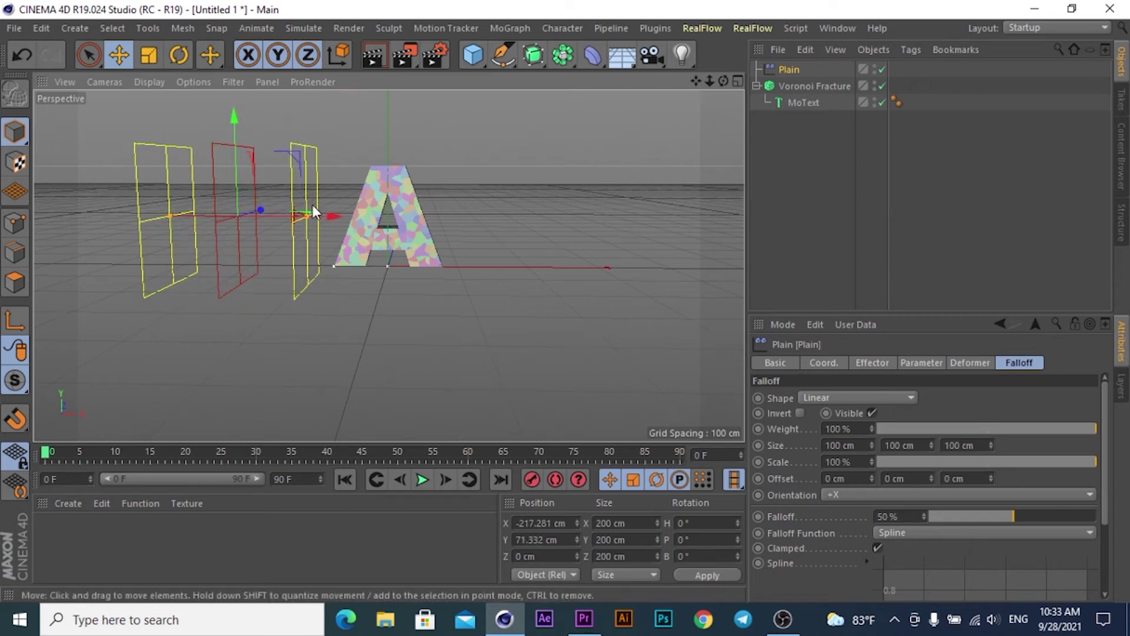
{"action": "mouse_move", "coordinate": [335, 215]}
{"action": "left_mouse_down"}
{"action": "mouse_move", "coordinate": [592, 216]}
{"action": "mouse_move", "coordinate": [335, 214]}
{"action": "left_mouse_up"}
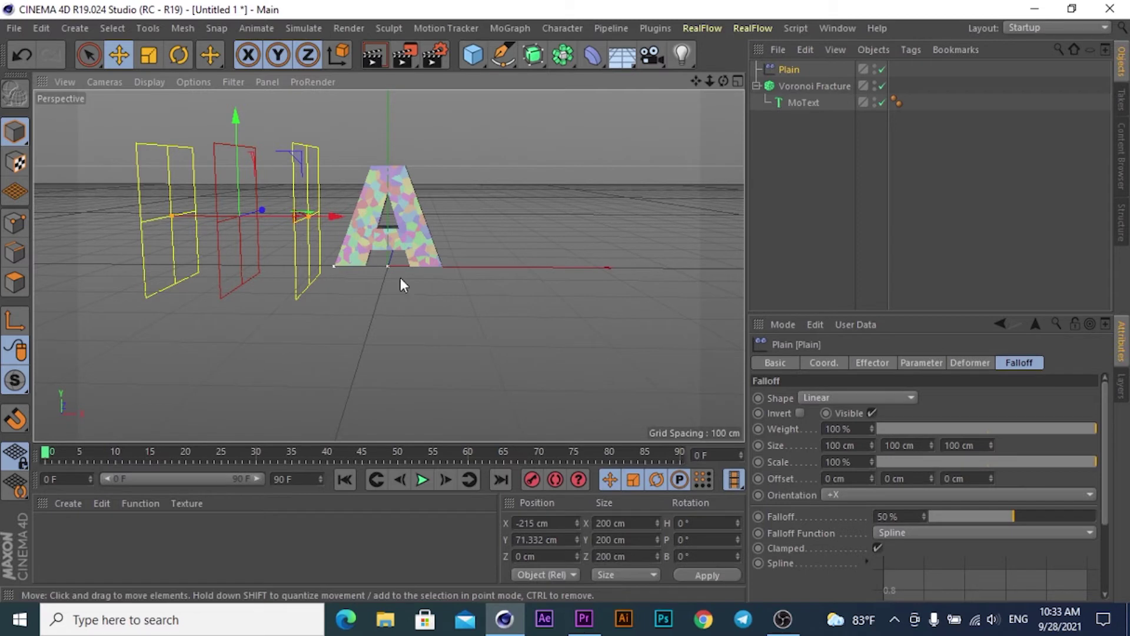
{"action": "left_click_drag", "start_coordinate": [331, 217], "coordinate": [341, 217]}
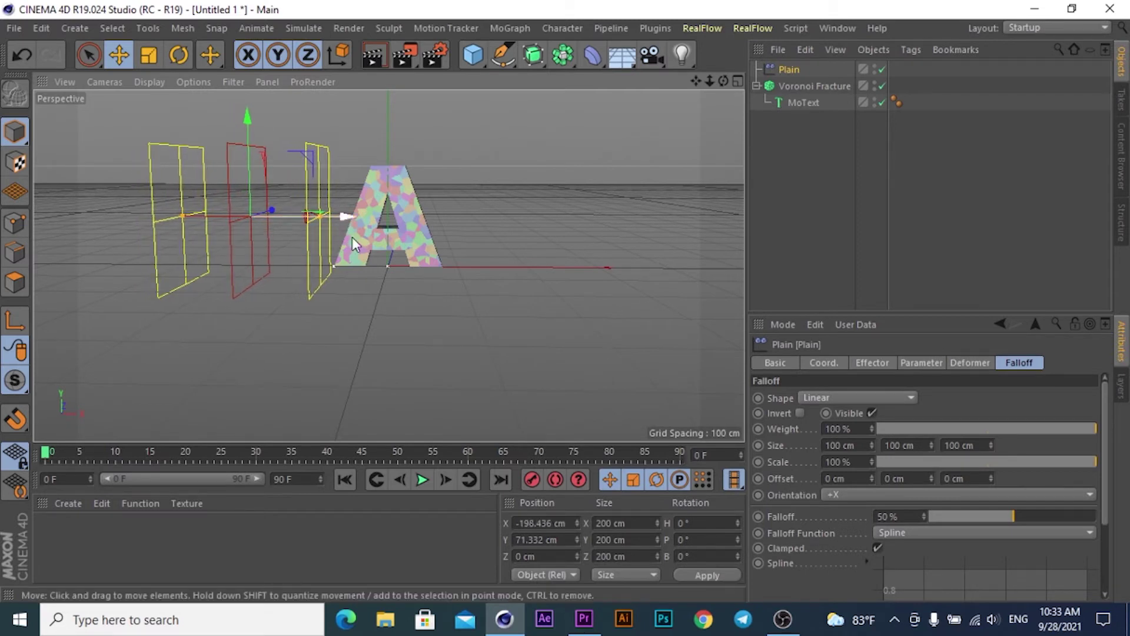
{"action": "left_click", "coordinate": [532, 477]}
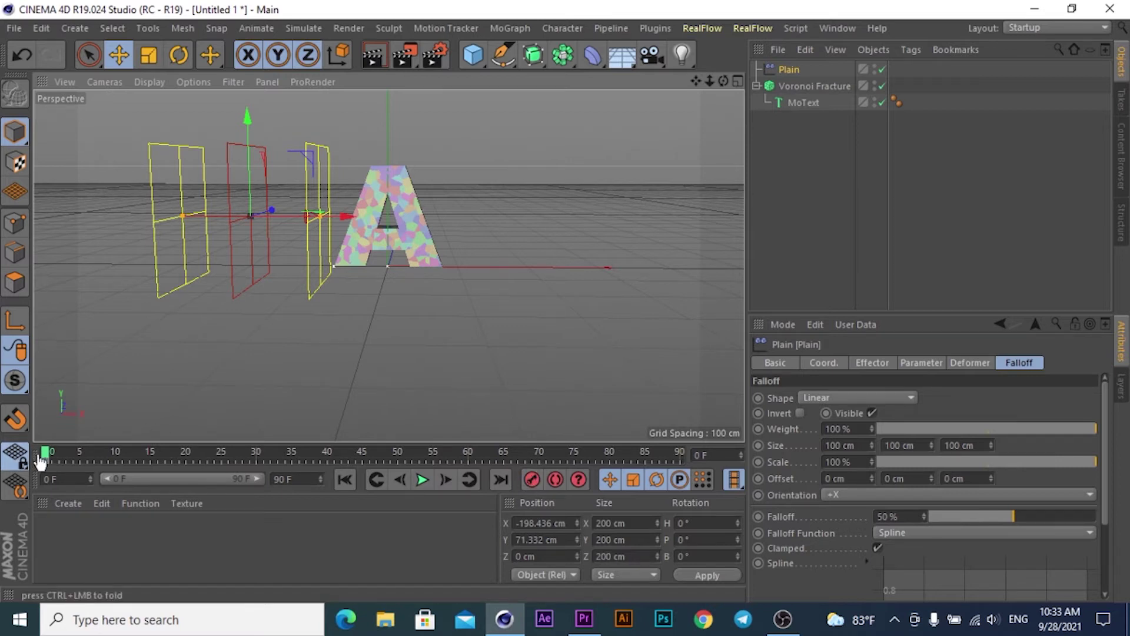
{"action": "mouse_move", "coordinate": [48, 459]}
{"action": "left_mouse_down"}
{"action": "mouse_move", "coordinate": [609, 468]}
{"action": "mouse_move", "coordinate": [710, 457]}
{"action": "left_mouse_up"}
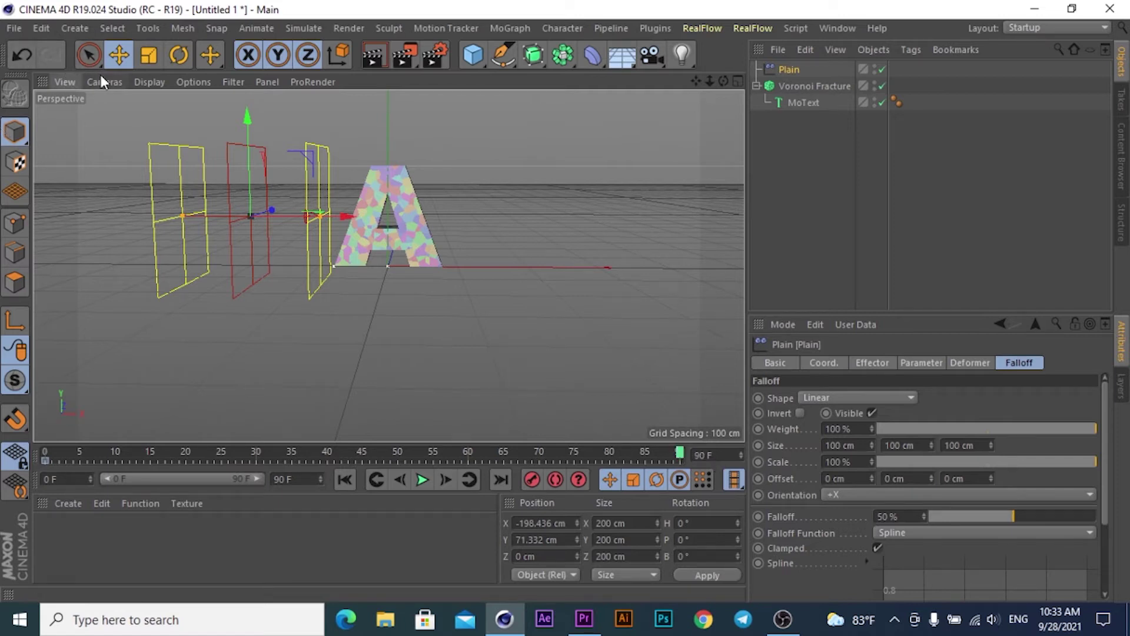
Set the project frame rate to 25 fps in Project Settings.
{"action": "left_click", "coordinate": [41, 28]}
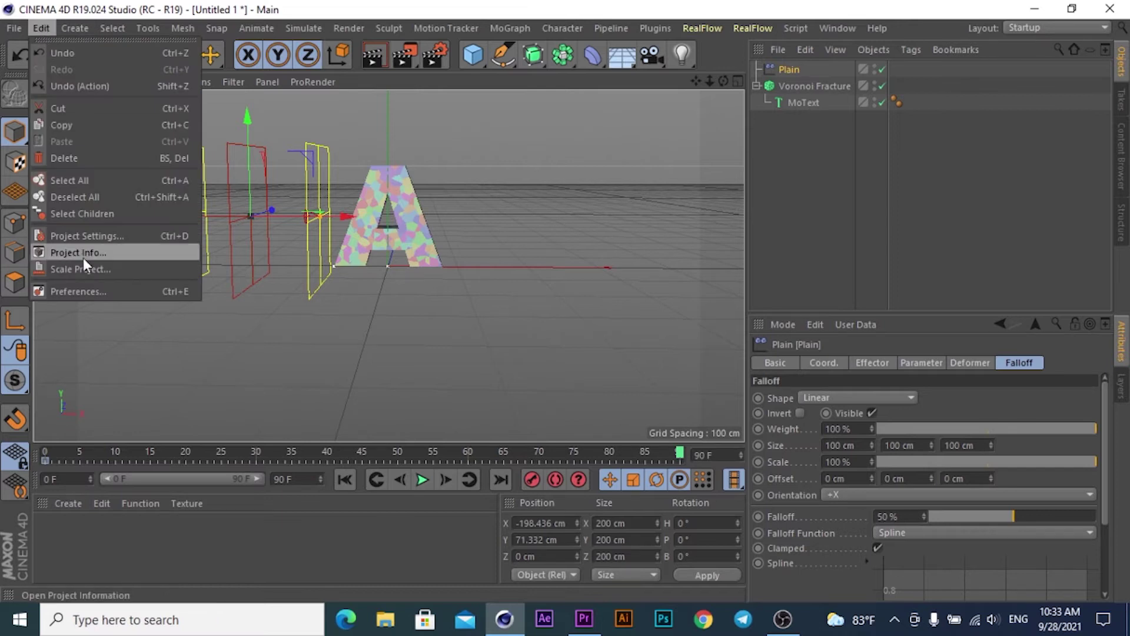
{"action": "left_click", "coordinate": [89, 236]}
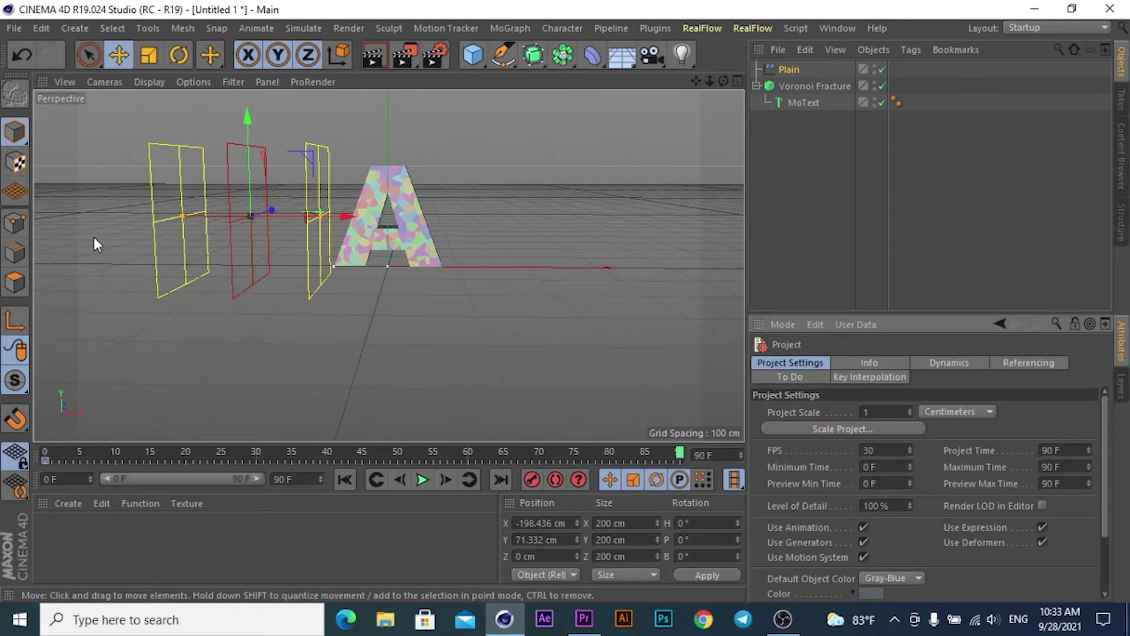
{"action": "left_click_drag", "start_coordinate": [892, 451], "coordinate": [810, 451]}
{"action": "type", "text": "25"}
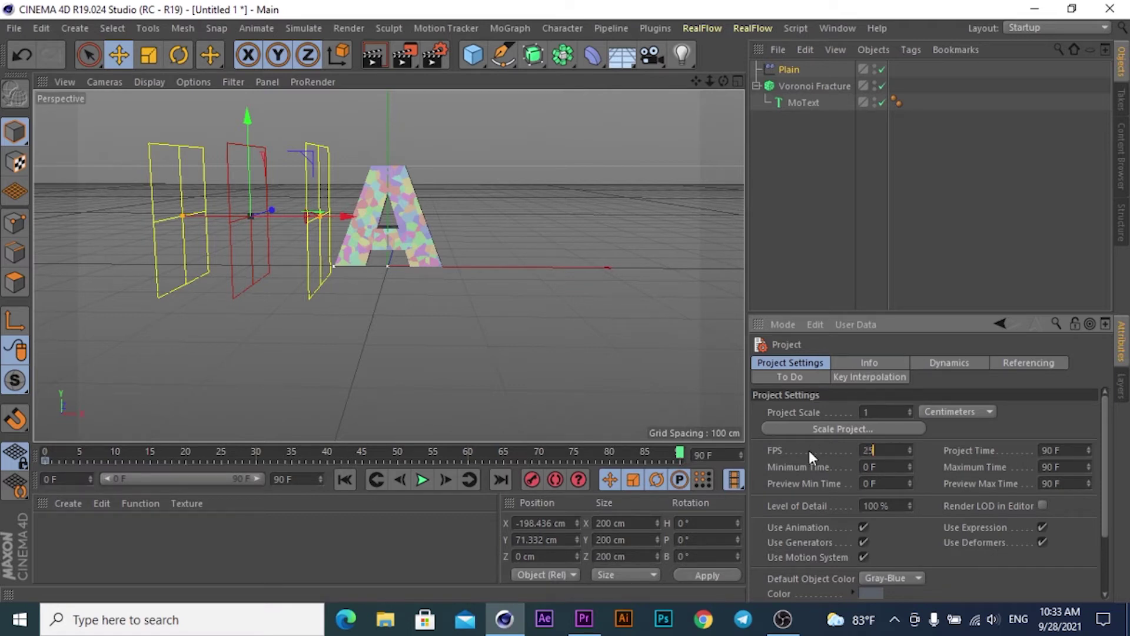
{"action": "key", "text": "Return"}
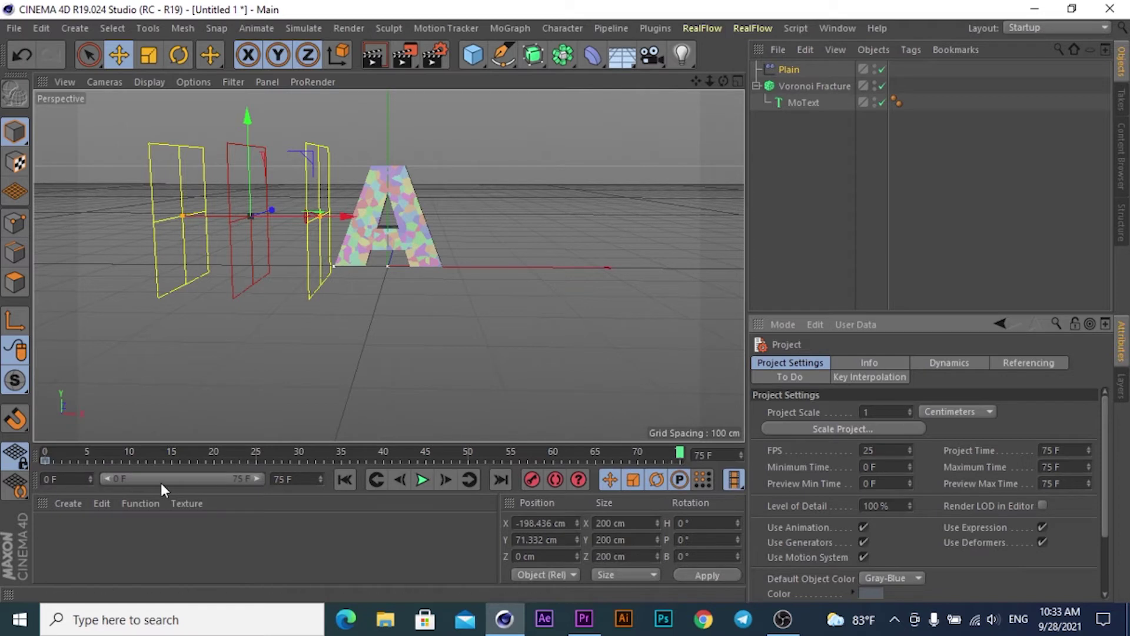
Set the animation end and preview range to 100 frames, then go to frame 100.
{"action": "left_click_drag", "start_coordinate": [307, 478], "coordinate": [233, 484]}
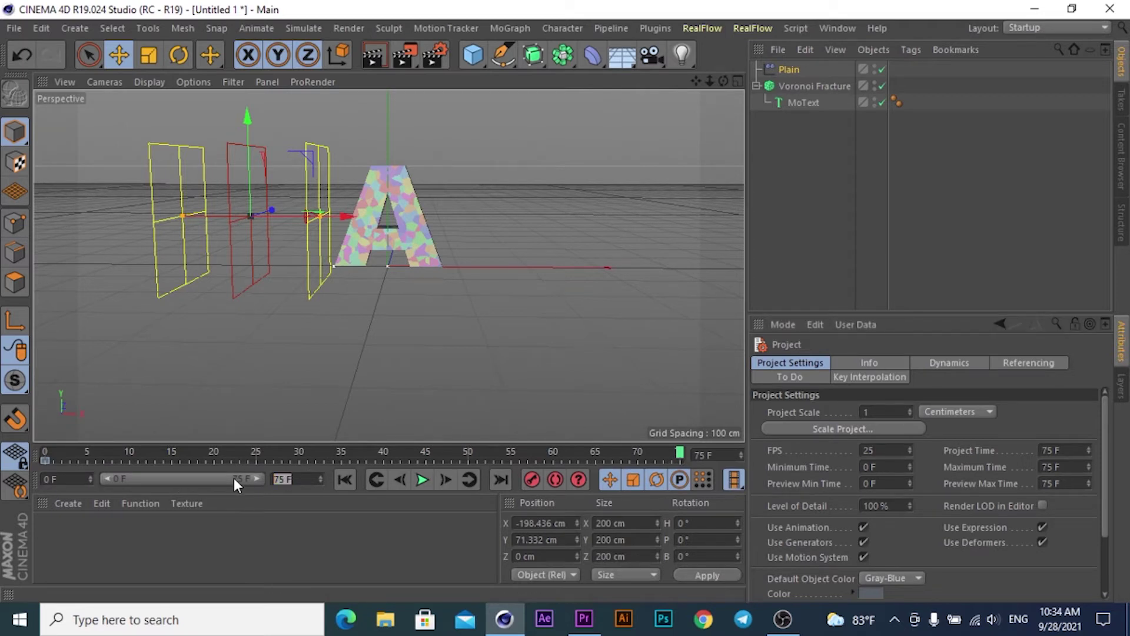
{"action": "type", "text": "10"}
{"action": "type", "text": "0"}
{"action": "key", "text": "Return"}
{"action": "left_click_drag", "start_coordinate": [220, 477], "coordinate": [264, 478]}
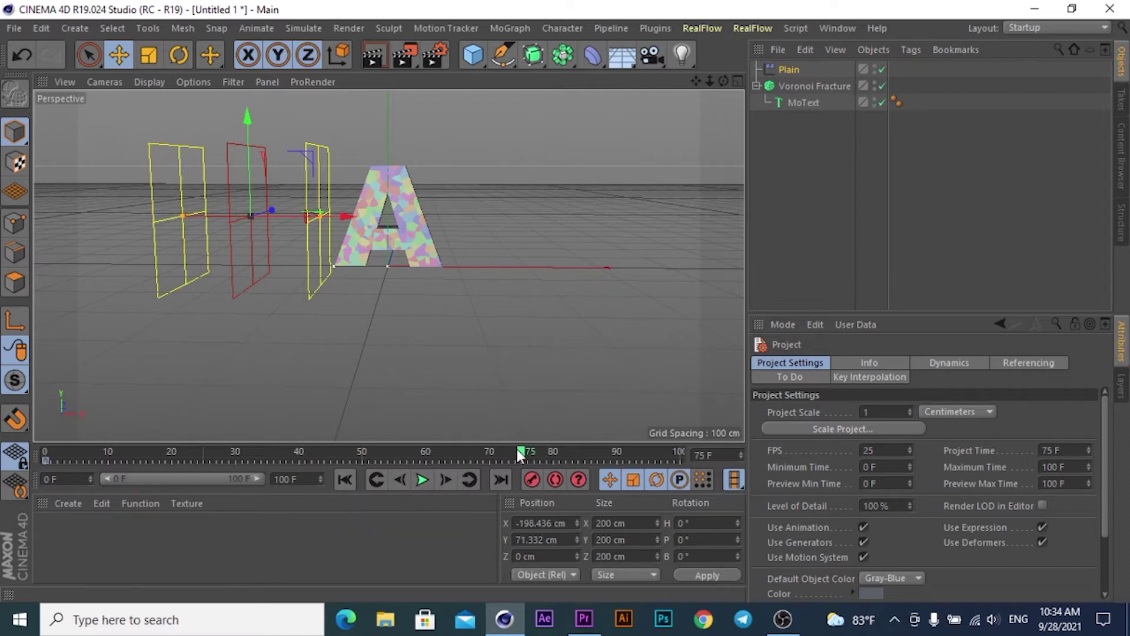
{"action": "left_click_drag", "start_coordinate": [520, 454], "coordinate": [740, 451]}
Keyframe the Plain at X 132 cm on frame 100, then play back and rewind to frame 0.
{"action": "left_click_drag", "start_coordinate": [355, 214], "coordinate": [581, 217]}
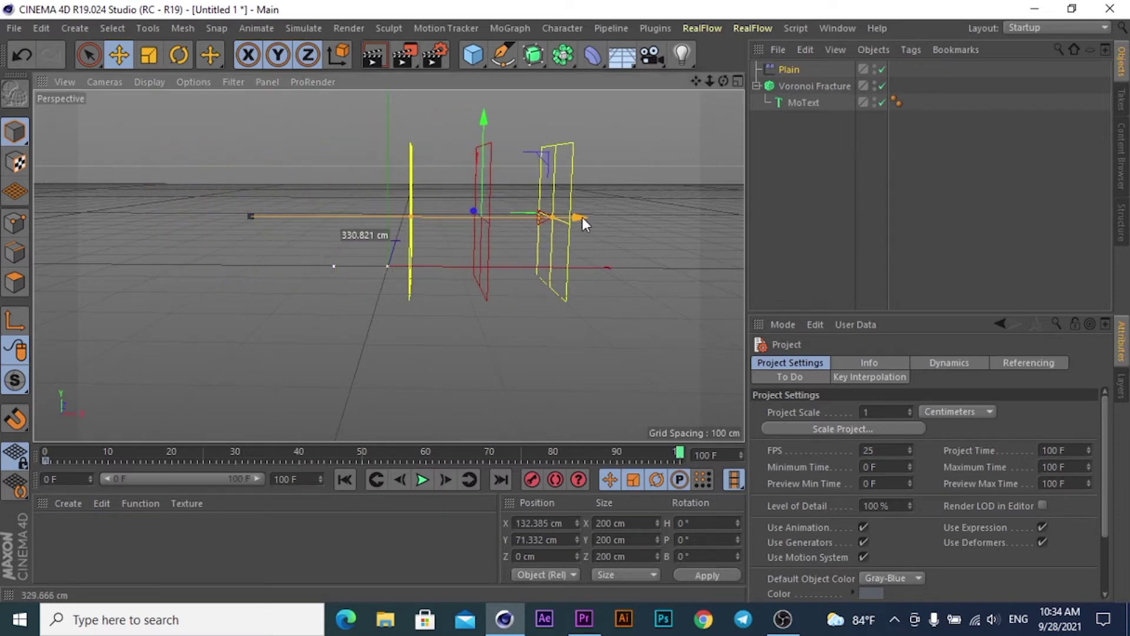
{"action": "left_click", "coordinate": [543, 480]}
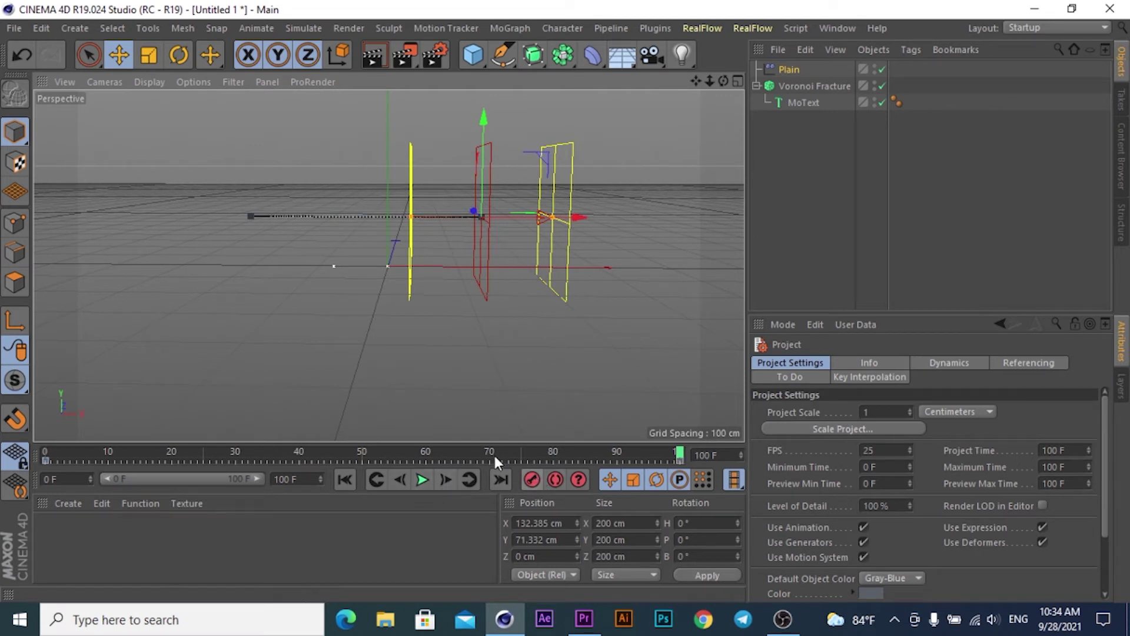
{"action": "left_click", "coordinate": [347, 480]}
{"action": "left_click", "coordinate": [422, 478]}
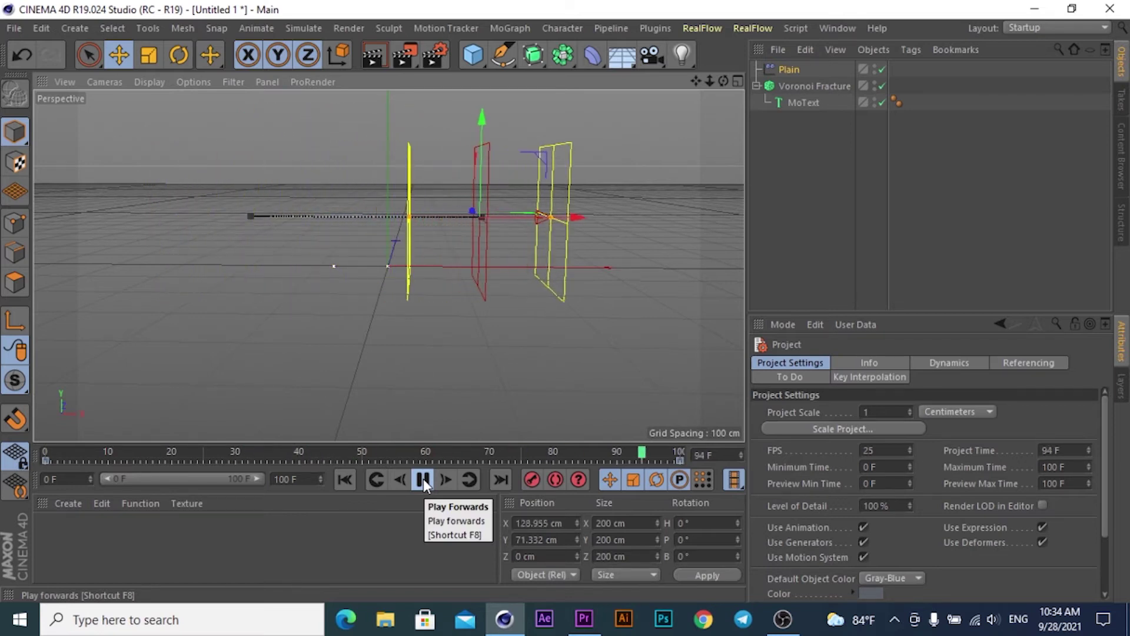
{"action": "left_click", "coordinate": [423, 479]}
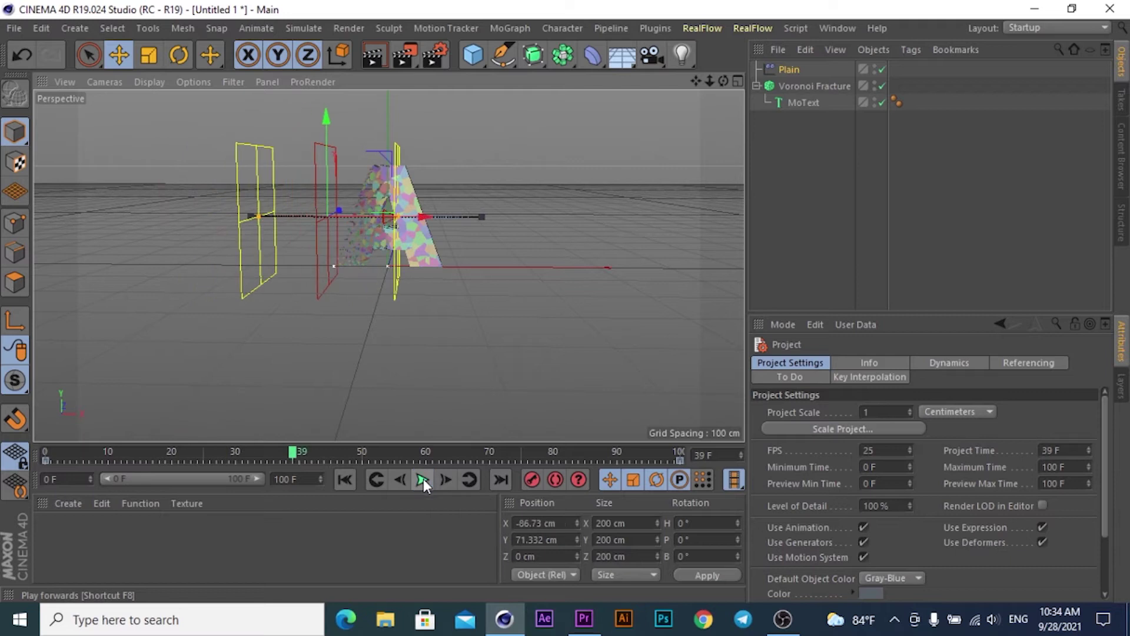
{"action": "left_click", "coordinate": [343, 479]}
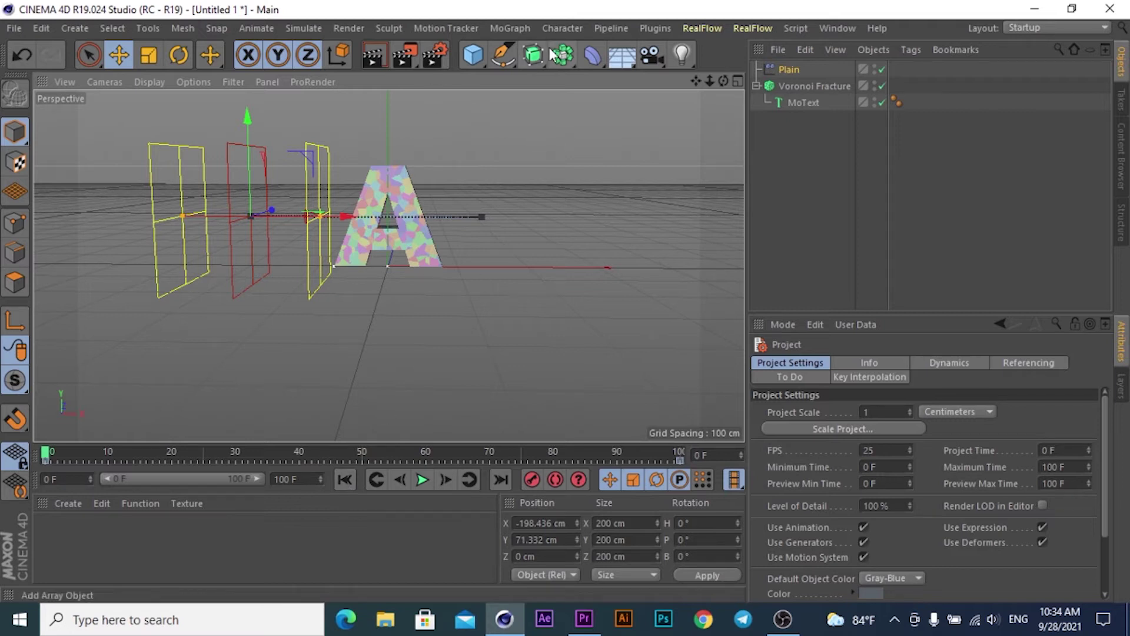
Group the Plain effector, Voronoi Fracture and MoText under a new null named A, then collapse it.
{"action": "left_click", "coordinate": [485, 66]}
{"action": "left_click", "coordinate": [532, 78]}
{"action": "mouse_move", "coordinate": [787, 149]}
{"action": "left_mouse_down"}
{"action": "mouse_move", "coordinate": [812, 87]}
{"action": "mouse_move", "coordinate": [789, 69]}
{"action": "left_mouse_up"}
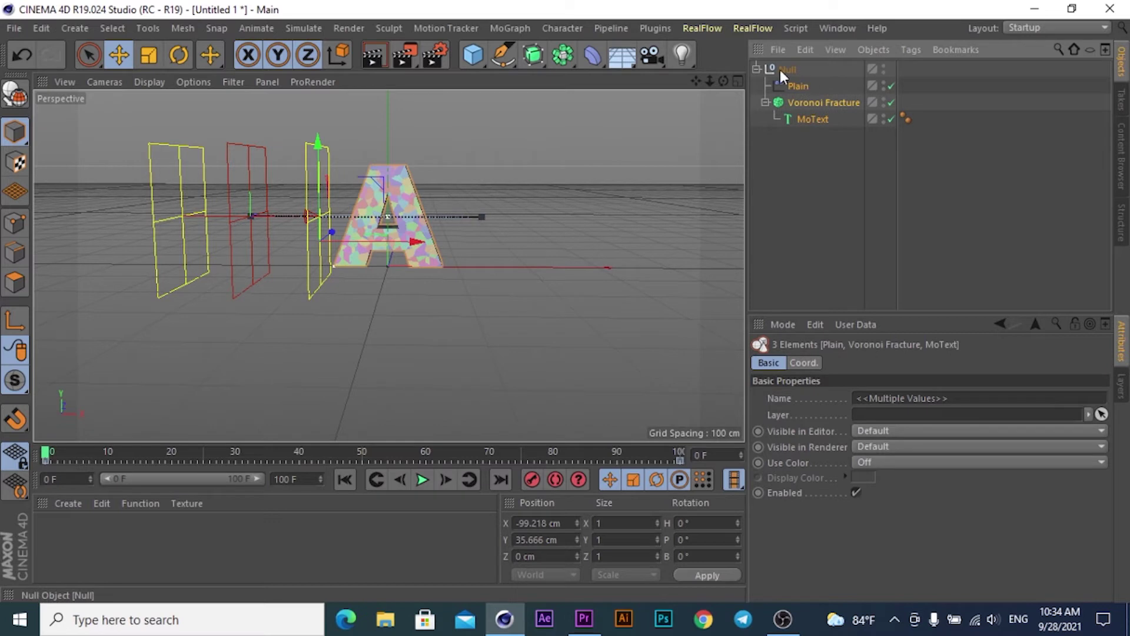
{"action": "left_click", "coordinate": [786, 69]}
{"action": "double_click", "coordinate": [787, 68]}
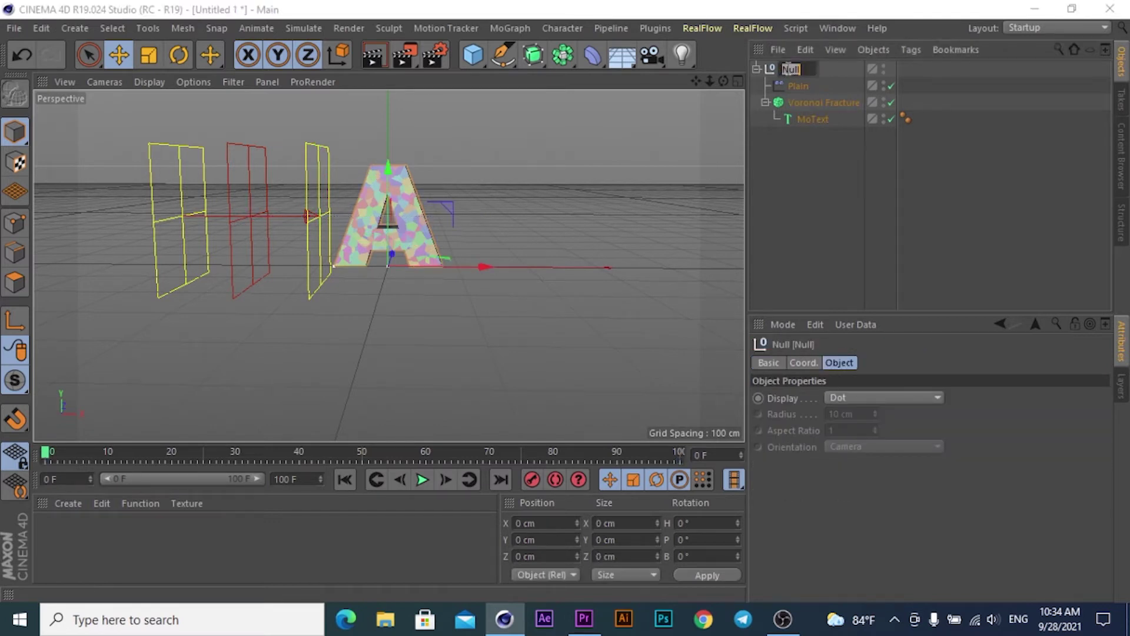
{"action": "type", "text": "A"}
{"action": "key", "text": "Return"}
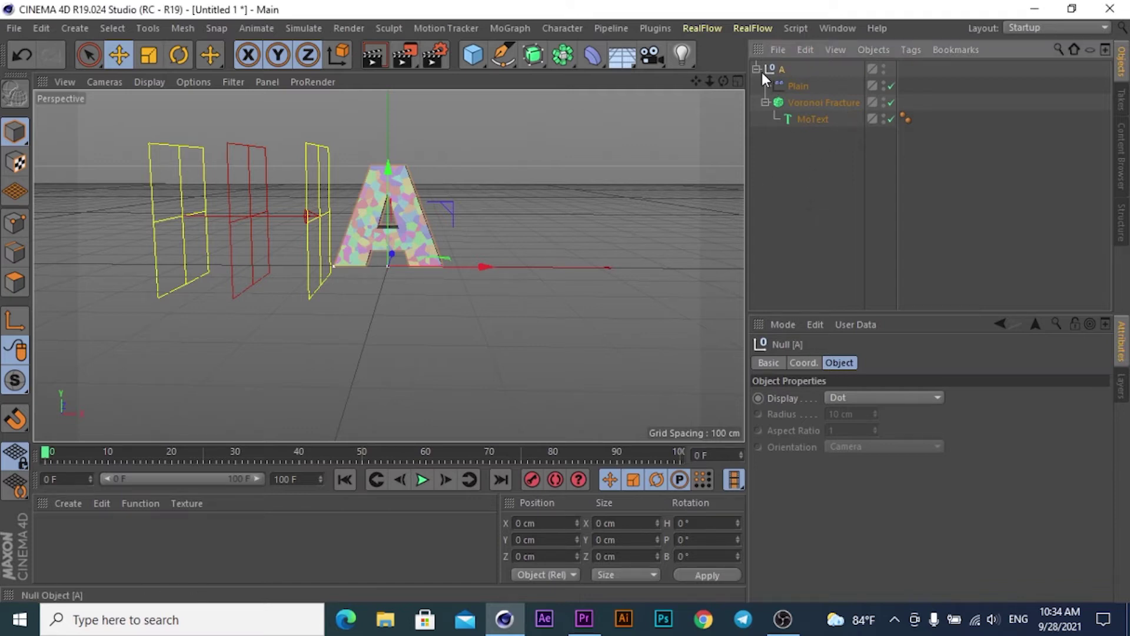
{"action": "left_click", "coordinate": [757, 69]}
{"action": "left_click", "coordinate": [775, 183]}
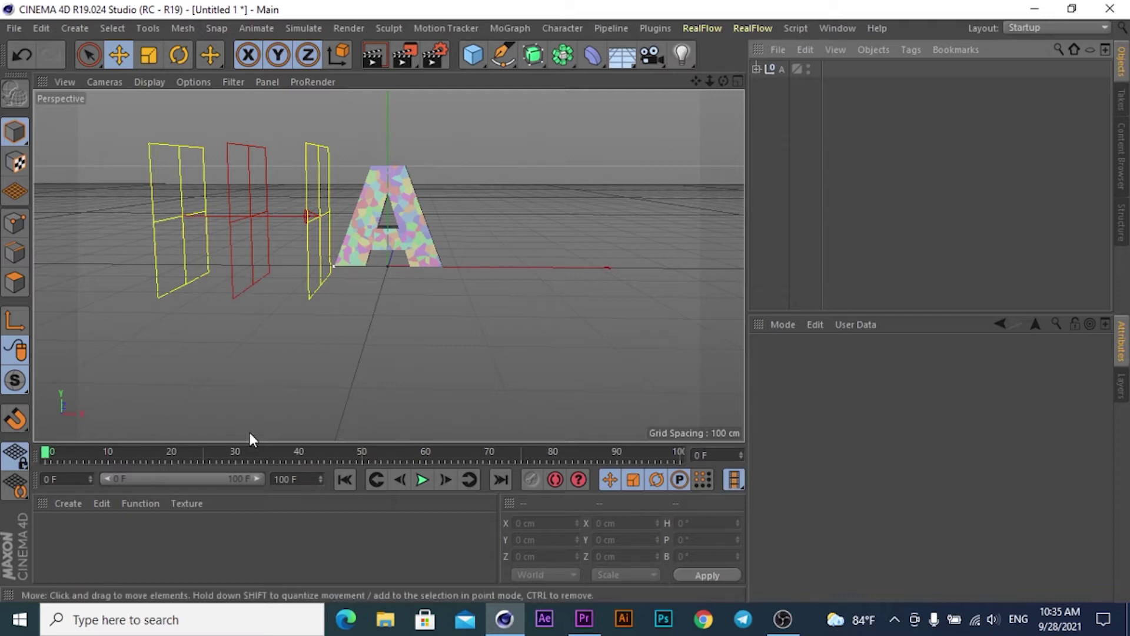
Play the animation to check the effect, then rewind to the first frame.
{"action": "left_click", "coordinate": [422, 478]}
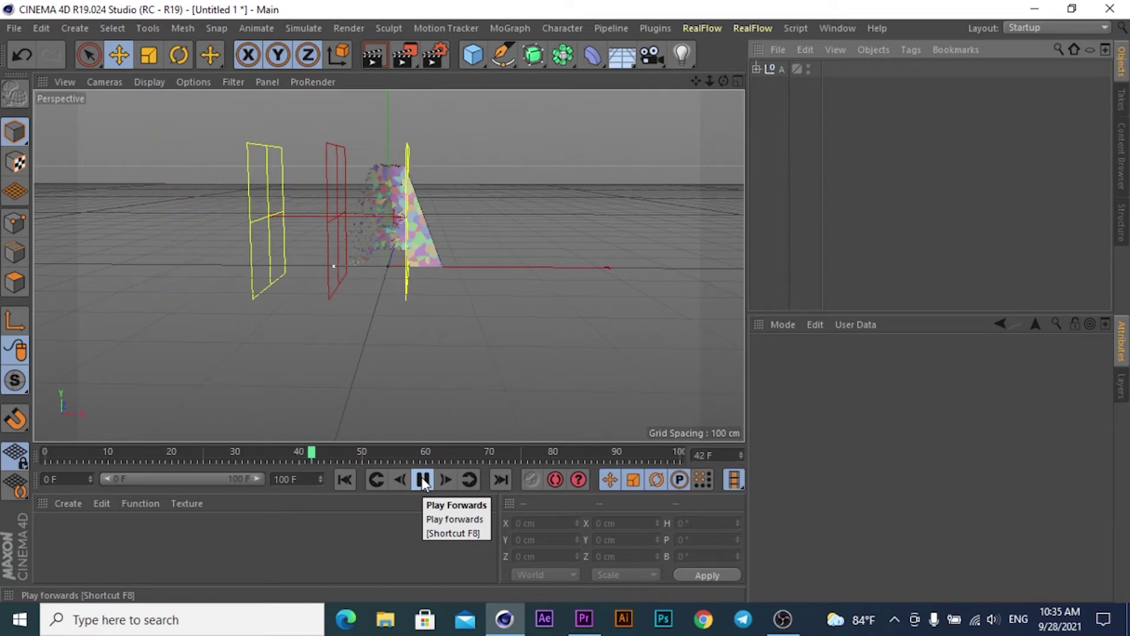
{"action": "left_click", "coordinate": [422, 480]}
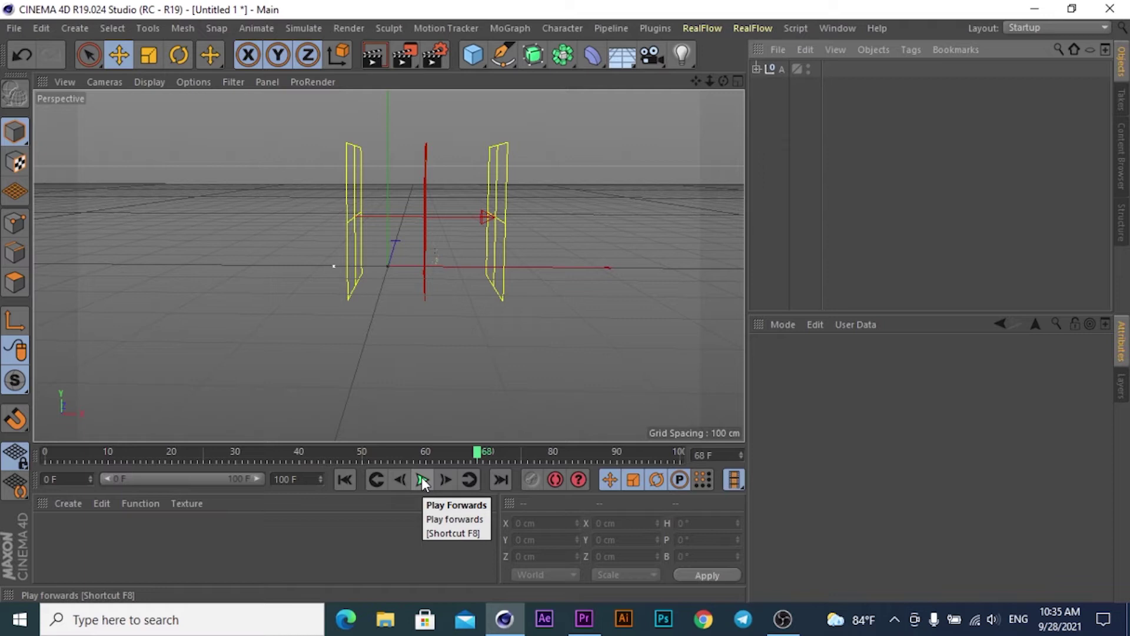
{"action": "left_click", "coordinate": [345, 479]}
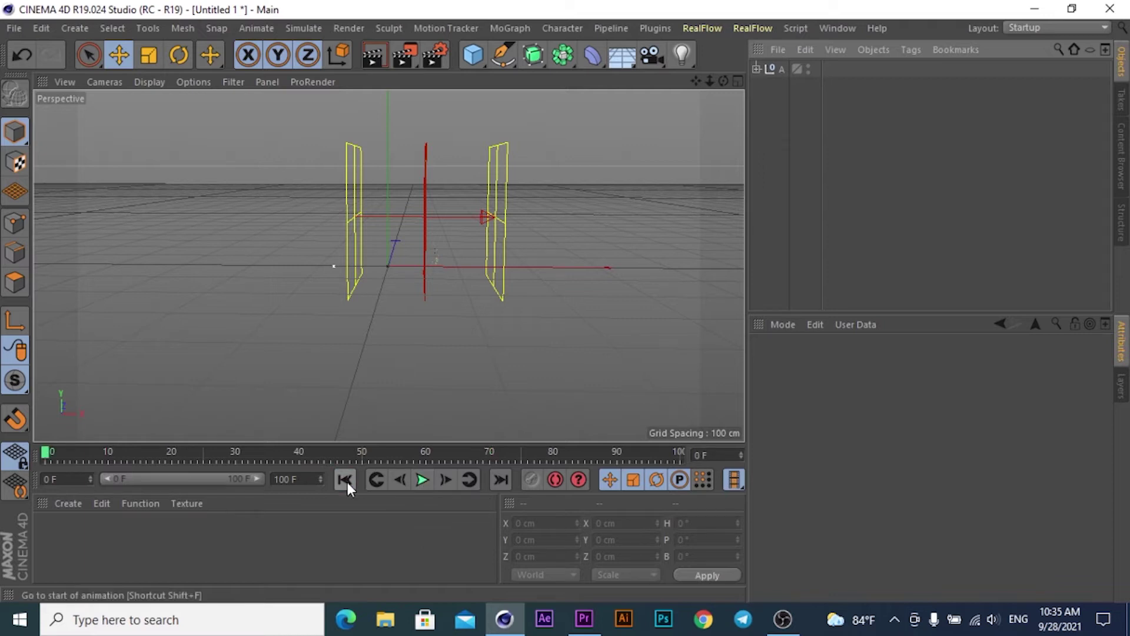
{"action": "left_click", "coordinate": [772, 67]}
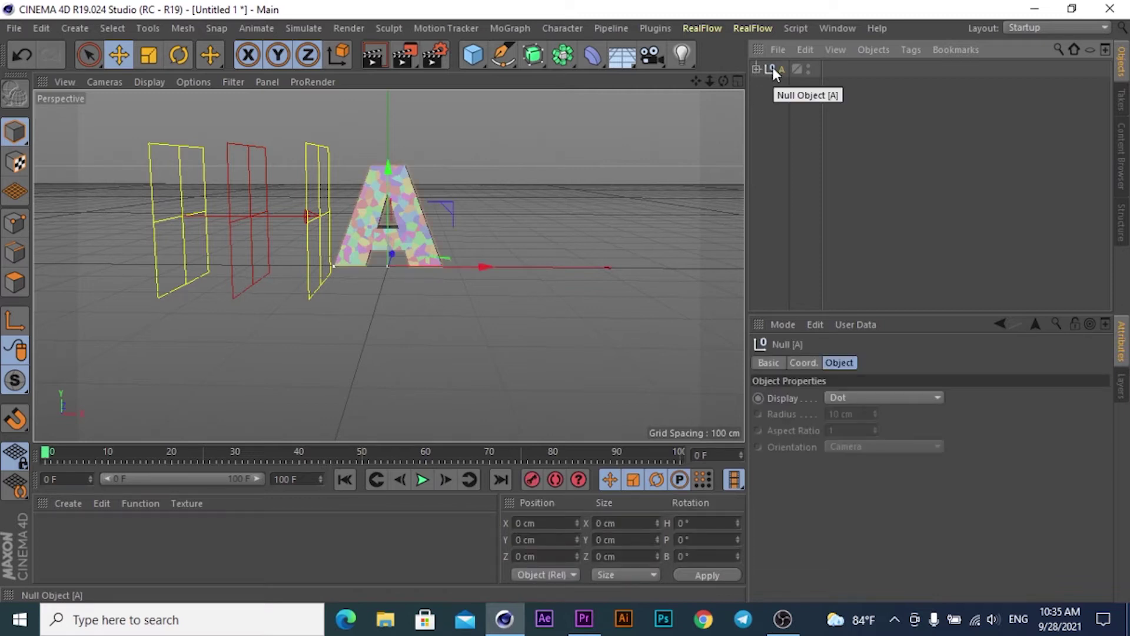
Duplicate the A group and rename the copy B.
{"action": "key", "text": "ctrl+c"}
{"action": "key", "text": "ctrl+v"}
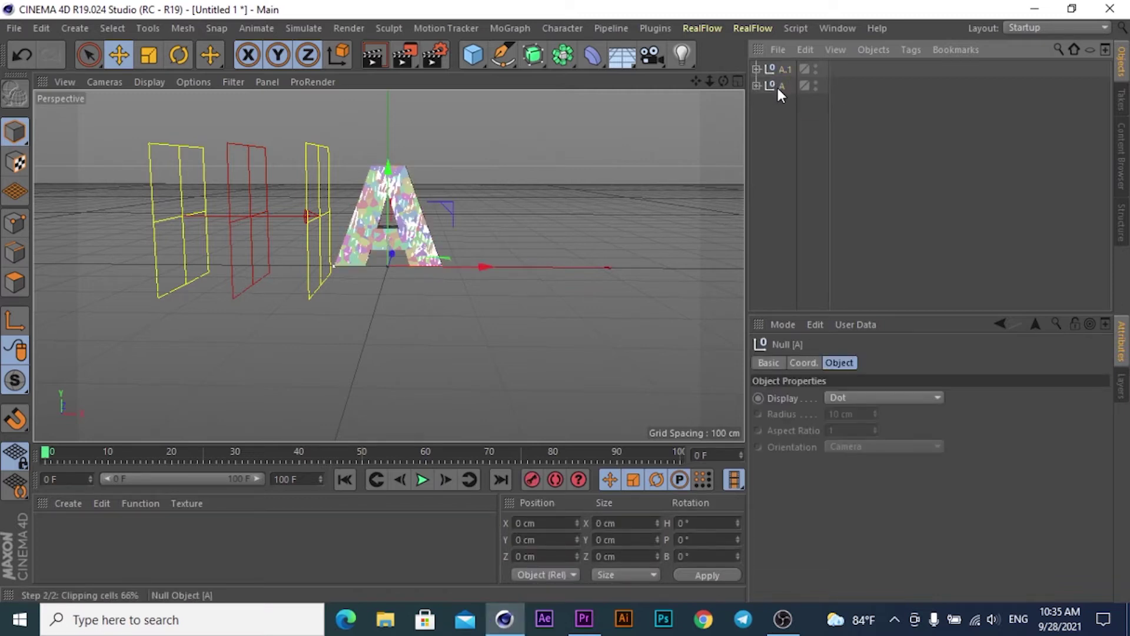
{"action": "left_click", "coordinate": [757, 84]}
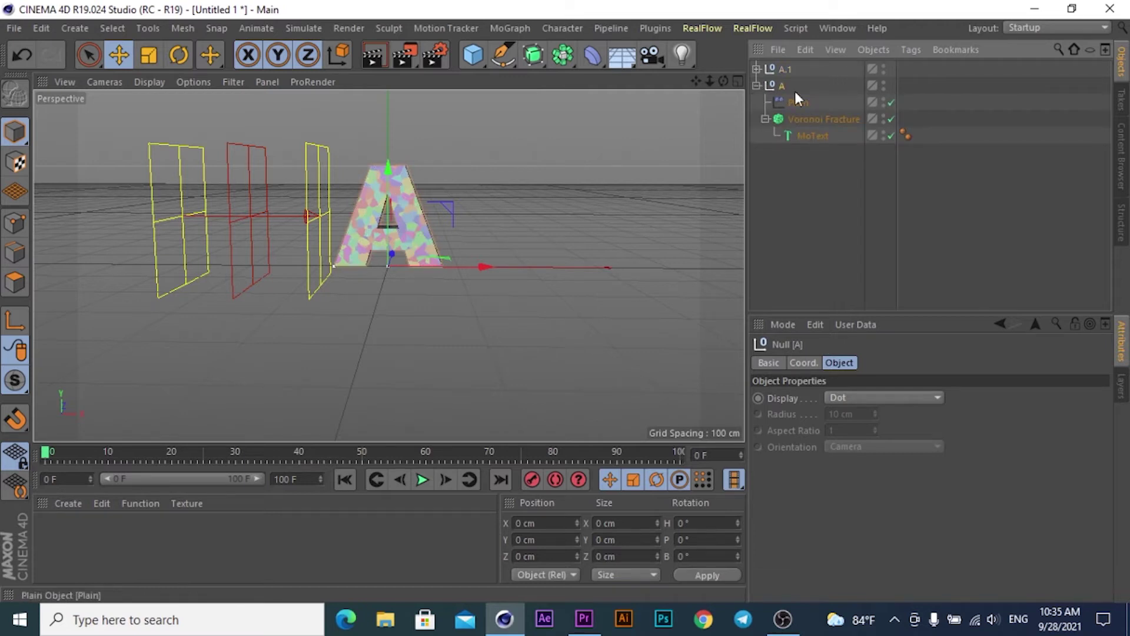
{"action": "left_click", "coordinate": [756, 69]}
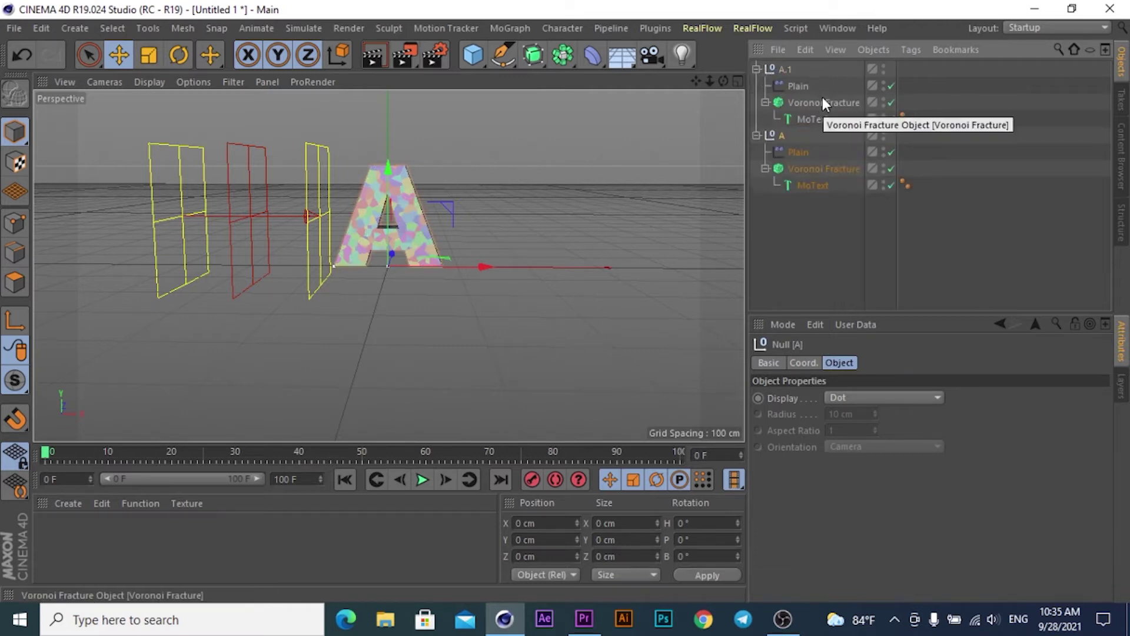
{"action": "double_click", "coordinate": [813, 118]}
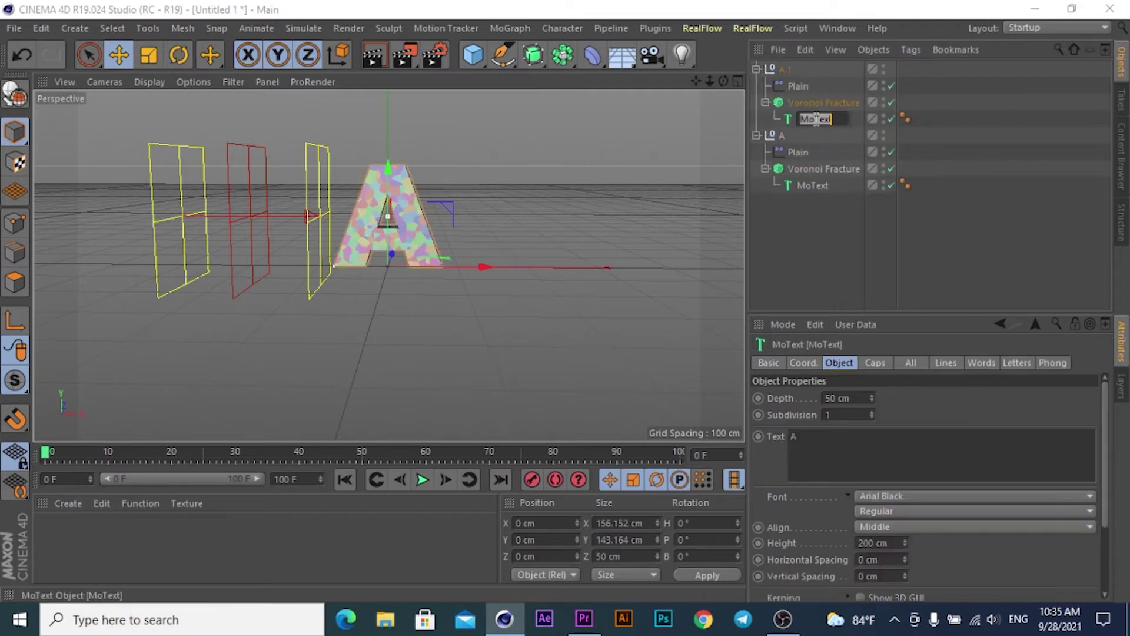
{"action": "double_click", "coordinate": [788, 69]}
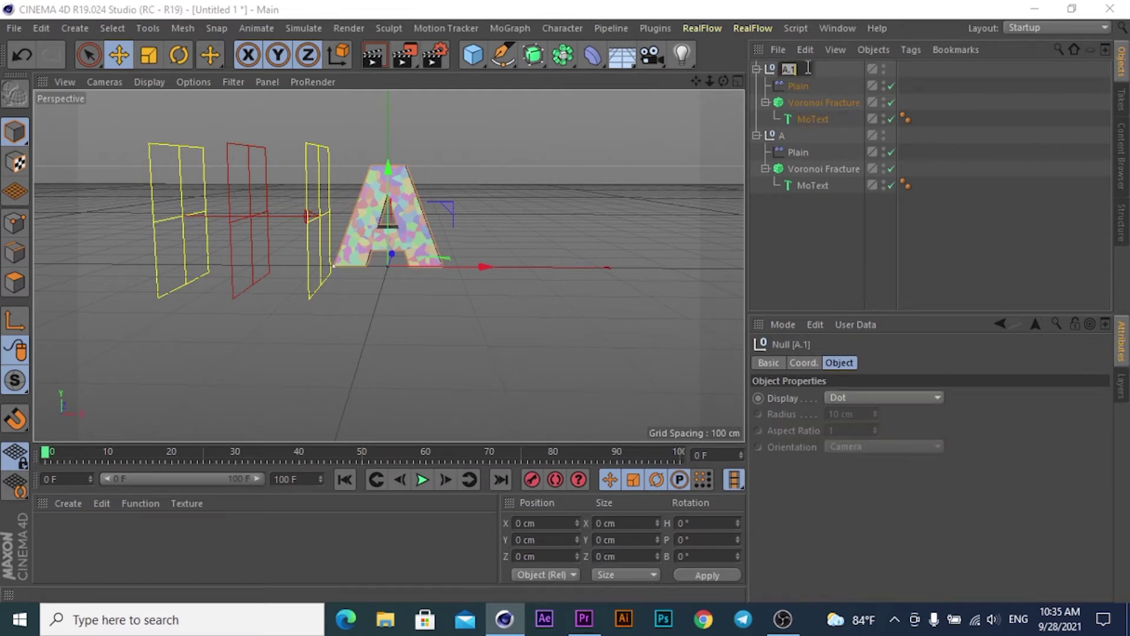
{"action": "type", "text": "B"}
{"action": "left_click", "coordinate": [801, 200]}
Change group B's MoText text to the letter B.
{"action": "left_click", "coordinate": [802, 122]}
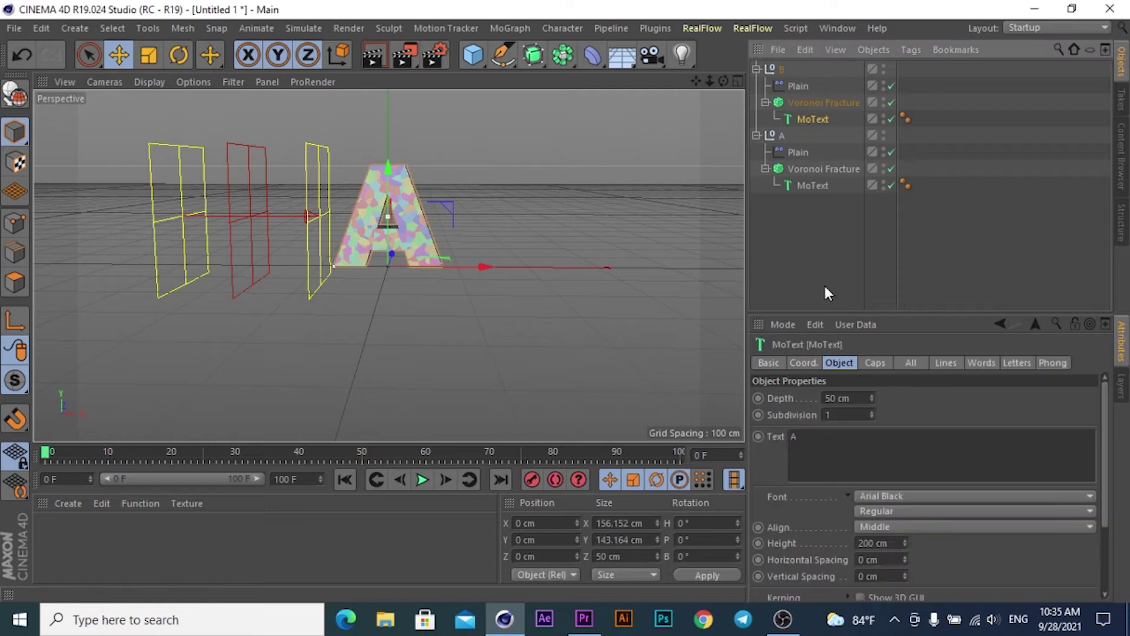
{"action": "left_click", "coordinate": [780, 438]}
{"action": "type", "text": "B"}
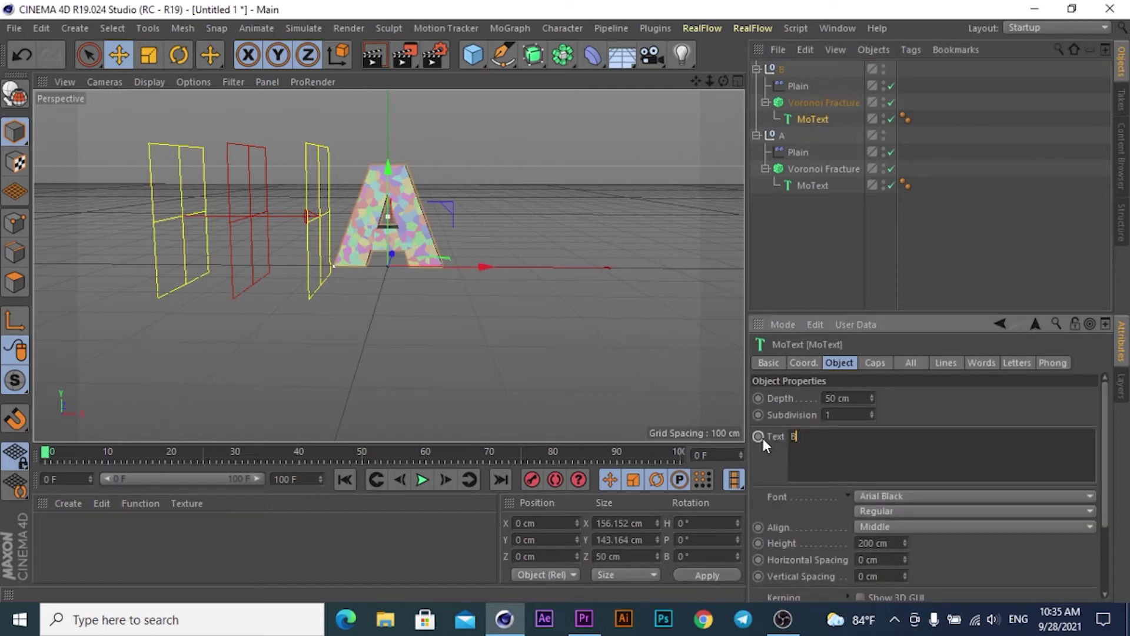
{"action": "left_click", "coordinate": [948, 408]}
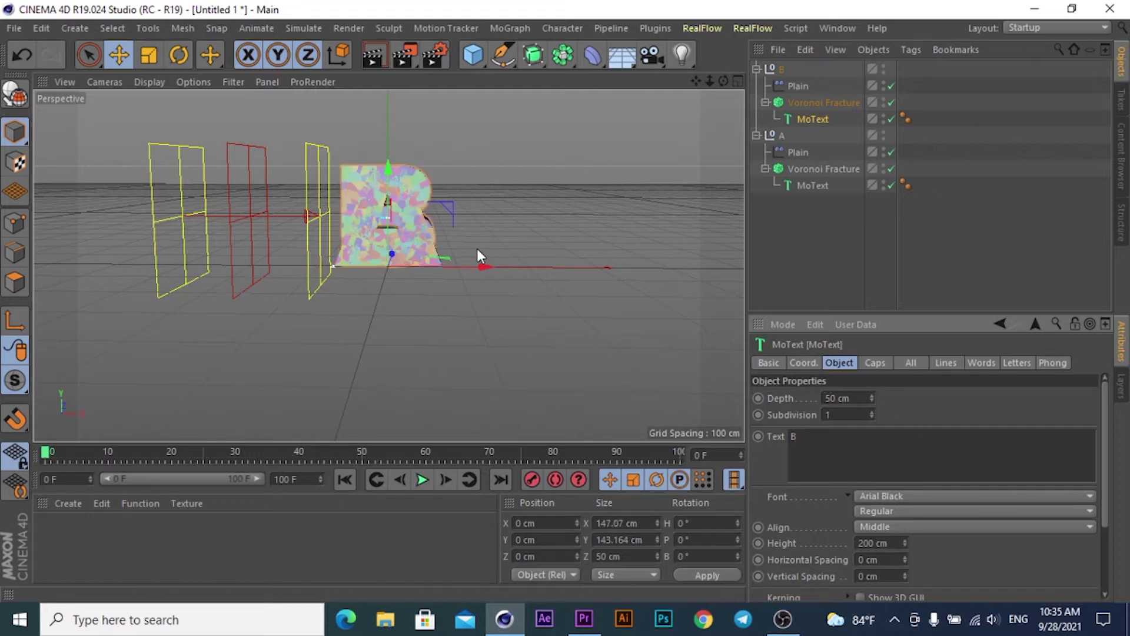
{"action": "left_click", "coordinate": [807, 86]}
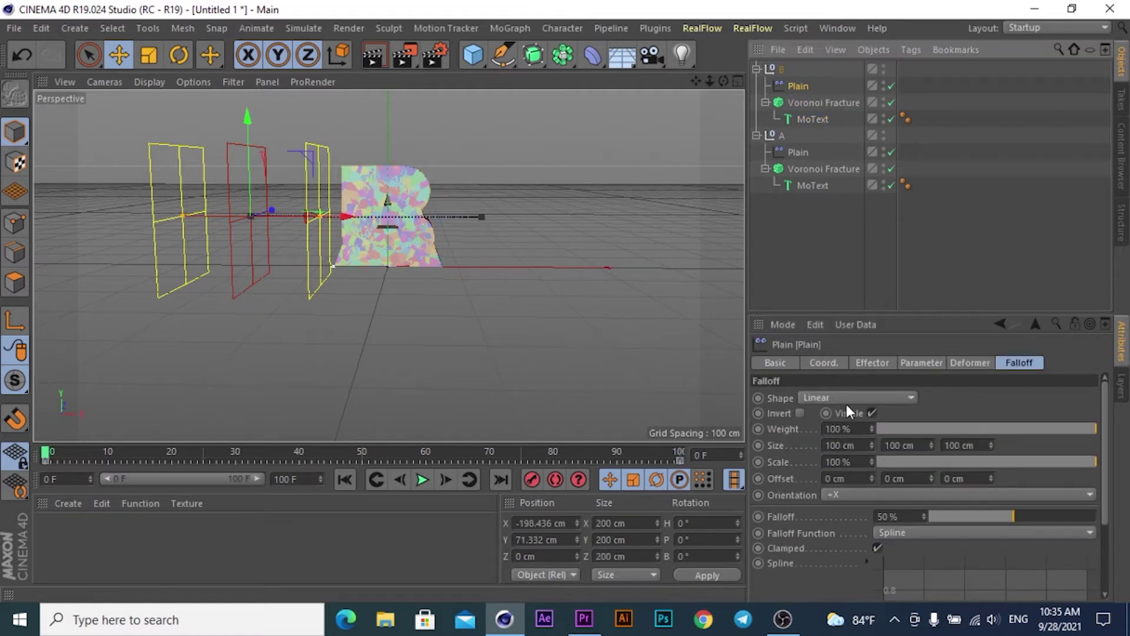
Invert B's Plain effector falloff and turn off its Position and Rotation parameters.
{"action": "left_click", "coordinate": [800, 412]}
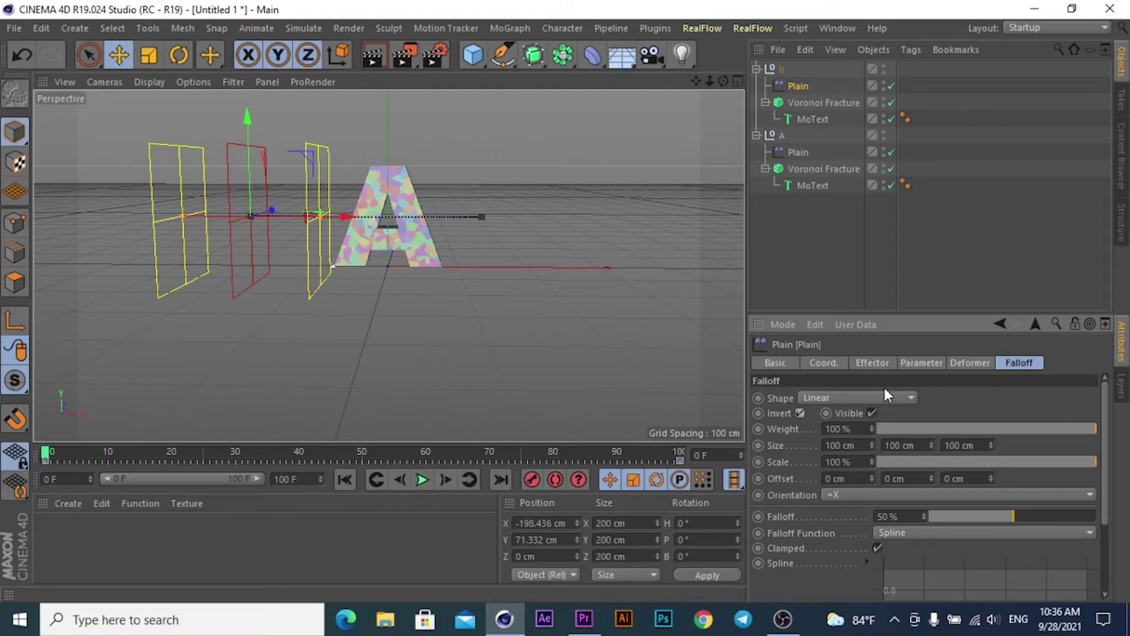
{"action": "left_click", "coordinate": [921, 363]}
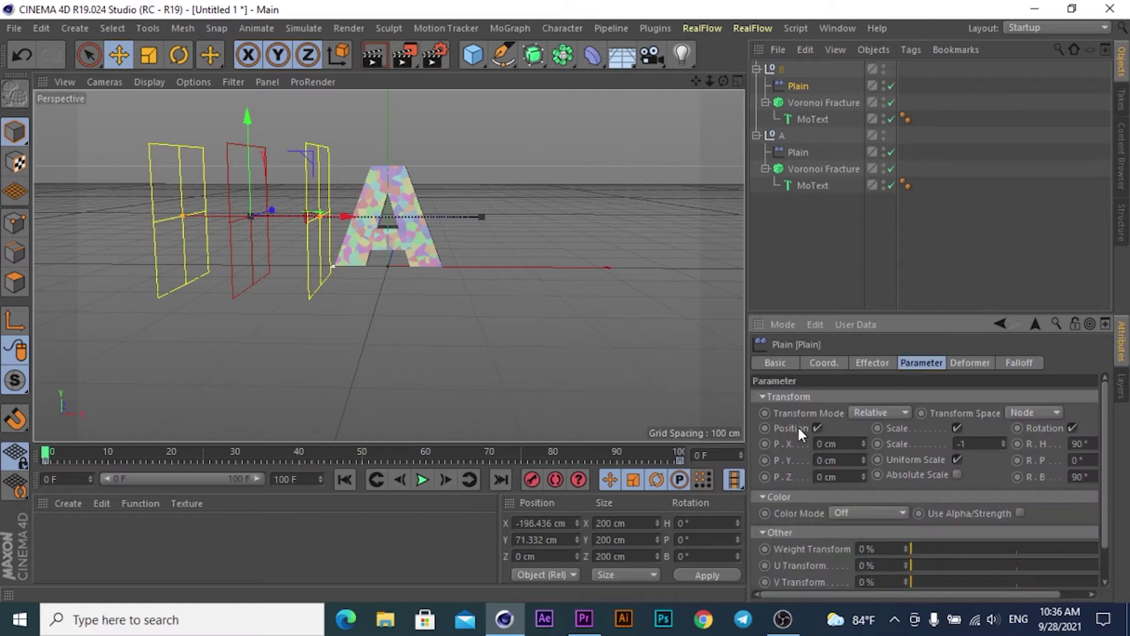
{"action": "left_click", "coordinate": [818, 428]}
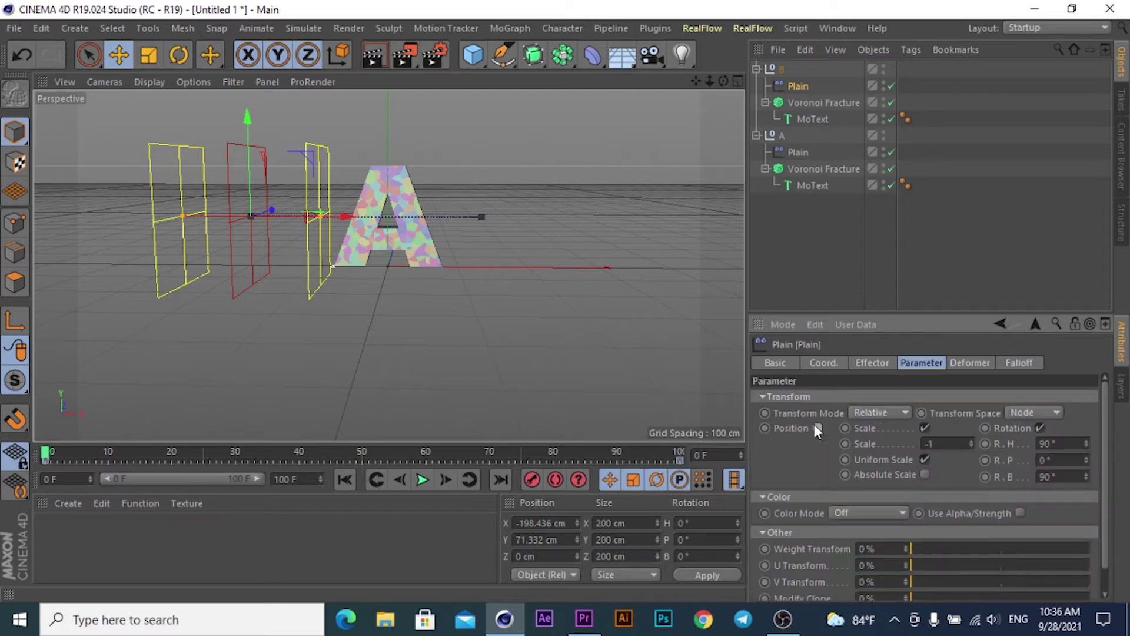
{"action": "left_click", "coordinate": [1040, 429]}
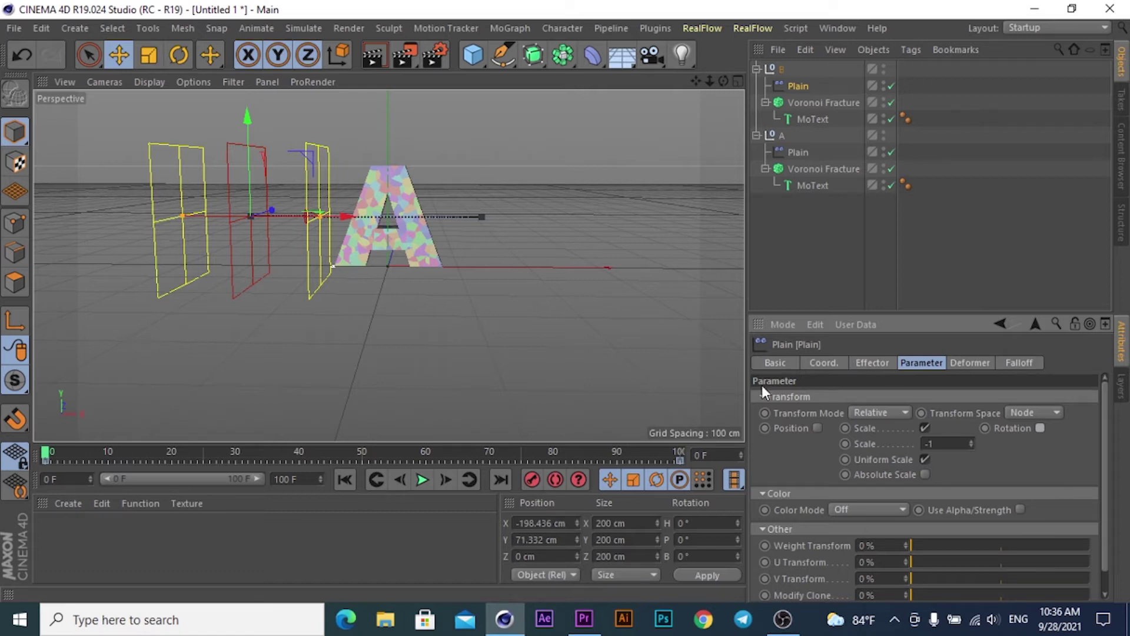
Preview the animation, rewind to frame 0, and collapse both B and A groups.
{"action": "left_click", "coordinate": [422, 479]}
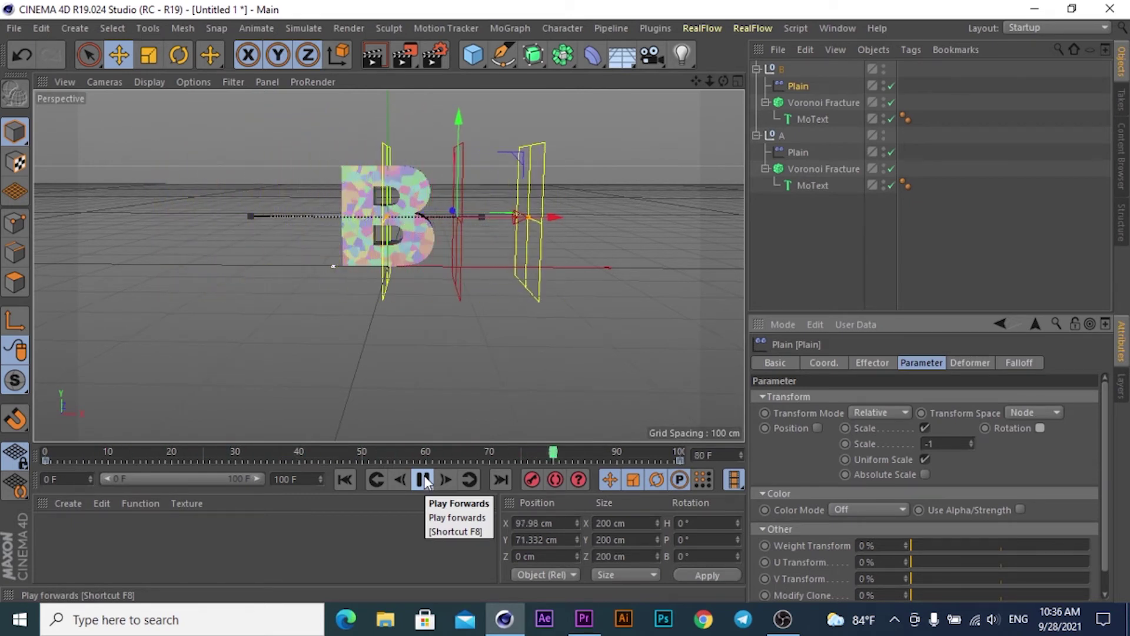
{"action": "left_click", "coordinate": [423, 480]}
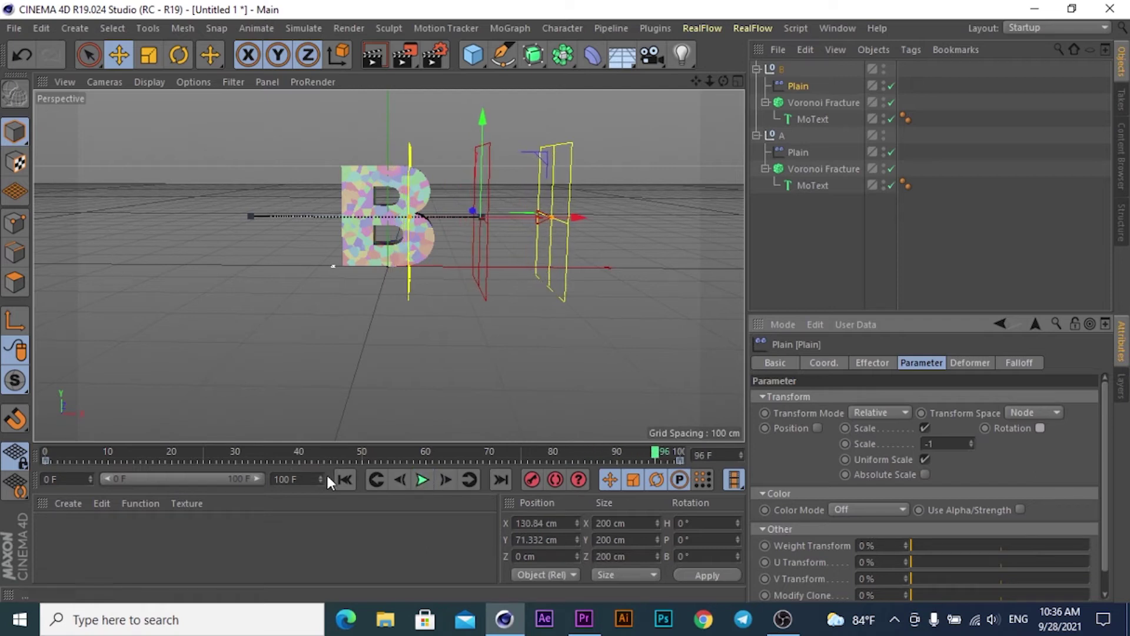
{"action": "left_click", "coordinate": [344, 479]}
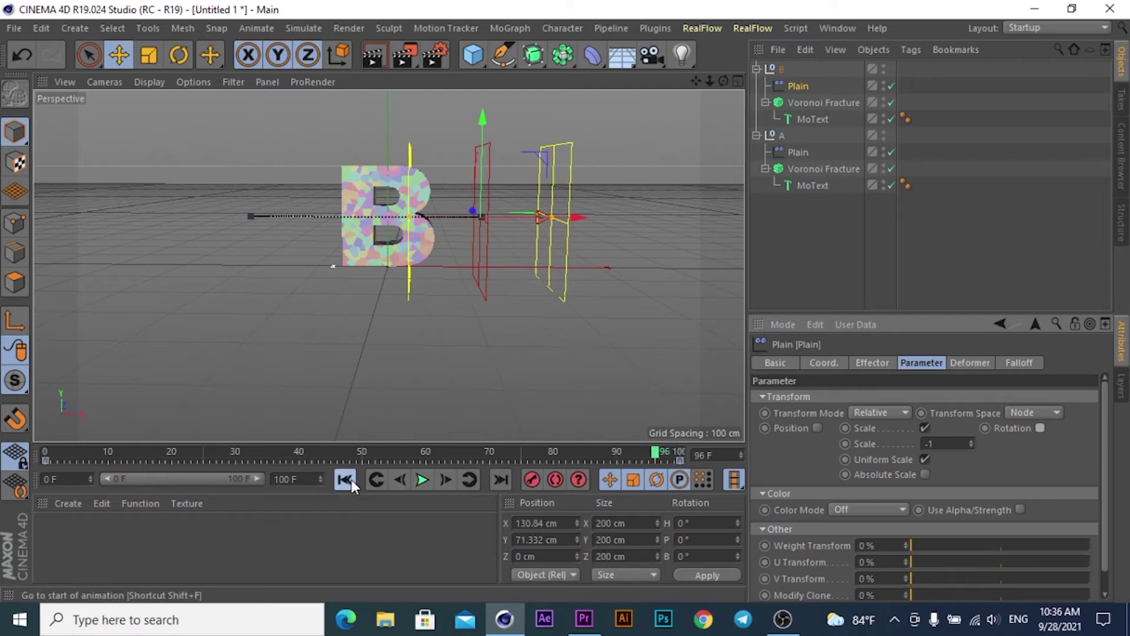
{"action": "left_click", "coordinate": [757, 69]}
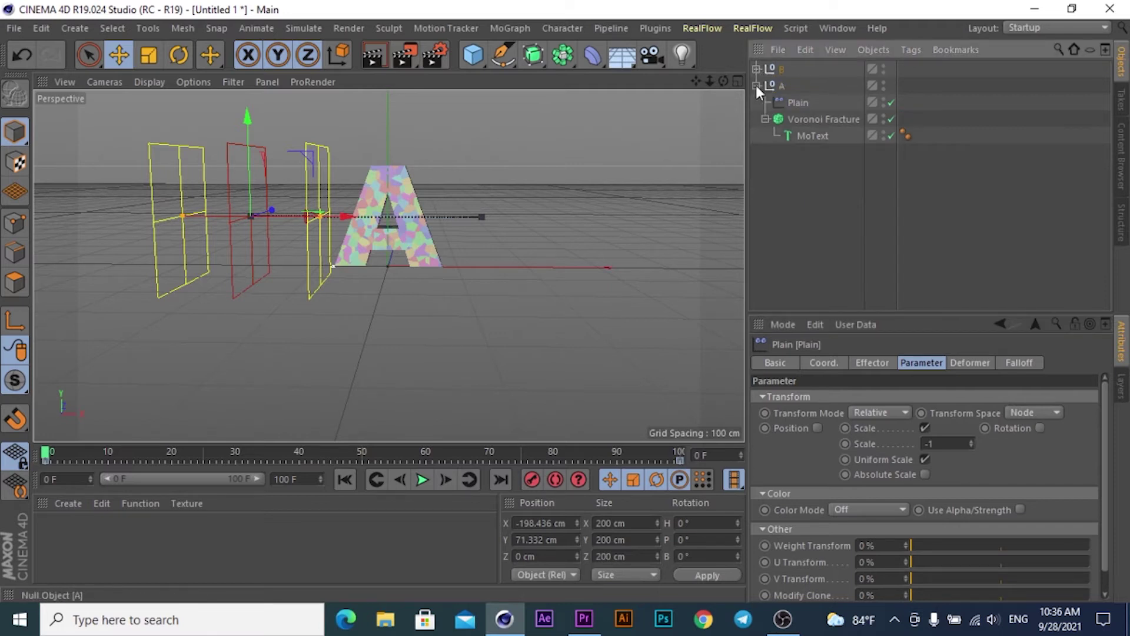
{"action": "left_click", "coordinate": [756, 85]}
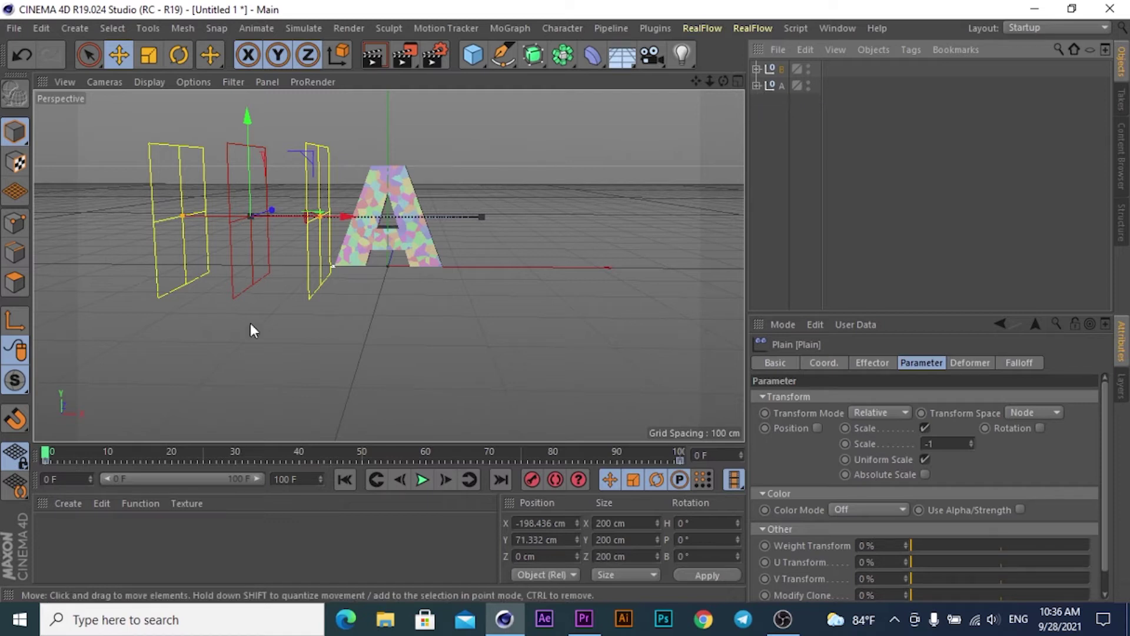
Create a new material Mat coloured cyan at H 190°, S 100%, V 100%.
{"action": "left_click", "coordinate": [69, 503]}
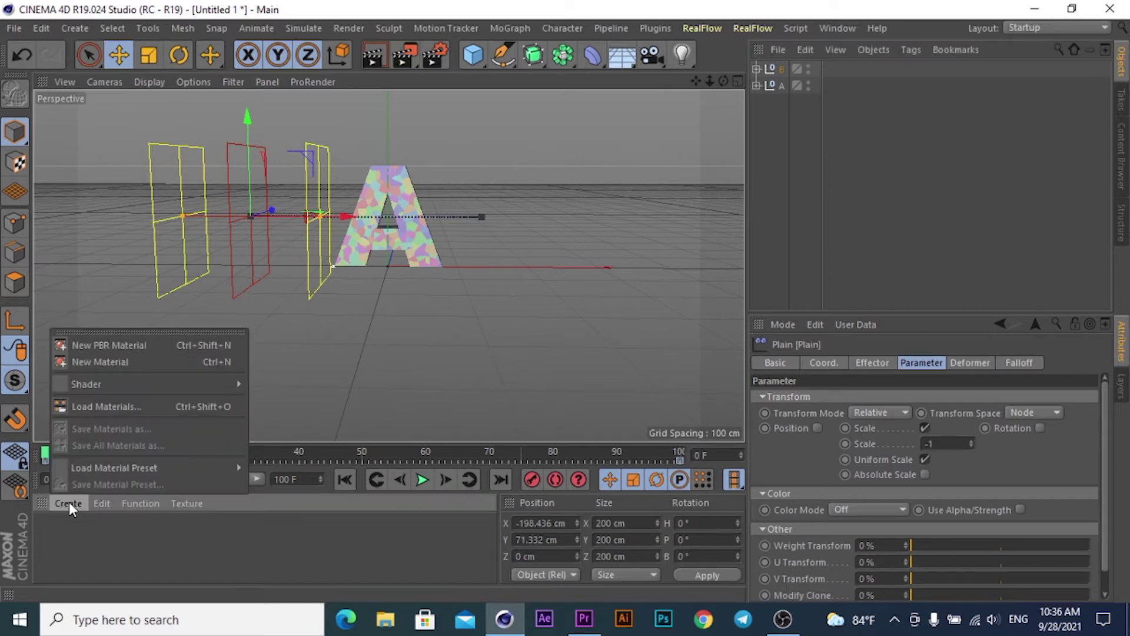
{"action": "left_click", "coordinate": [83, 361]}
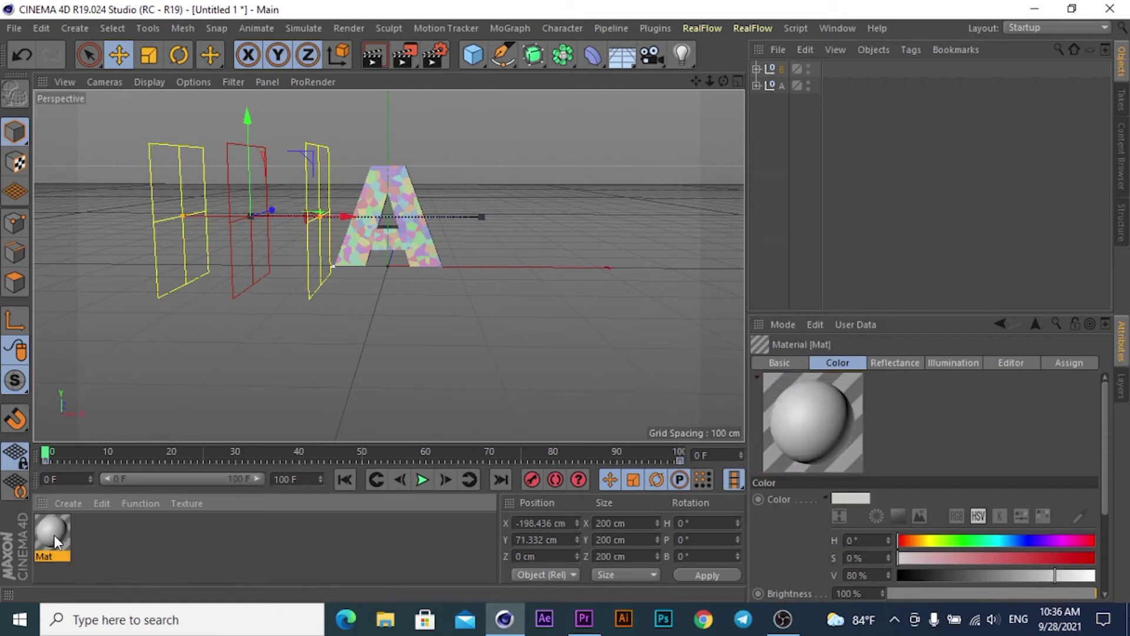
{"action": "double_click", "coordinate": [54, 535]}
{"action": "left_click", "coordinate": [655, 153]}
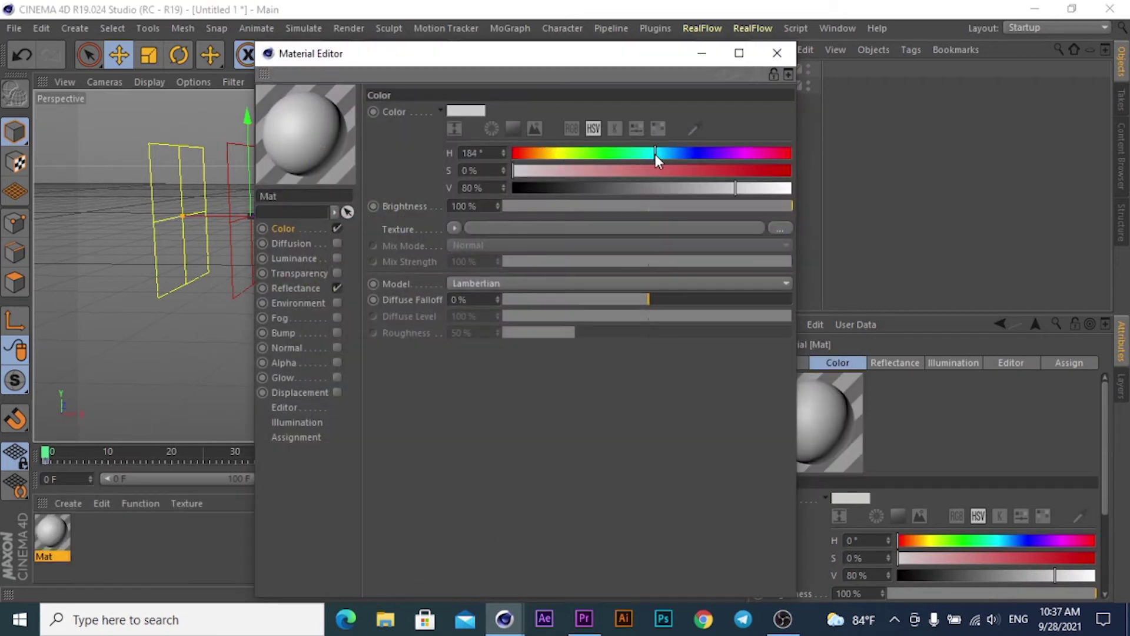
{"action": "left_click_drag", "start_coordinate": [655, 154], "coordinate": [658, 154]}
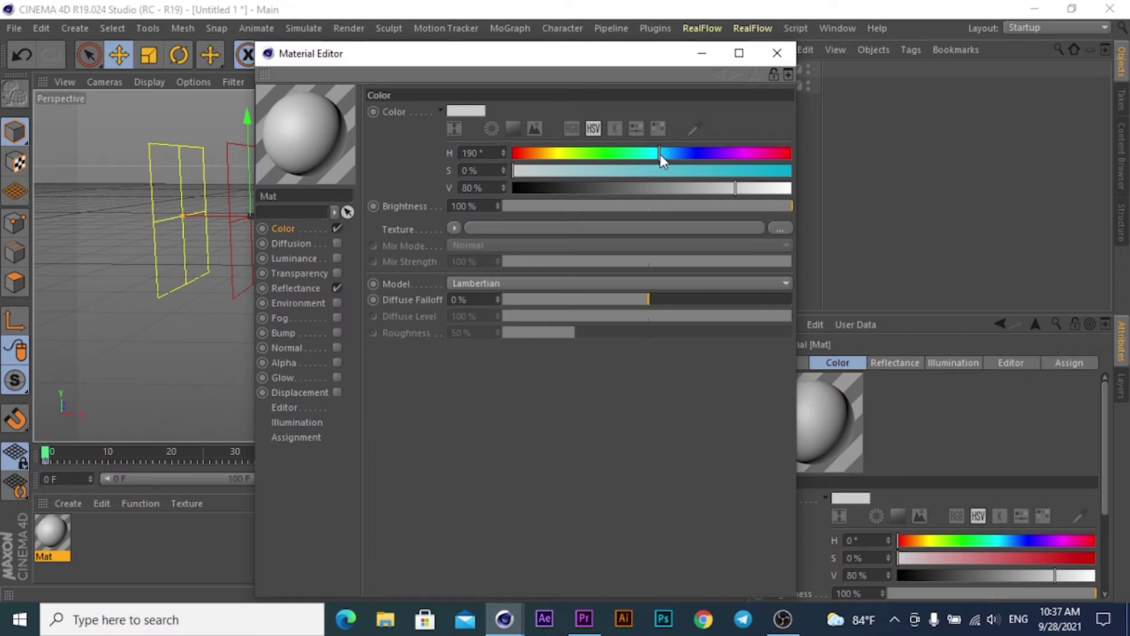
{"action": "left_click_drag", "start_coordinate": [771, 171], "coordinate": [881, 180]}
{"action": "left_click", "coordinate": [758, 187]}
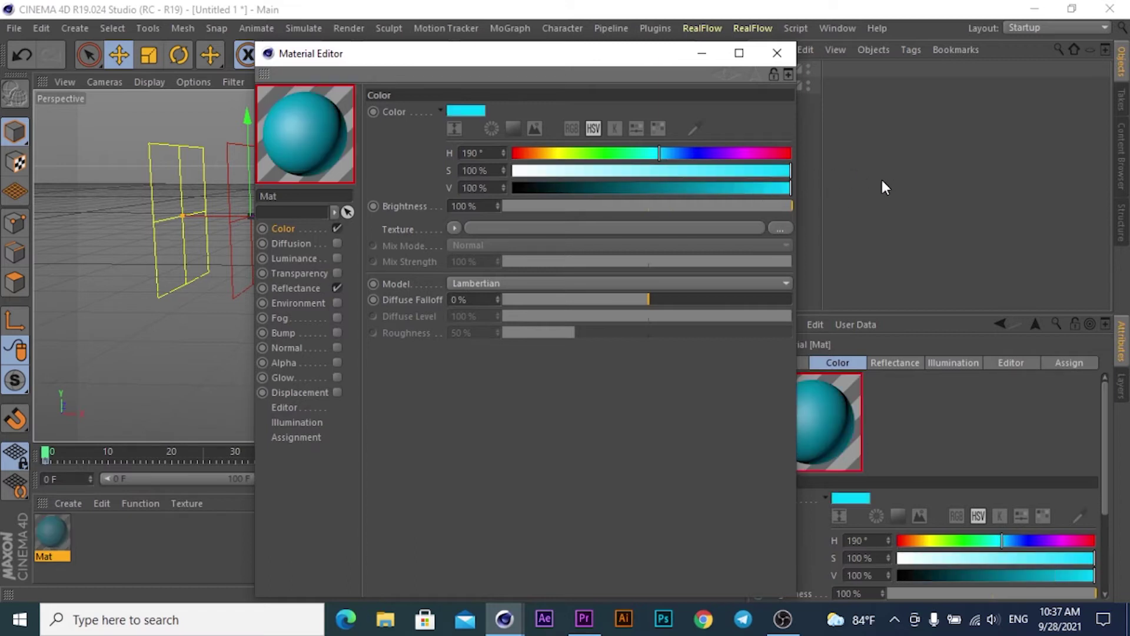
{"action": "left_click", "coordinate": [776, 54]}
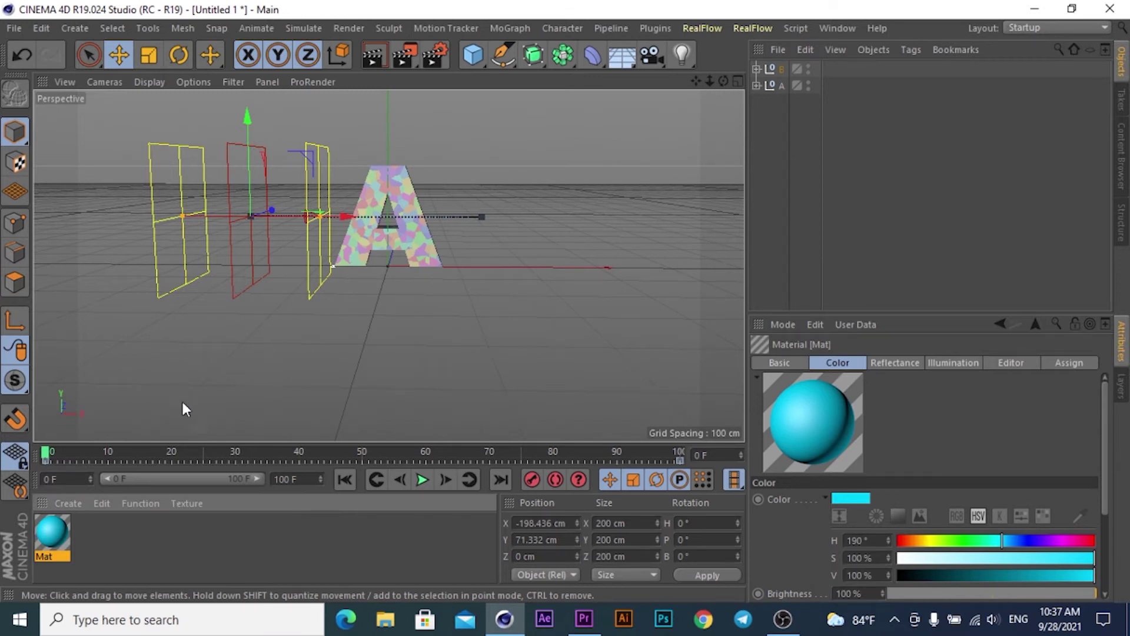
Create a second material Mat.1 coloured yellow at H 46°, S 100%, V 100%, then expand group B.
{"action": "left_click", "coordinate": [63, 502]}
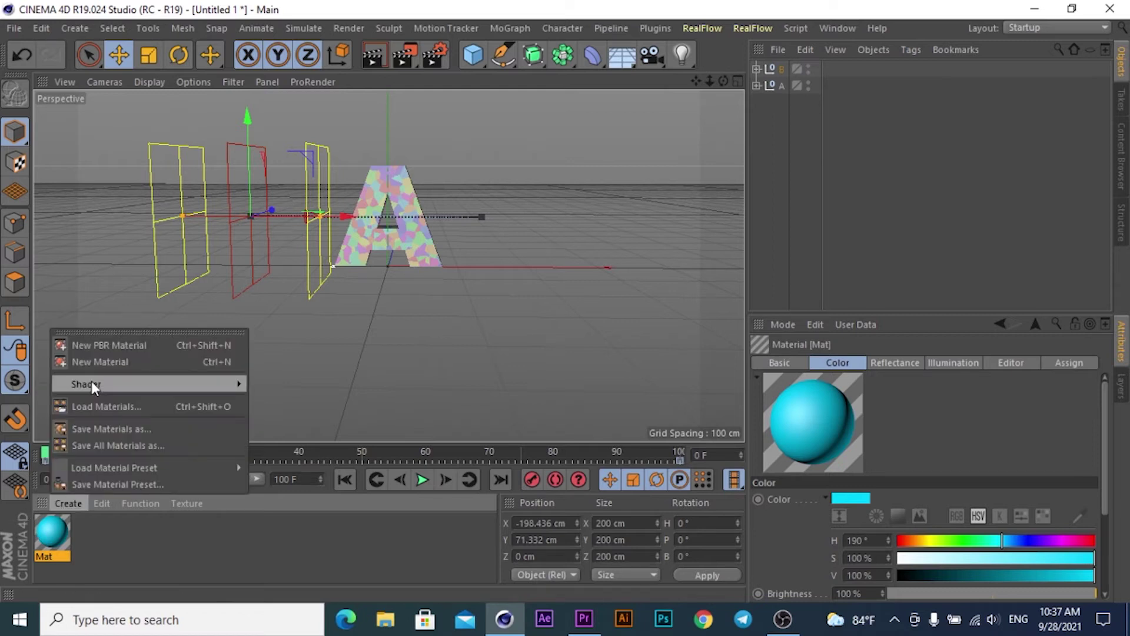
{"action": "left_click", "coordinate": [99, 361]}
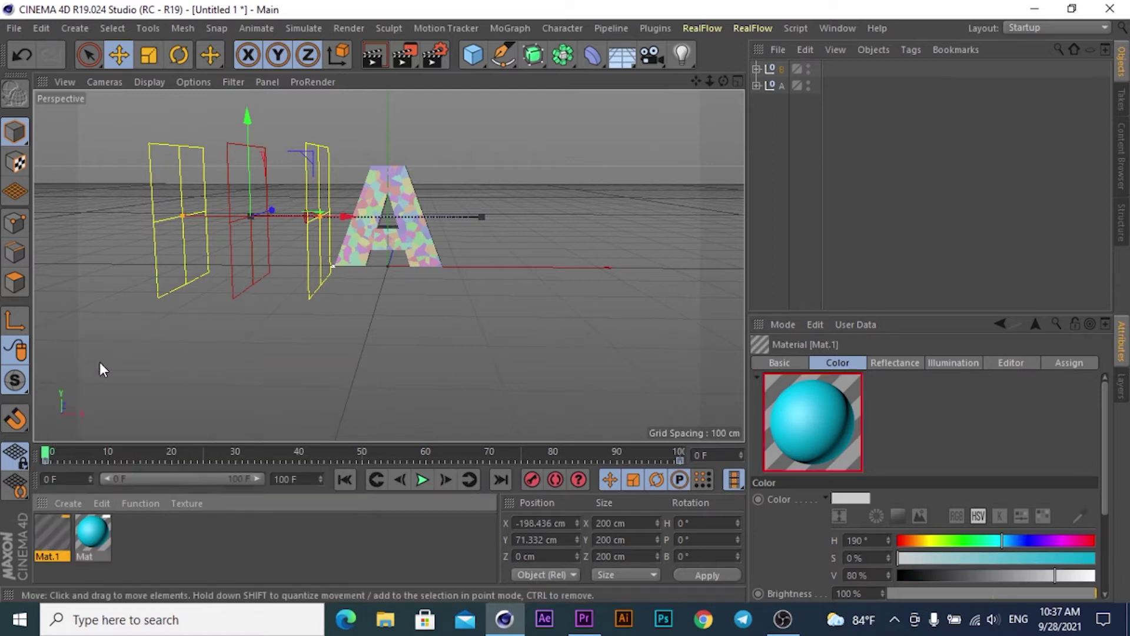
{"action": "double_click", "coordinate": [52, 532]}
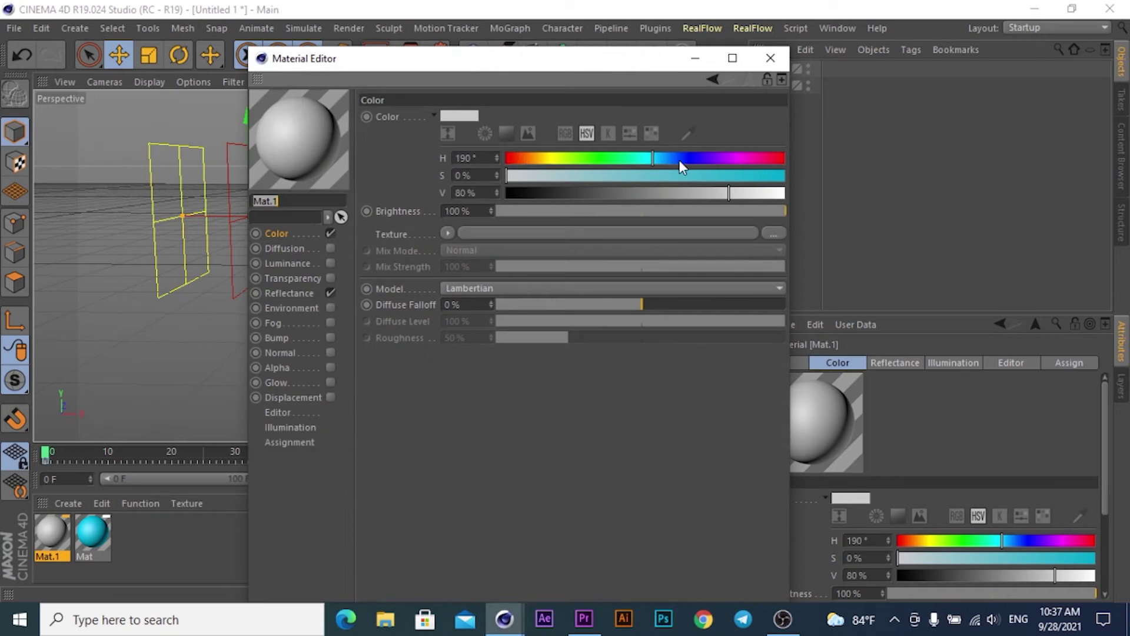
{"action": "mouse_move", "coordinate": [652, 159]}
{"action": "left_mouse_down"}
{"action": "mouse_move", "coordinate": [542, 167]}
{"action": "mouse_move", "coordinate": [765, 177]}
{"action": "mouse_move", "coordinate": [786, 192]}
{"action": "left_mouse_up"}
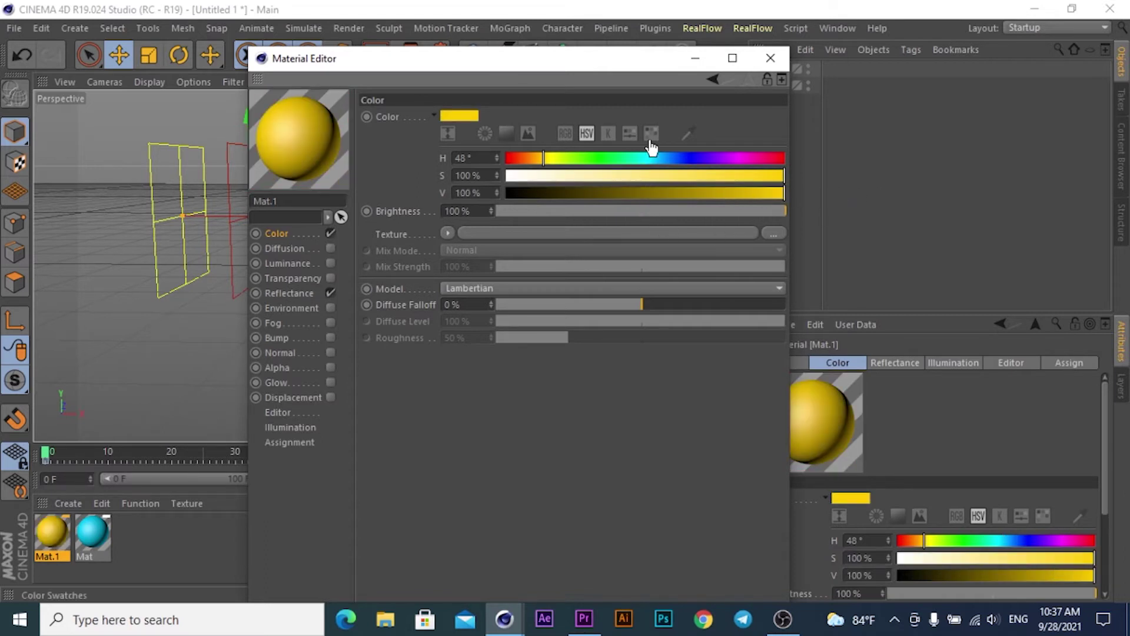
{"action": "left_click", "coordinate": [540, 159]}
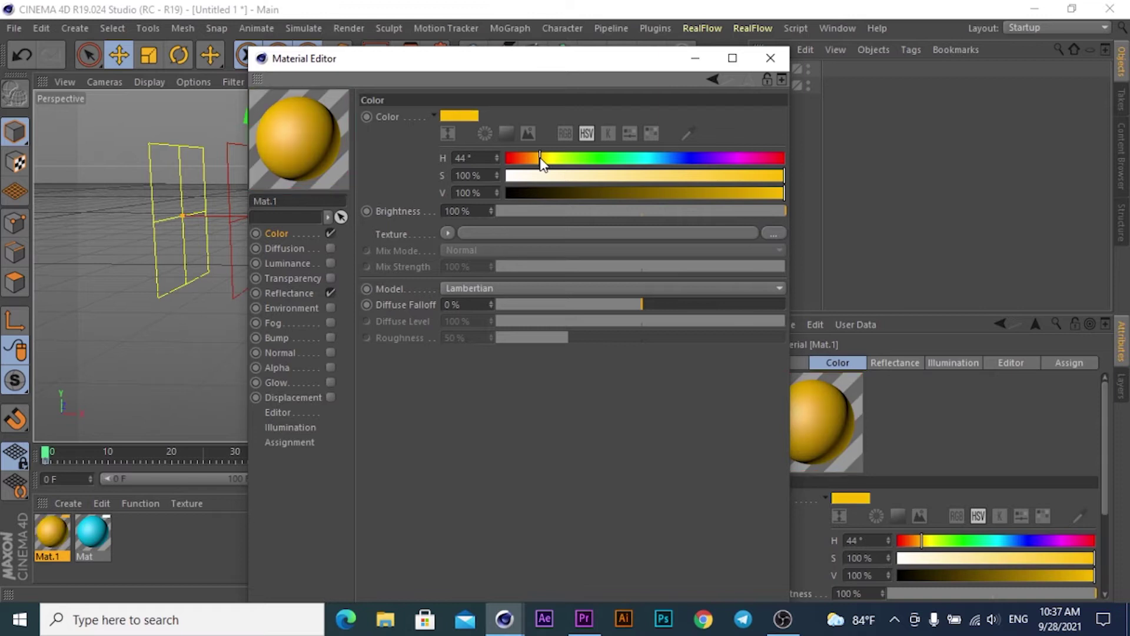
{"action": "left_click", "coordinate": [542, 158]}
{"action": "left_click", "coordinate": [769, 58]}
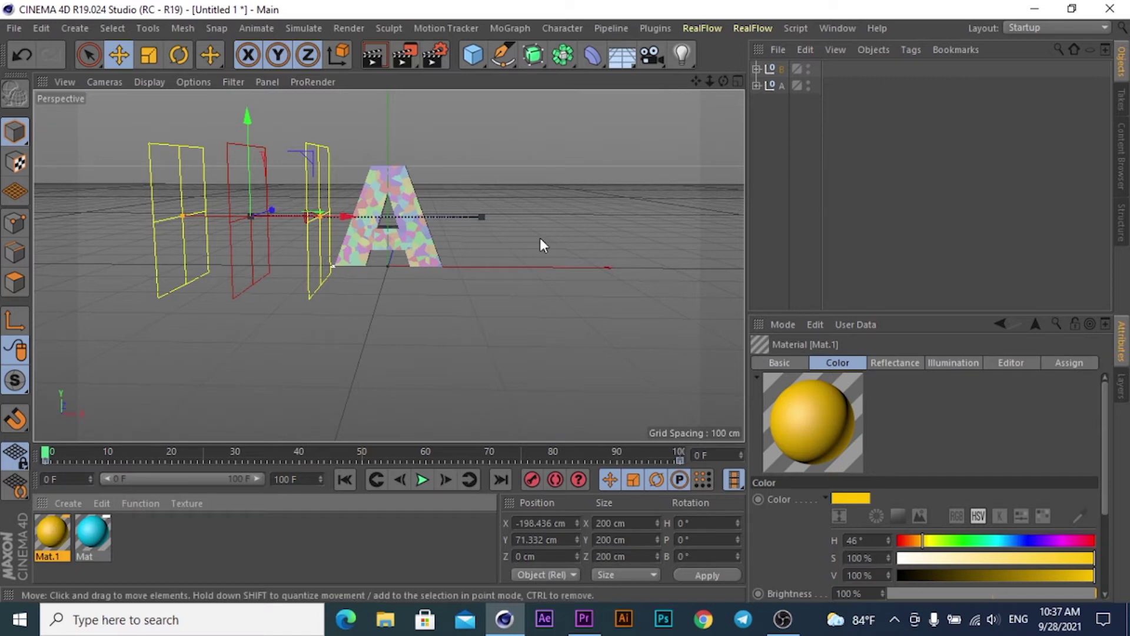
{"action": "left_click", "coordinate": [756, 69]}
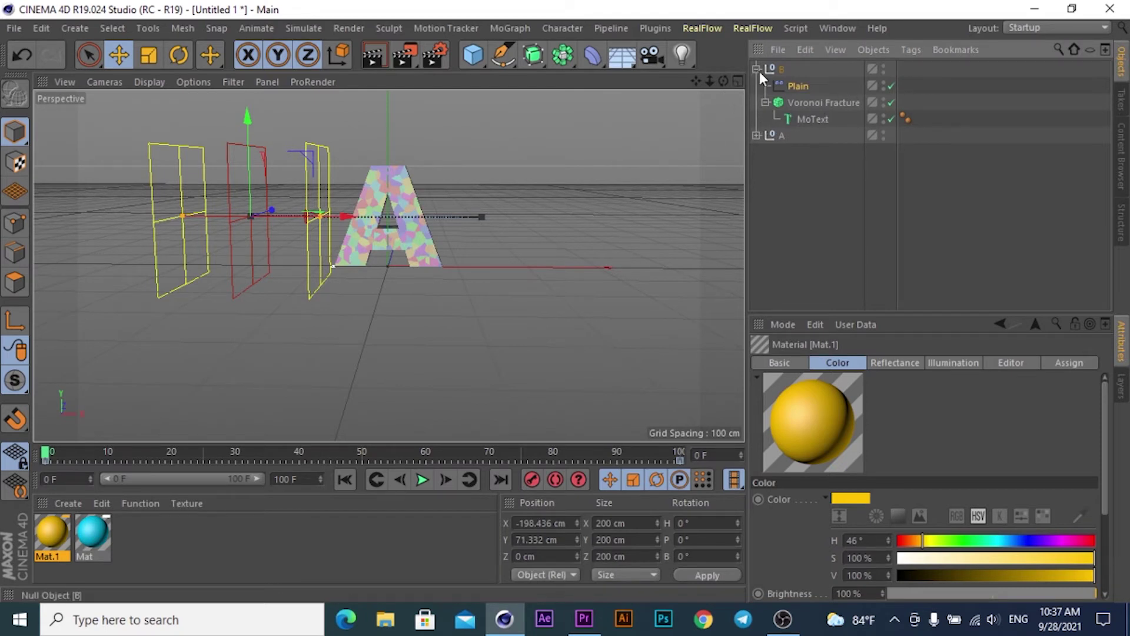
Enable Inside and Outside Faces selections on B's Voronoi Fracture, and Inside Faces on A's.
{"action": "left_click", "coordinate": [817, 103]}
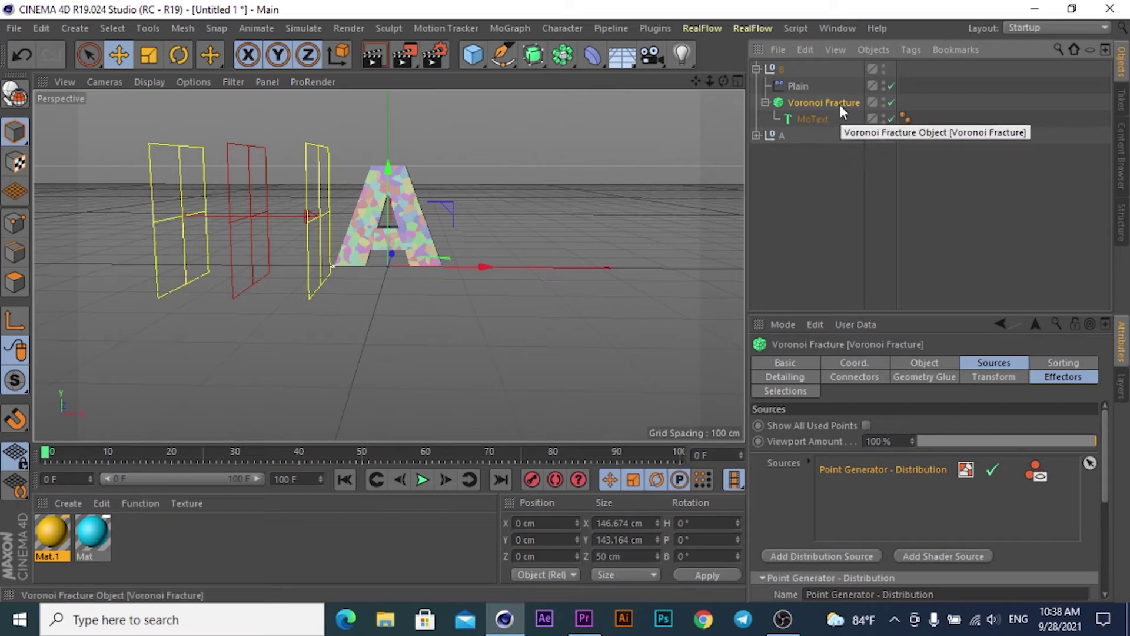
{"action": "left_click", "coordinate": [796, 389]}
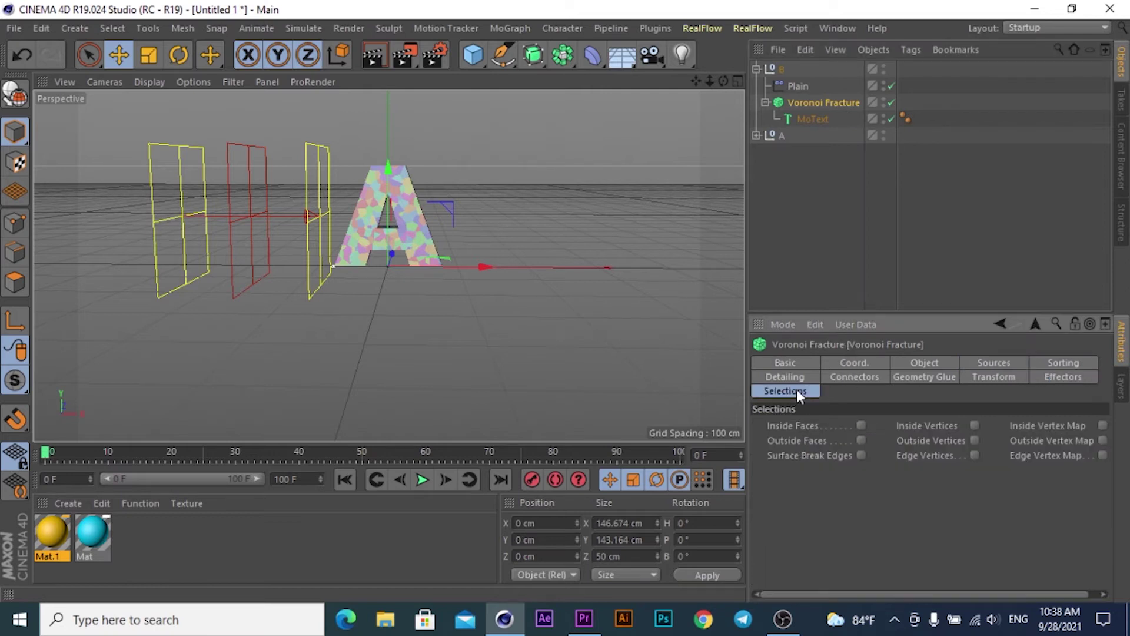
{"action": "left_click", "coordinate": [861, 426]}
{"action": "left_click", "coordinate": [860, 441]}
{"action": "left_click", "coordinate": [756, 136]}
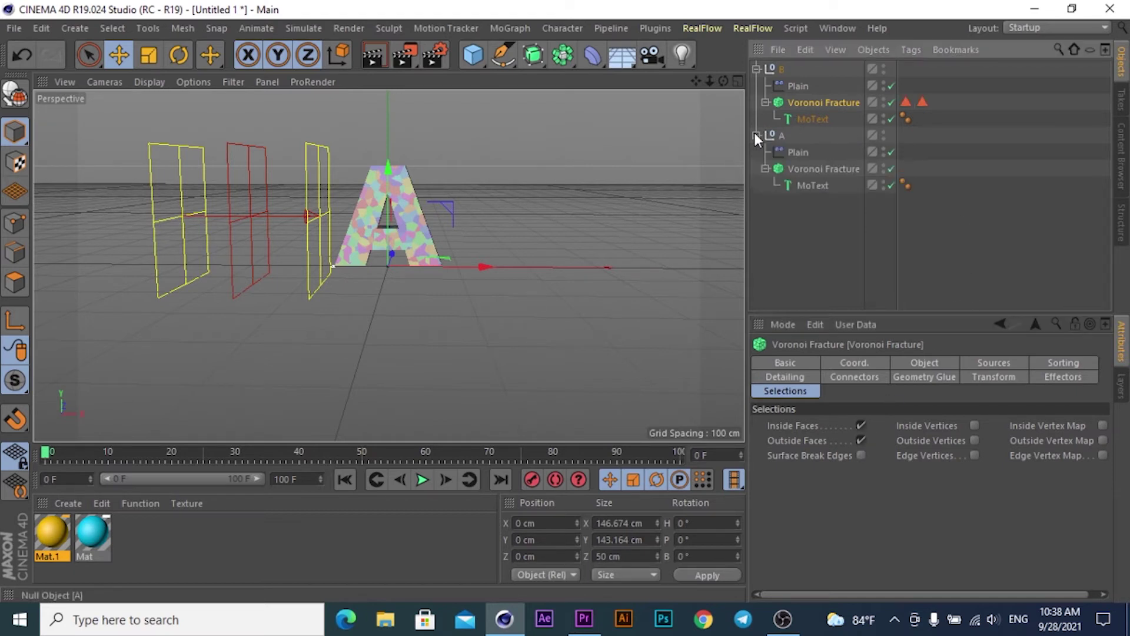
{"action": "left_click", "coordinate": [806, 169]}
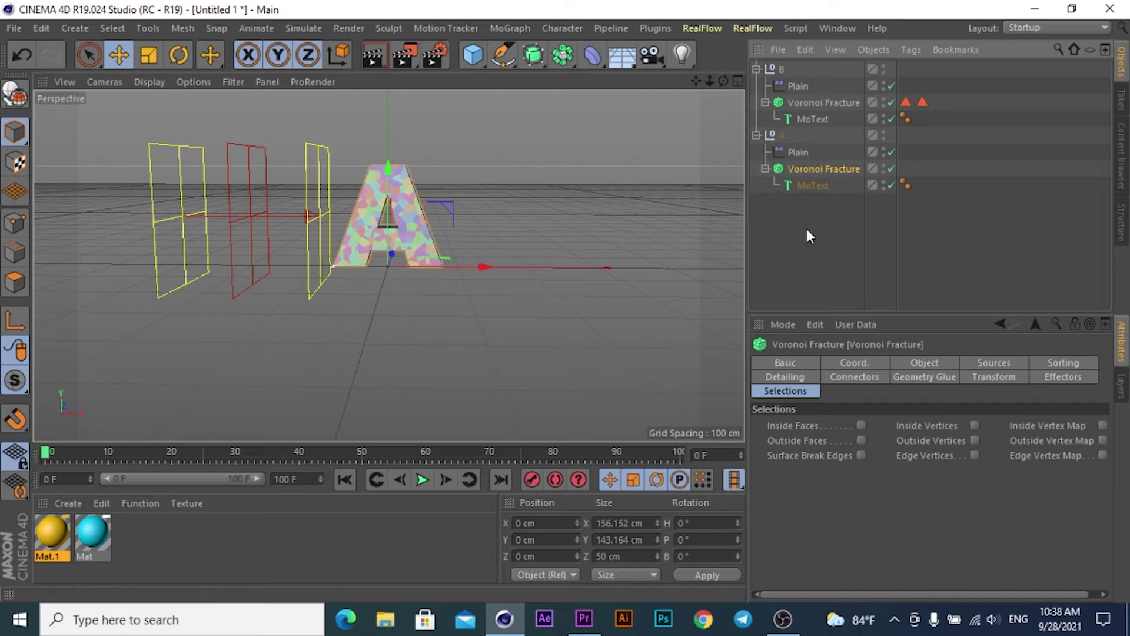
{"action": "left_click", "coordinate": [862, 425]}
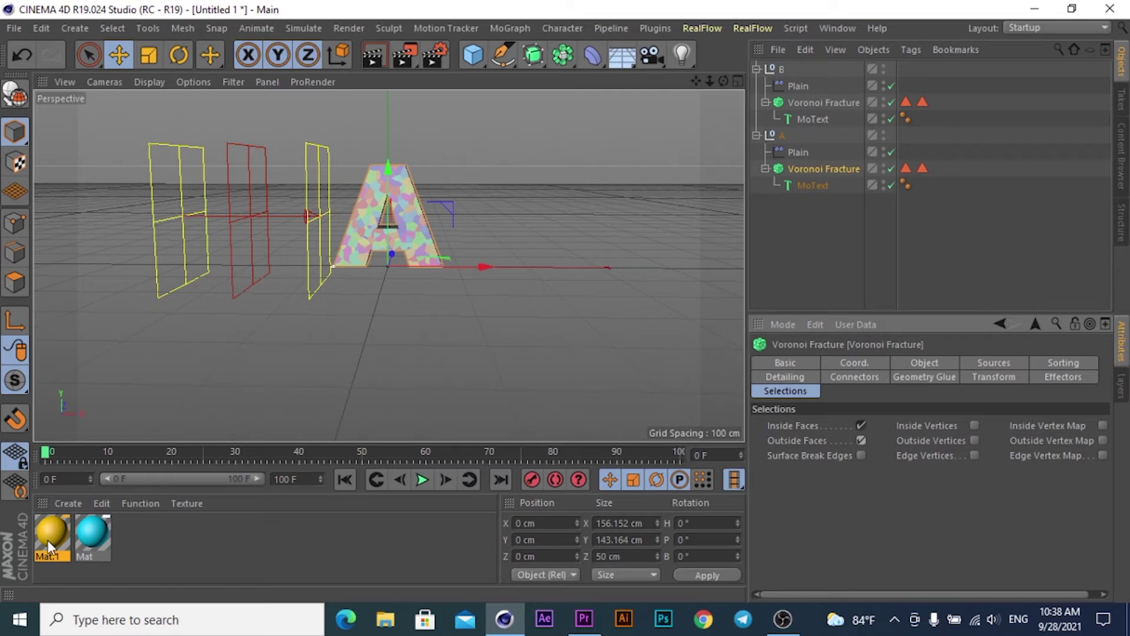
Apply yellow Mat.1 to A's Voronoi Fracture and delete the duplicate texture tag.
{"action": "left_click_drag", "start_coordinate": [47, 535], "coordinate": [823, 169]}
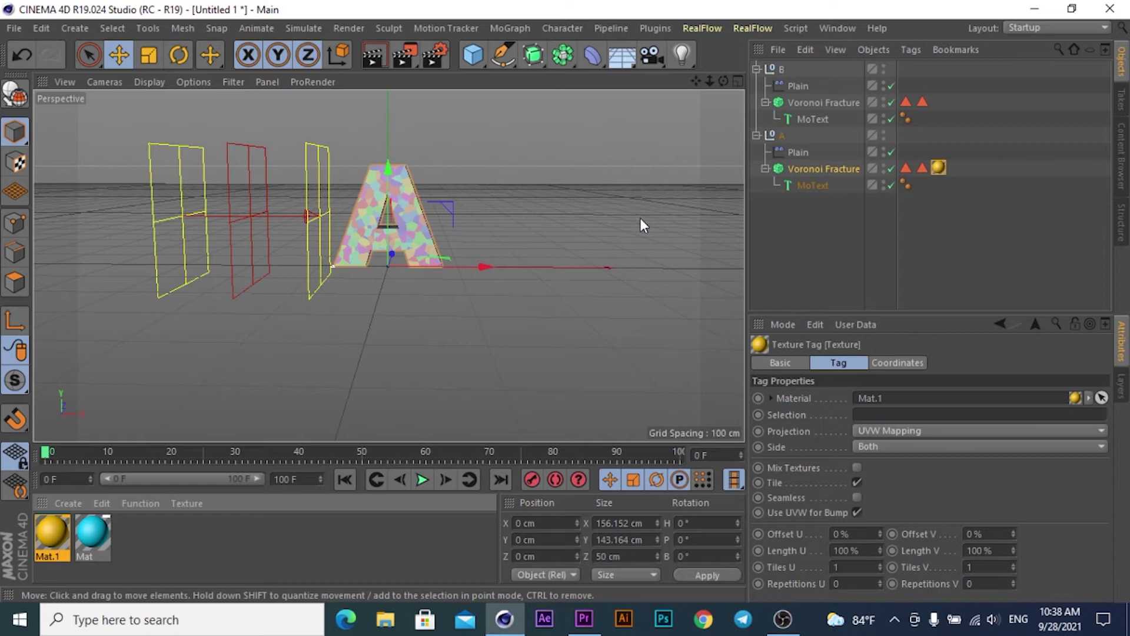
{"action": "mouse_move", "coordinate": [55, 535]}
{"action": "left_mouse_down"}
{"action": "mouse_move", "coordinate": [846, 185]}
{"action": "mouse_move", "coordinate": [852, 168]}
{"action": "left_mouse_up"}
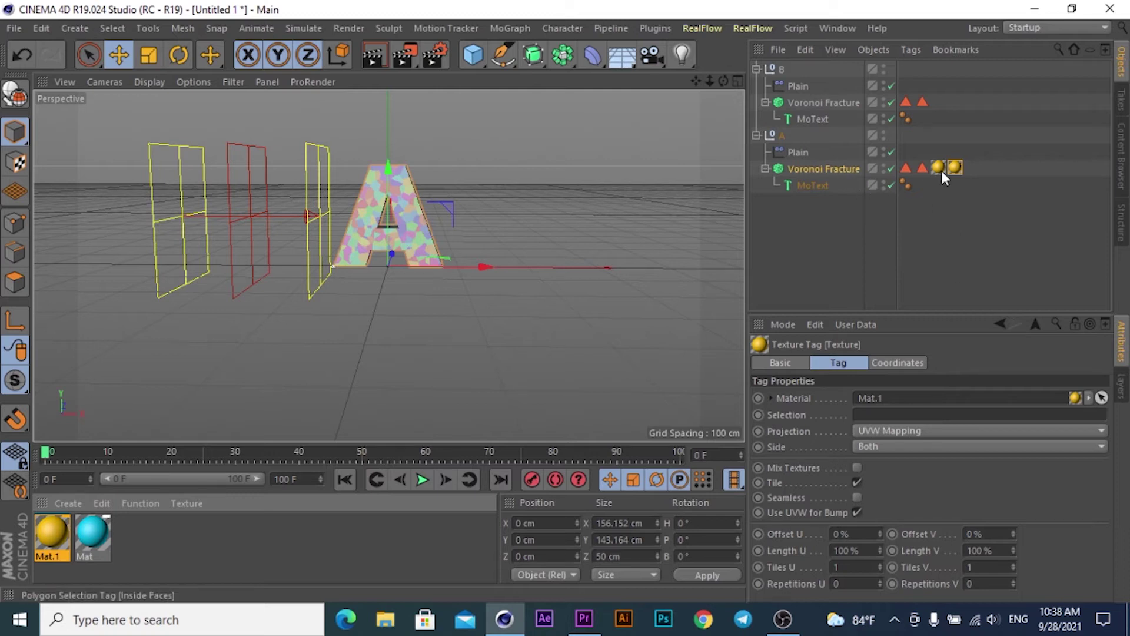
{"action": "left_click", "coordinate": [906, 168]}
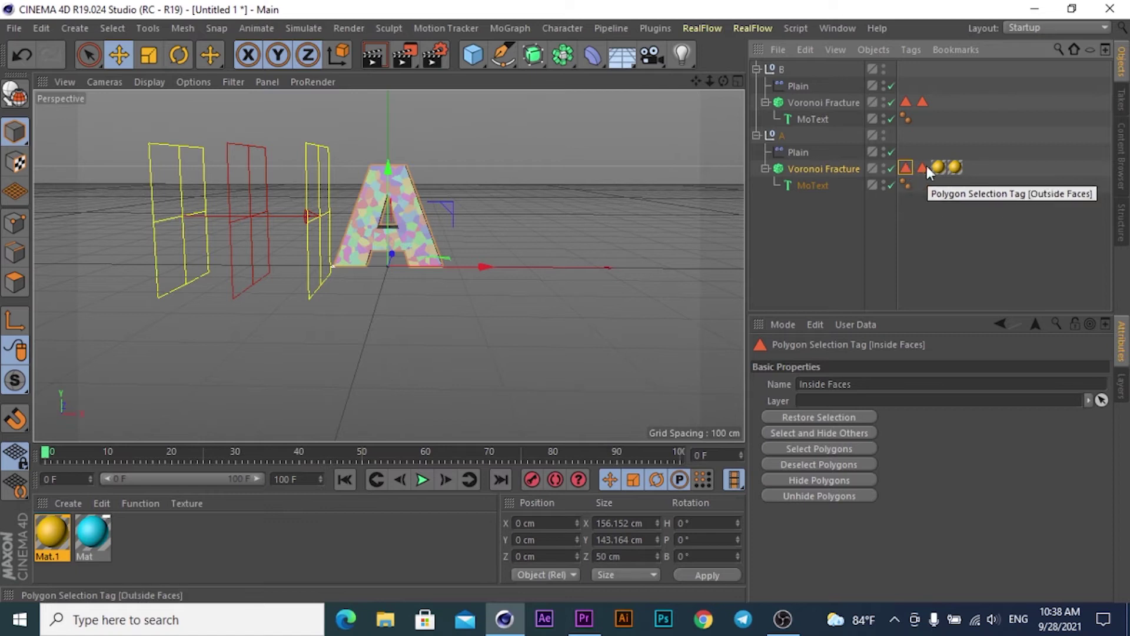
{"action": "left_click", "coordinate": [956, 167]}
{"action": "key", "text": "Delete"}
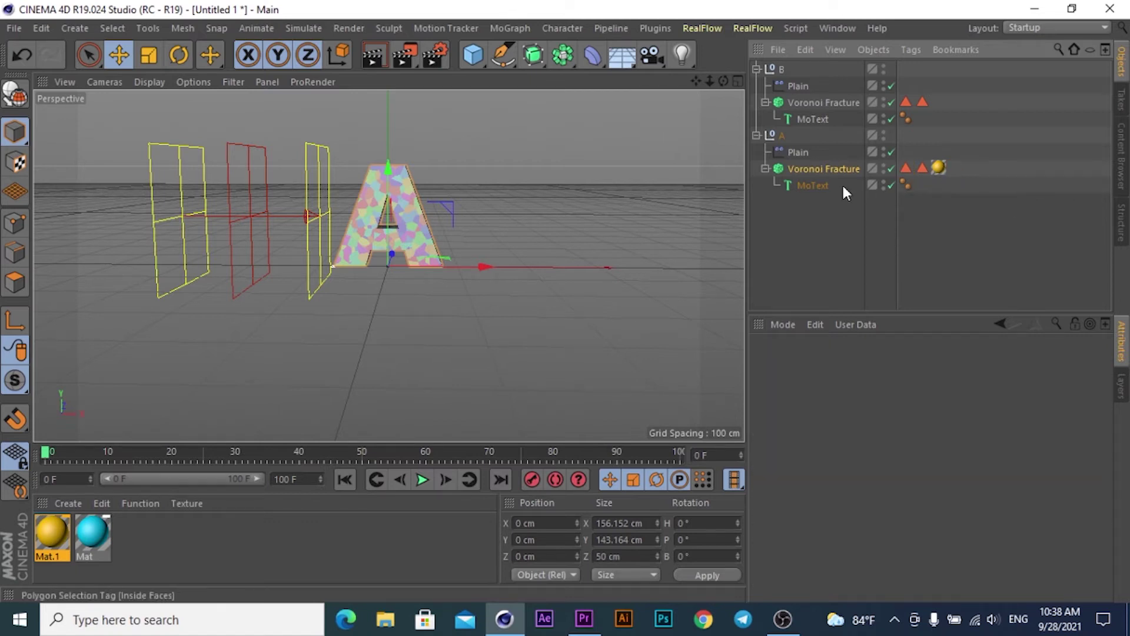
Apply cyan Mat to A's fracture and rename its Inside Faces selection tag to Texture.
{"action": "mouse_move", "coordinate": [92, 534]}
{"action": "left_mouse_down"}
{"action": "mouse_move", "coordinate": [901, 151]}
{"action": "mouse_move", "coordinate": [840, 168]}
{"action": "left_mouse_up"}
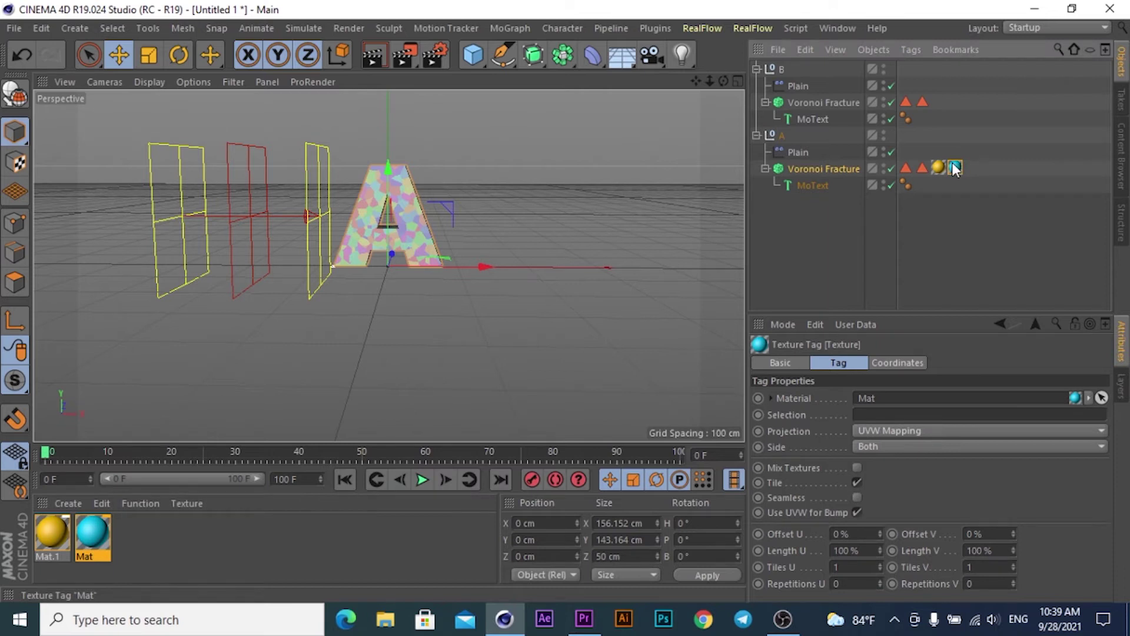
{"action": "left_click", "coordinate": [906, 167]}
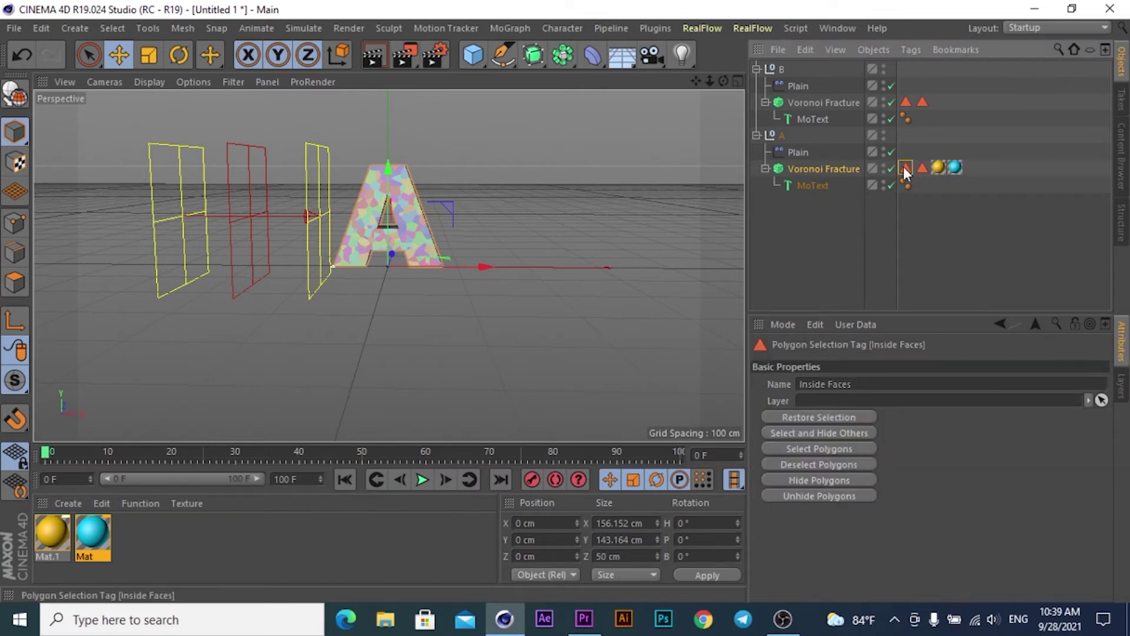
{"action": "left_click", "coordinate": [955, 168]}
{"action": "left_click_drag", "start_coordinate": [955, 168], "coordinate": [826, 392]}
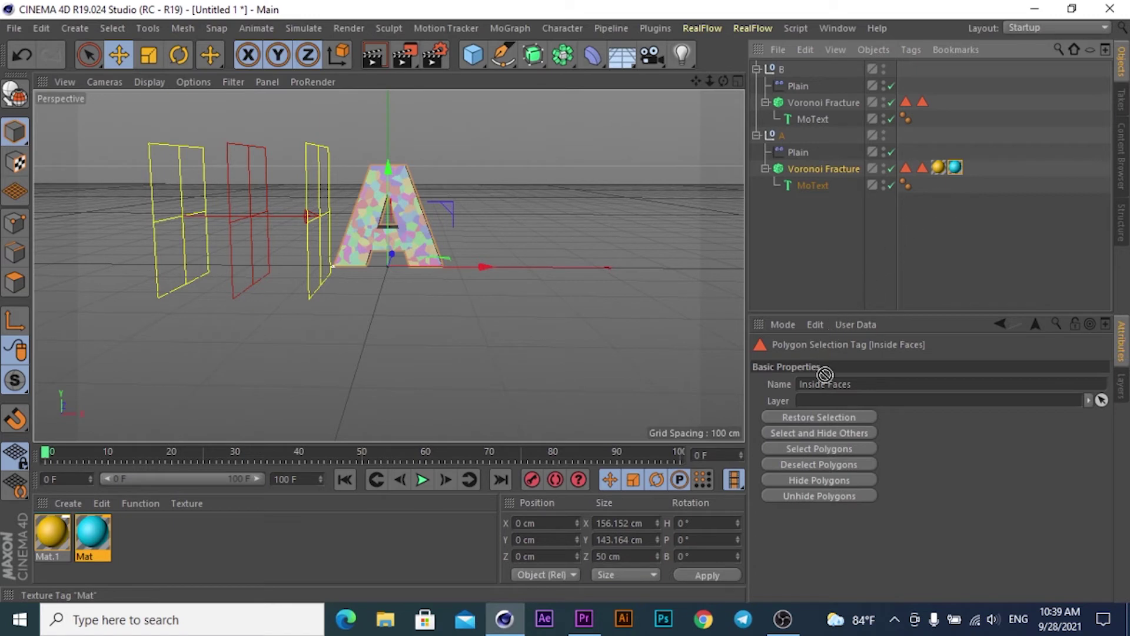
{"action": "type", "text": "Texture"}
{"action": "key", "text": "Return"}
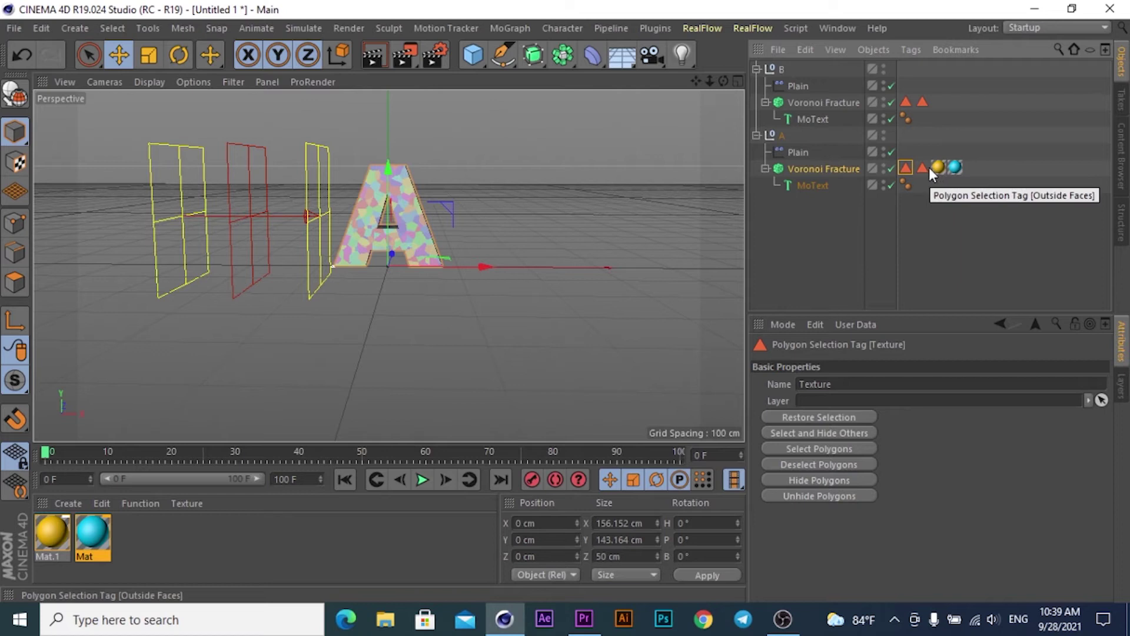
Rename the Outside Faces selection tag to Texture as well.
{"action": "left_click", "coordinate": [924, 168]}
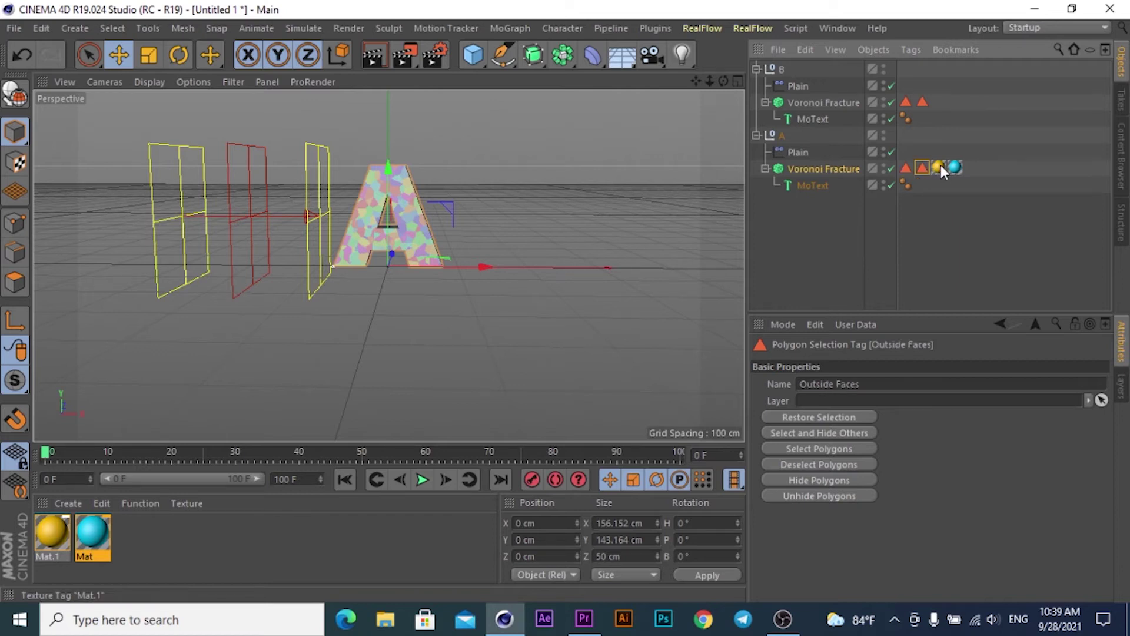
{"action": "triple_click", "coordinate": [850, 383]}
{"action": "type", "text": "Texture"}
{"action": "key", "text": "Return"}
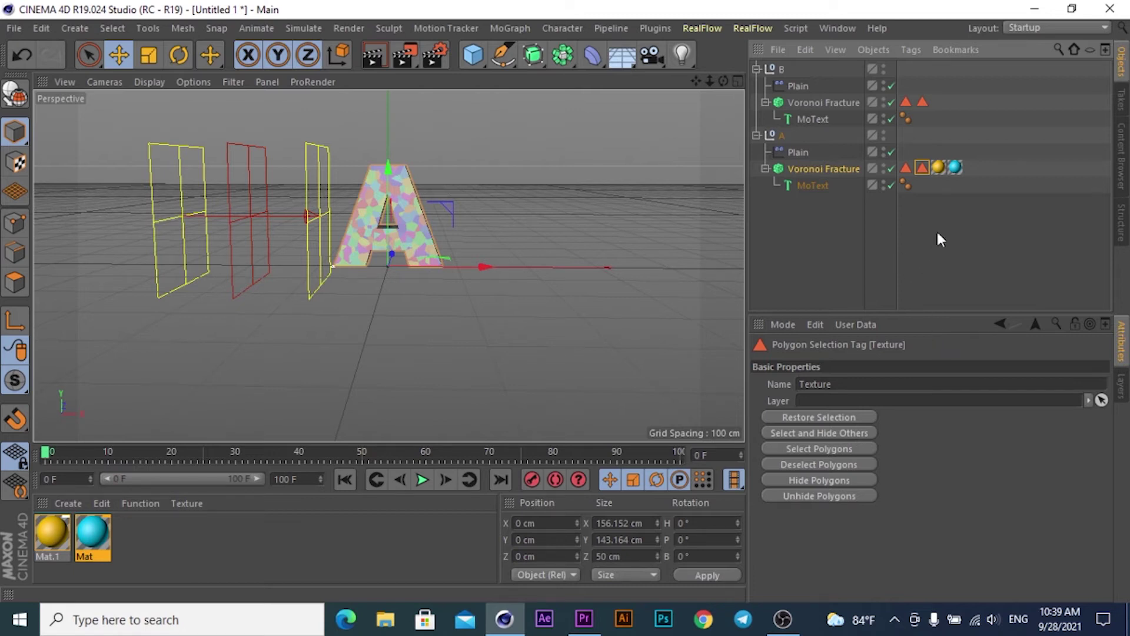
Limit the Mat.1 texture tag to the Texture polygon selection.
{"action": "left_click", "coordinate": [938, 167]}
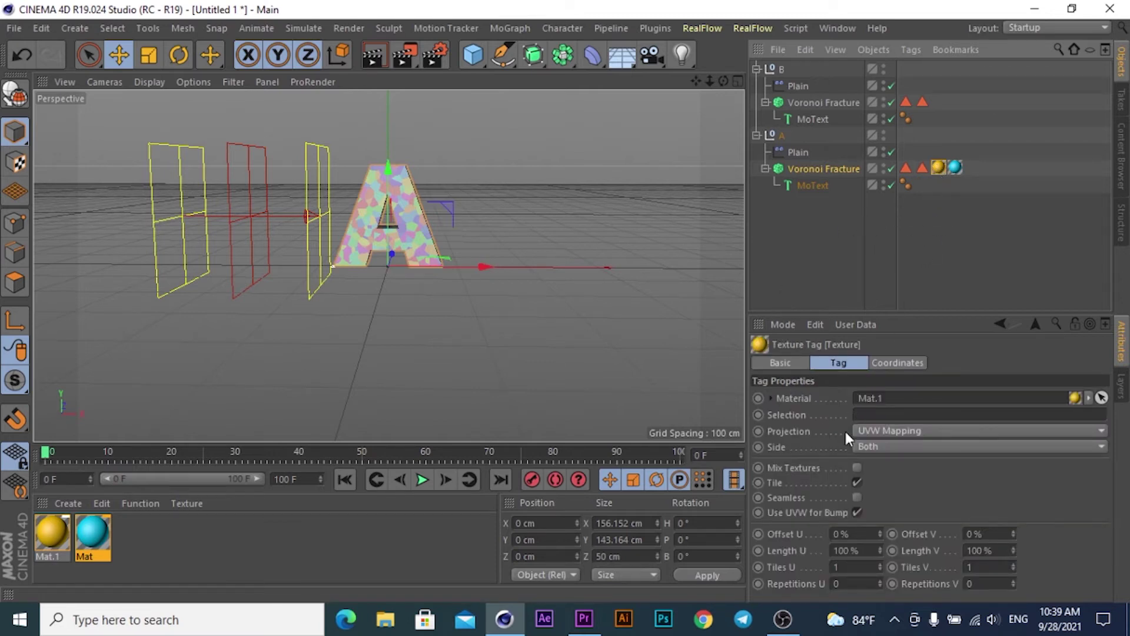
{"action": "left_click", "coordinate": [856, 468]}
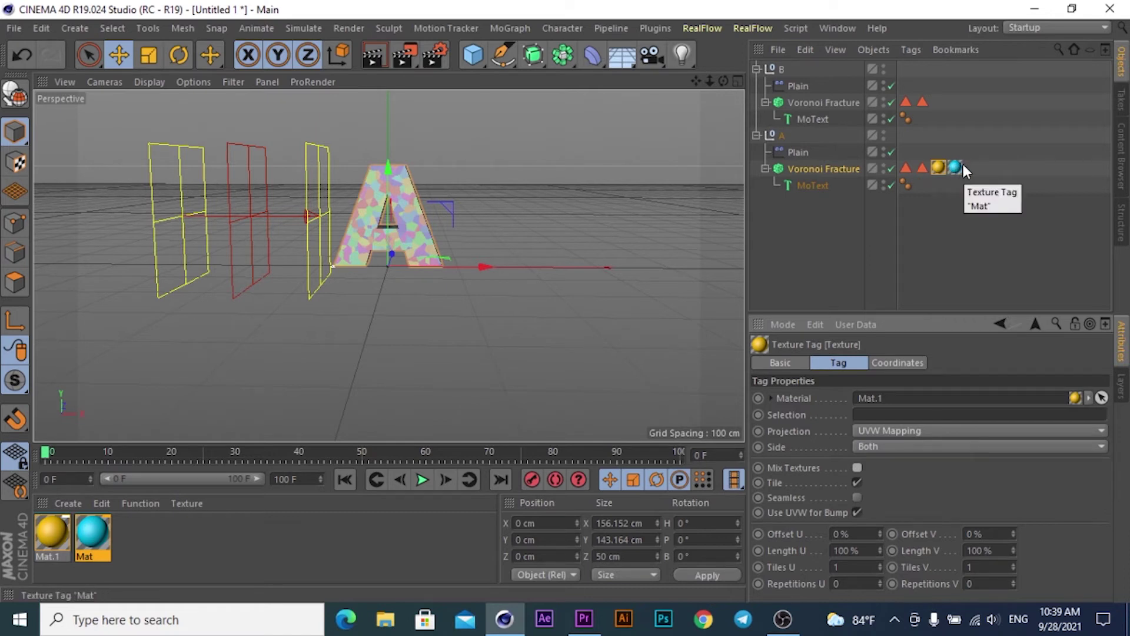
{"action": "left_click", "coordinate": [907, 168]}
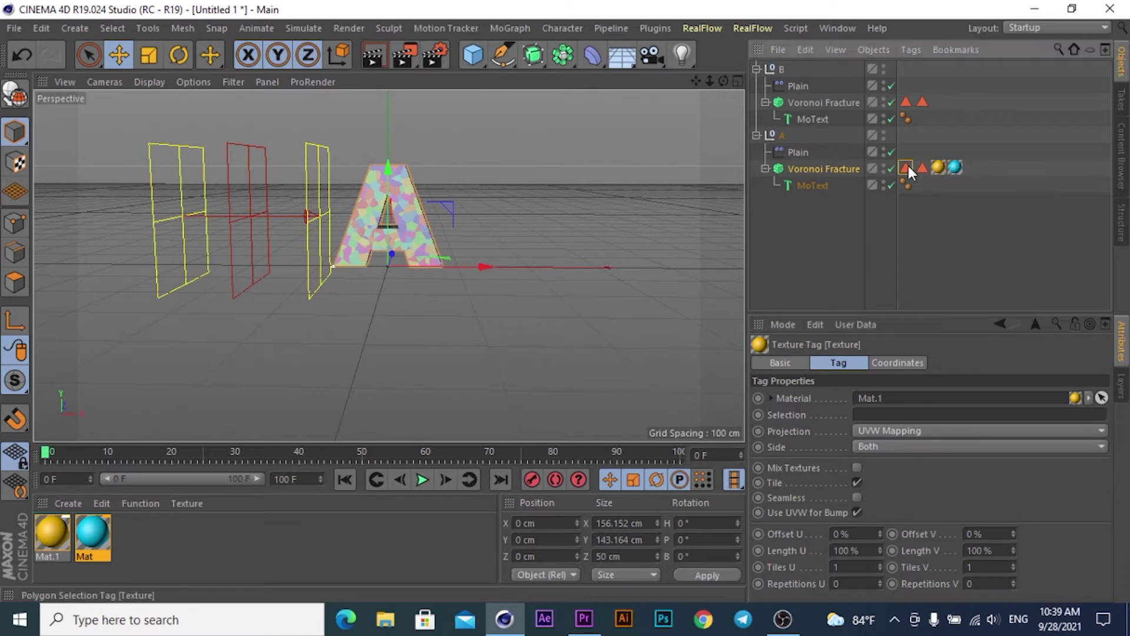
{"action": "left_click_drag", "start_coordinate": [907, 168], "coordinate": [886, 417]}
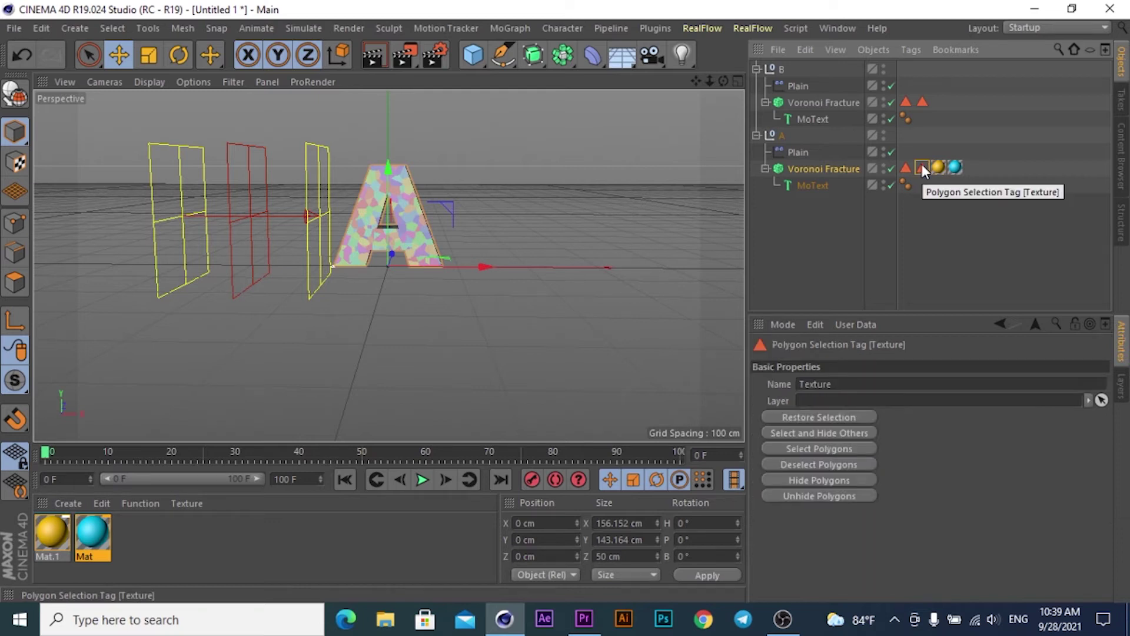
{"action": "left_click", "coordinate": [935, 166]}
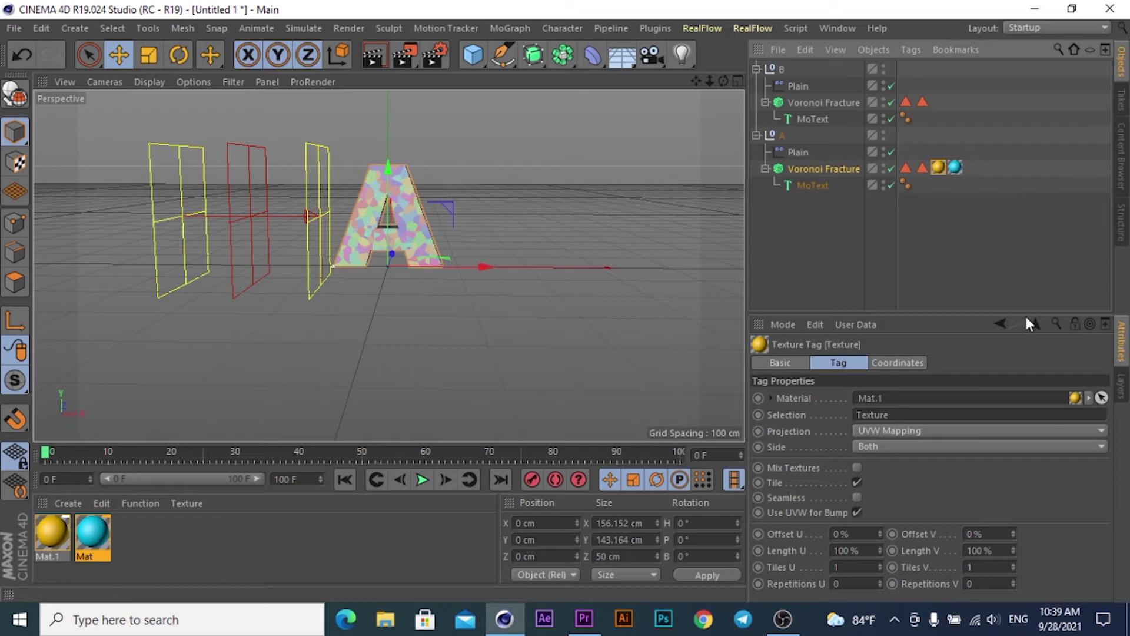
Limit the cyan Mat texture tag to the Texture selection too, then preview the animation.
{"action": "left_click", "coordinate": [922, 166]}
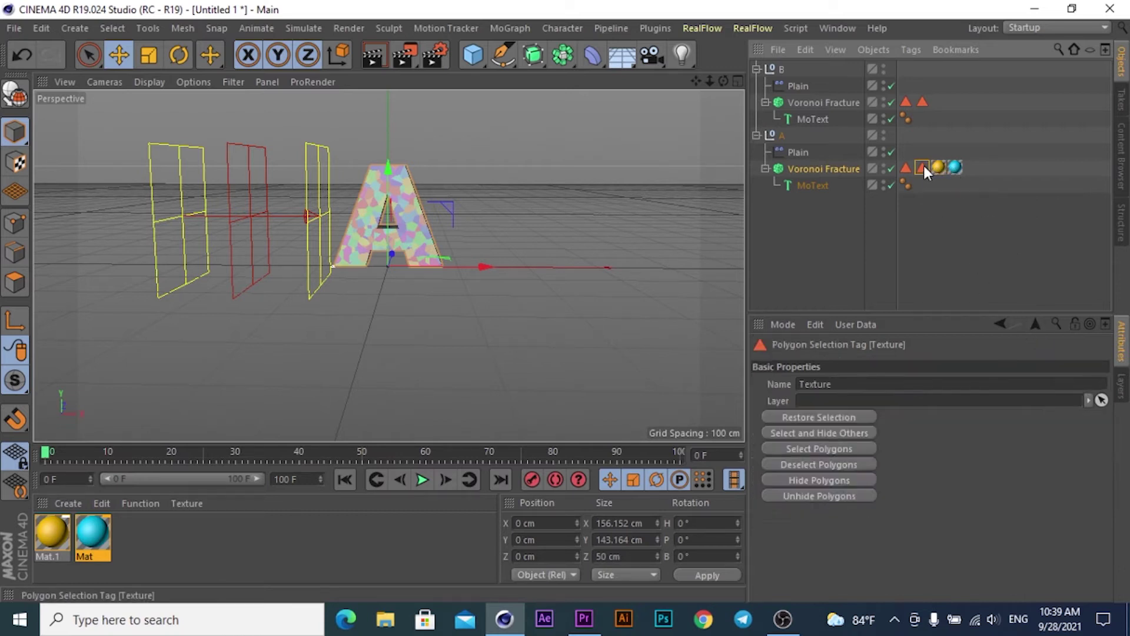
{"action": "left_click", "coordinate": [954, 168]}
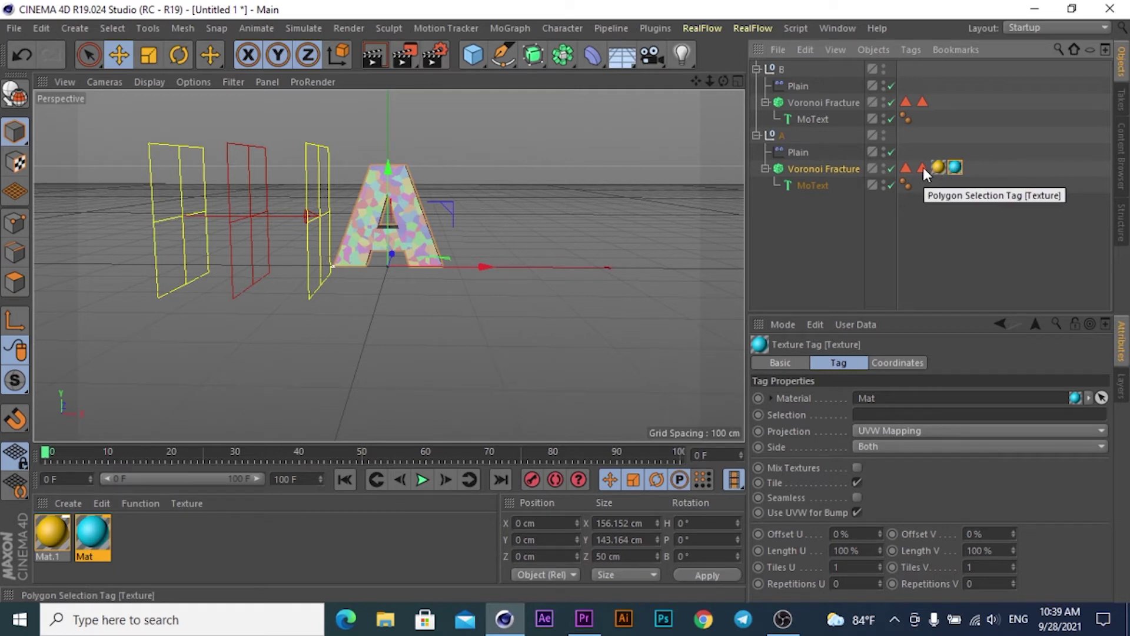
{"action": "left_click_drag", "start_coordinate": [904, 167], "coordinate": [890, 415]}
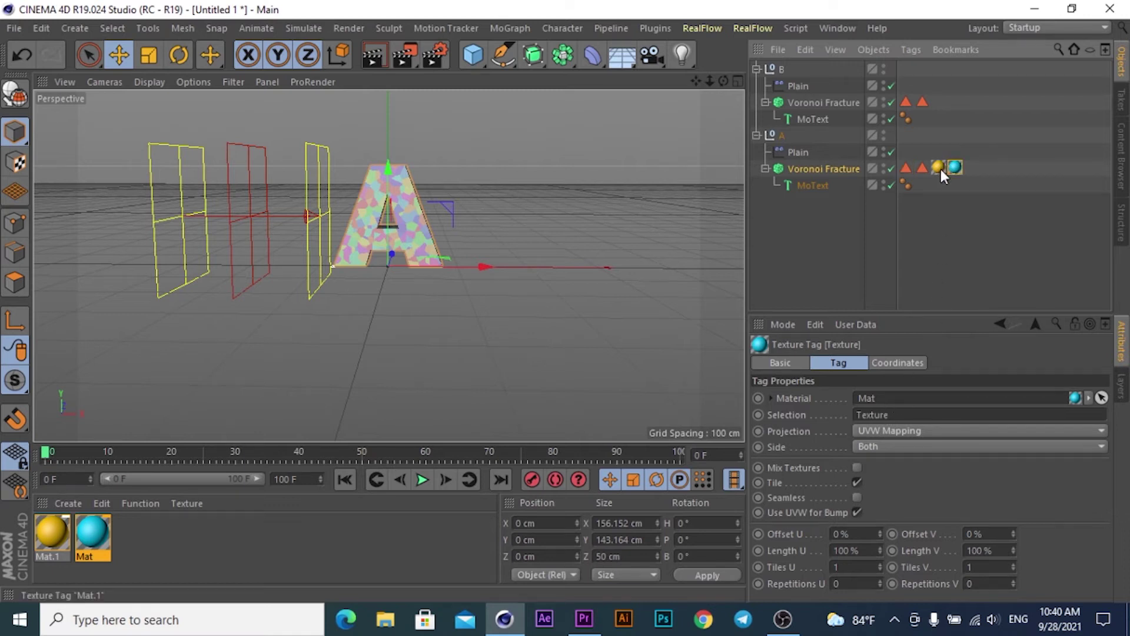
{"action": "left_click", "coordinate": [922, 169]}
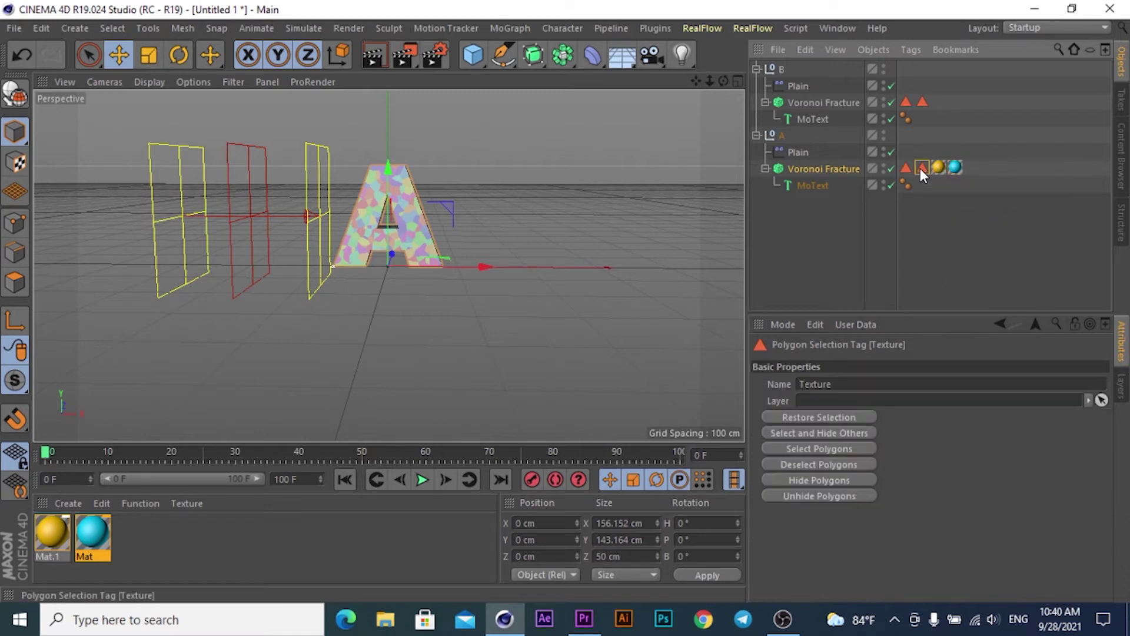
{"action": "left_click", "coordinate": [937, 167]}
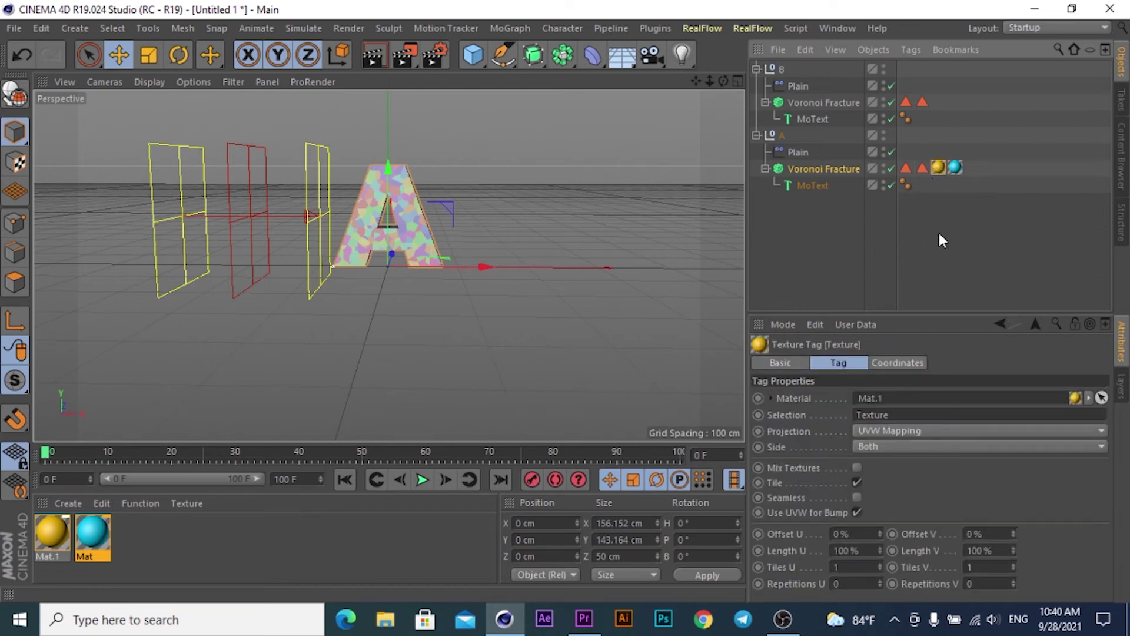
{"action": "left_click", "coordinate": [422, 479]}
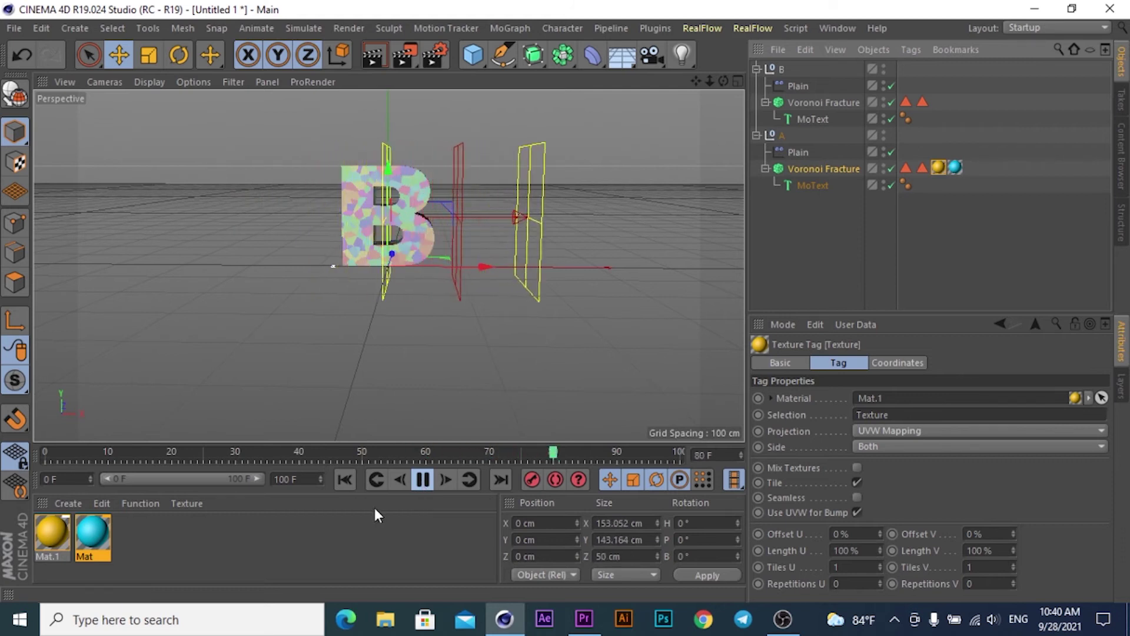
Stop the preview and copy A's Mat.1 and Mat texture tags onto B's Voronoi Fracture.
{"action": "left_click", "coordinate": [422, 478]}
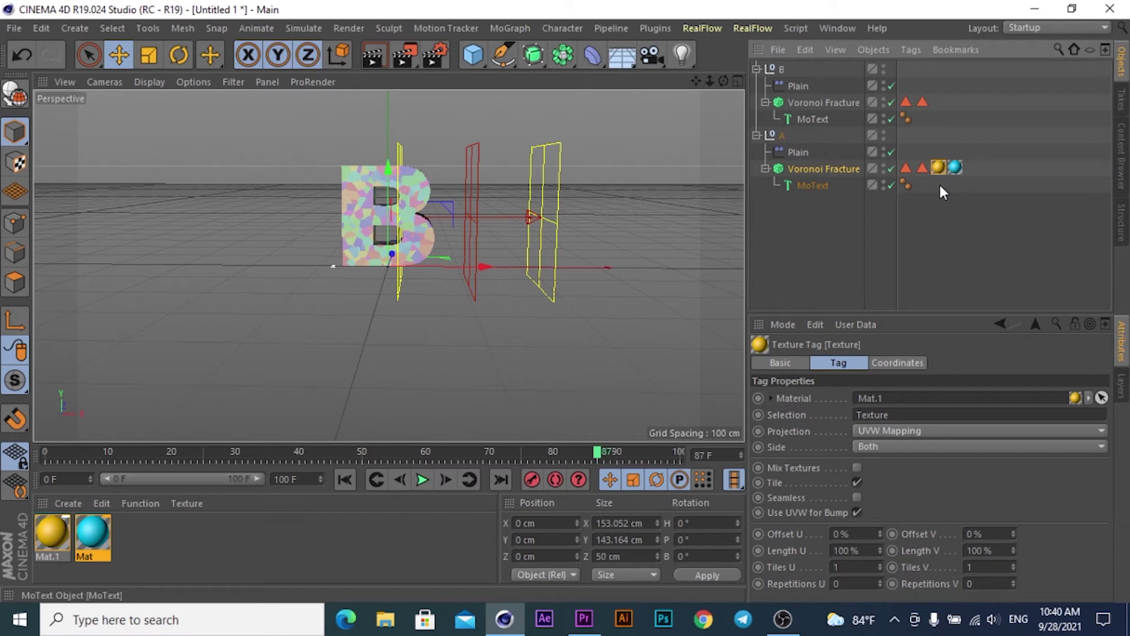
{"action": "left_click_drag", "start_coordinate": [930, 199], "coordinate": [981, 158]}
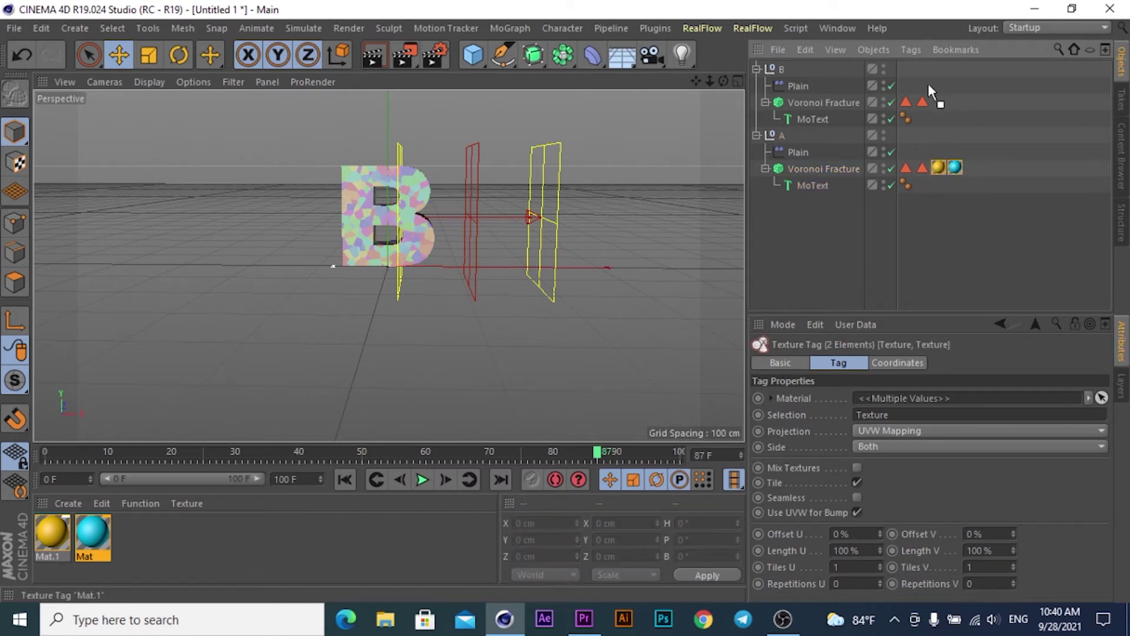
{"action": "left_click_drag", "start_coordinate": [936, 101], "coordinate": [936, 103], "text": "ctrl"}
Rewind to the first frame and set letter B's Mat.1 texture tag Side to Back.
{"action": "left_click", "coordinate": [346, 480]}
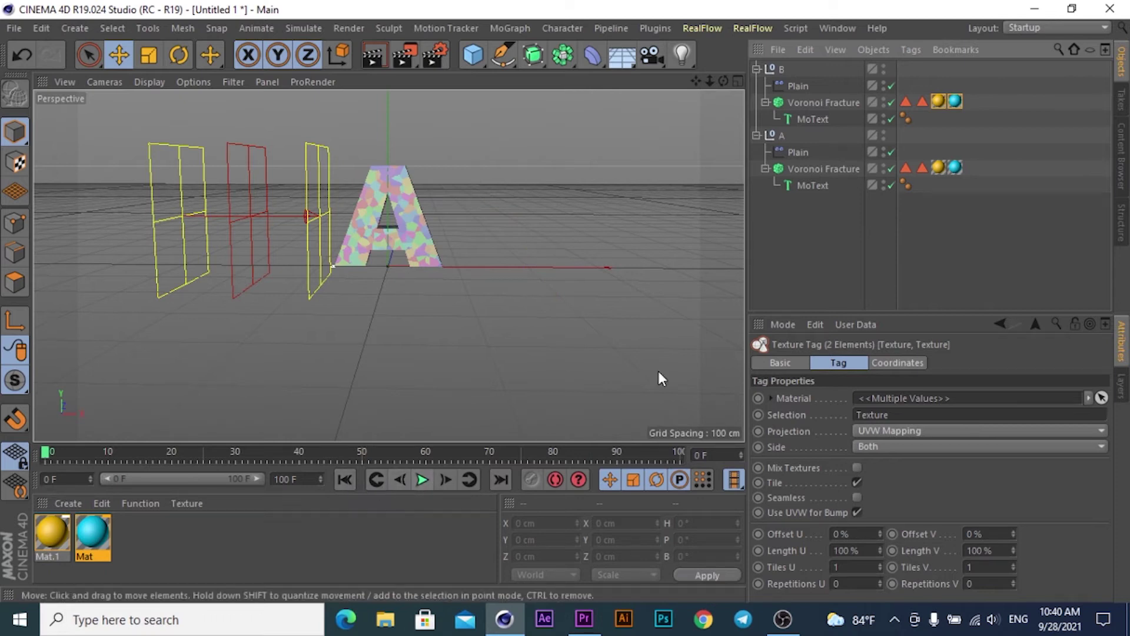
{"action": "left_click", "coordinate": [892, 447]}
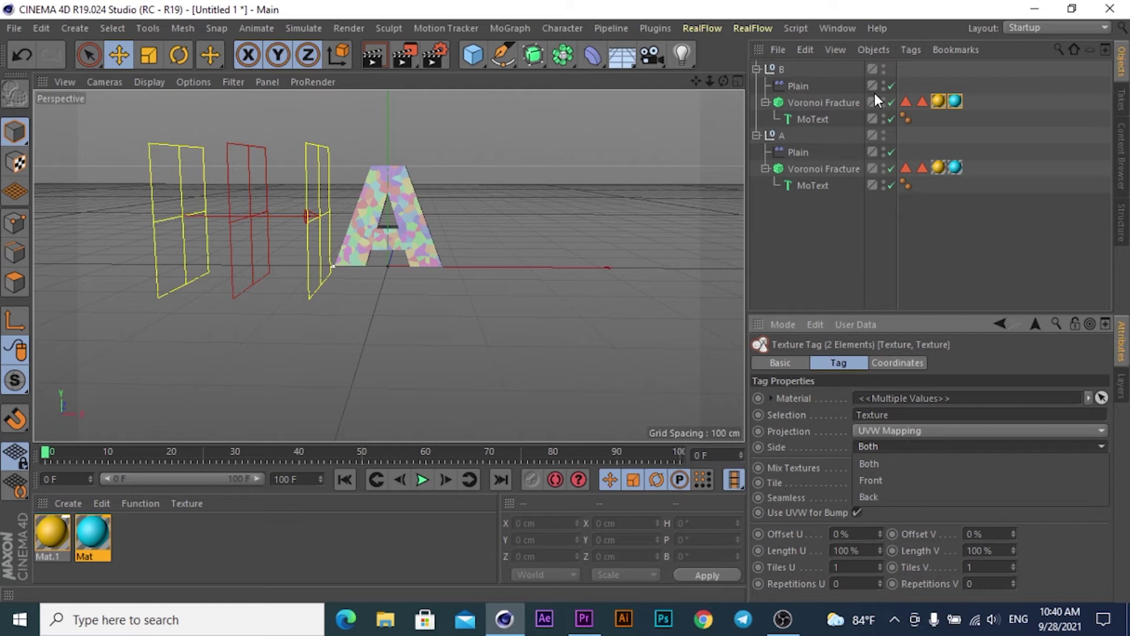
{"action": "left_click", "coordinate": [939, 101]}
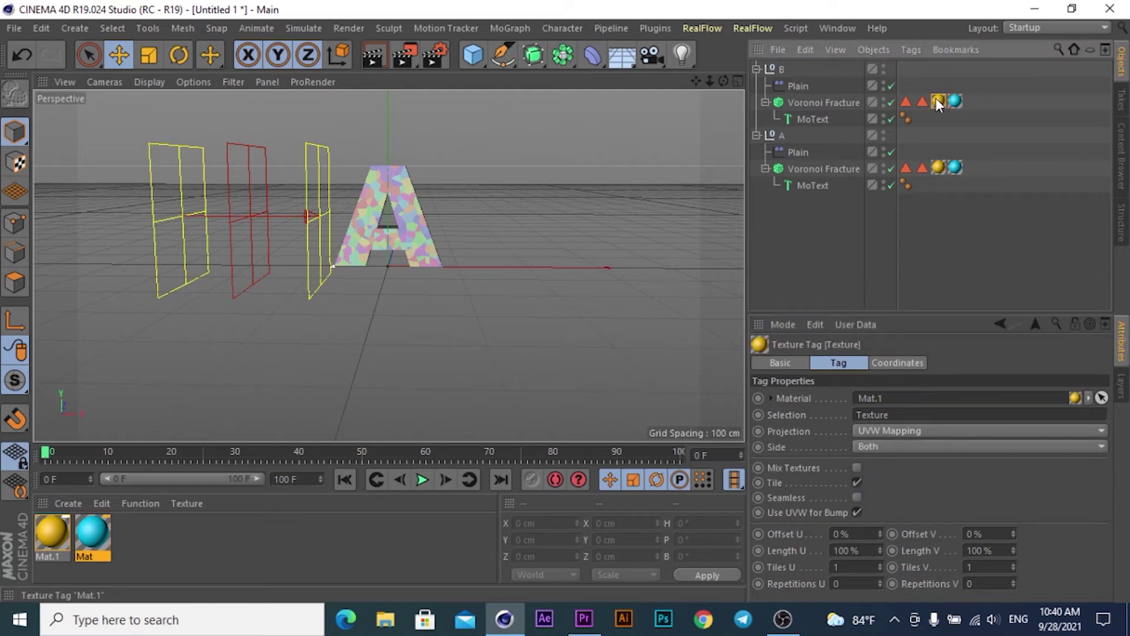
{"action": "left_click", "coordinate": [941, 140]}
{"action": "left_click", "coordinate": [937, 101]}
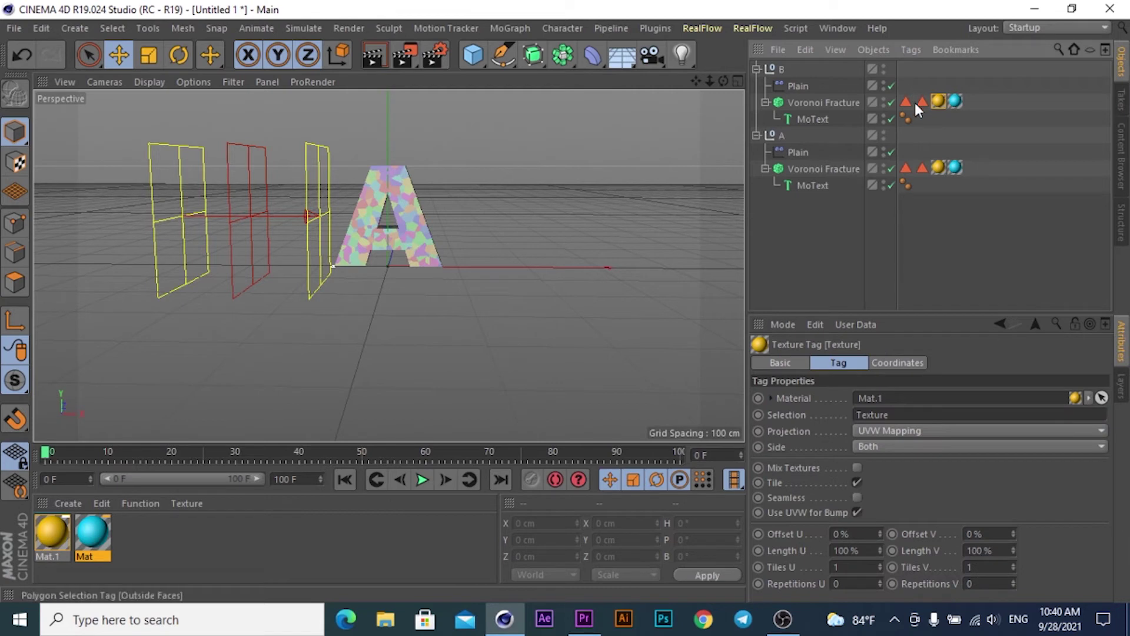
{"action": "left_click", "coordinate": [879, 446]}
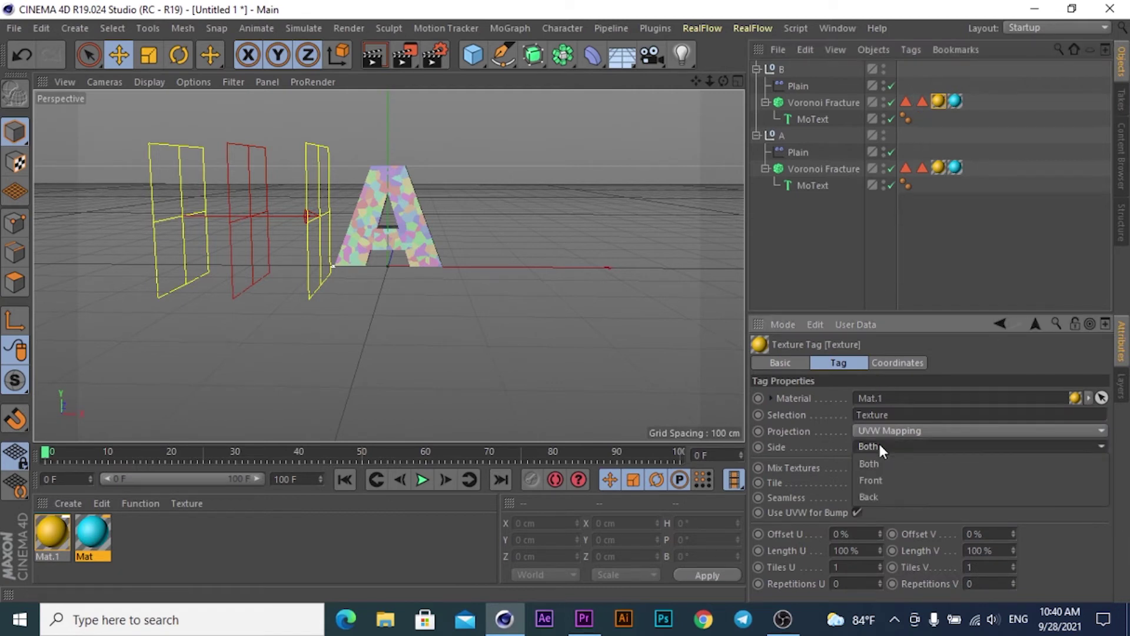
{"action": "left_click", "coordinate": [870, 497]}
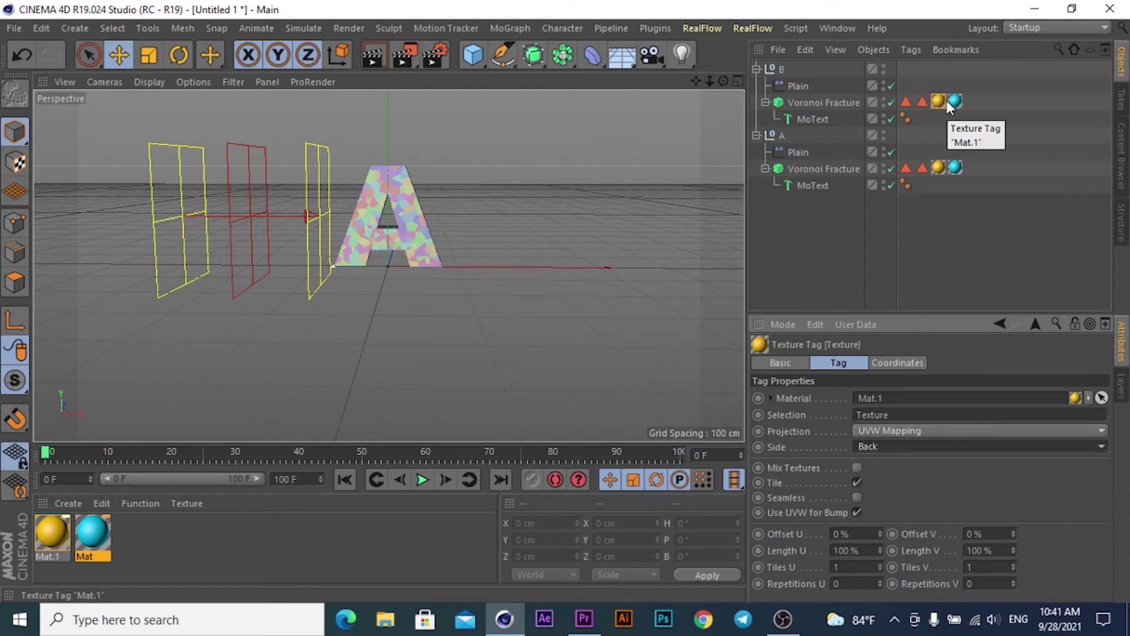
Set the Mat texture tags of letters B and A to the Front side.
{"action": "left_click", "coordinate": [952, 101]}
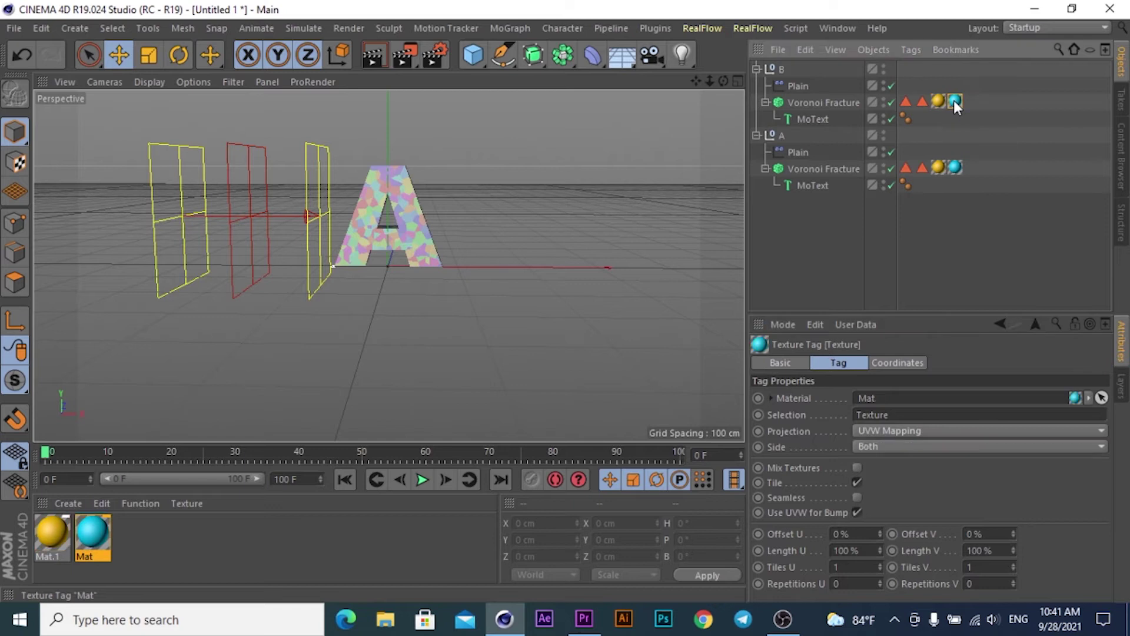
{"action": "left_click", "coordinate": [881, 446]}
{"action": "left_click", "coordinate": [870, 480]}
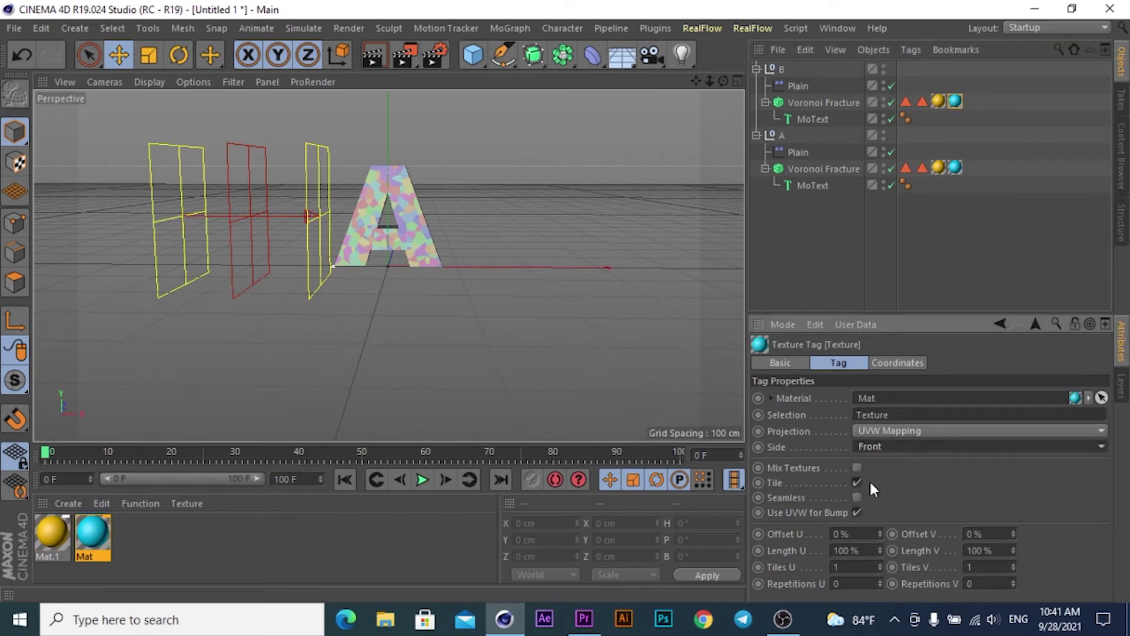
{"action": "left_click", "coordinate": [955, 167]}
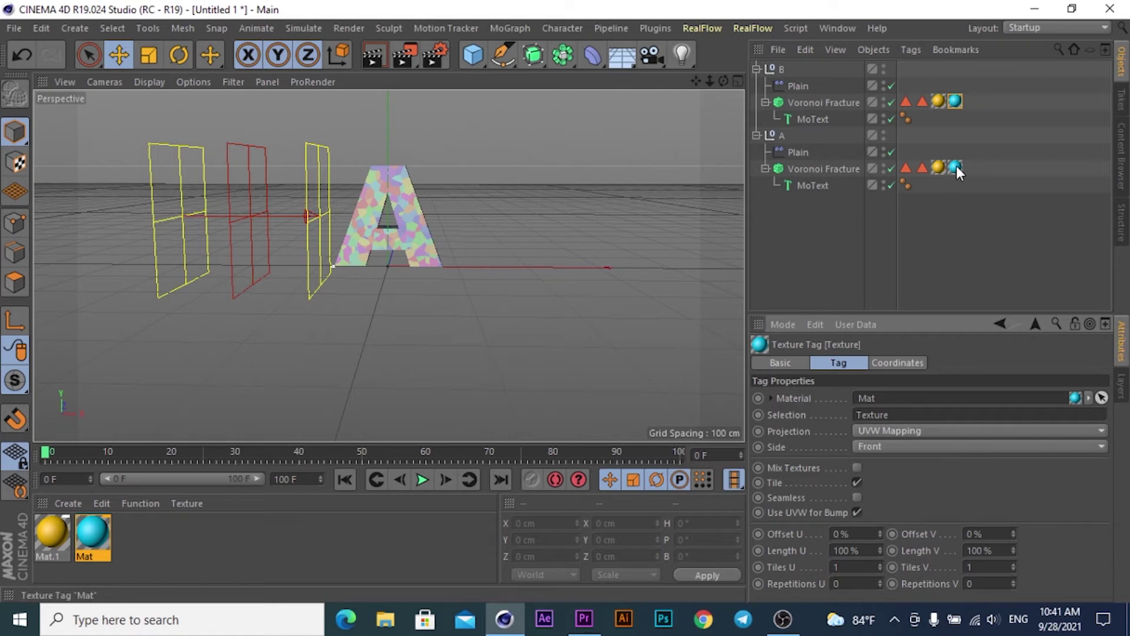
{"action": "left_click", "coordinate": [860, 446]}
{"action": "left_click", "coordinate": [870, 482]}
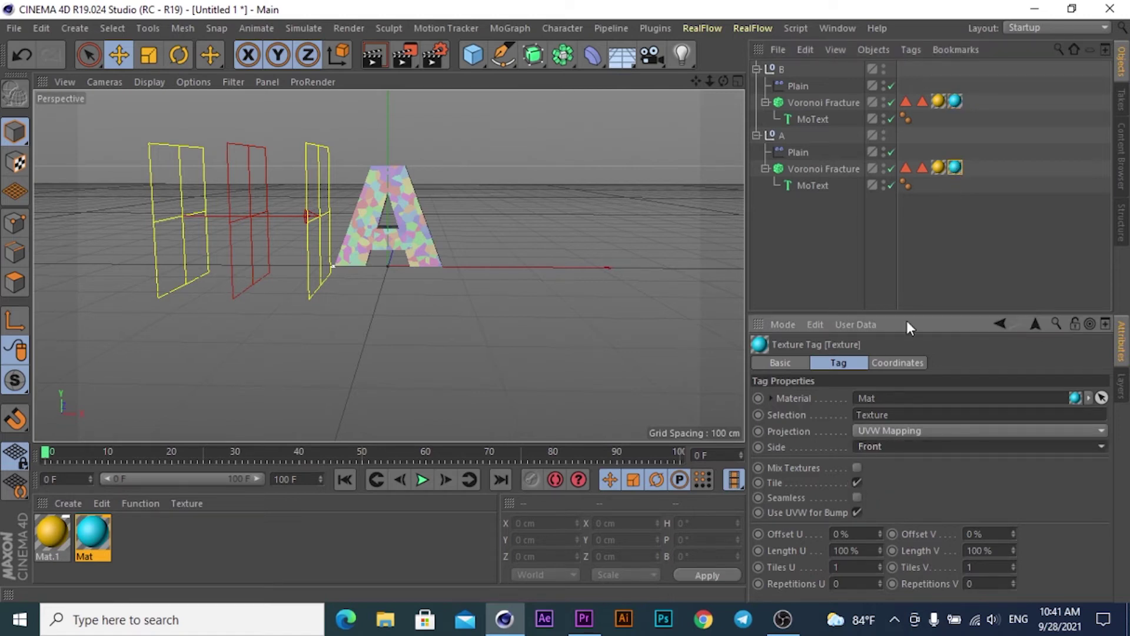
Set letter A's Mat.1 tag Side to Back, deselect everything, and play the animation.
{"action": "left_click", "coordinate": [936, 166]}
{"action": "left_click", "coordinate": [867, 444]}
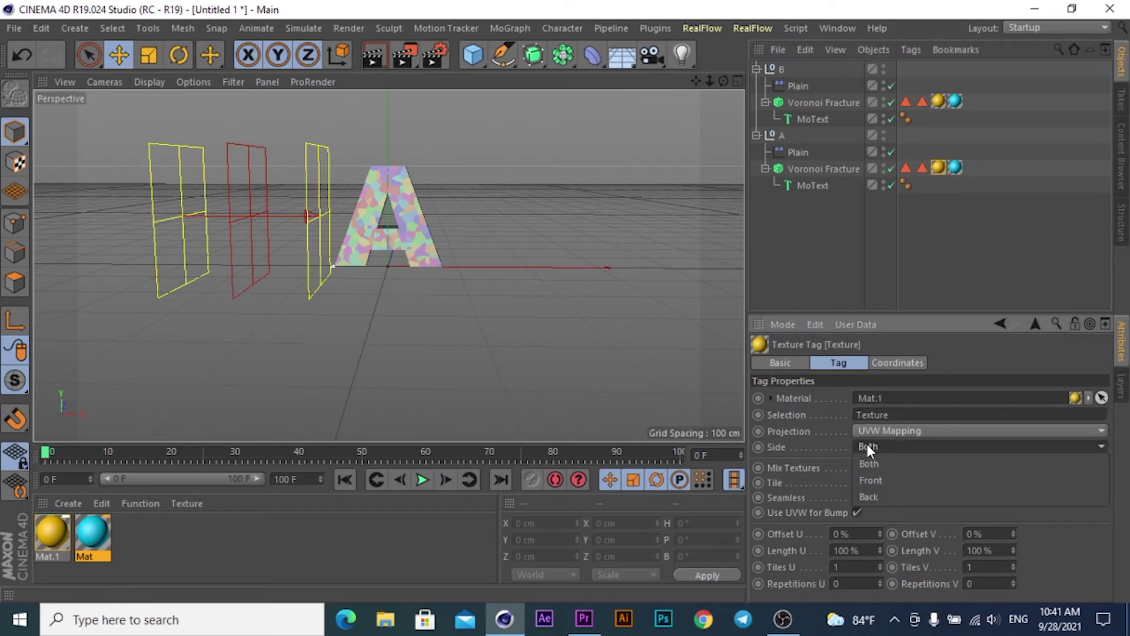
{"action": "left_click", "coordinate": [870, 495]}
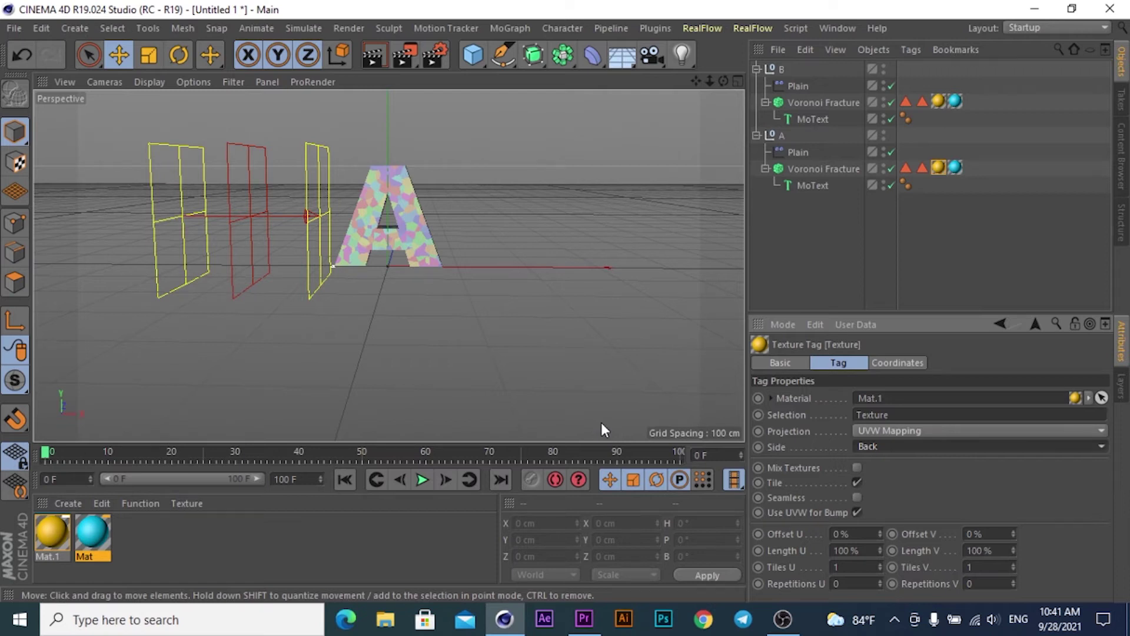
{"action": "left_click", "coordinate": [633, 377]}
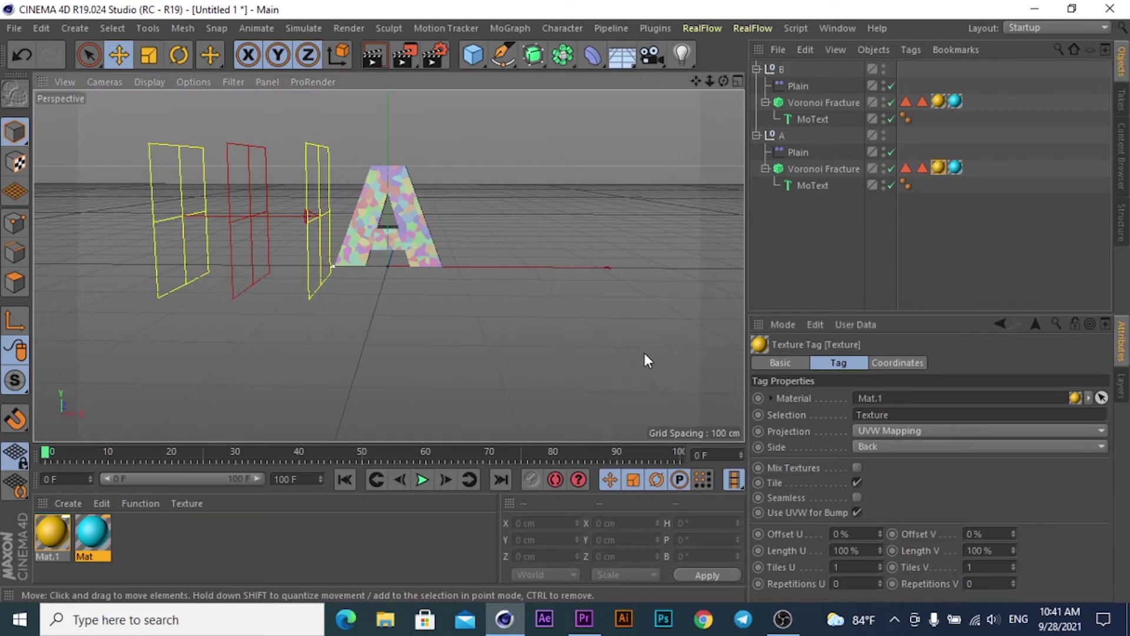
{"action": "left_click", "coordinate": [422, 479]}
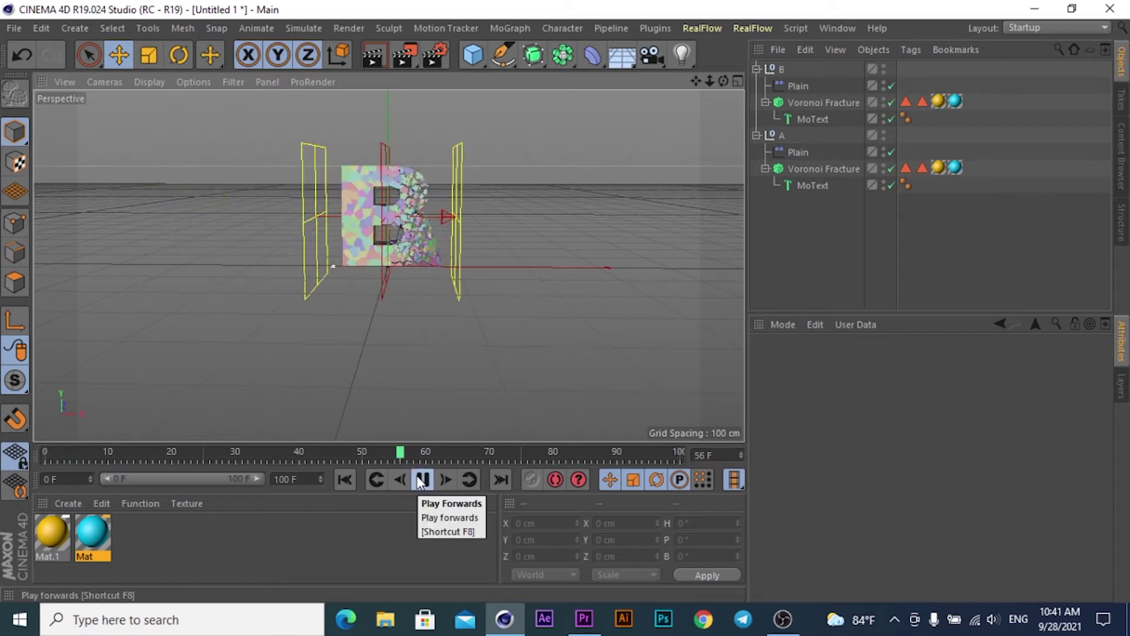
Stop playback at frame 0 and set letter A's Mat texture tag Side to Both.
{"action": "left_click", "coordinate": [424, 479]}
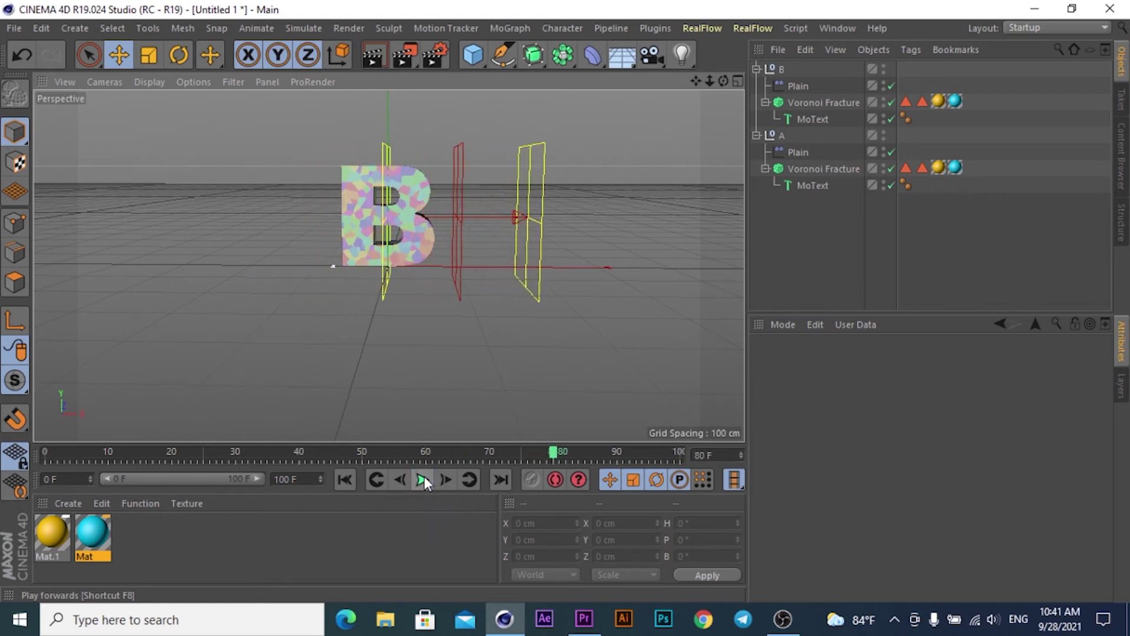
{"action": "left_click", "coordinate": [346, 479]}
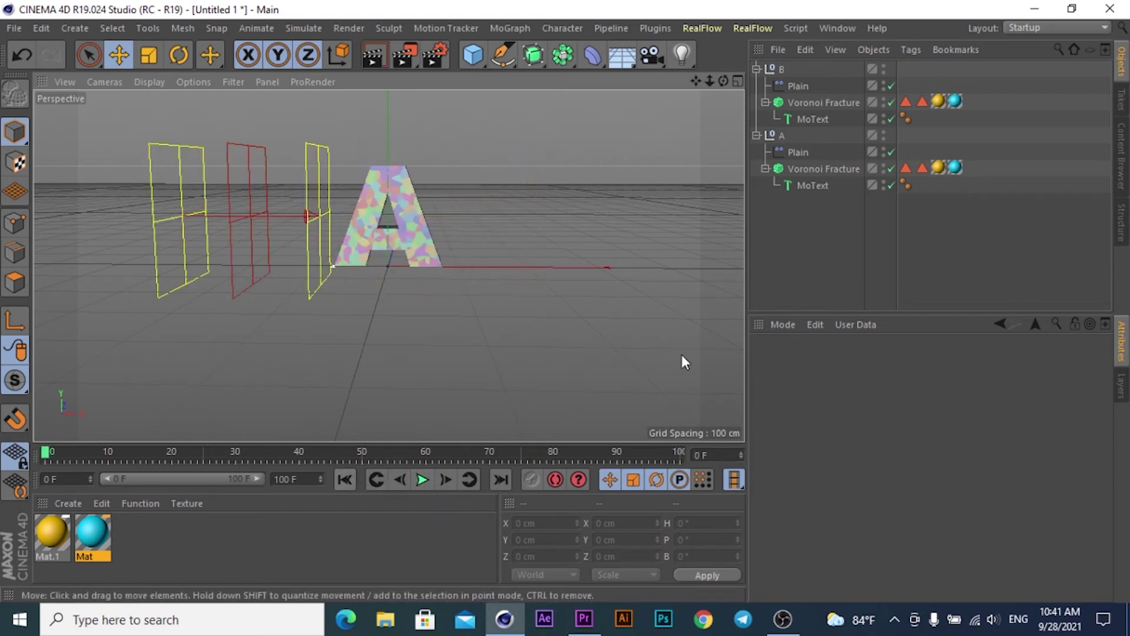
{"action": "left_click", "coordinate": [955, 168]}
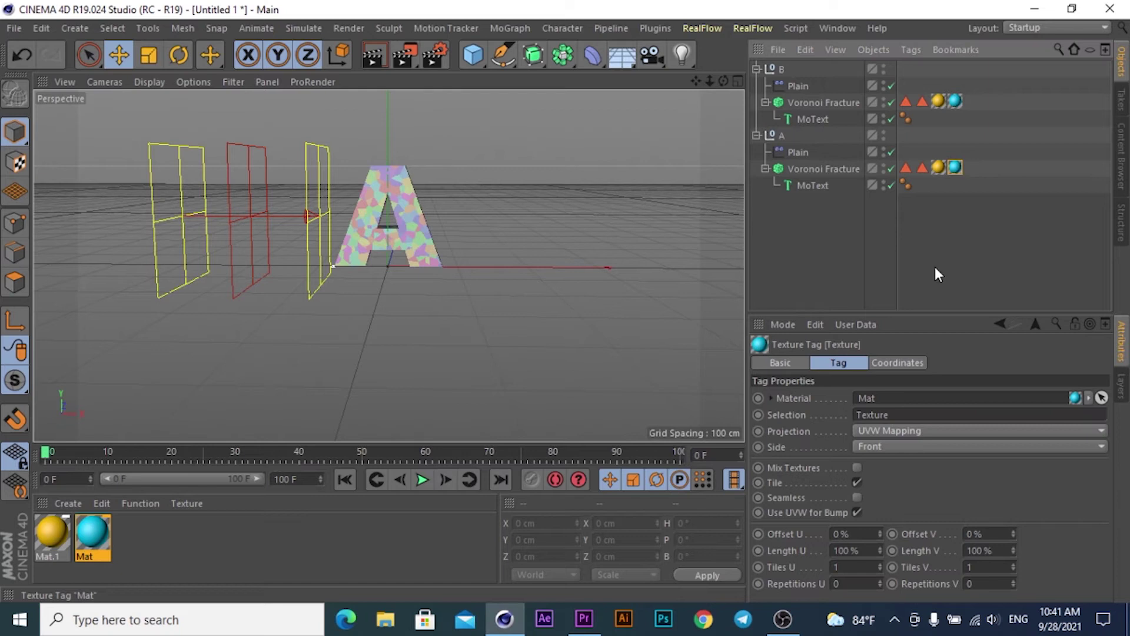
{"action": "left_click", "coordinate": [885, 444]}
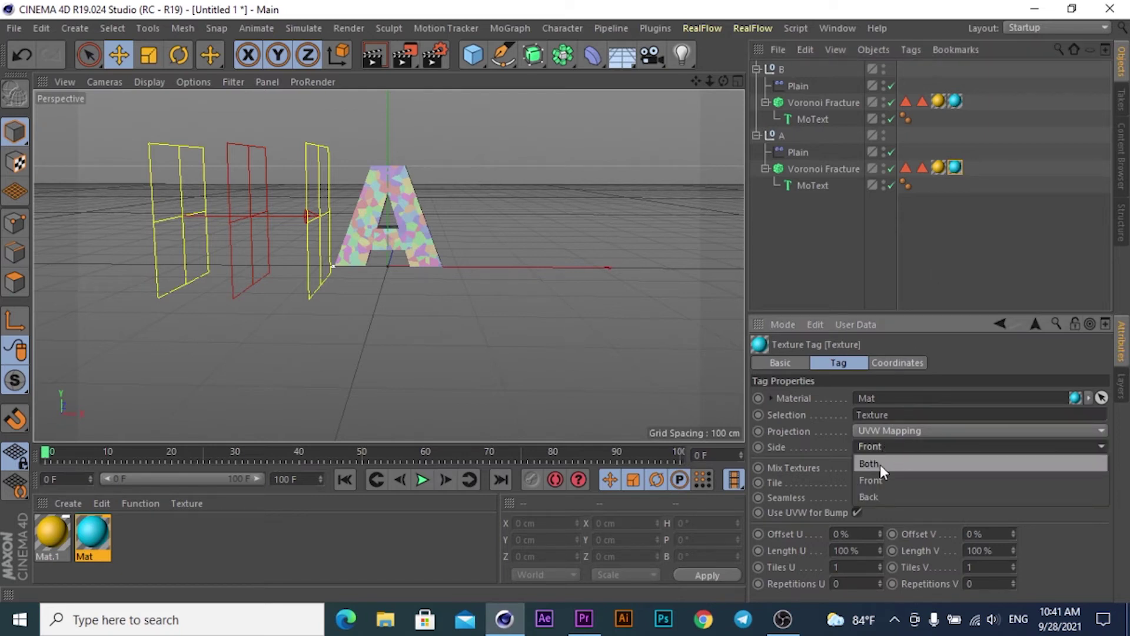
{"action": "left_click", "coordinate": [874, 463]}
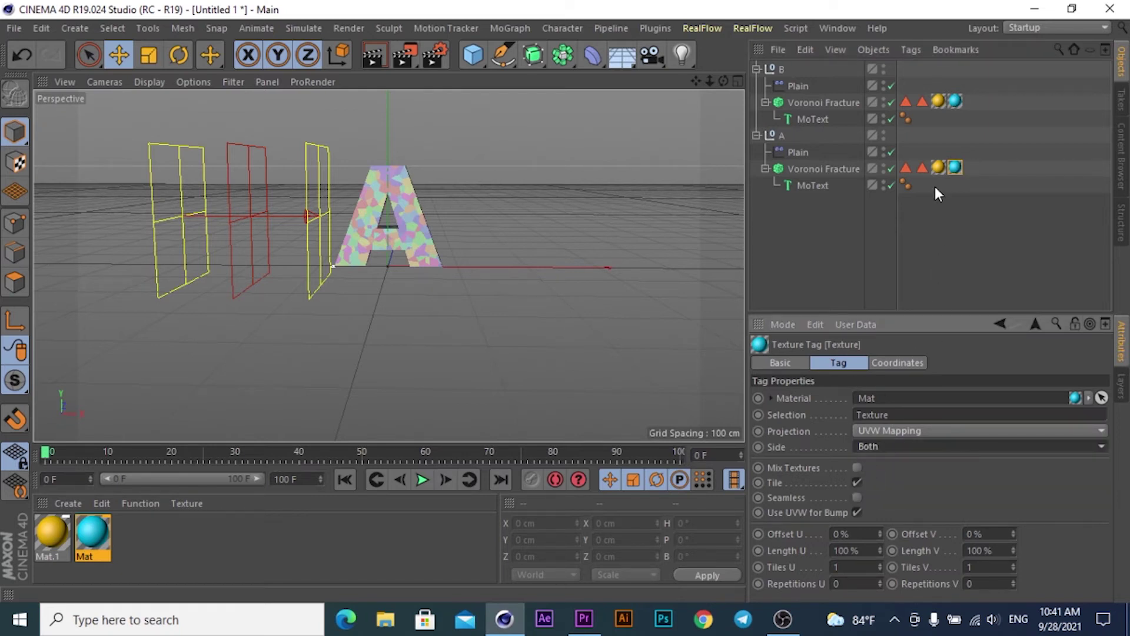
Inspect letter A's Texture polygon selection tags.
{"action": "left_click", "coordinate": [905, 168]}
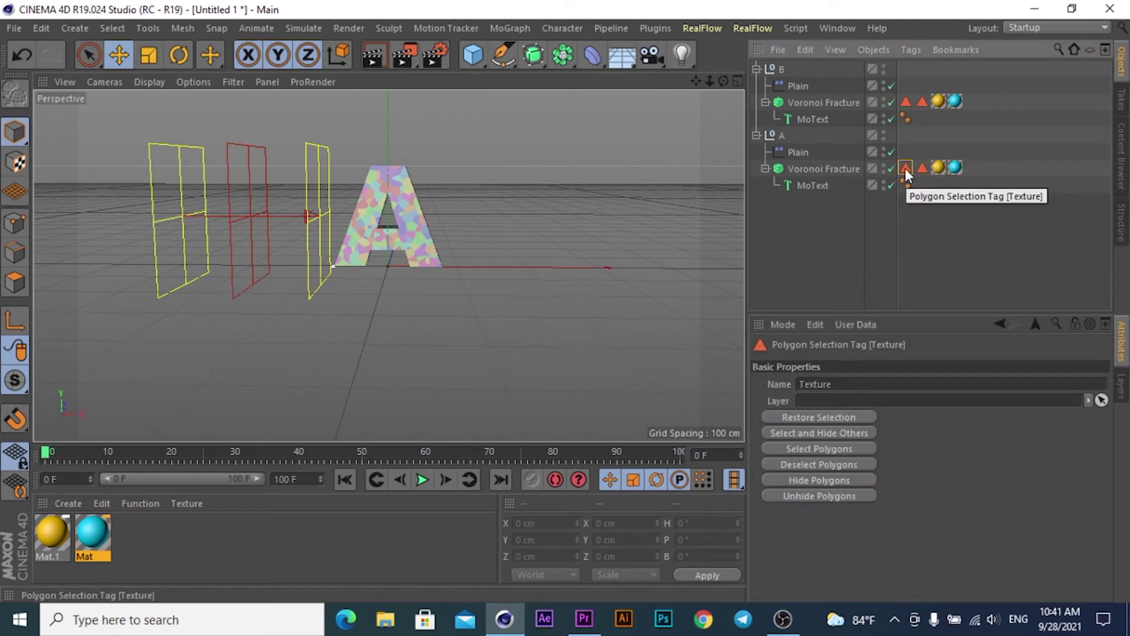
{"action": "mouse_move", "coordinate": [956, 167]}
{"action": "left_mouse_down"}
{"action": "mouse_move", "coordinate": [829, 384]}
{"action": "mouse_move", "coordinate": [983, 172]}
{"action": "left_mouse_up"}
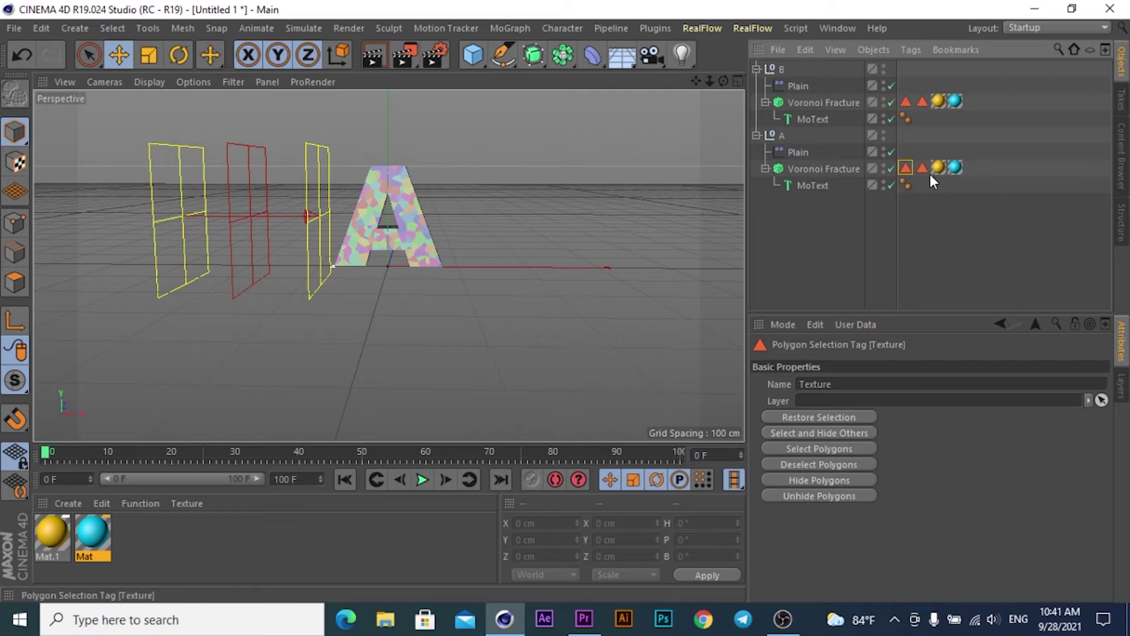
{"action": "mouse_move", "coordinate": [956, 167]}
{"action": "left_mouse_down"}
{"action": "mouse_move", "coordinate": [929, 249]}
{"action": "mouse_move", "coordinate": [810, 401]}
{"action": "left_mouse_up"}
{"action": "mouse_move", "coordinate": [936, 166]}
{"action": "left_mouse_down"}
{"action": "mouse_move", "coordinate": [882, 242]}
{"action": "mouse_move", "coordinate": [830, 384]}
{"action": "left_mouse_up"}
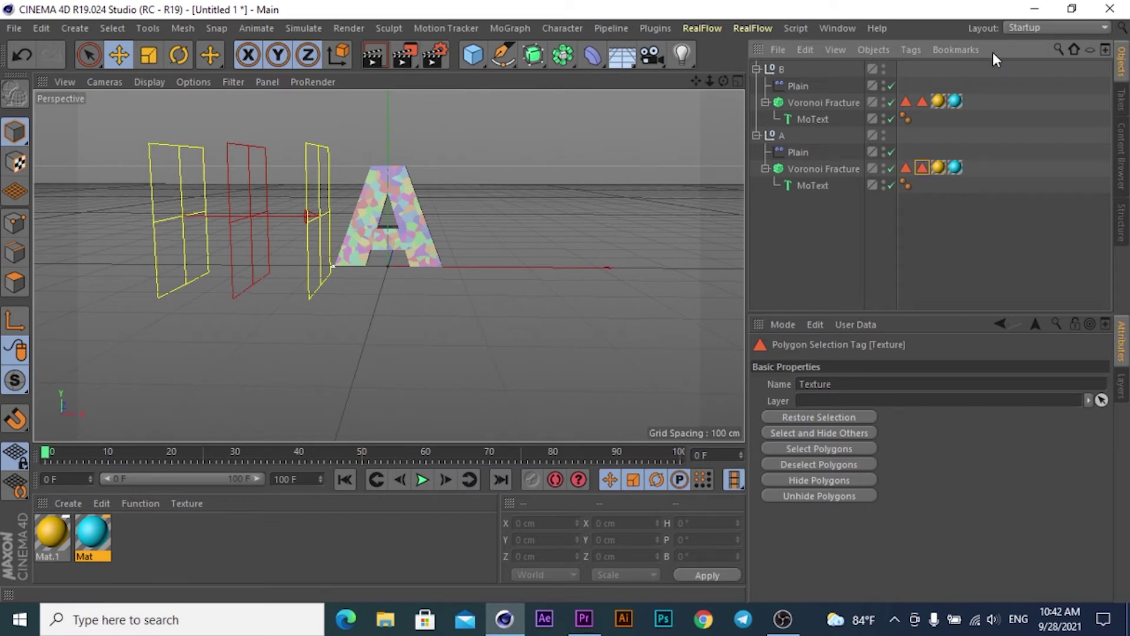
Pause the animation at frame 76, then select A's Voronoi Fracture and its Mat.1 tag.
{"action": "left_click", "coordinate": [423, 479]}
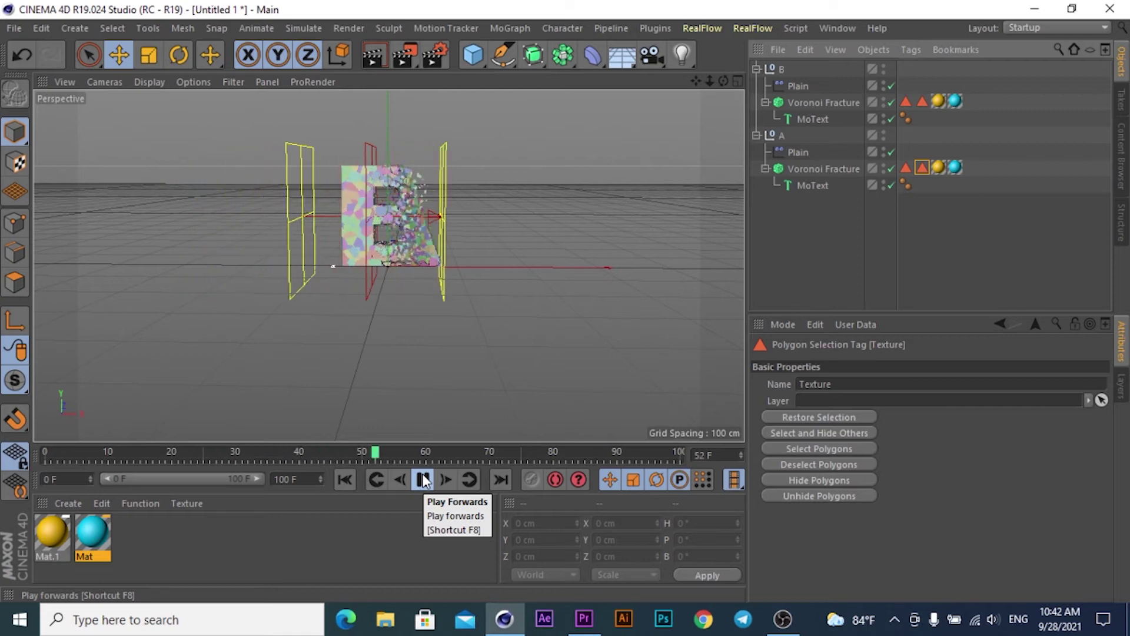
{"action": "left_click", "coordinate": [423, 479]}
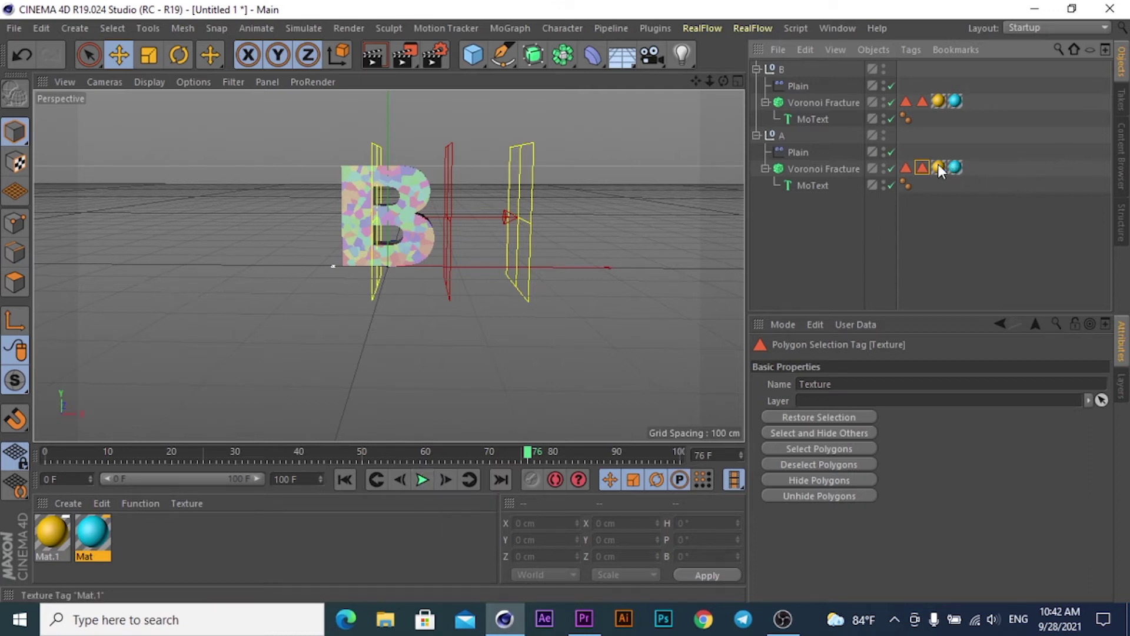
{"action": "left_click", "coordinate": [838, 170]}
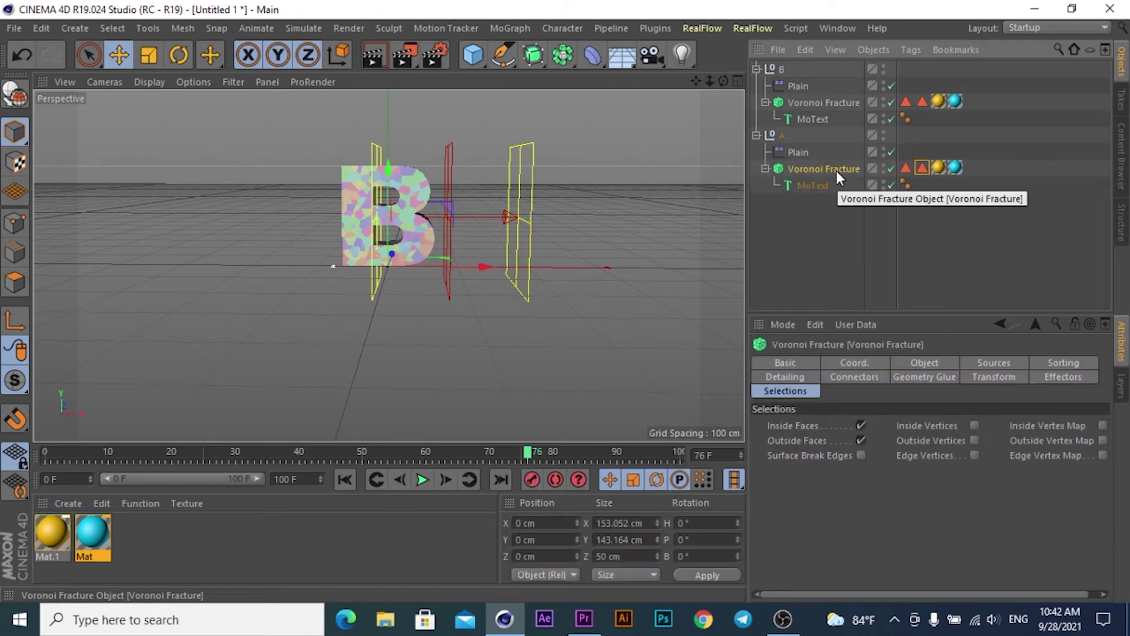
{"action": "left_click", "coordinate": [941, 166]}
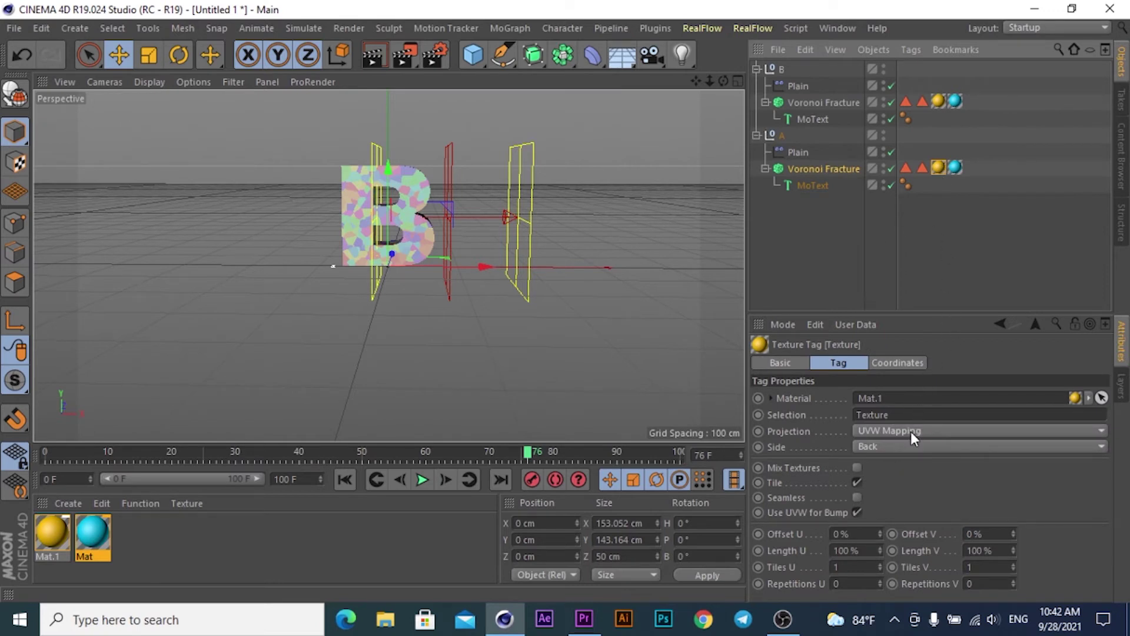
Set letter A's Mat texture tag Side back to Front and rewind to frame 0.
{"action": "left_click", "coordinate": [956, 169]}
{"action": "left_click", "coordinate": [884, 449]}
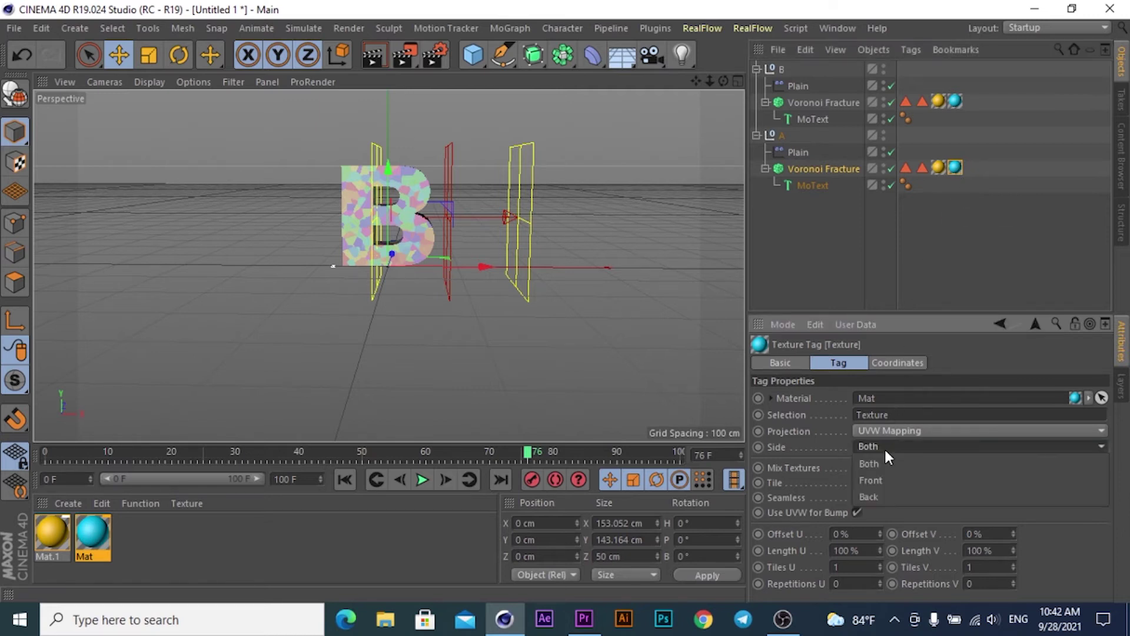
{"action": "left_click", "coordinate": [867, 474]}
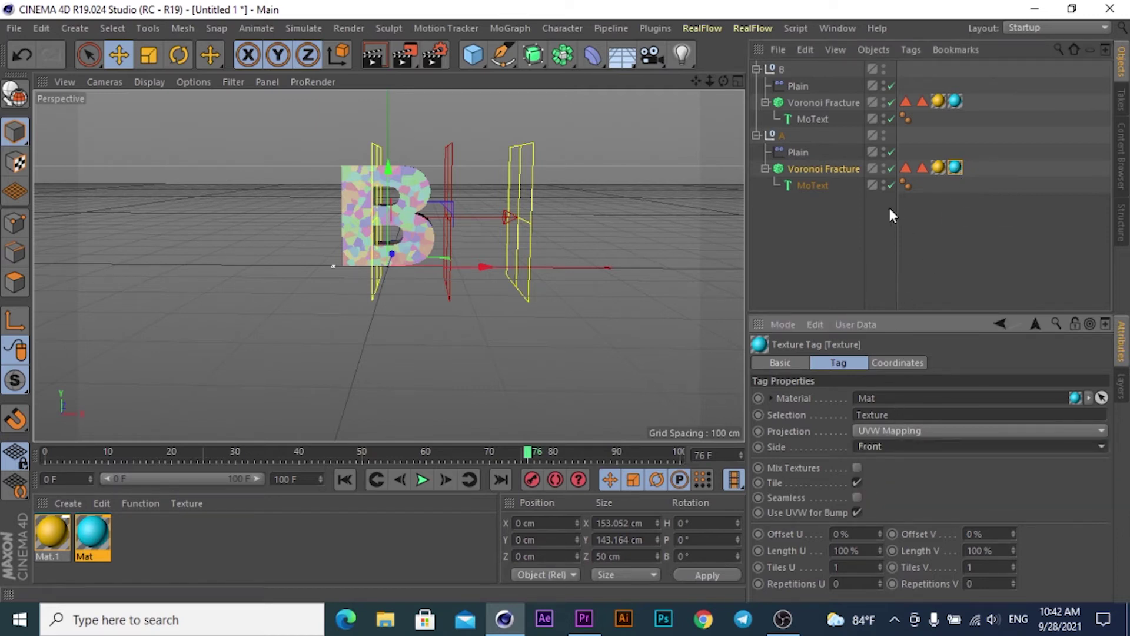
{"action": "left_click", "coordinate": [345, 479]}
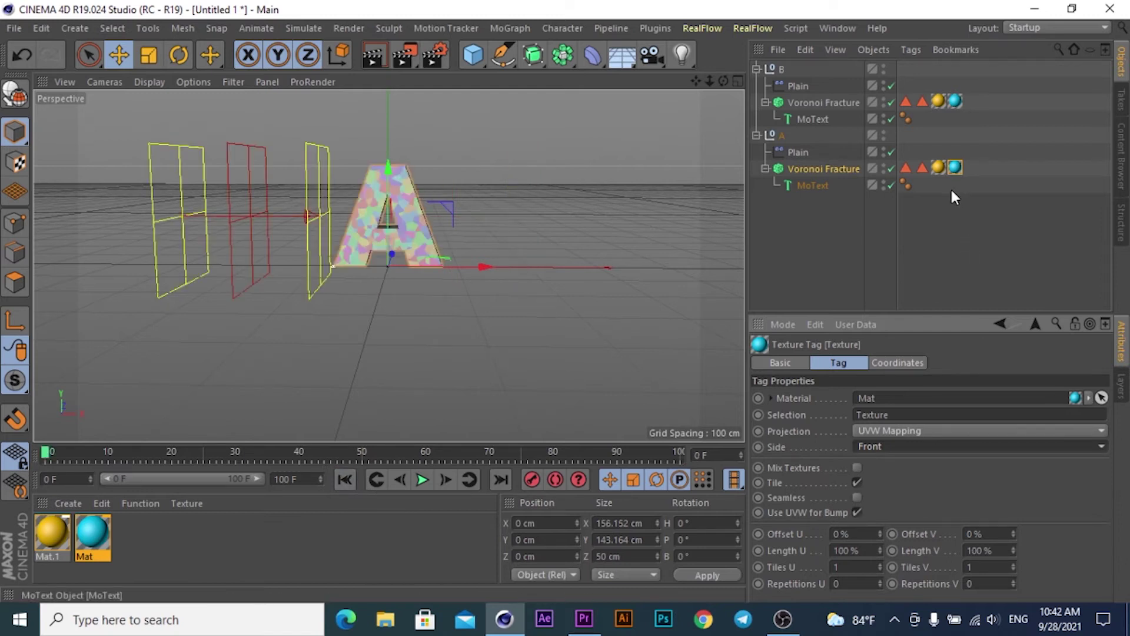
Try Gouraud Shading (Lines), then switch the viewport to plain Gouraud Shading.
{"action": "left_click", "coordinate": [151, 81]}
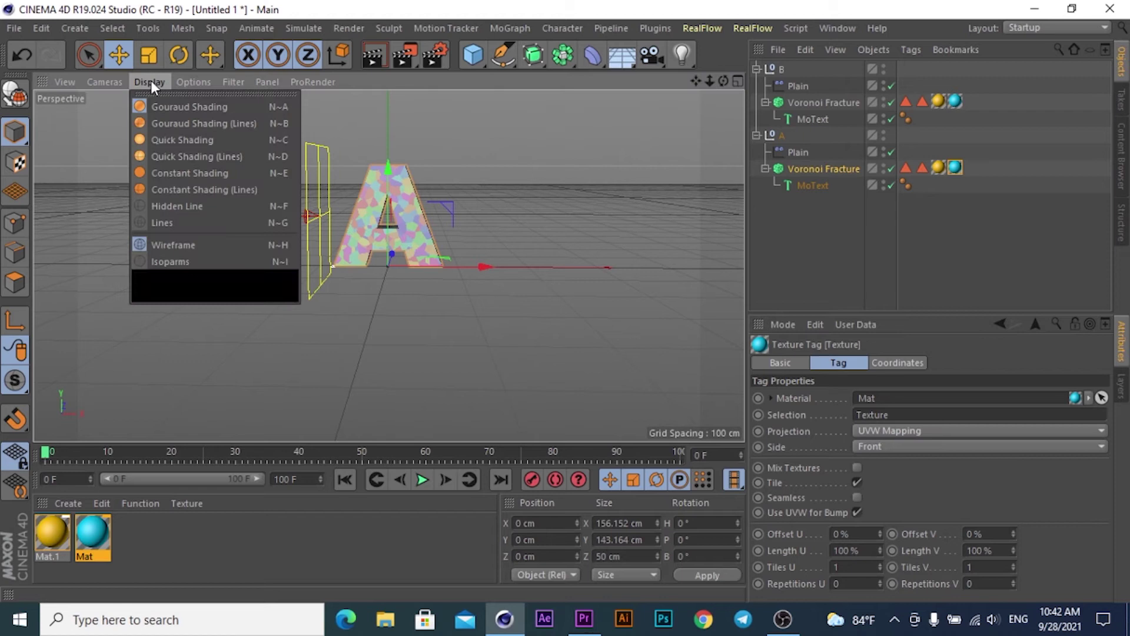
{"action": "left_click", "coordinate": [150, 123]}
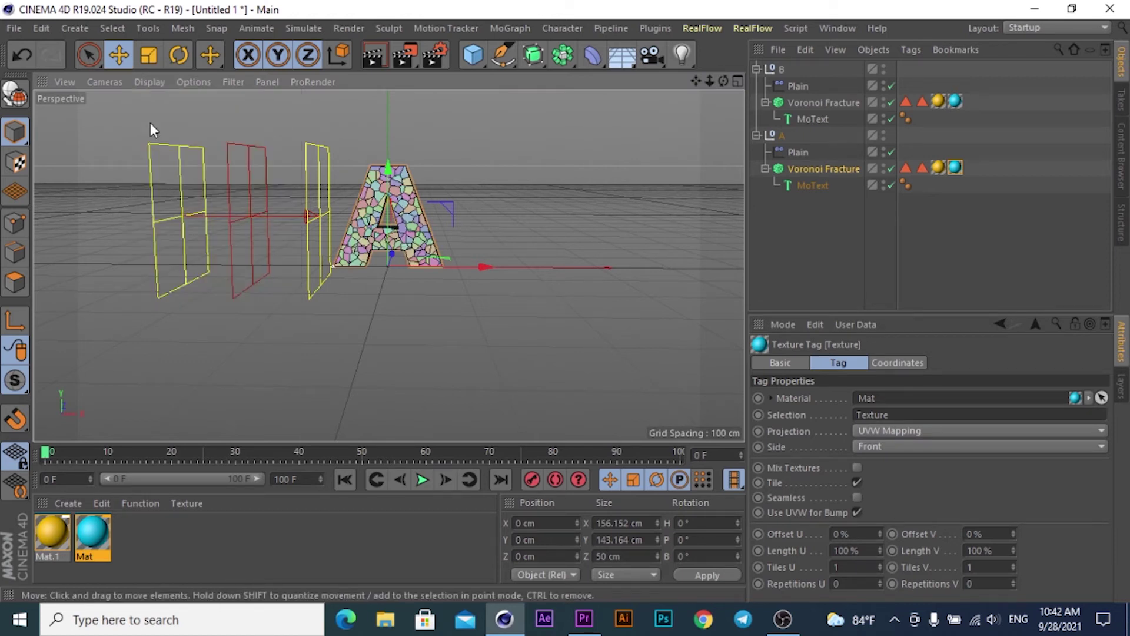
{"action": "left_click", "coordinate": [159, 83]}
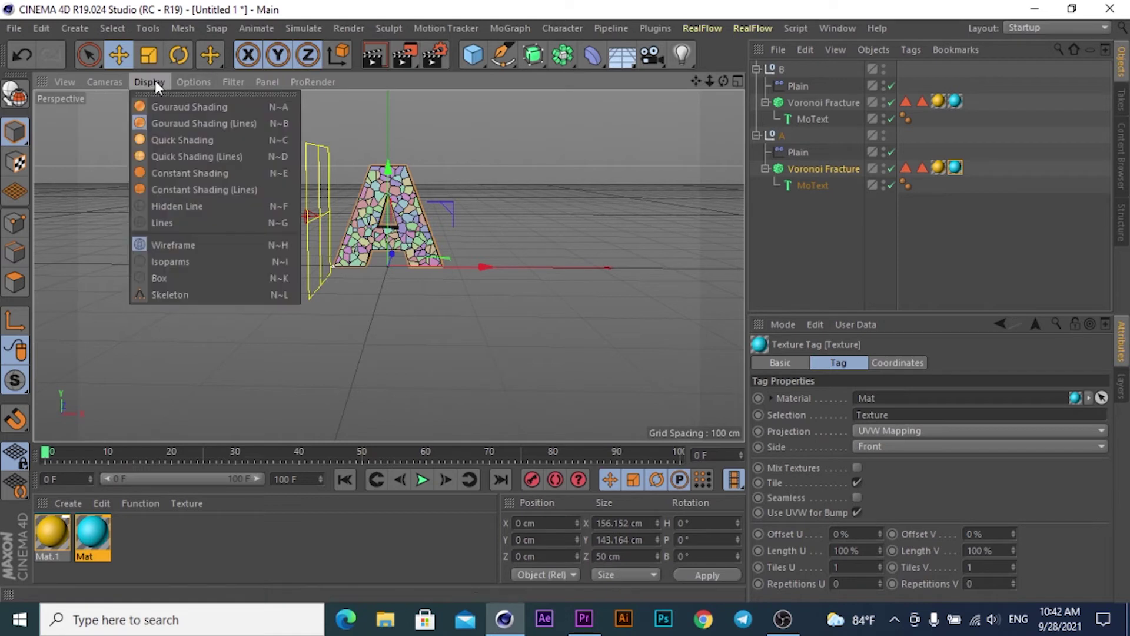
{"action": "left_click", "coordinate": [158, 111]}
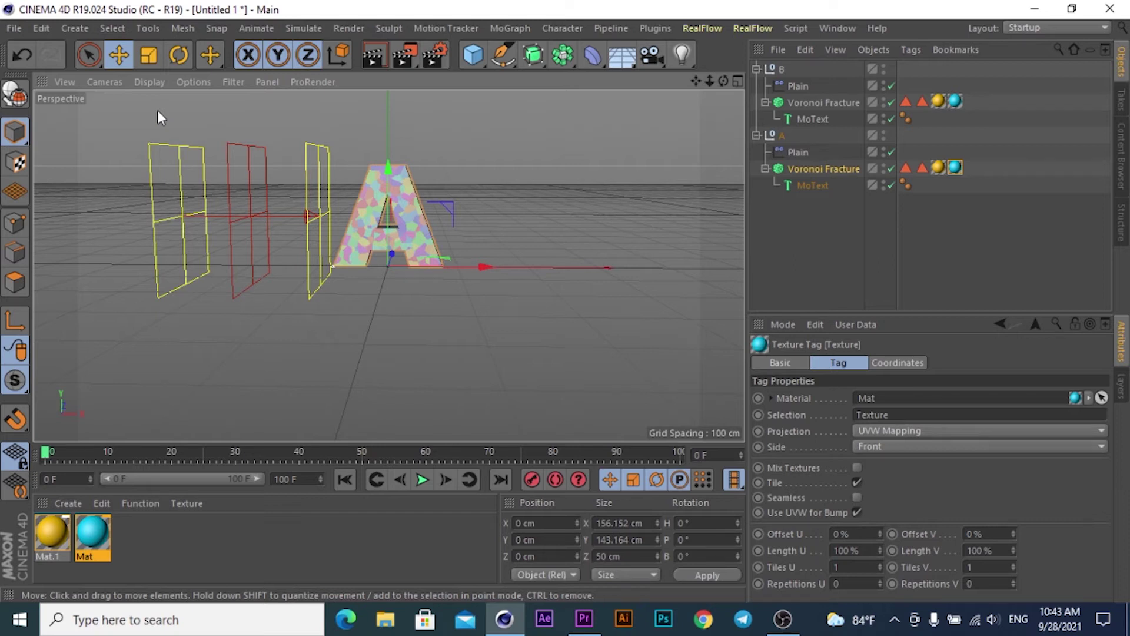
{"action": "left_click", "coordinate": [906, 168]}
{"action": "left_click", "coordinate": [923, 169]}
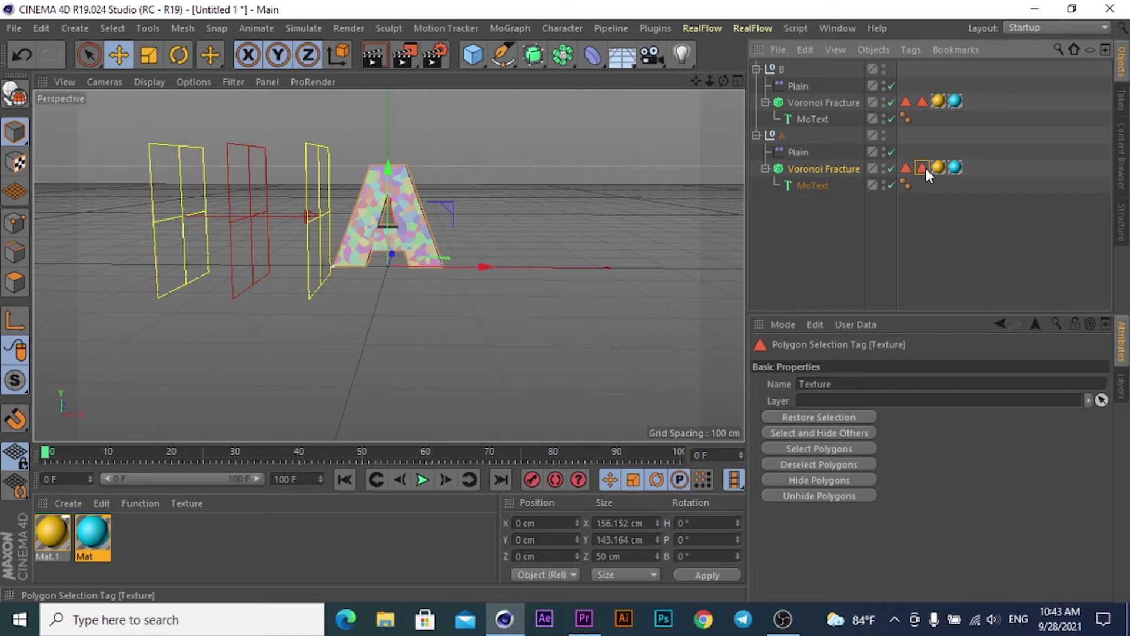
{"action": "left_click", "coordinate": [841, 168]}
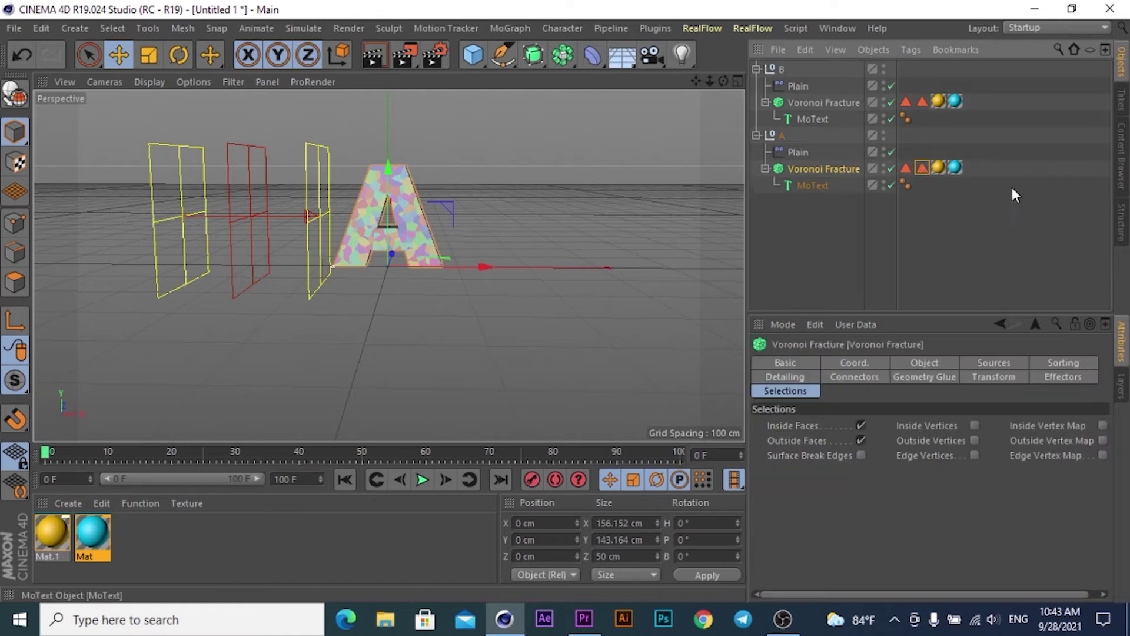
{"action": "left_click", "coordinate": [938, 165]}
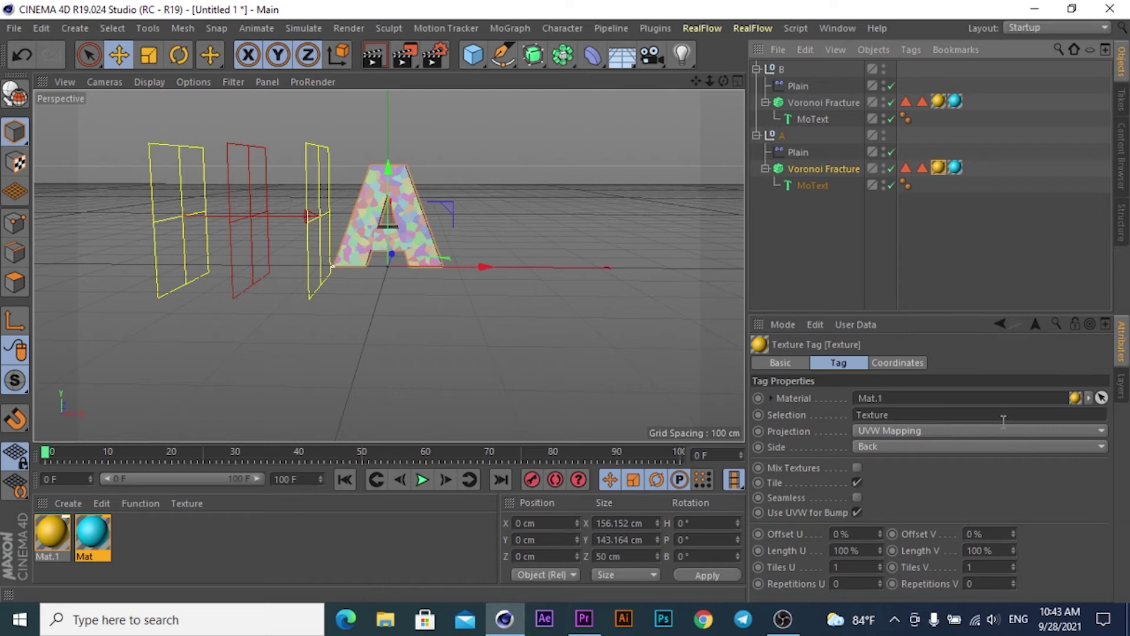
{"action": "left_click", "coordinate": [856, 512]}
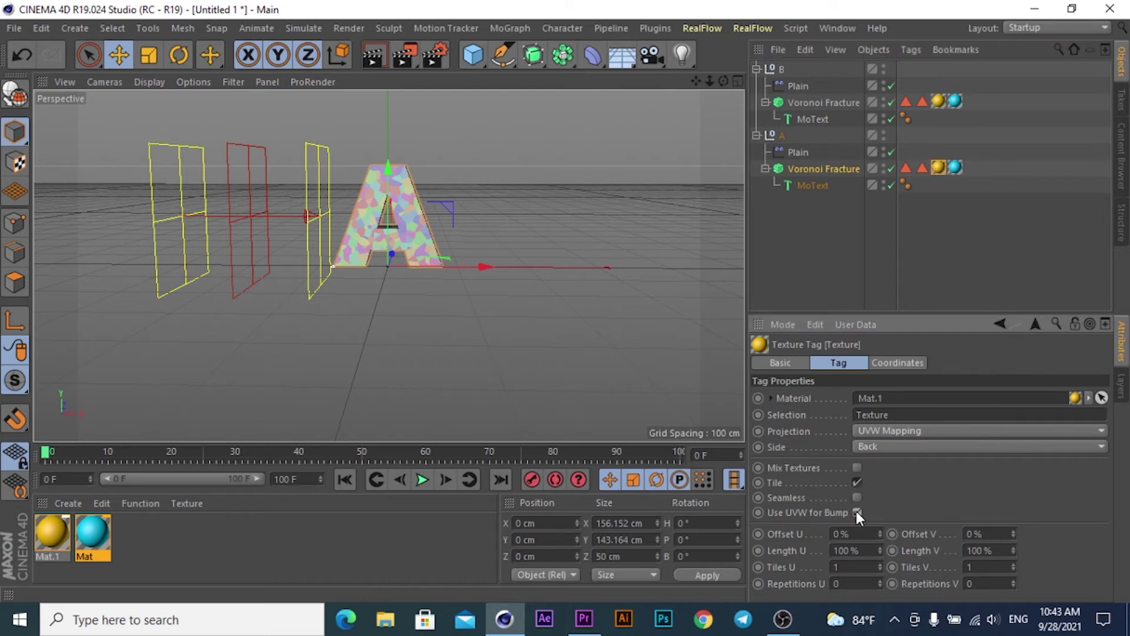
{"action": "left_click", "coordinate": [854, 480]}
{"action": "left_click", "coordinate": [934, 432]}
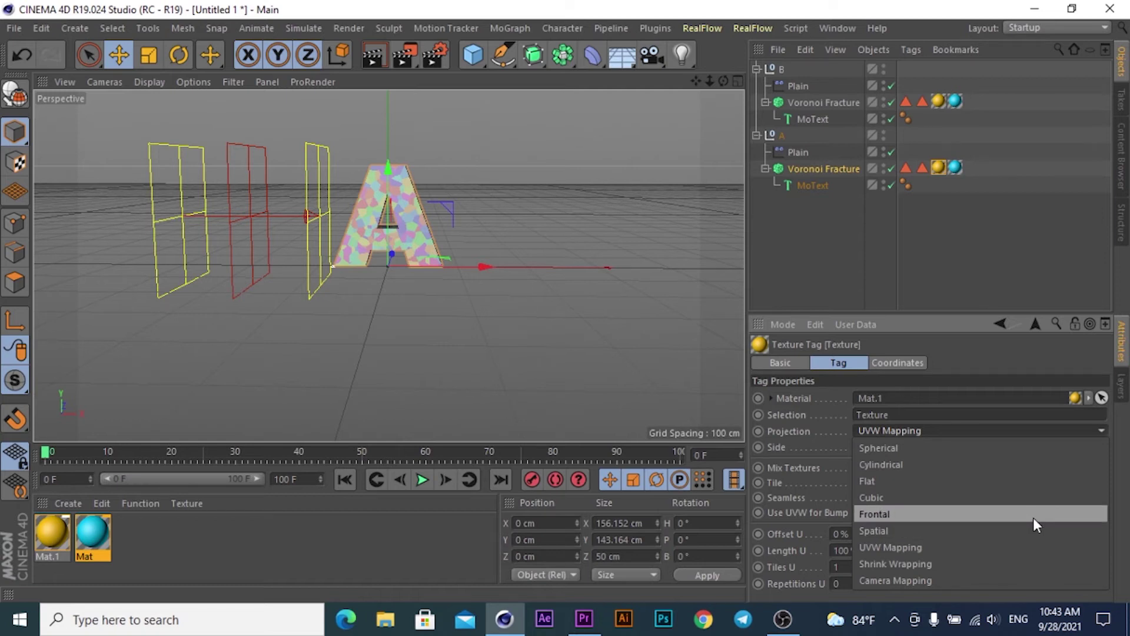
{"action": "left_click", "coordinate": [947, 433]}
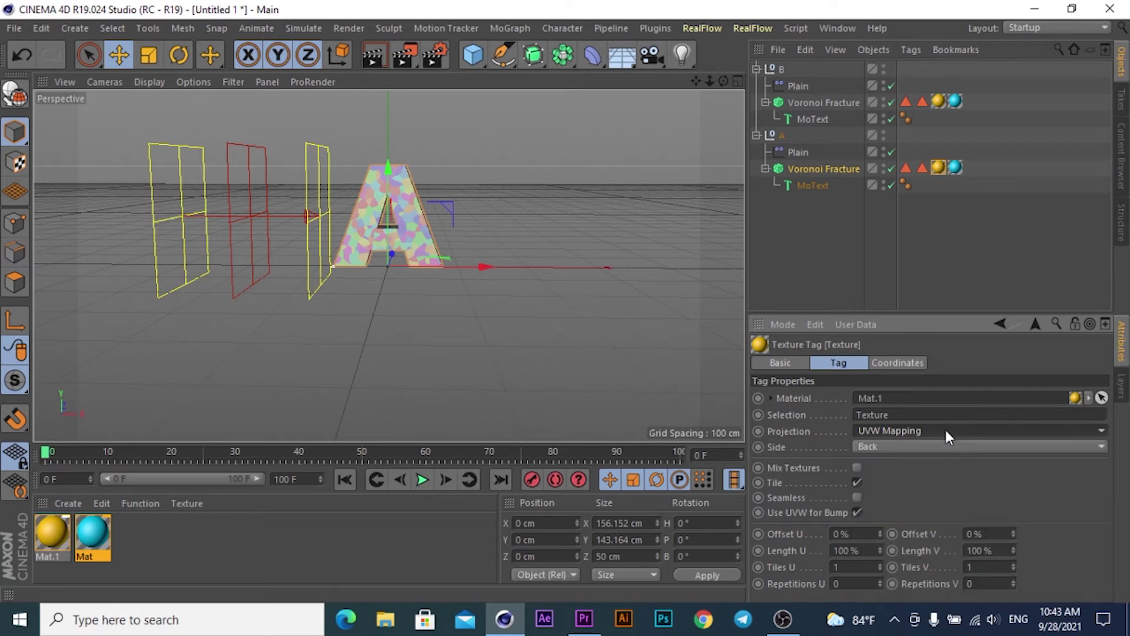
{"action": "left_click", "coordinate": [1101, 429]}
{"action": "left_click", "coordinate": [881, 446]}
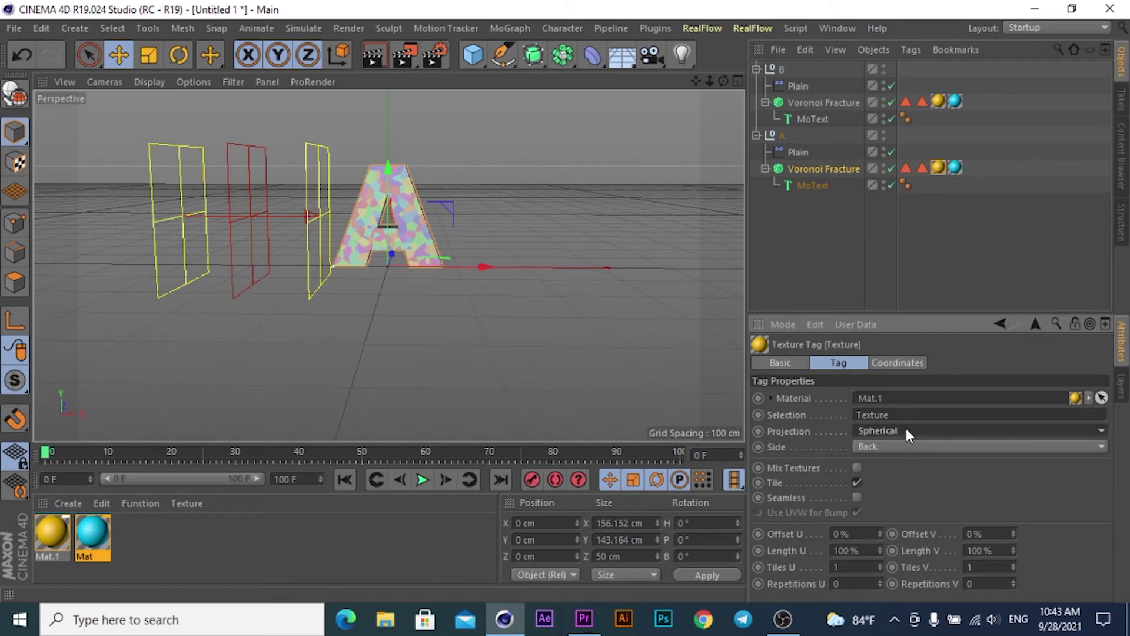
{"action": "left_click", "coordinate": [905, 429]}
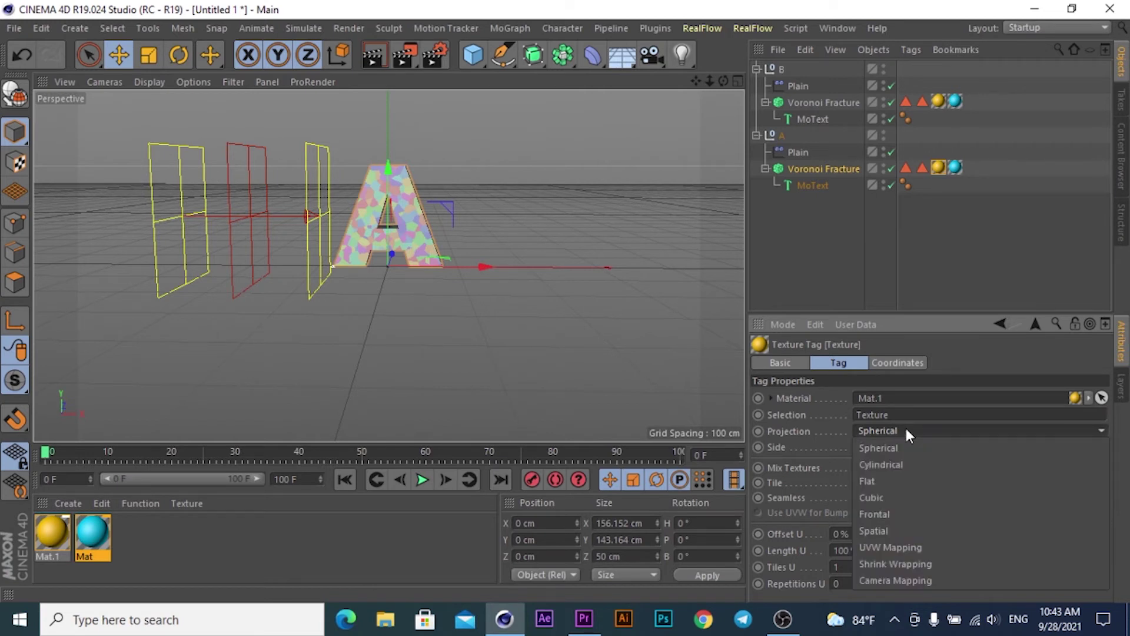
{"action": "left_click", "coordinate": [882, 546]}
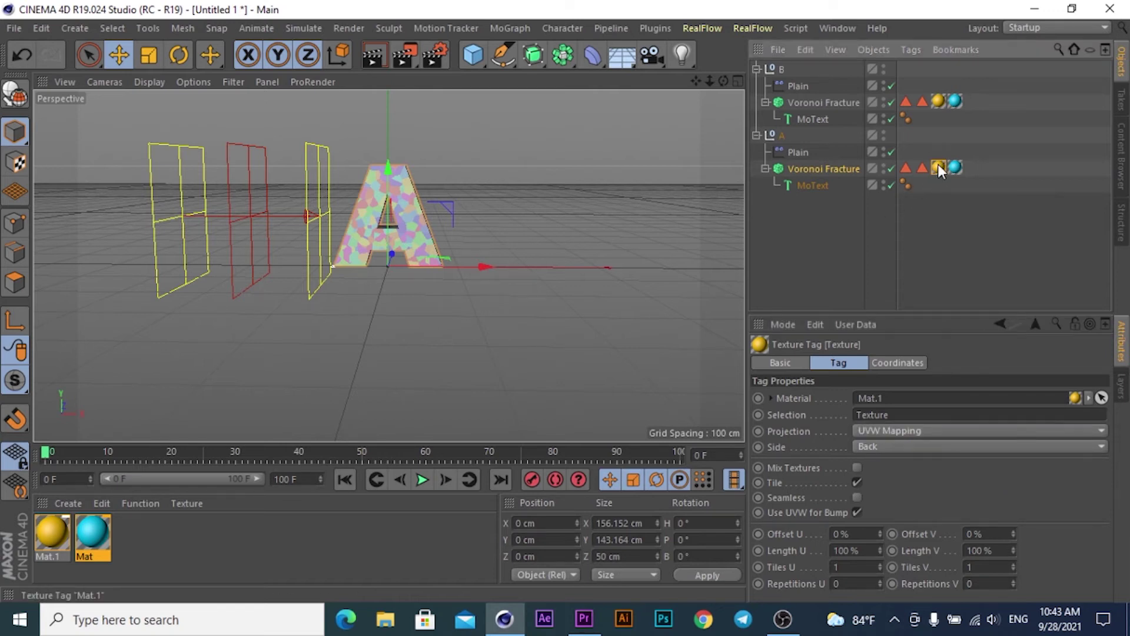
{"action": "left_click", "coordinate": [939, 102]}
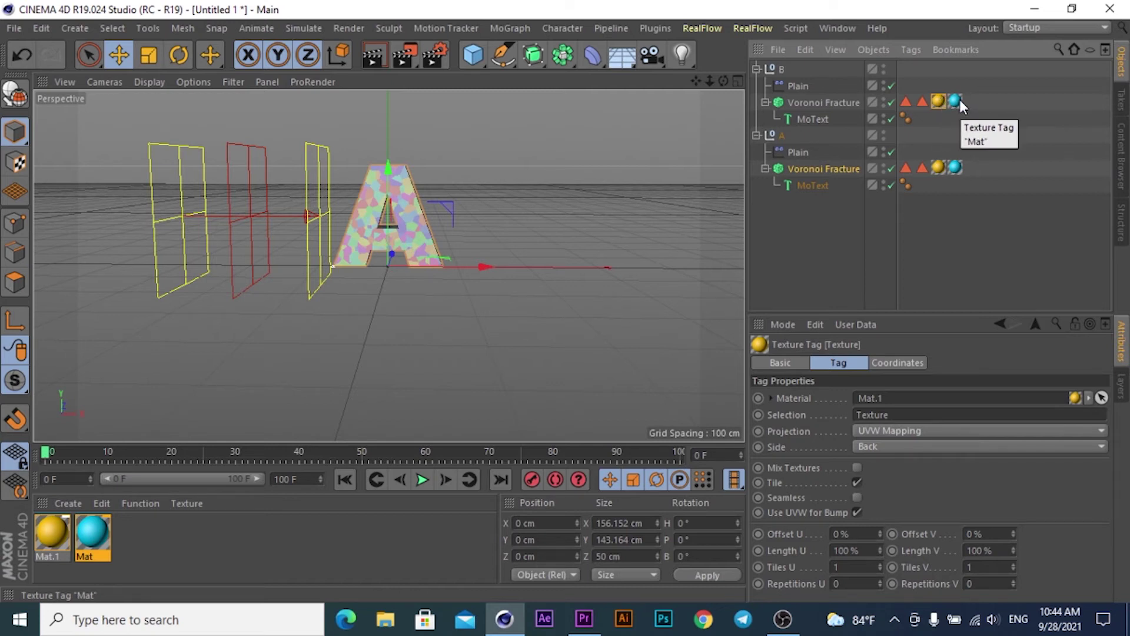
Compare B's Mat and Mat.1 tags, then rename B's Inside Faces selection to Texture.
{"action": "left_click", "coordinate": [957, 100]}
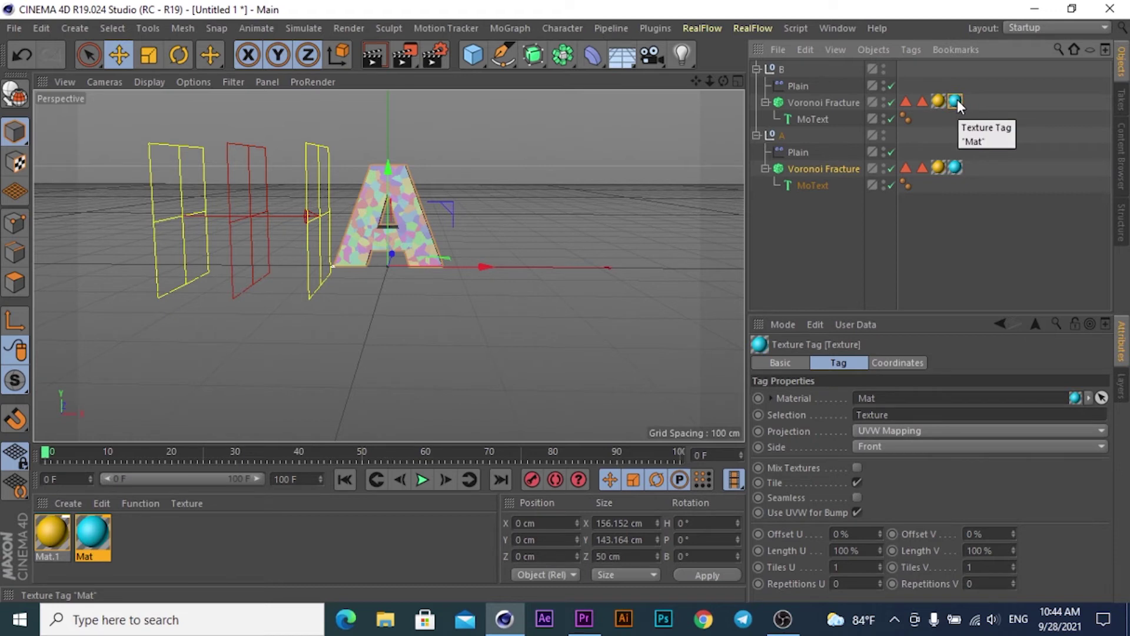
{"action": "left_click", "coordinate": [939, 101]}
{"action": "left_click", "coordinate": [957, 100]}
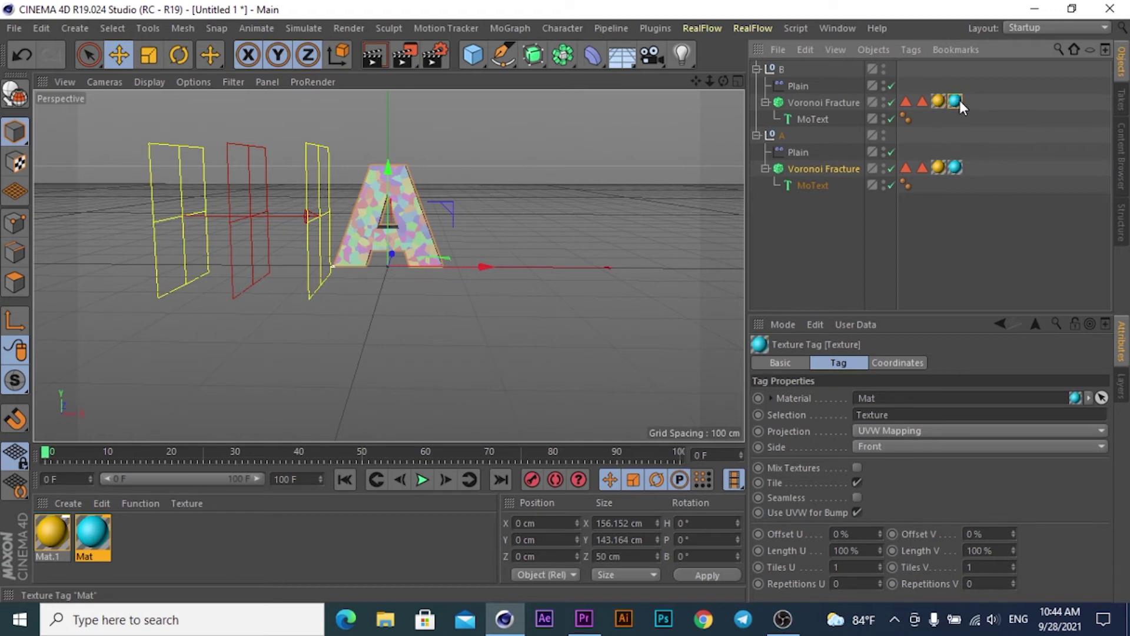
{"action": "left_click", "coordinate": [906, 102]}
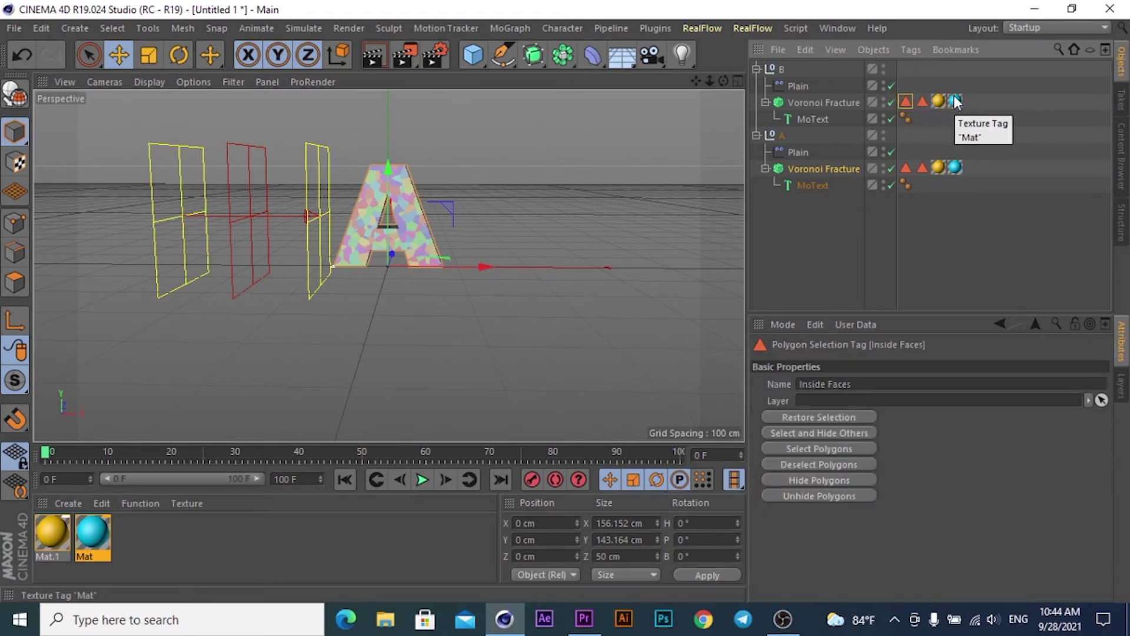
{"action": "left_click_drag", "start_coordinate": [954, 101], "coordinate": [954, 103]}
{"action": "triple_click", "coordinate": [845, 384]}
{"action": "type", "text": "Texture"}
{"action": "key", "text": "Return"}
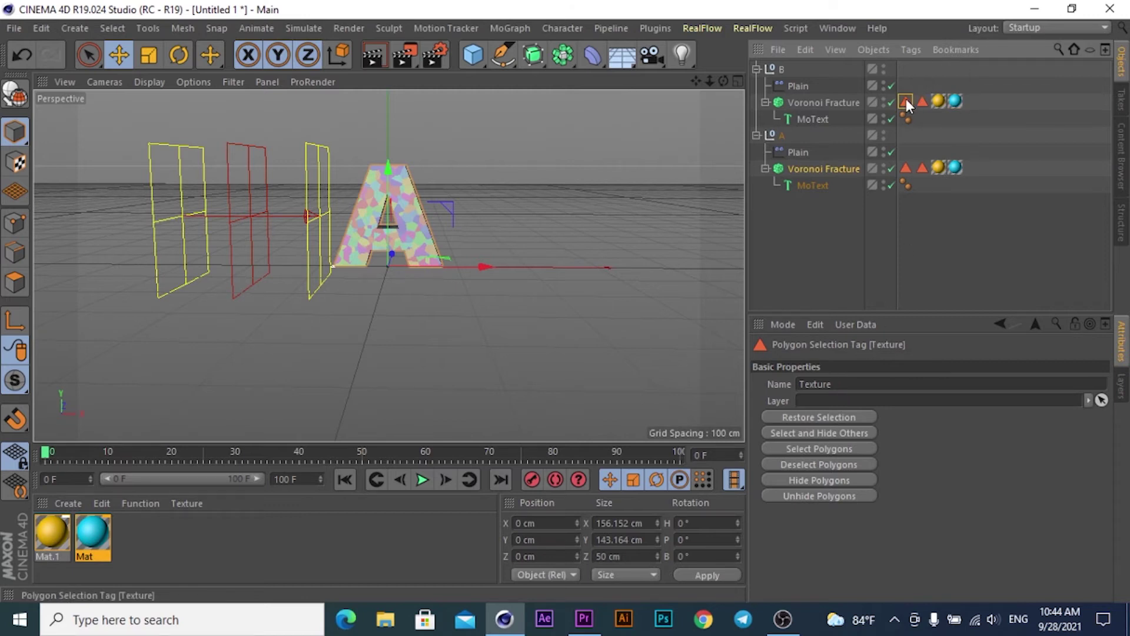
Rename letter B's Outside Faces polygon selection tag to Texture.
{"action": "mouse_move", "coordinate": [906, 101]}
{"action": "left_mouse_down"}
{"action": "mouse_move", "coordinate": [821, 358]}
{"action": "mouse_move", "coordinate": [823, 389]}
{"action": "left_mouse_up"}
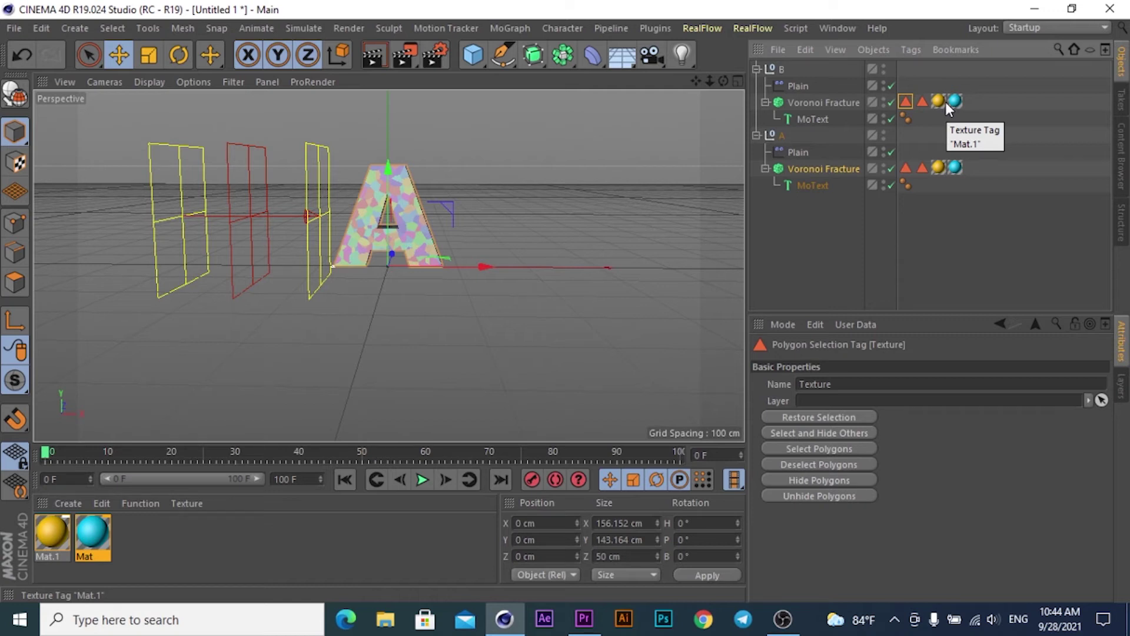
{"action": "left_click", "coordinate": [1087, 402]}
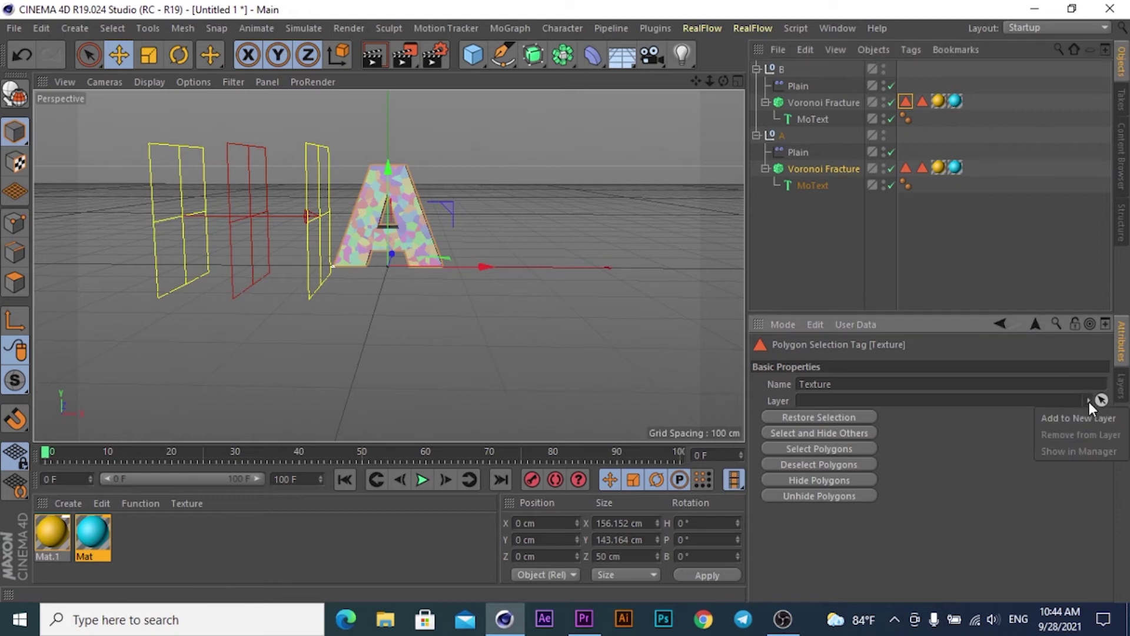
{"action": "mouse_move", "coordinate": [953, 103]}
{"action": "left_mouse_down"}
{"action": "mouse_move", "coordinate": [813, 415]}
{"action": "mouse_move", "coordinate": [828, 404]}
{"action": "left_mouse_up"}
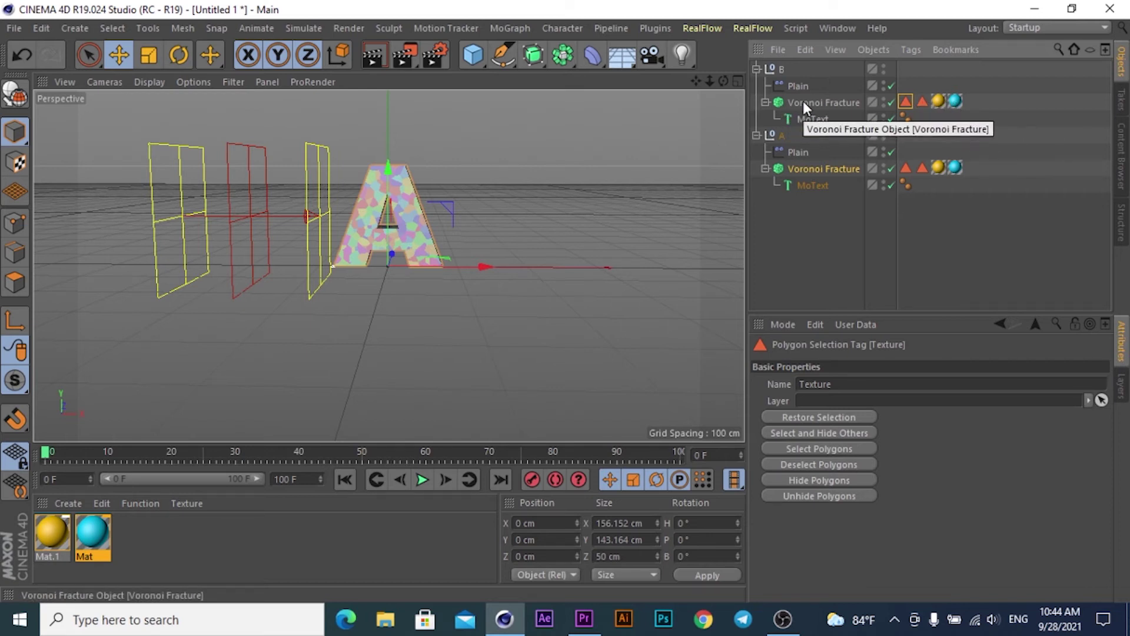
{"action": "left_click", "coordinate": [923, 101]}
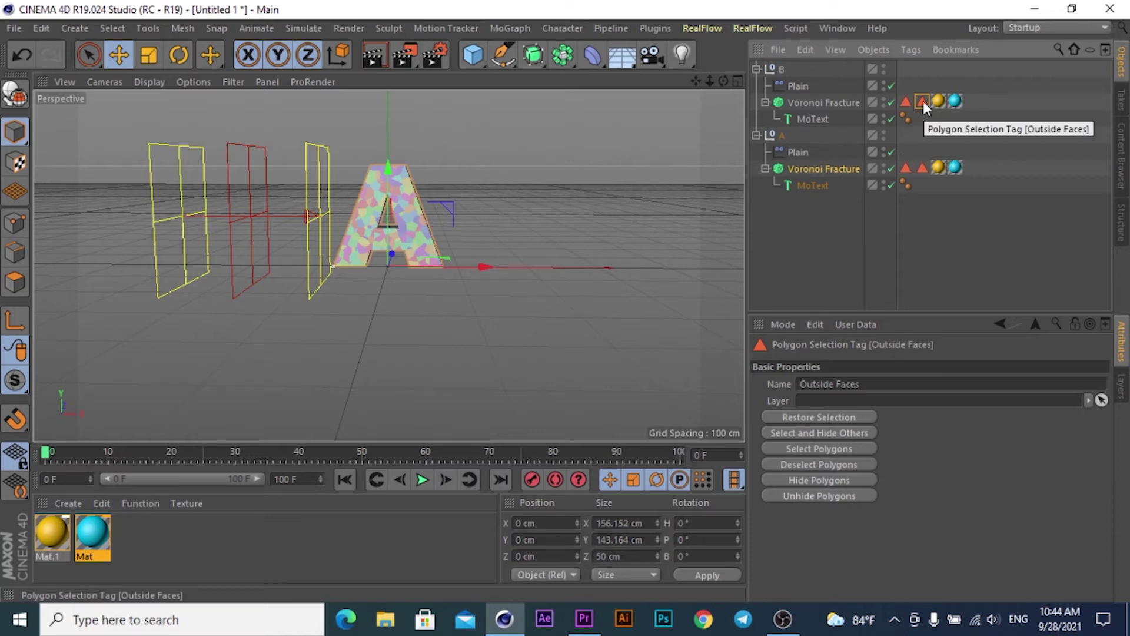
{"action": "left_click_drag", "start_coordinate": [938, 101], "coordinate": [832, 389]}
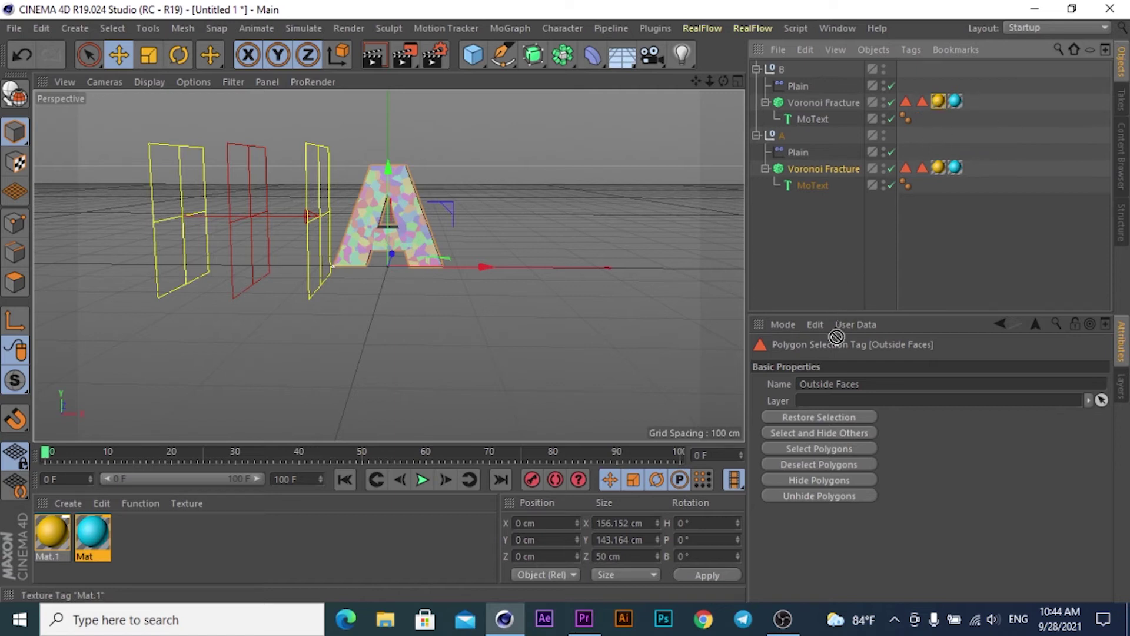
{"action": "key", "text": "Return"}
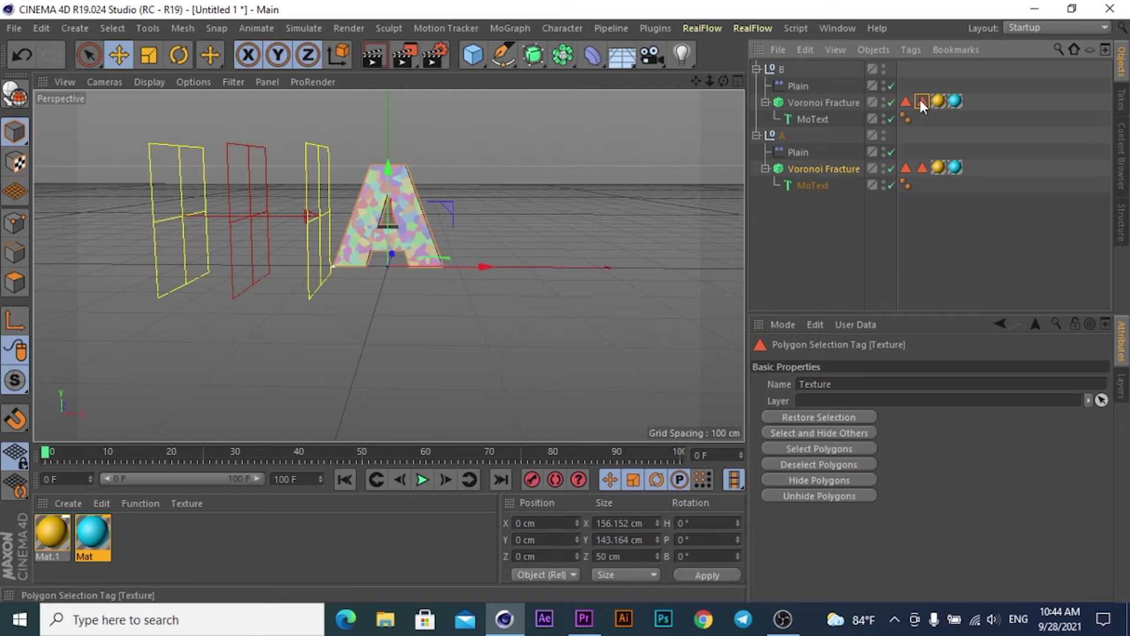
{"action": "mouse_move", "coordinate": [906, 100]}
{"action": "left_mouse_down"}
{"action": "mouse_move", "coordinate": [905, 117]}
{"action": "mouse_move", "coordinate": [957, 101]}
{"action": "left_mouse_up"}
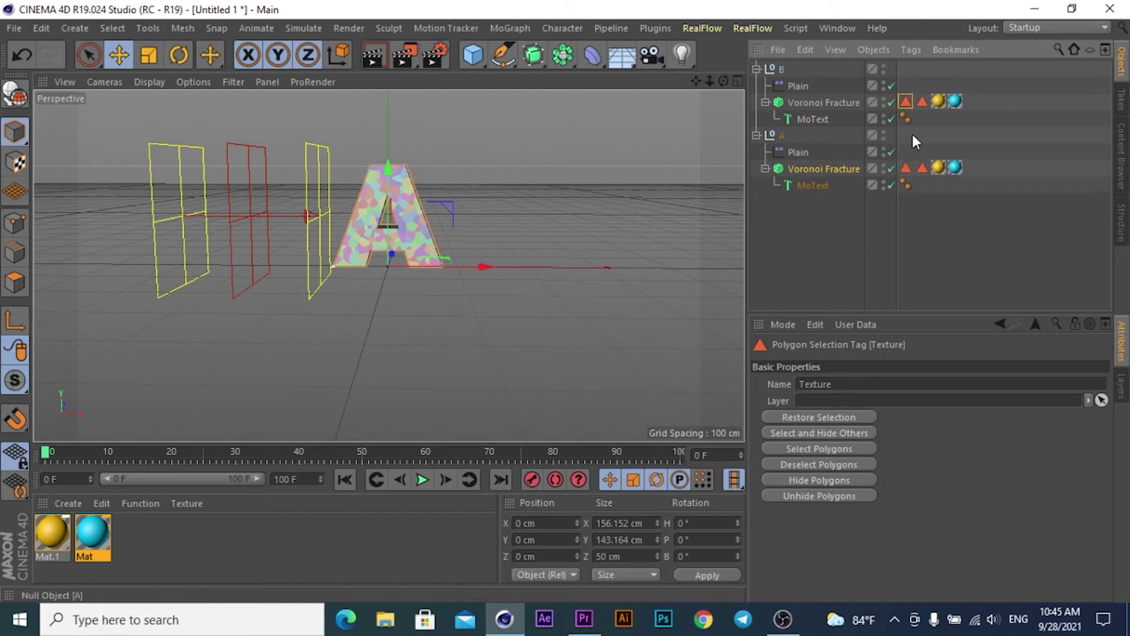
{"action": "left_click", "coordinate": [904, 168]}
{"action": "left_click_drag", "start_coordinate": [955, 168], "coordinate": [820, 400]}
{"action": "left_click", "coordinate": [922, 168]}
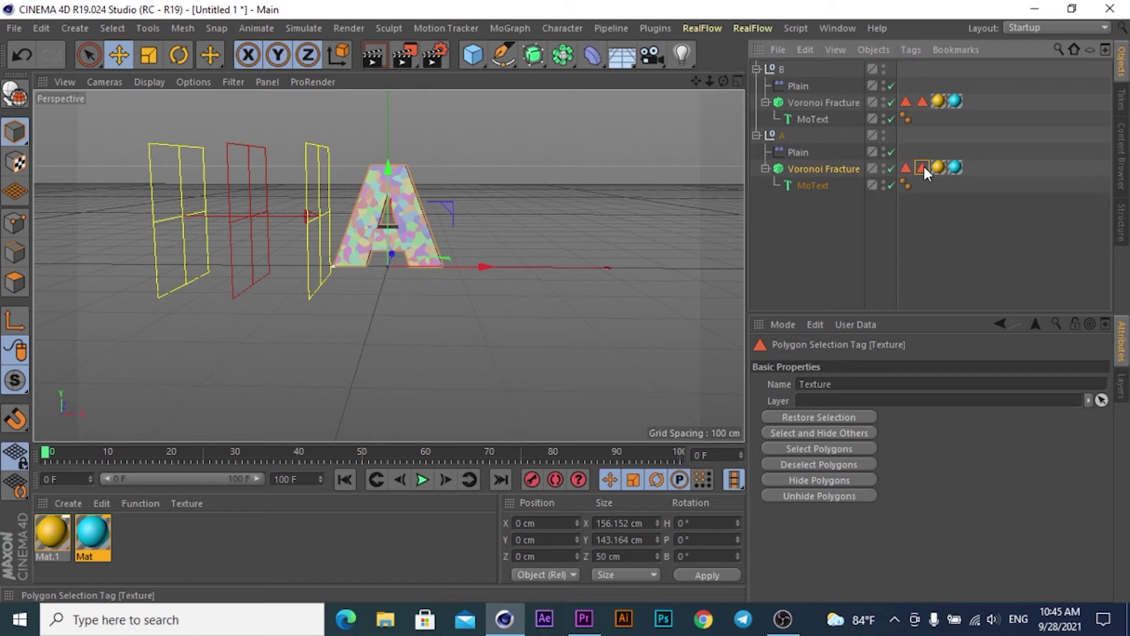
{"action": "left_click_drag", "start_coordinate": [937, 168], "coordinate": [833, 384]}
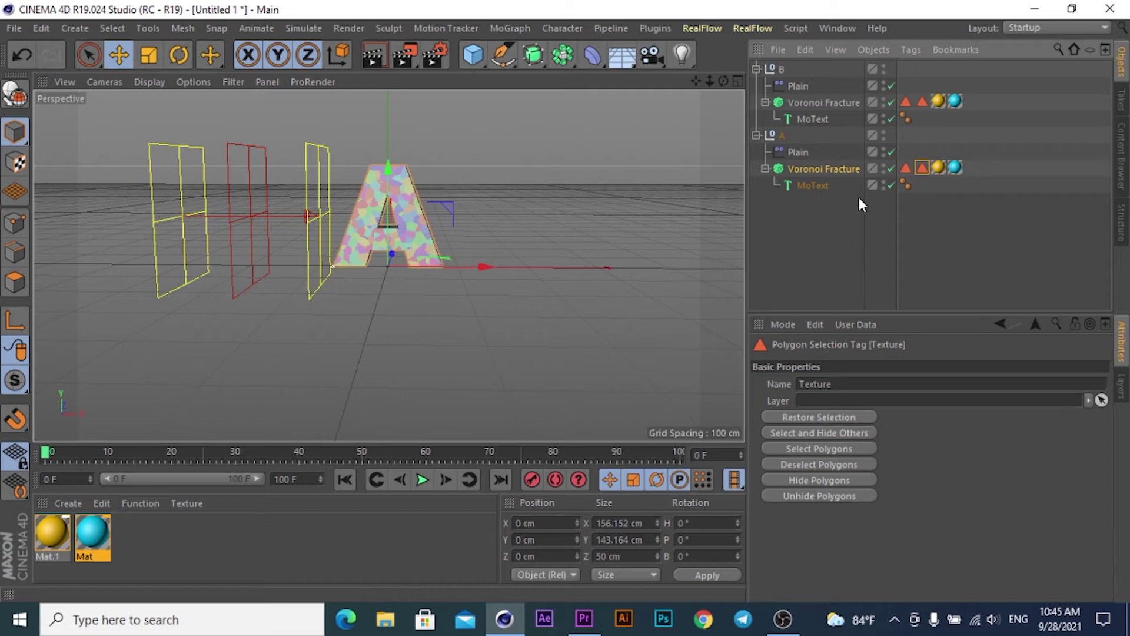
{"action": "left_click", "coordinate": [838, 167]}
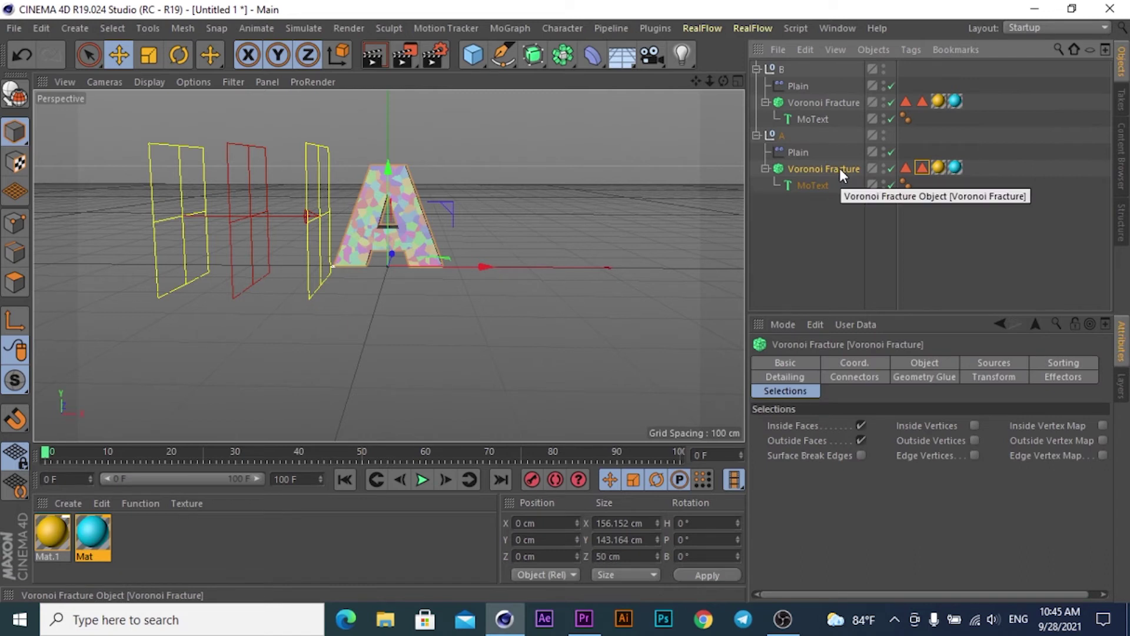
{"action": "left_click", "coordinate": [939, 167]}
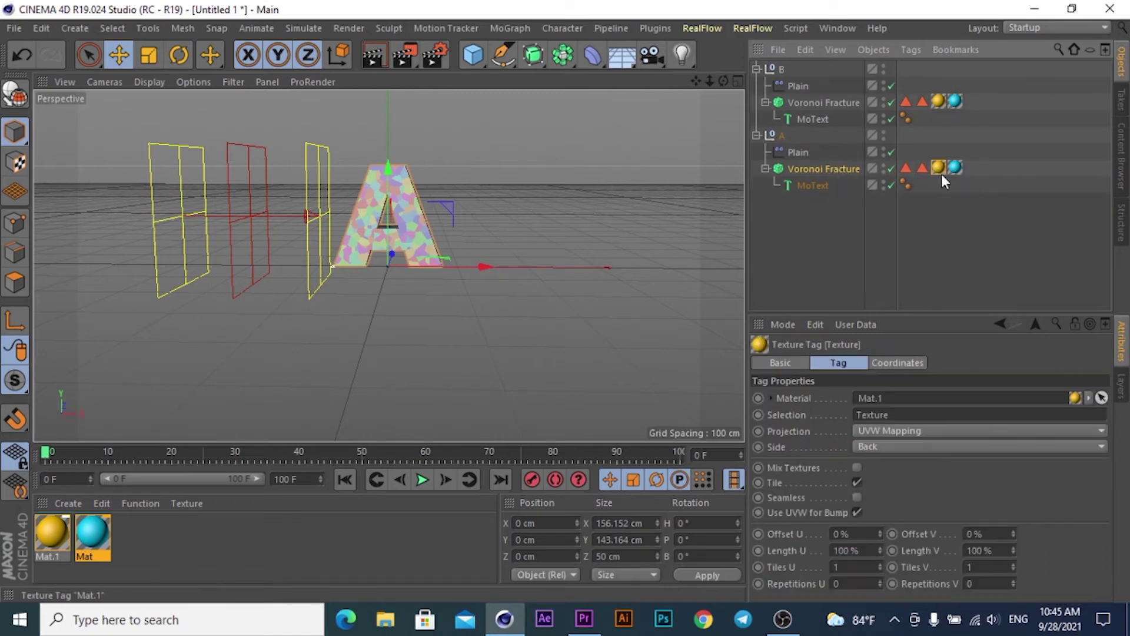
{"action": "left_click_drag", "start_coordinate": [923, 171], "coordinate": [877, 415]}
{"action": "left_click", "coordinate": [955, 167]}
{"action": "left_click_drag", "start_coordinate": [906, 171], "coordinate": [883, 422]}
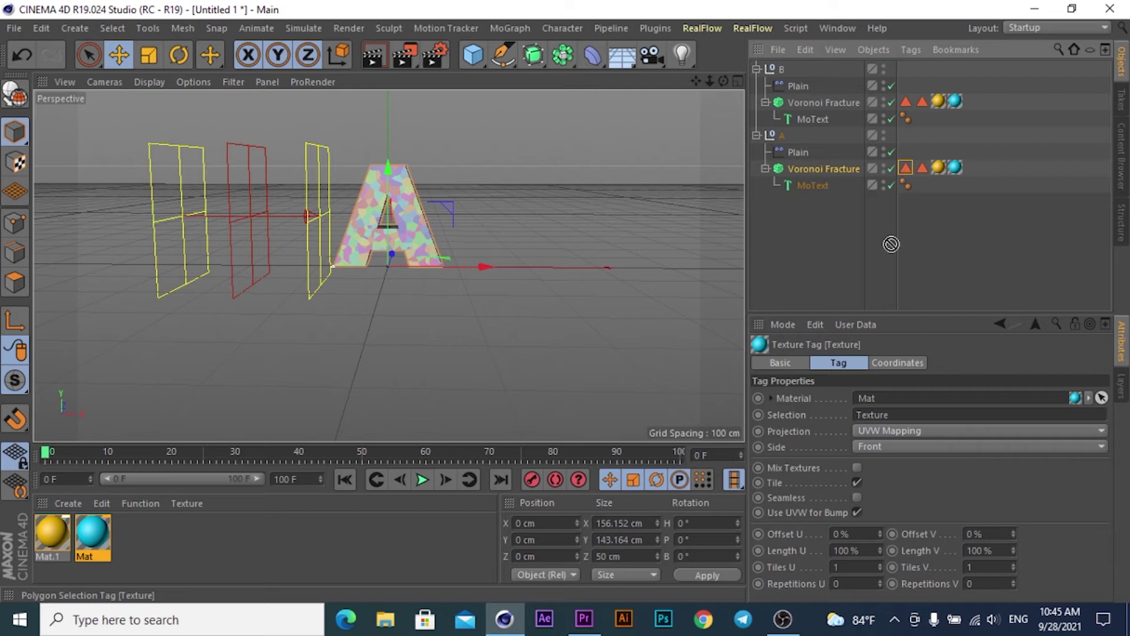
{"action": "left_click_drag", "start_coordinate": [883, 422], "coordinate": [883, 420]}
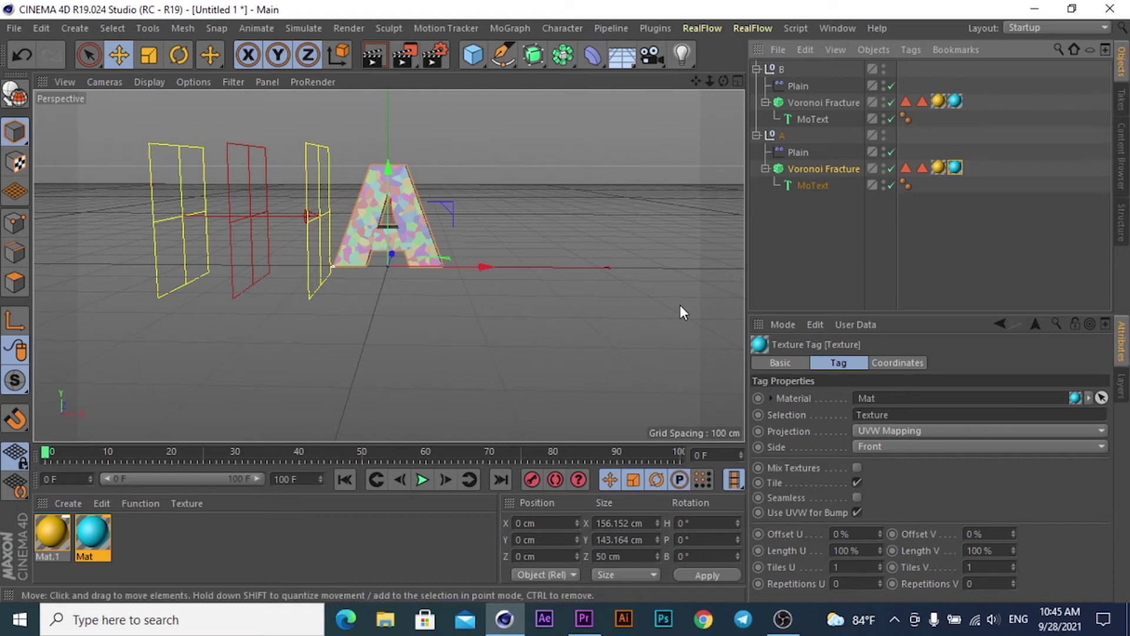
Stop playback, browse A's Plain, group and MoText, then show the Voronoi Fracture Object properties.
{"action": "left_click", "coordinate": [422, 479]}
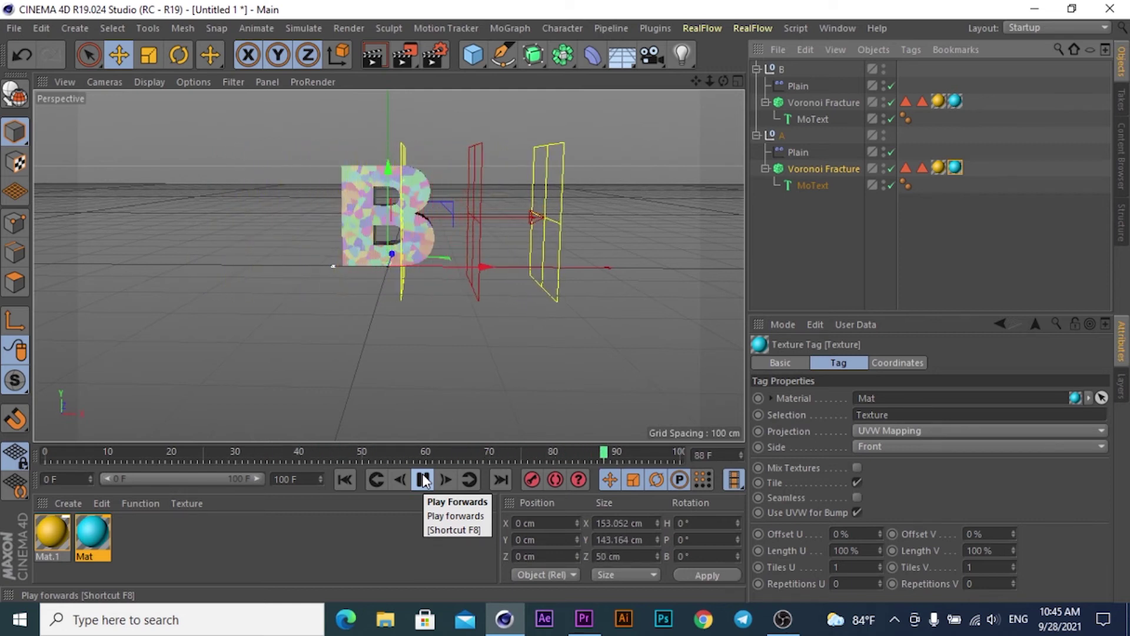
{"action": "left_click", "coordinate": [422, 478]}
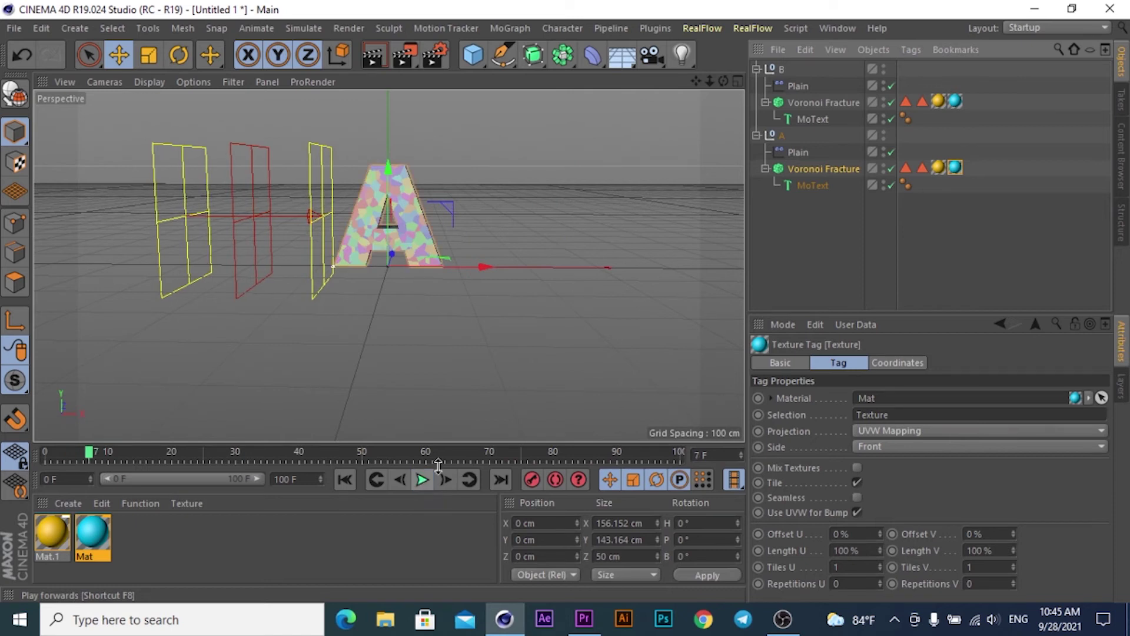
{"action": "left_click", "coordinate": [795, 151]}
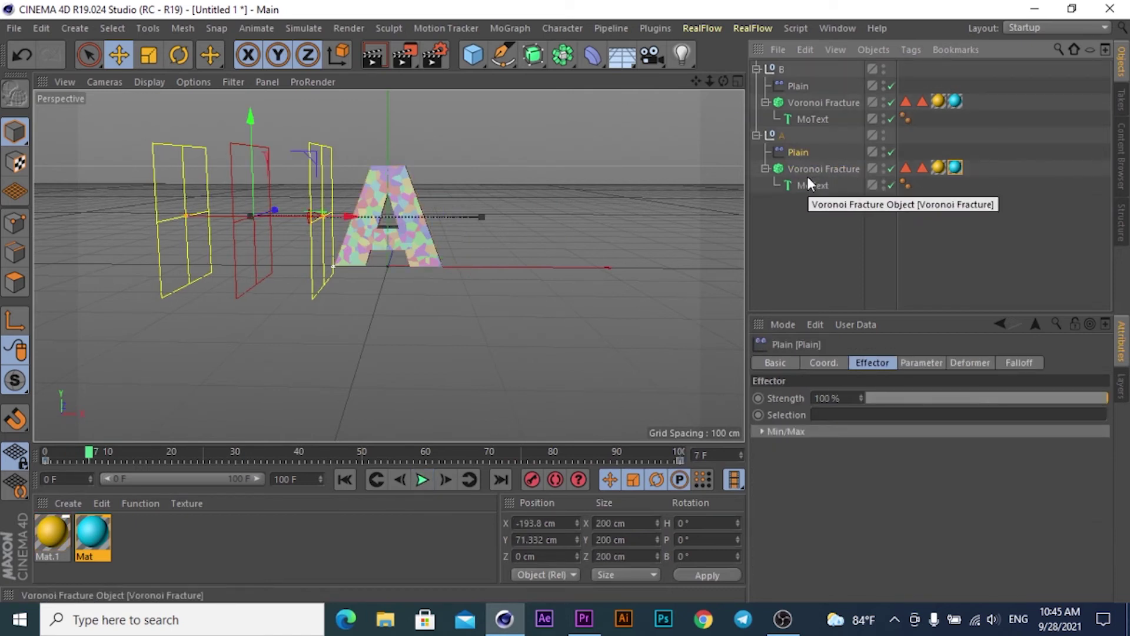
{"action": "left_click", "coordinate": [783, 135]}
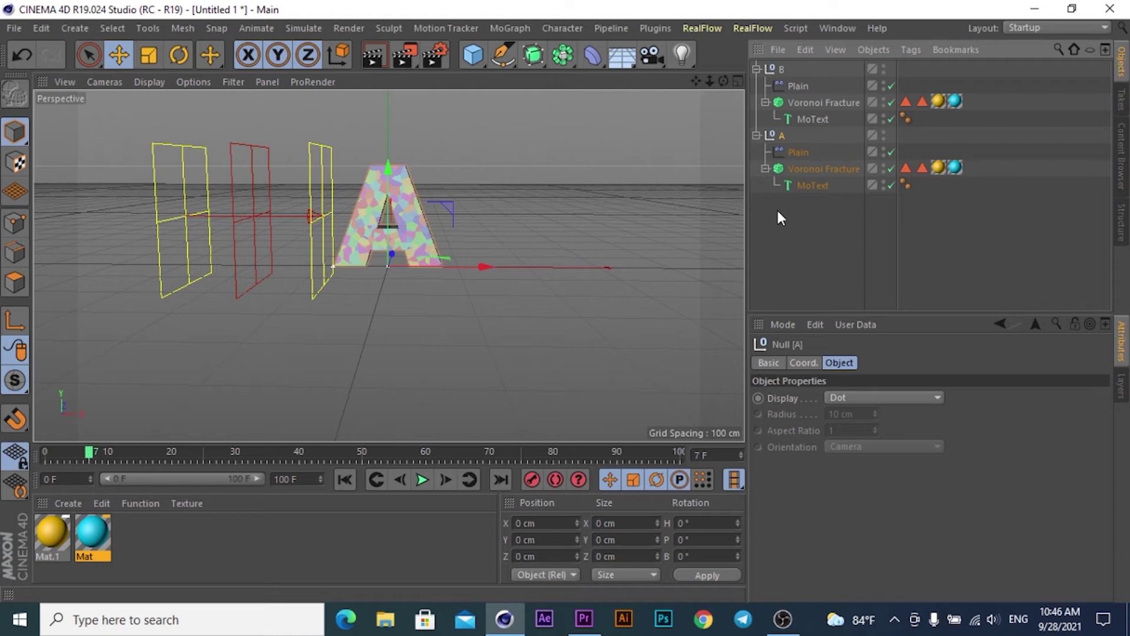
{"action": "left_click", "coordinate": [813, 169]}
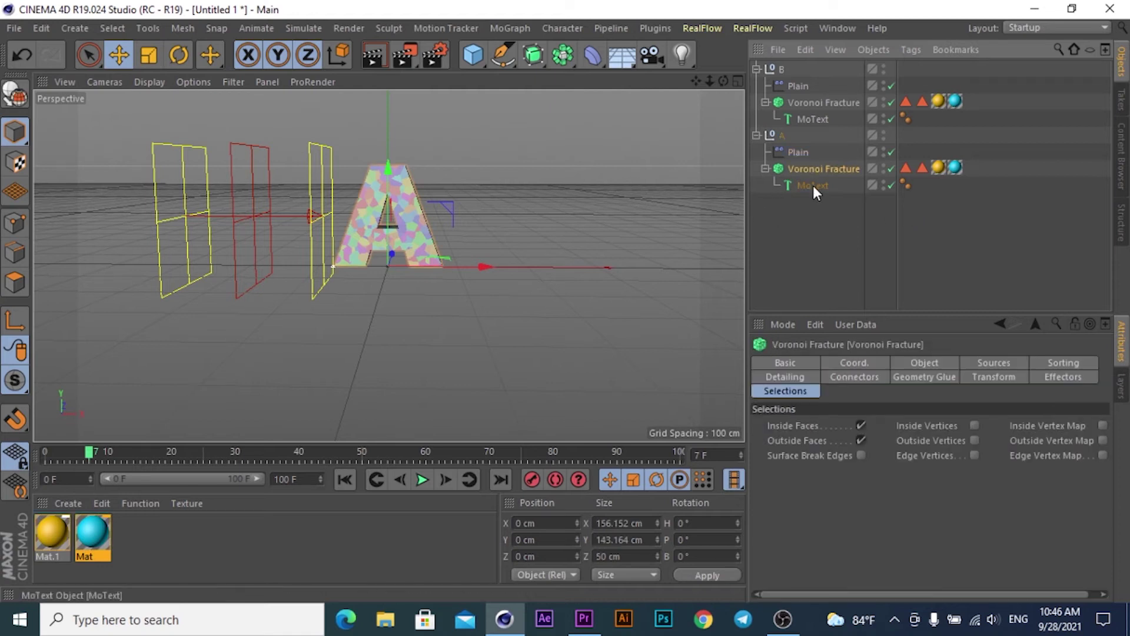
{"action": "left_click", "coordinate": [814, 185]}
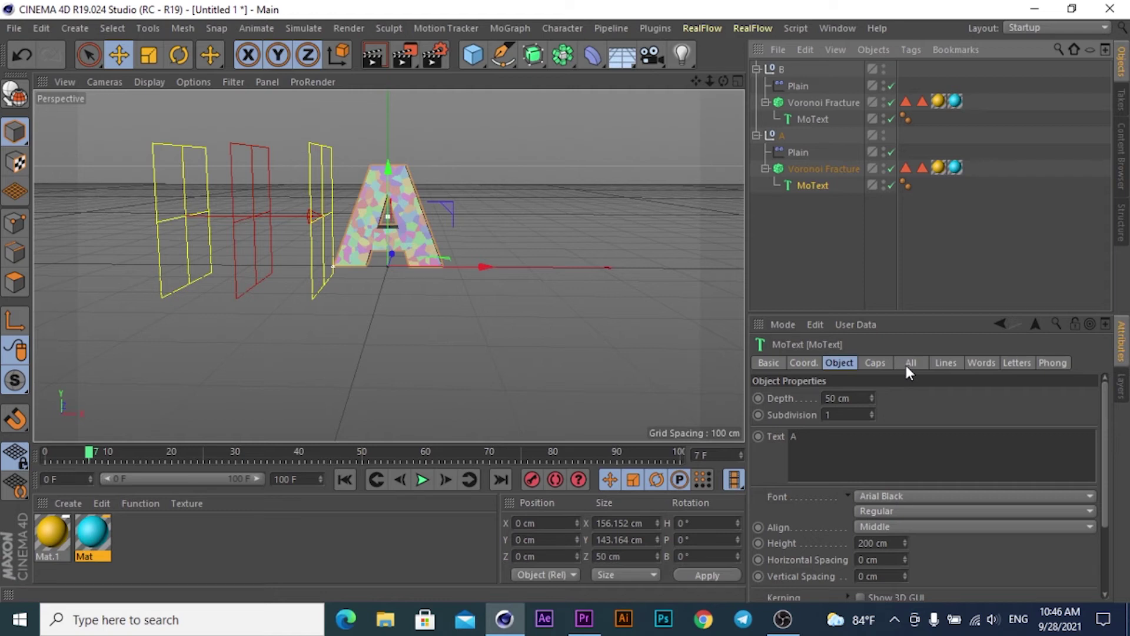
{"action": "left_click", "coordinate": [810, 168]}
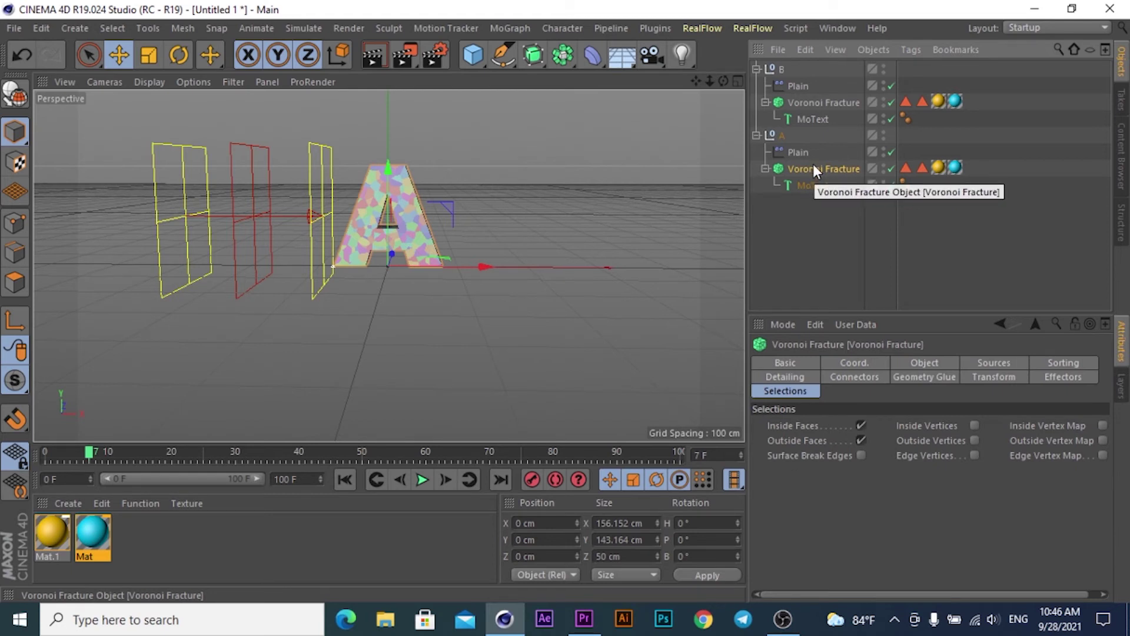
{"action": "left_click", "coordinate": [929, 362]}
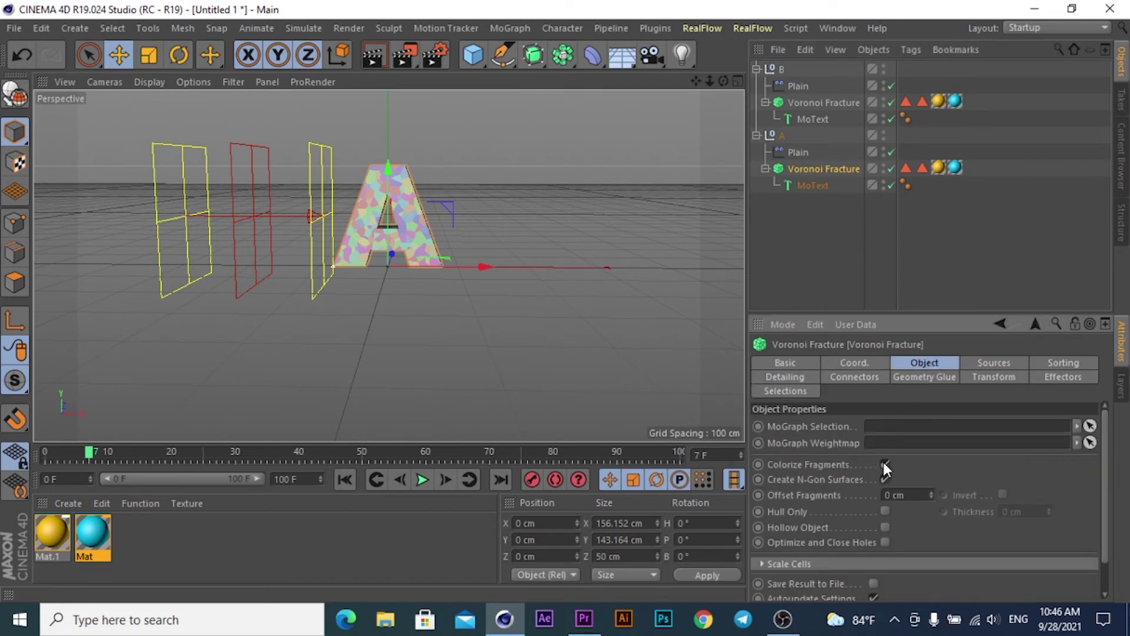
Turn off Colorize Fragments on letter A, then play the animation and zoom/orbit around B.
{"action": "left_click", "coordinate": [884, 464]}
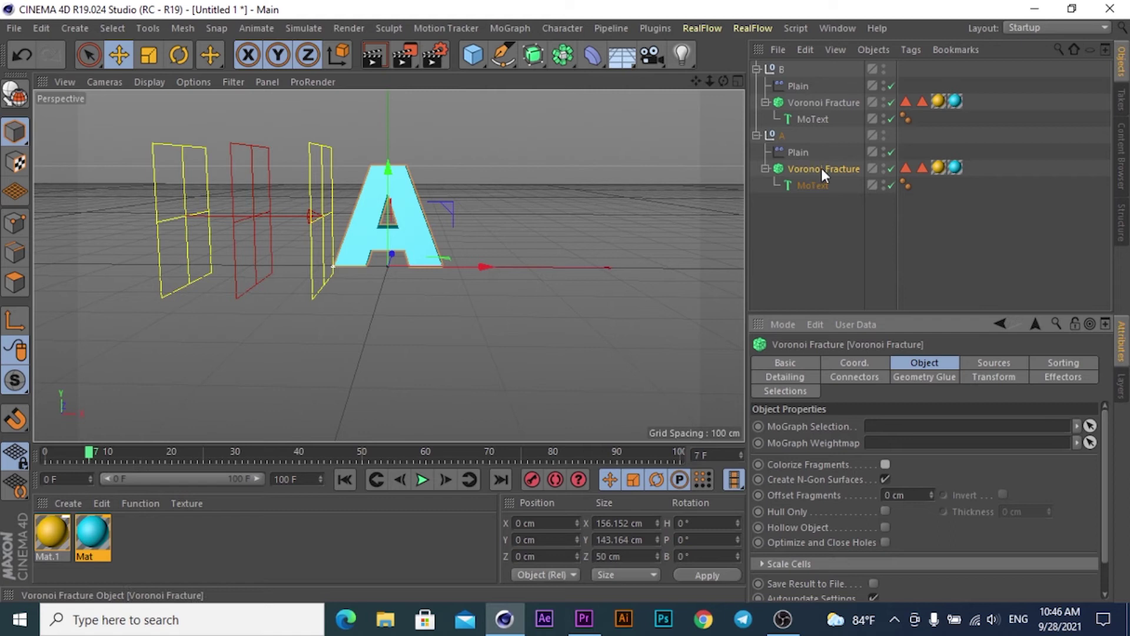
{"action": "left_click", "coordinate": [833, 102]}
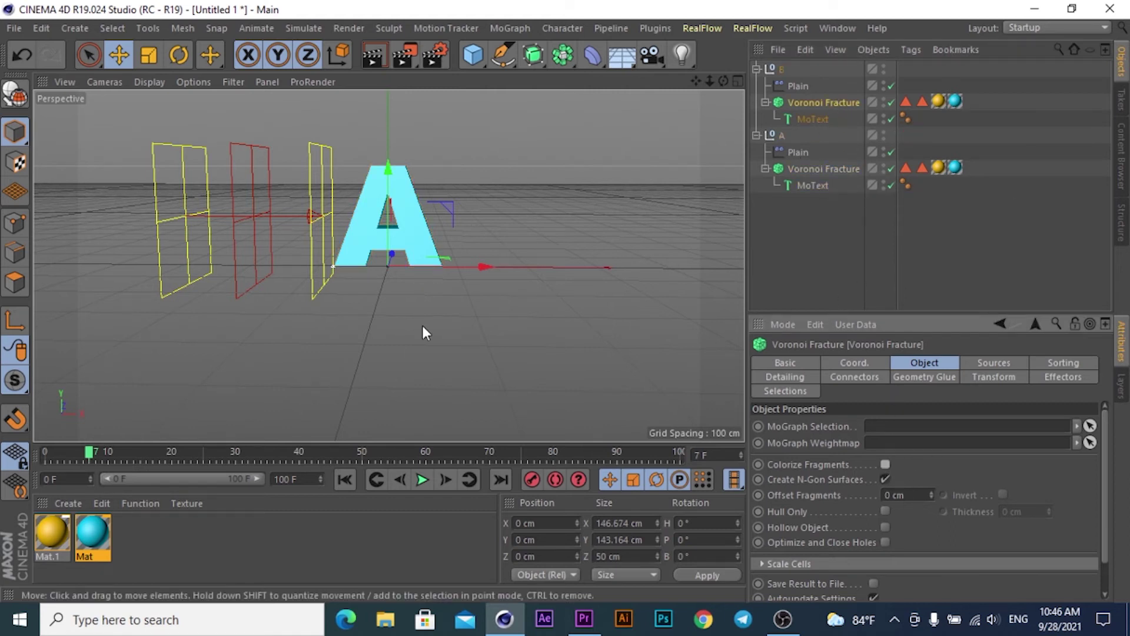
{"action": "left_click", "coordinate": [345, 479]}
{"action": "left_click", "coordinate": [422, 478]}
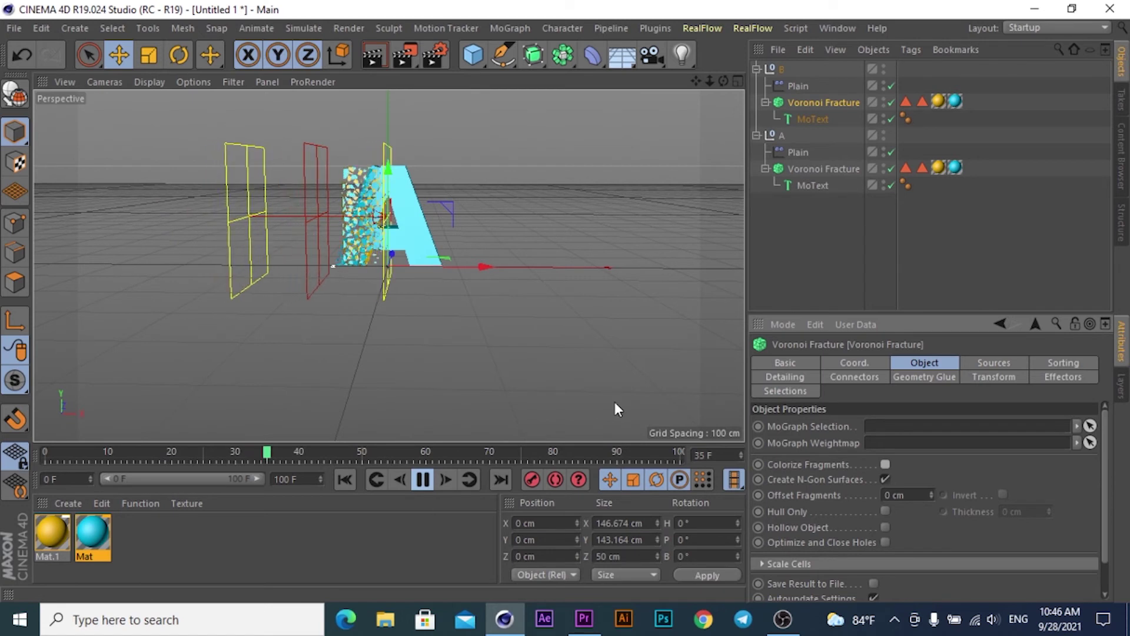
{"action": "mouse_move", "coordinate": [710, 81]}
{"action": "left_mouse_down"}
{"action": "mouse_move", "coordinate": [692, 85]}
{"action": "mouse_move", "coordinate": [695, 177]}
{"action": "left_mouse_up"}
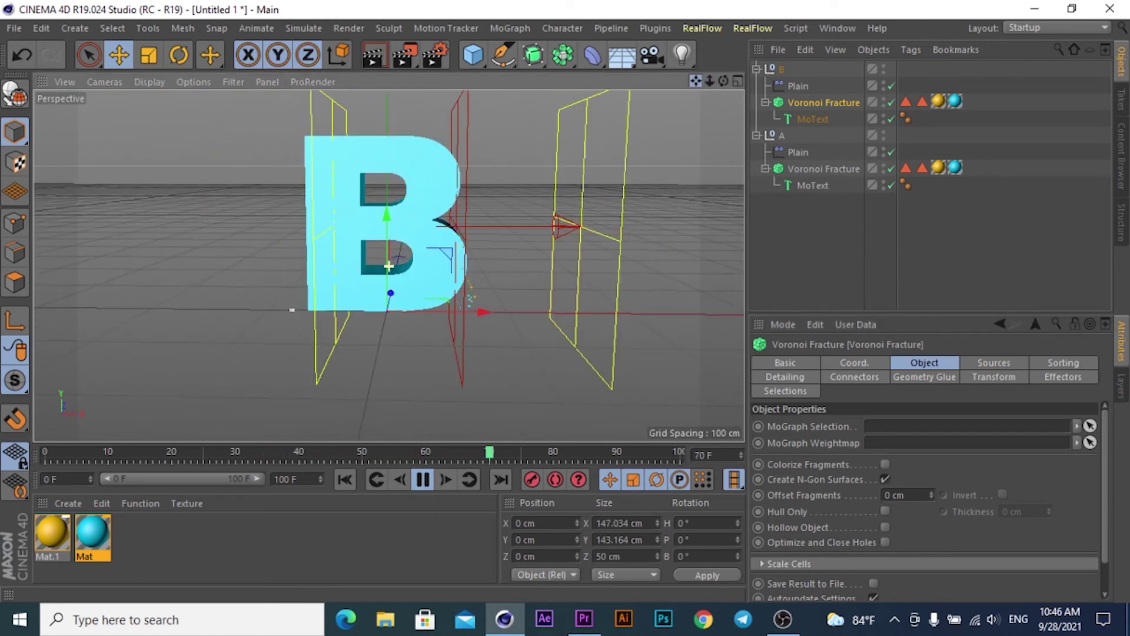
{"action": "mouse_move", "coordinate": [695, 81]}
{"action": "left_mouse_down"}
{"action": "mouse_move", "coordinate": [695, 94]}
{"action": "mouse_move", "coordinate": [733, 89]}
{"action": "left_mouse_up"}
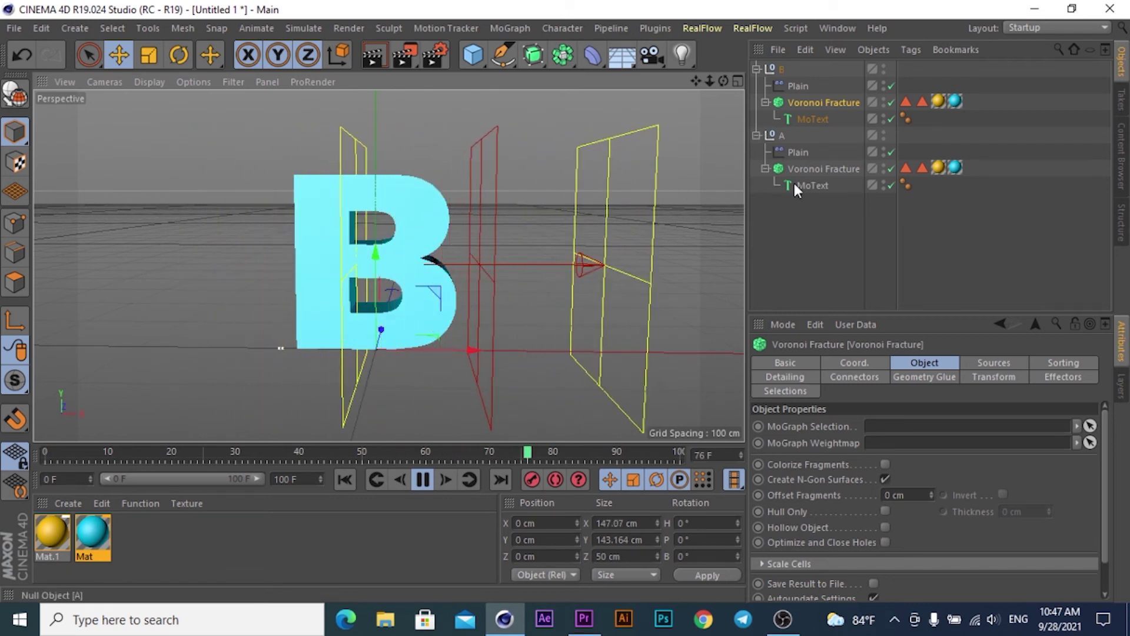
At frame 0, add a Floor object beneath the letters and show the Content Browser.
{"action": "left_click", "coordinate": [421, 481]}
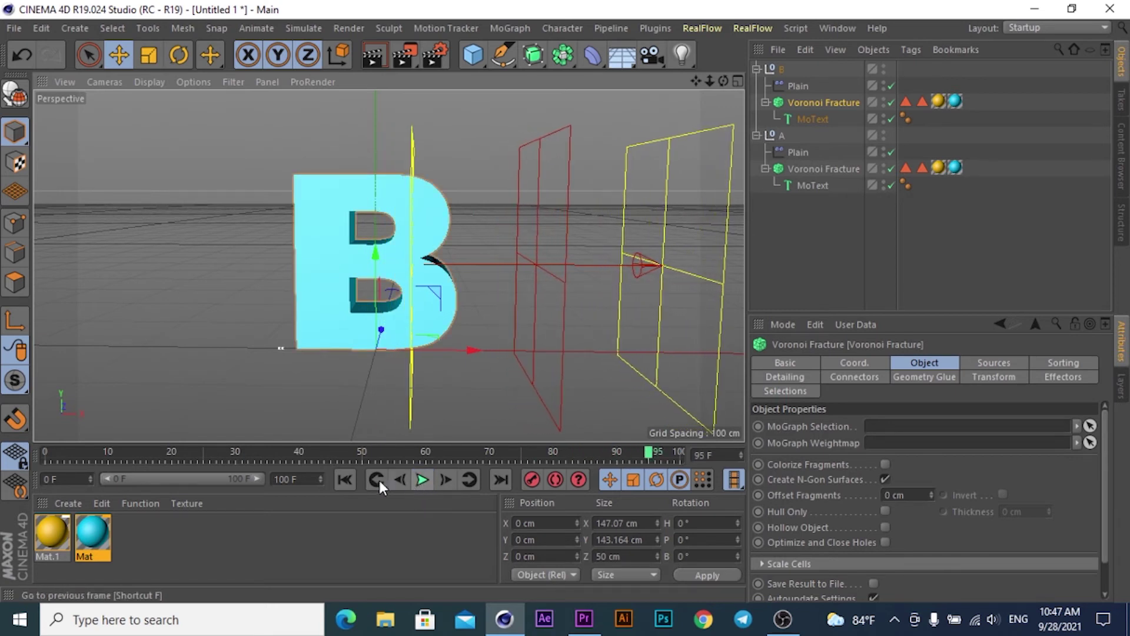
{"action": "left_click", "coordinate": [345, 479]}
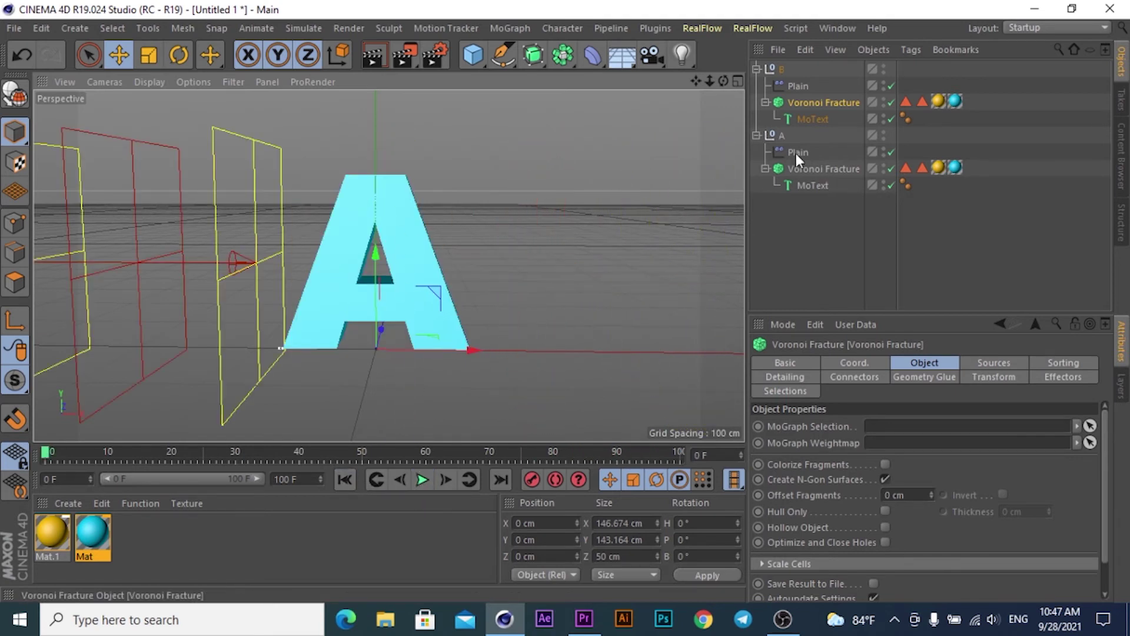
{"action": "left_click", "coordinate": [620, 55]}
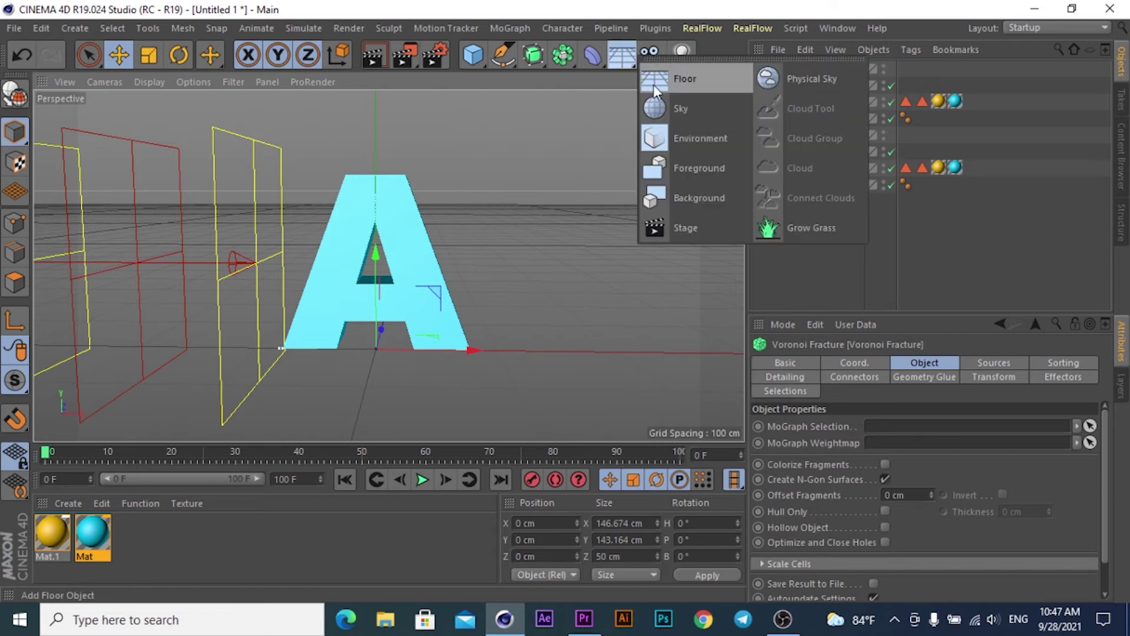
{"action": "left_click", "coordinate": [655, 81]}
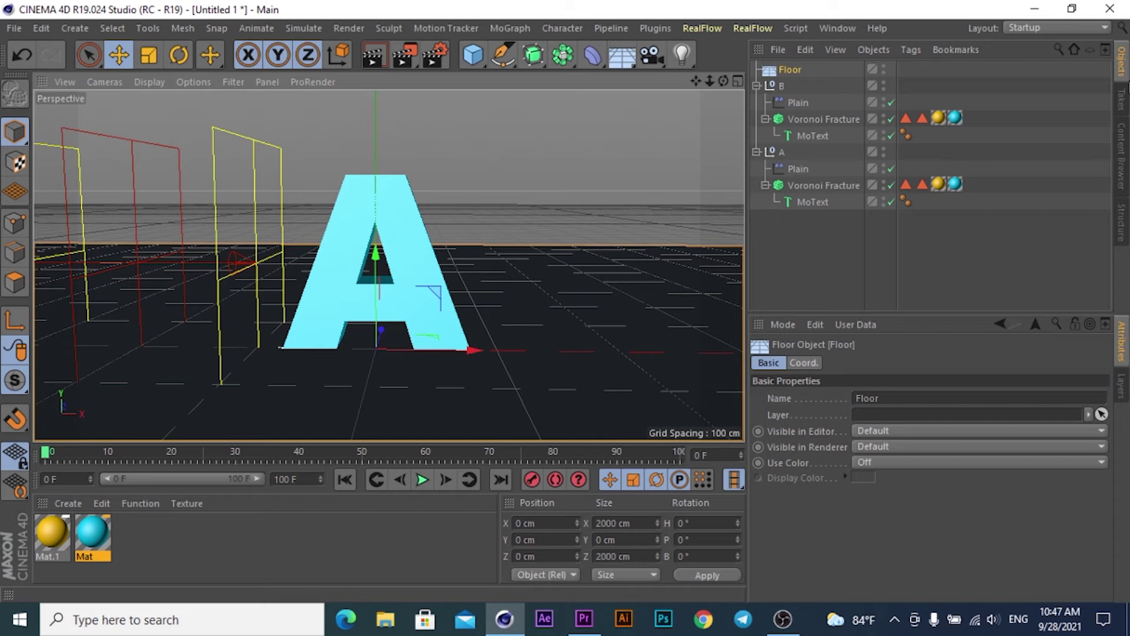
{"action": "left_click", "coordinate": [1120, 147]}
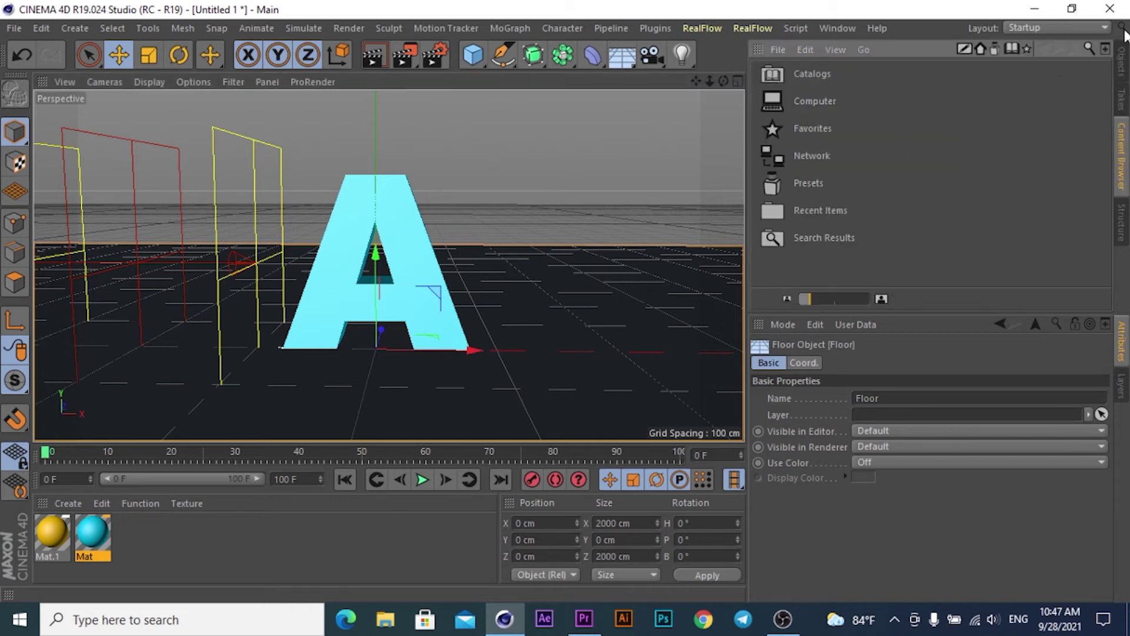
Search the Content Browser presets for 'hdr' and preview the HDRSky.c4d result.
{"action": "left_click", "coordinate": [1089, 48]}
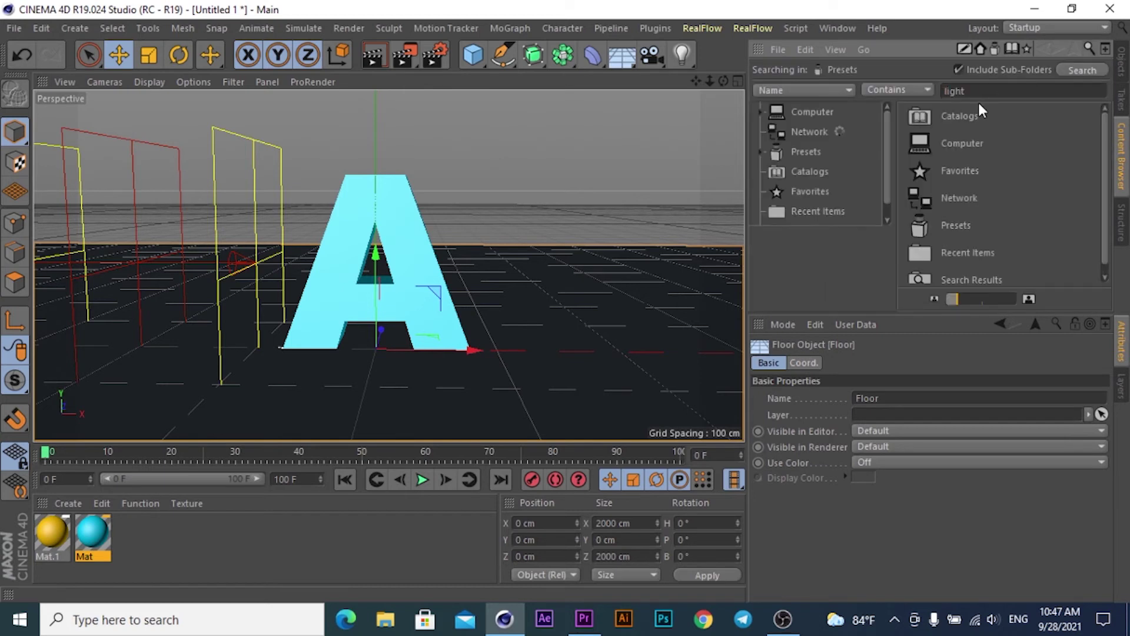
{"action": "left_click_drag", "start_coordinate": [998, 96], "coordinate": [878, 101]}
{"action": "type", "text": "hdr"}
{"action": "key", "text": "Return"}
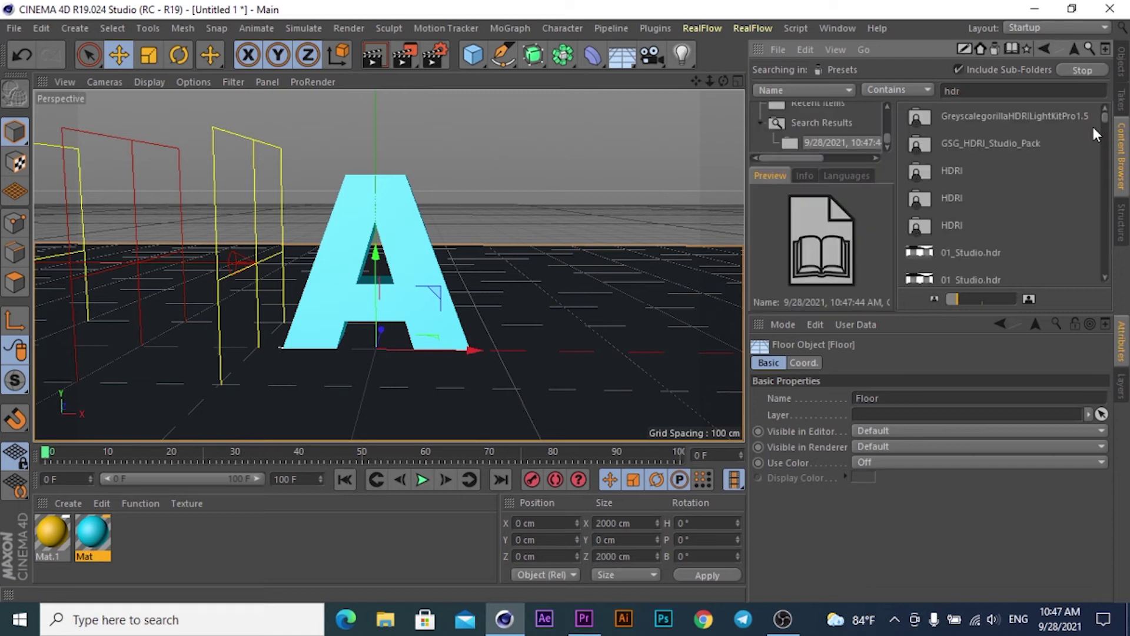
{"action": "left_click_drag", "start_coordinate": [1107, 118], "coordinate": [1100, 194]}
{"action": "left_click", "coordinate": [927, 190]}
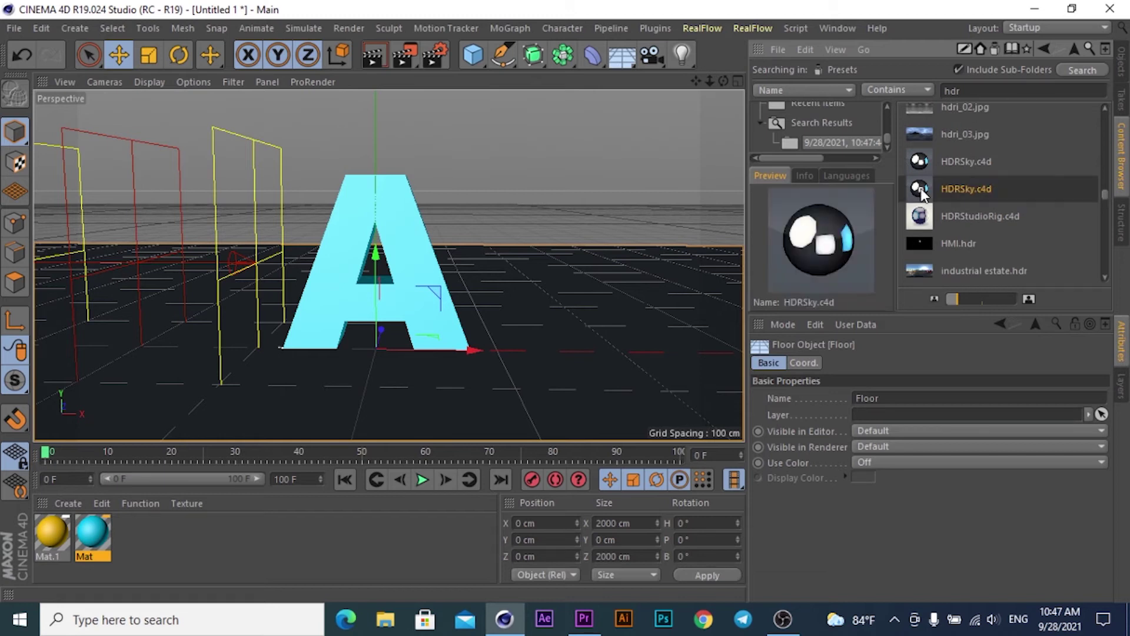
Add the HDR Sky preset, then preview skies HDR021, HDR022, HDR024, HDR019 and HDR025.
{"action": "double_click", "coordinate": [921, 190]}
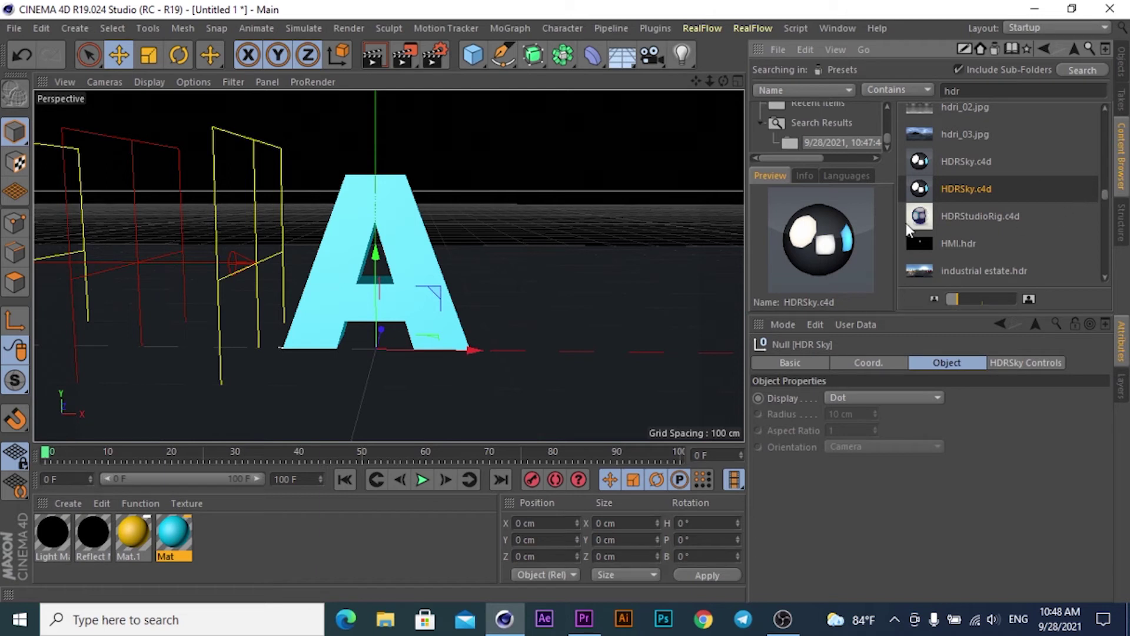
{"action": "left_click_drag", "start_coordinate": [1107, 194], "coordinate": [1109, 185]}
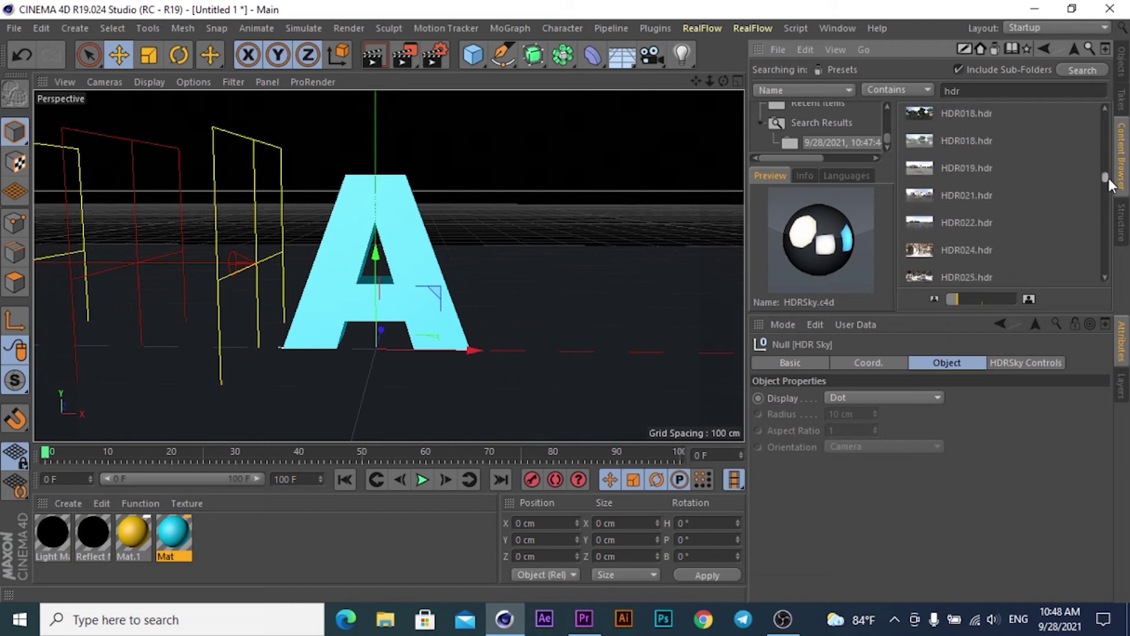
{"action": "left_click", "coordinate": [928, 190]}
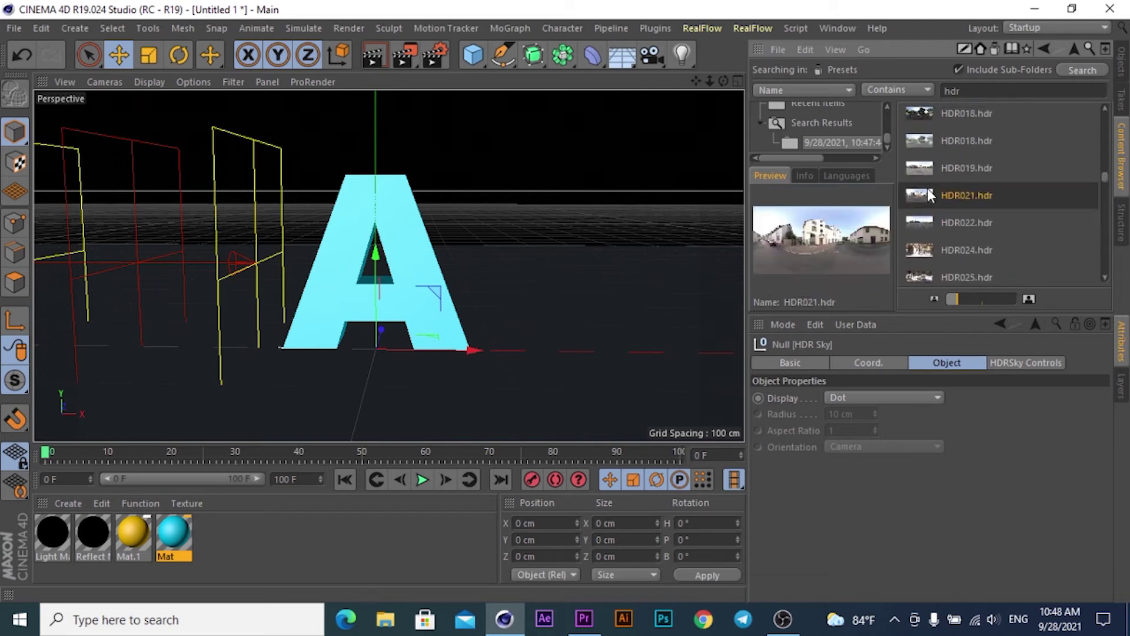
{"action": "left_click", "coordinate": [923, 221]}
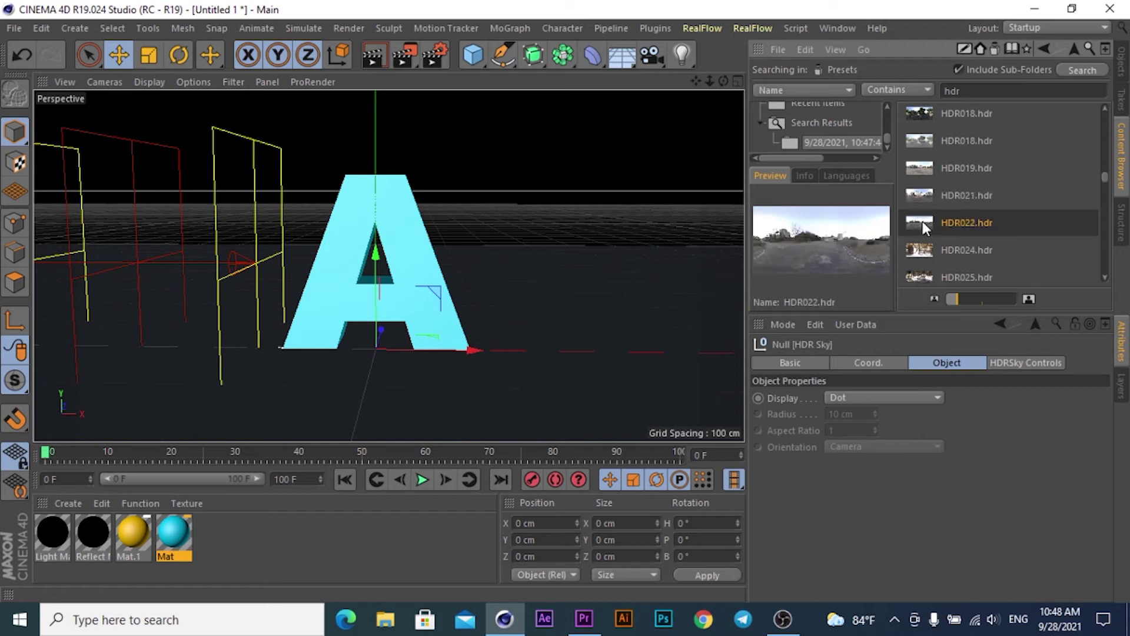
{"action": "left_click", "coordinate": [922, 252]}
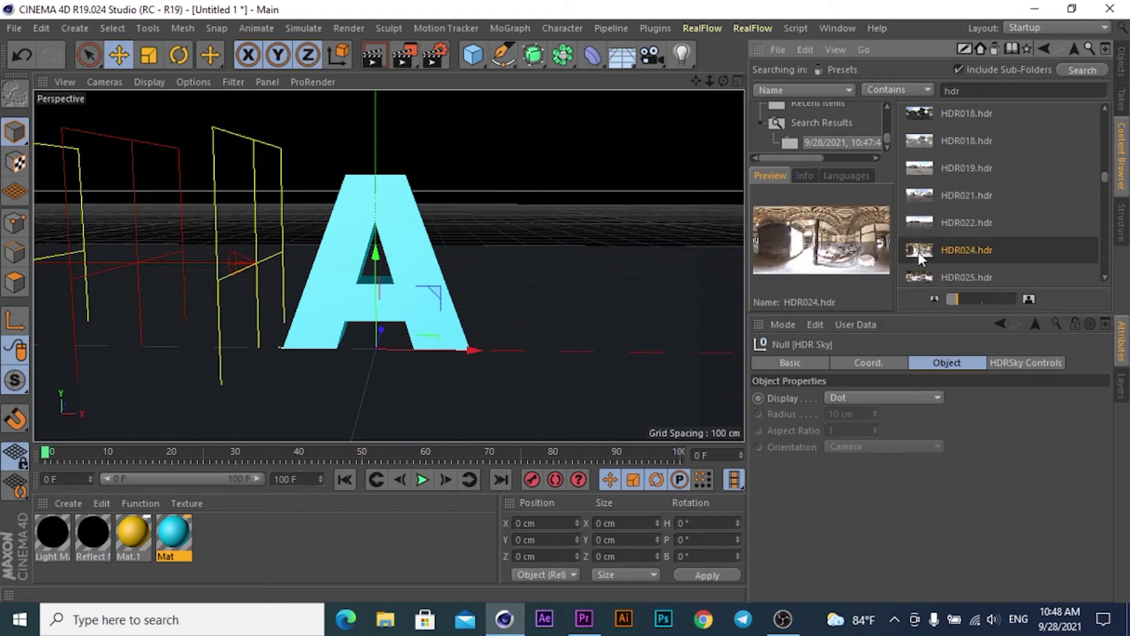
{"action": "left_click", "coordinate": [921, 169]}
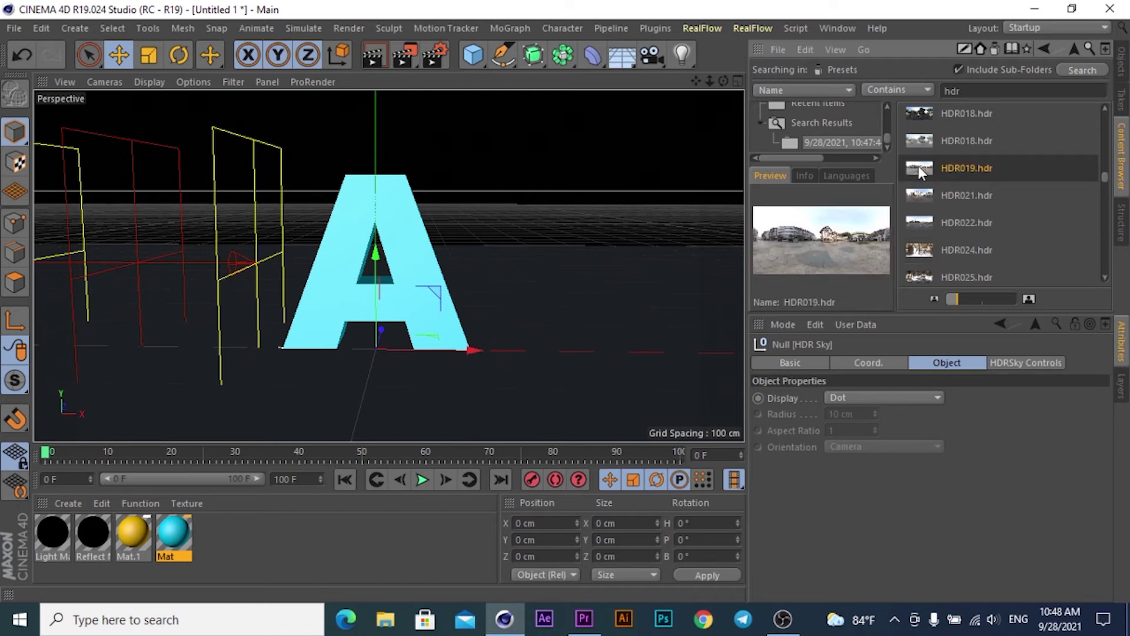
{"action": "left_click", "coordinate": [922, 275]}
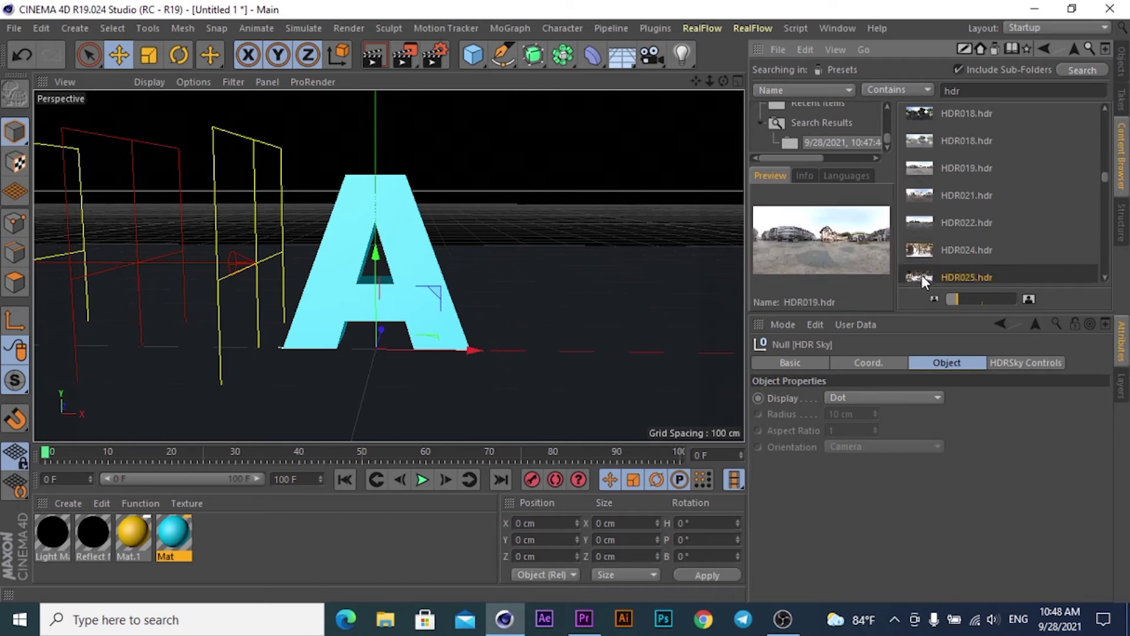
Preview the HDR025 variants, then HDR006, HDR005 and HDR004.
{"action": "left_click_drag", "start_coordinate": [1105, 184], "coordinate": [1105, 189]}
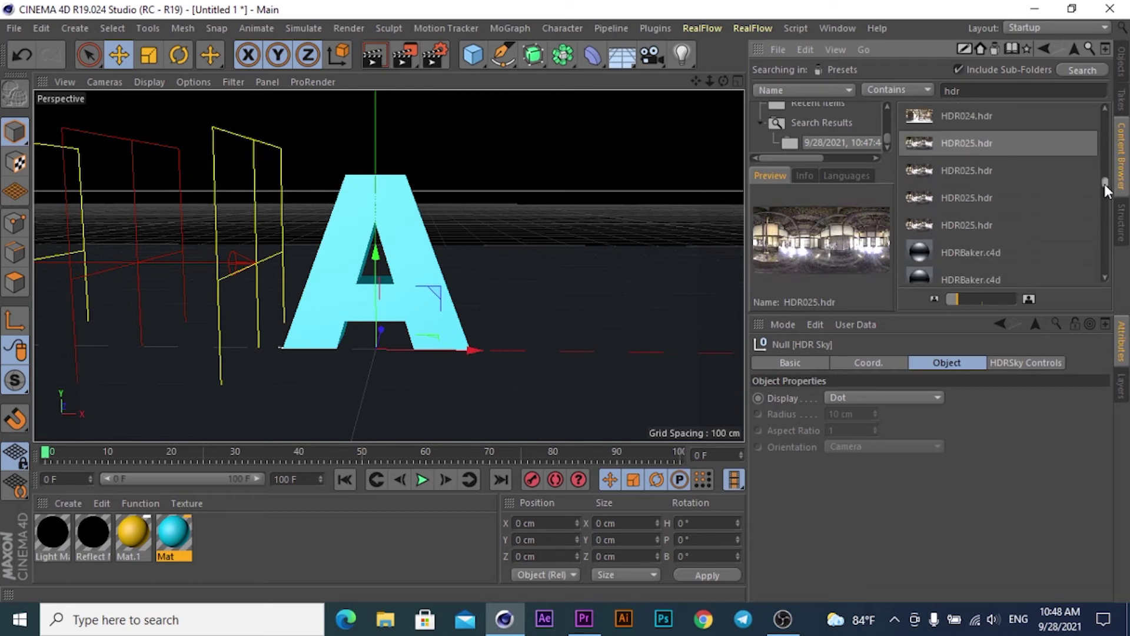
{"action": "left_click", "coordinate": [920, 221]}
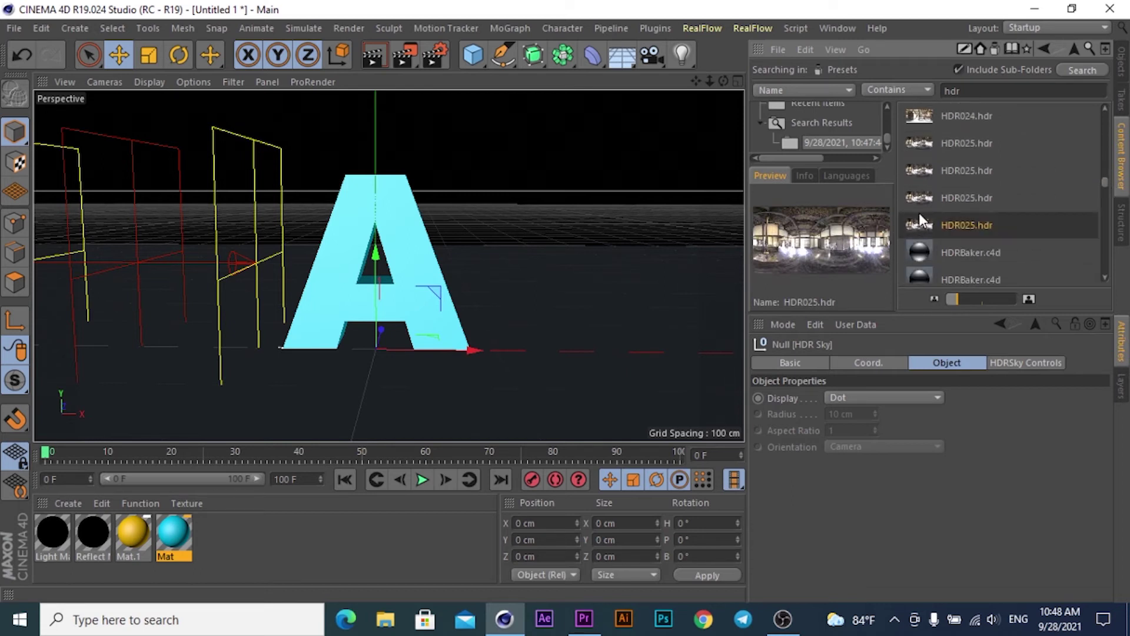
{"action": "left_click", "coordinate": [920, 198]}
{"action": "left_click", "coordinate": [921, 169]}
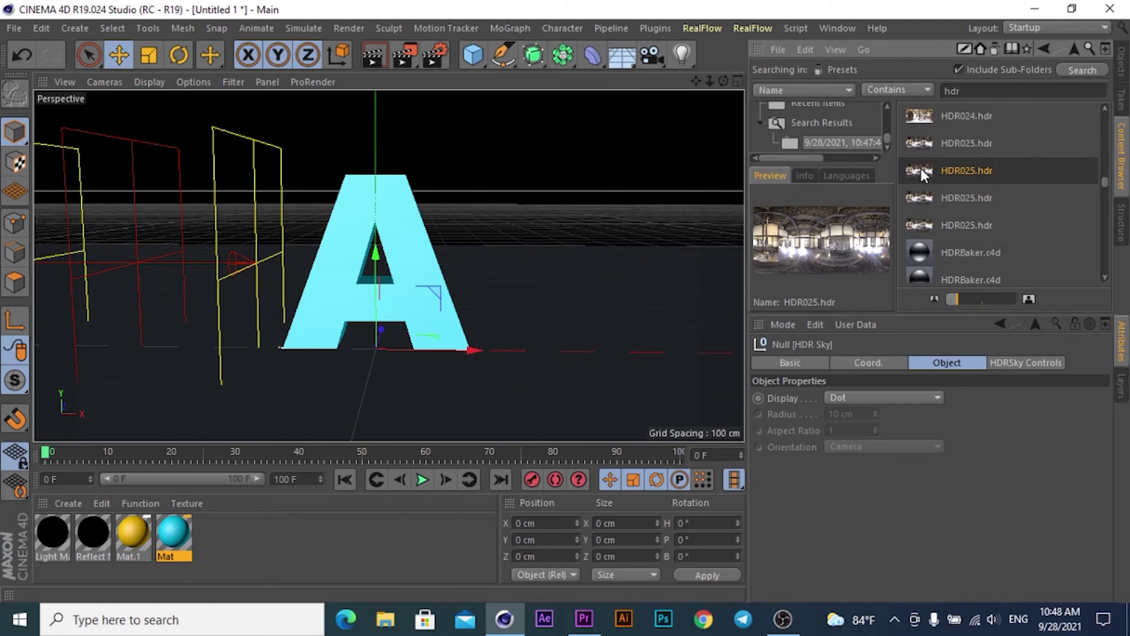
{"action": "left_click", "coordinate": [921, 141]}
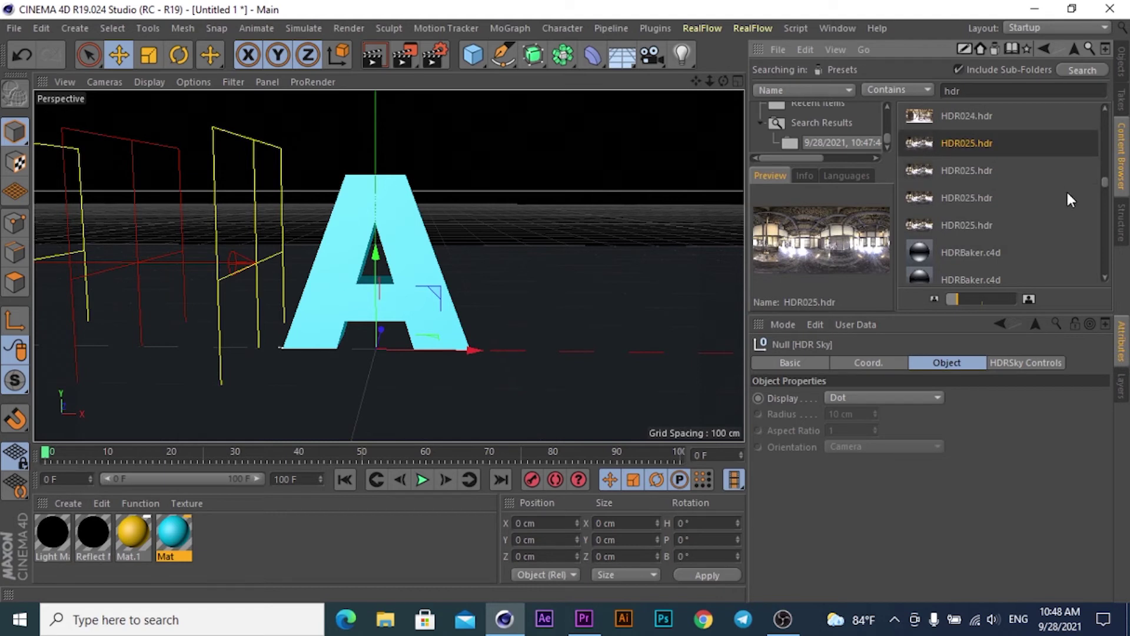
{"action": "left_click_drag", "start_coordinate": [1105, 186], "coordinate": [1104, 167]}
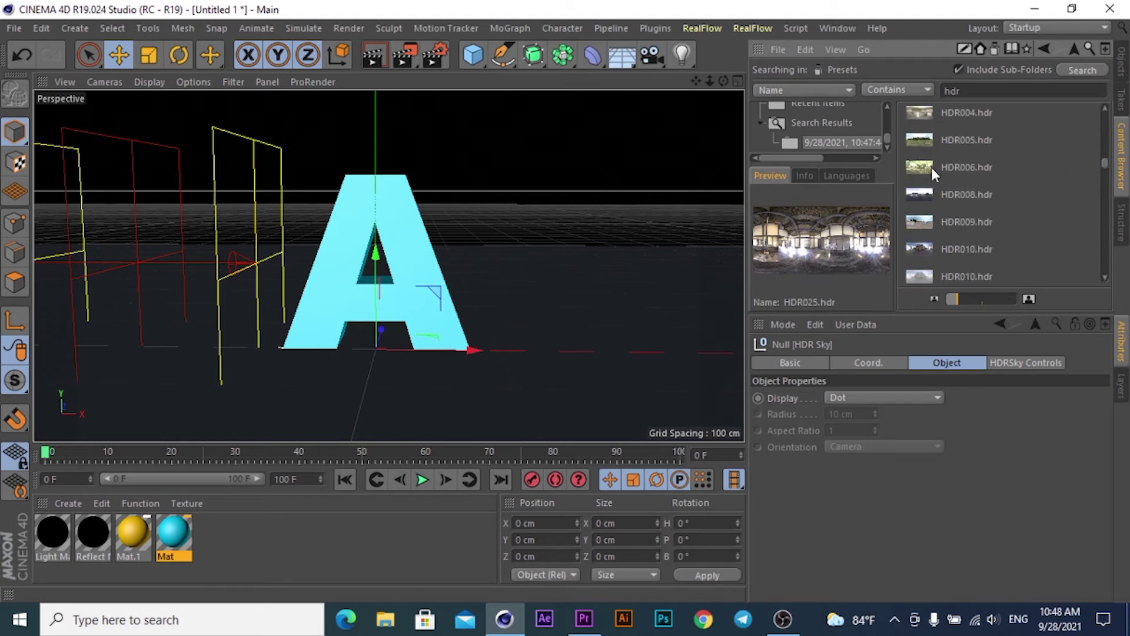
{"action": "left_click", "coordinate": [918, 166]}
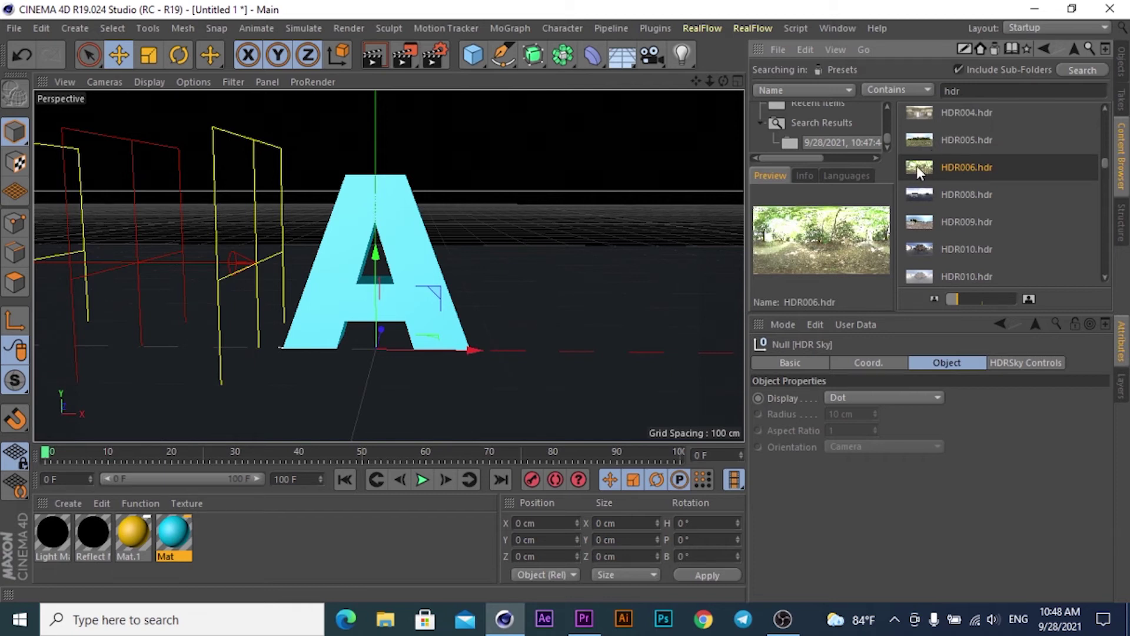
{"action": "left_click", "coordinate": [914, 139]}
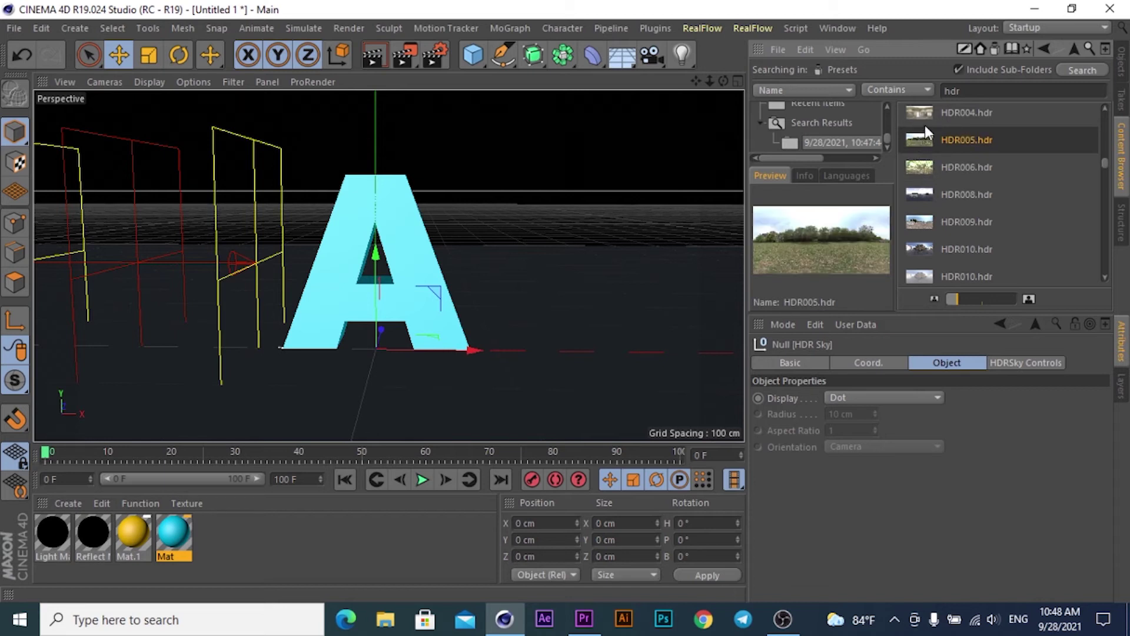
{"action": "left_click", "coordinate": [924, 116]}
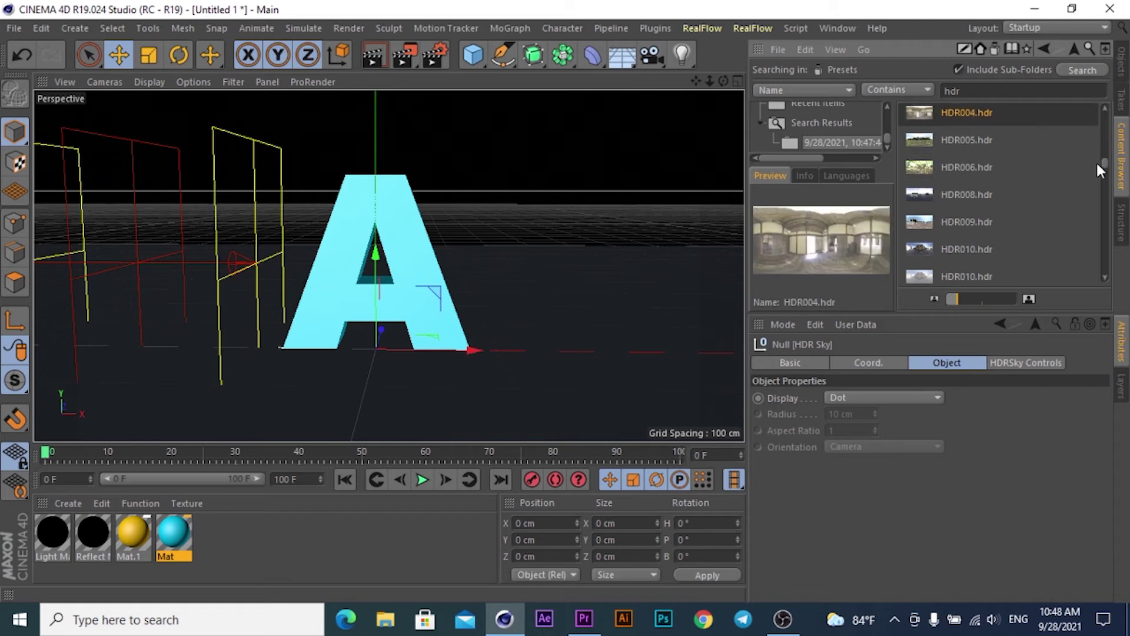
Preview HDR003 and HDR002, then settle on the HDR001 garden sky.
{"action": "scroll", "coordinate": [1104, 160], "scroll_direction": "up", "scroll_amount": 1}
{"action": "scroll", "coordinate": [1103, 160], "scroll_direction": "up", "scroll_amount": 2}
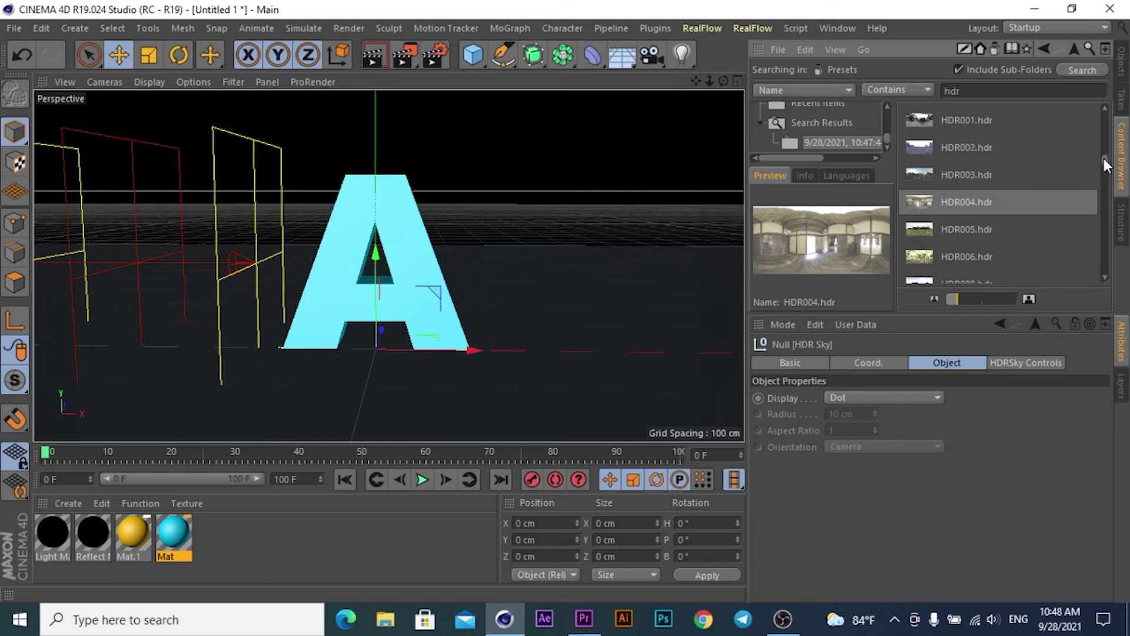
{"action": "left_click", "coordinate": [923, 174]}
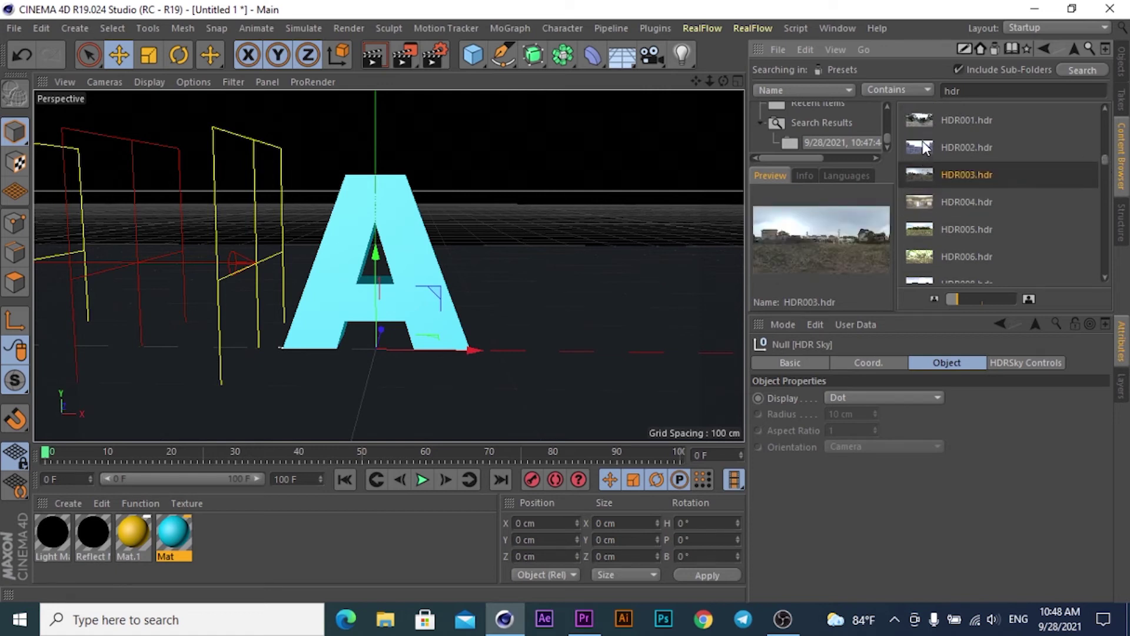
{"action": "left_click", "coordinate": [925, 148]}
{"action": "left_click", "coordinate": [922, 120]}
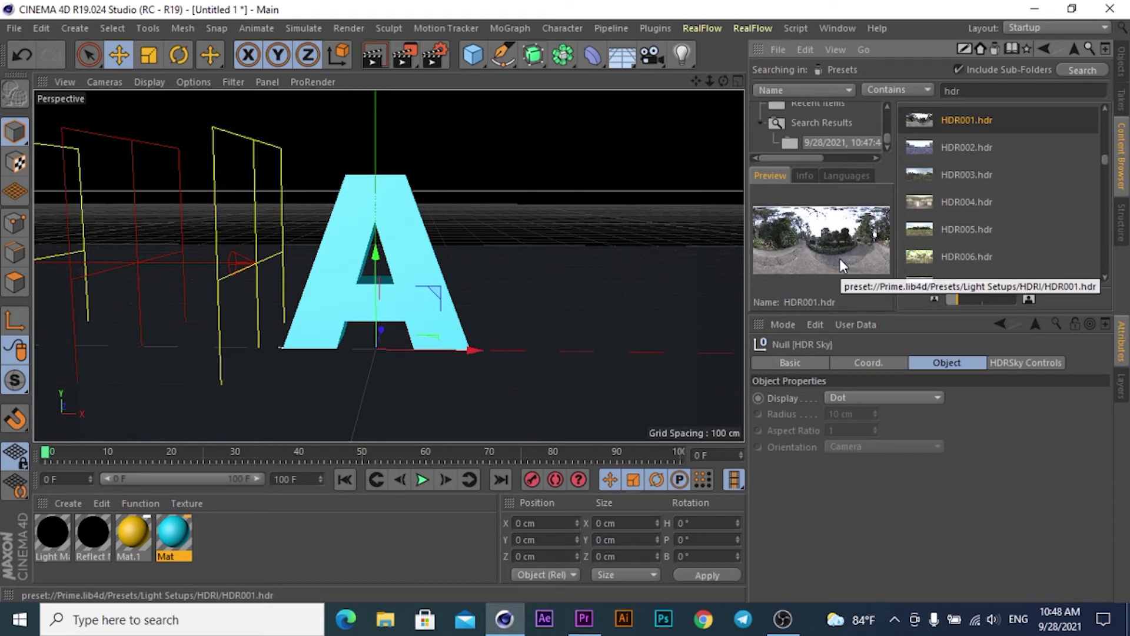
Enable the Color channel of the Light Material.
{"action": "double_click", "coordinate": [43, 529]}
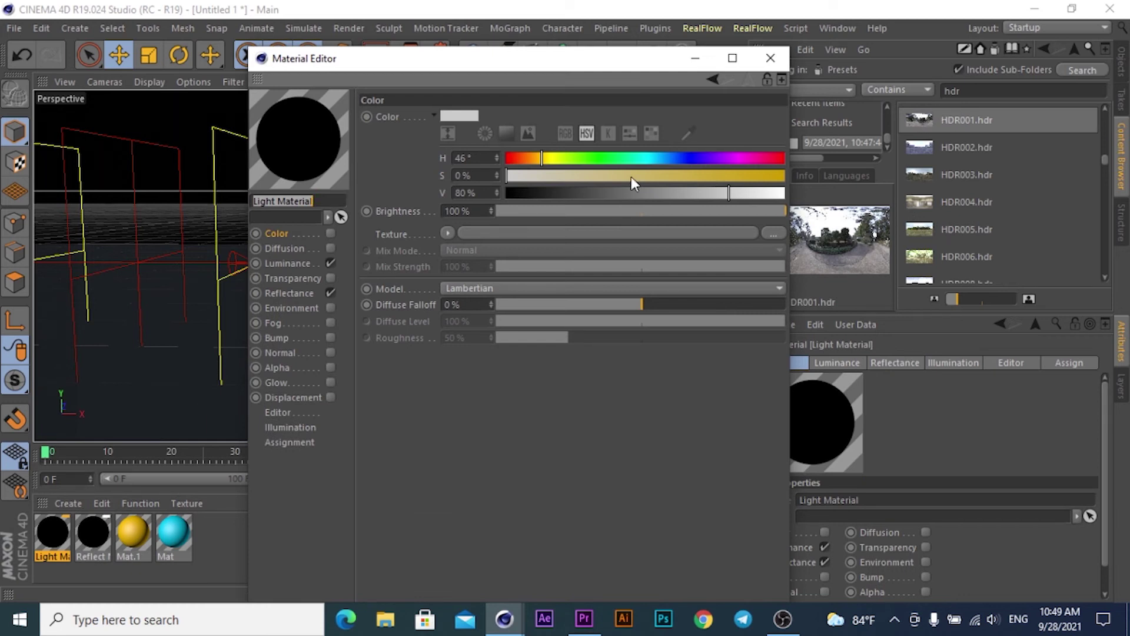
{"action": "left_click", "coordinate": [447, 233]}
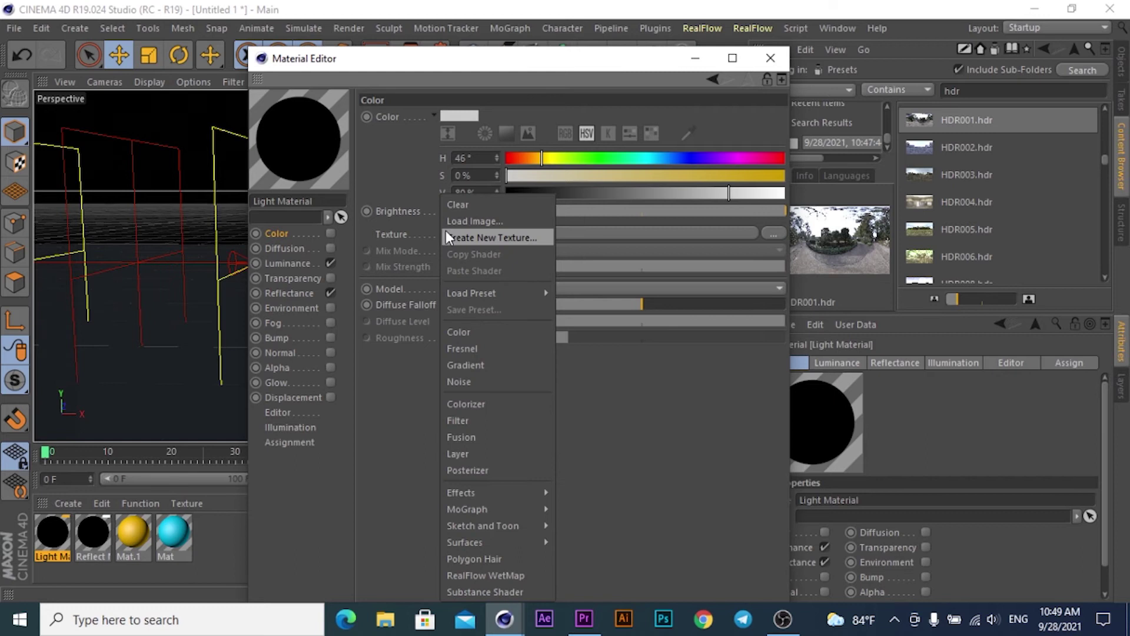
{"action": "left_click", "coordinate": [422, 235]}
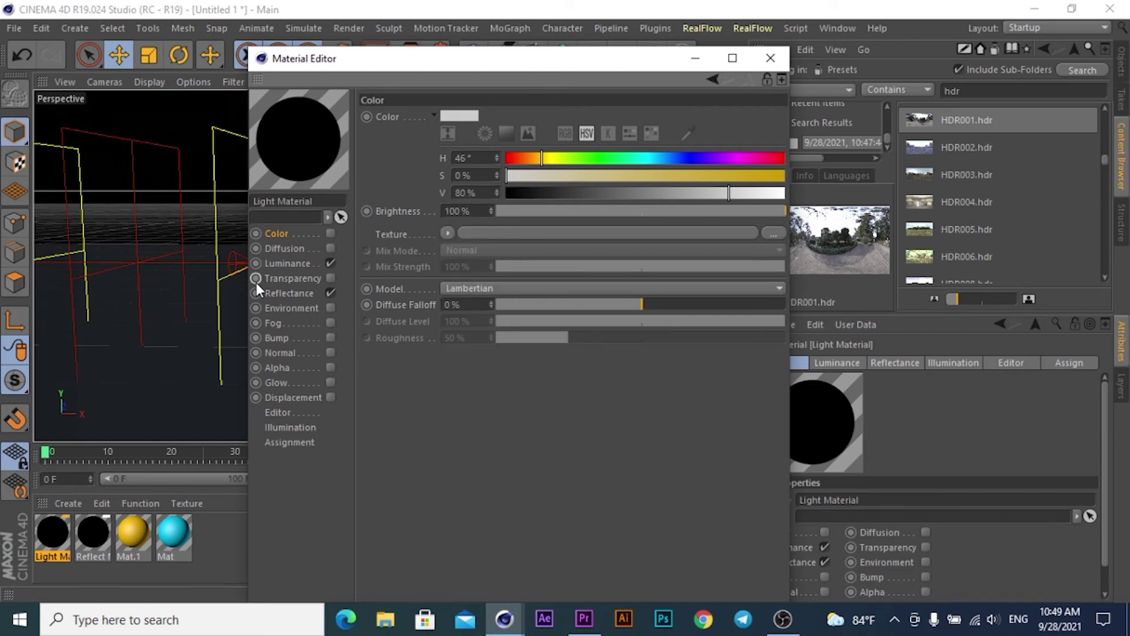
{"action": "left_click", "coordinate": [329, 233]}
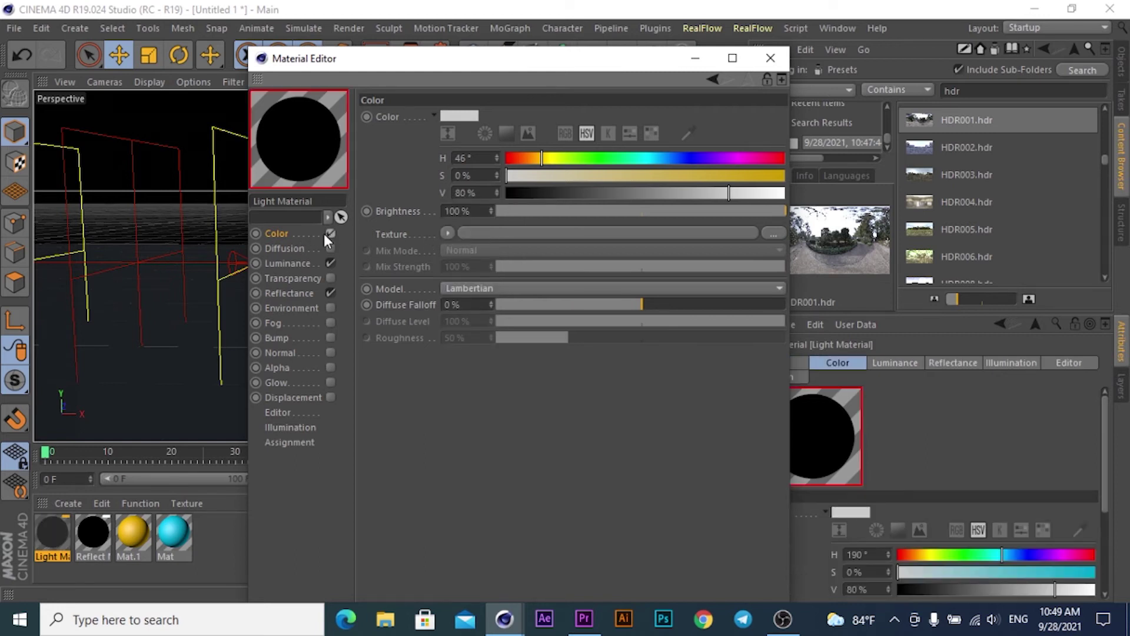
Keep Transparency off and enable Luminance, textured with HDR001.hdr.
{"action": "left_click", "coordinate": [330, 278]}
{"action": "left_click", "coordinate": [330, 263]}
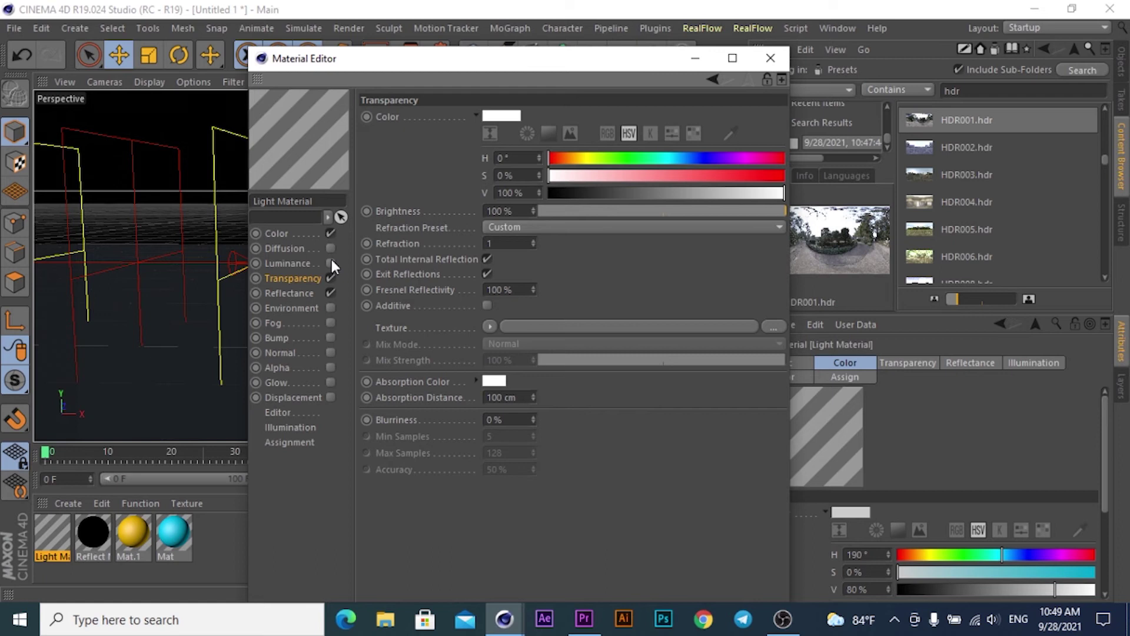
{"action": "left_click", "coordinate": [333, 279]}
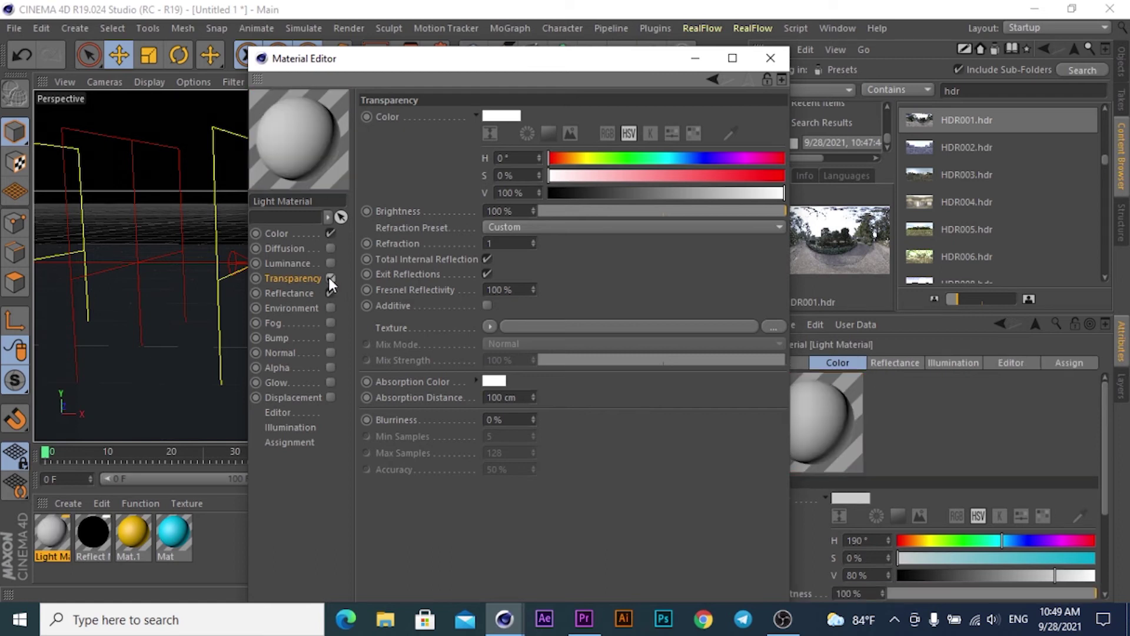
{"action": "left_click", "coordinate": [329, 277]}
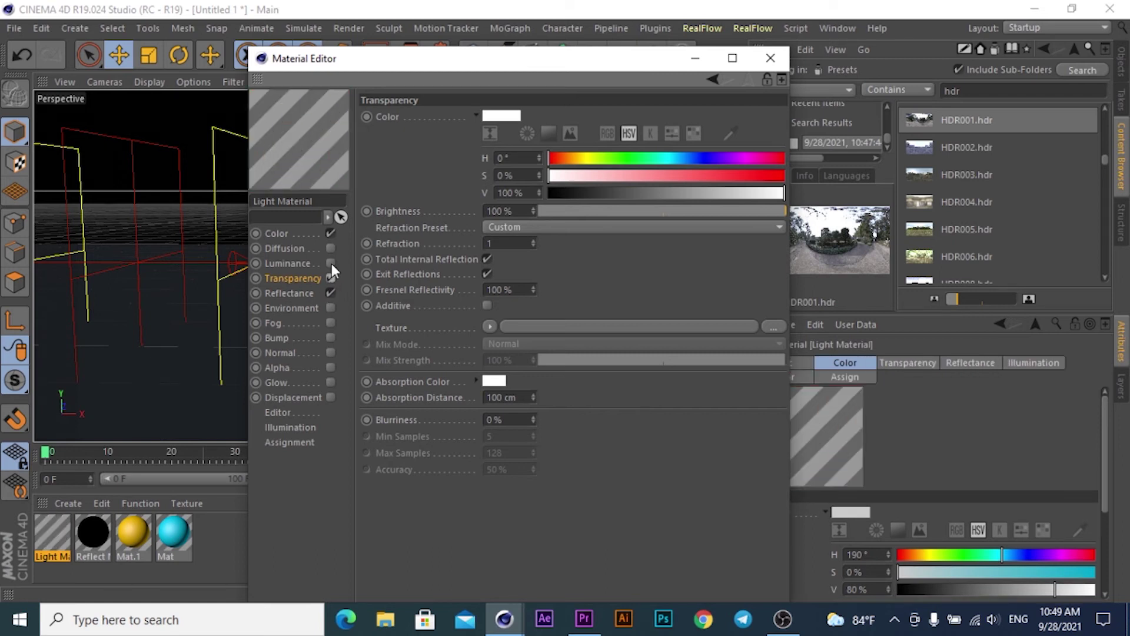
{"action": "left_click", "coordinate": [330, 278]}
{"action": "left_click", "coordinate": [331, 263]}
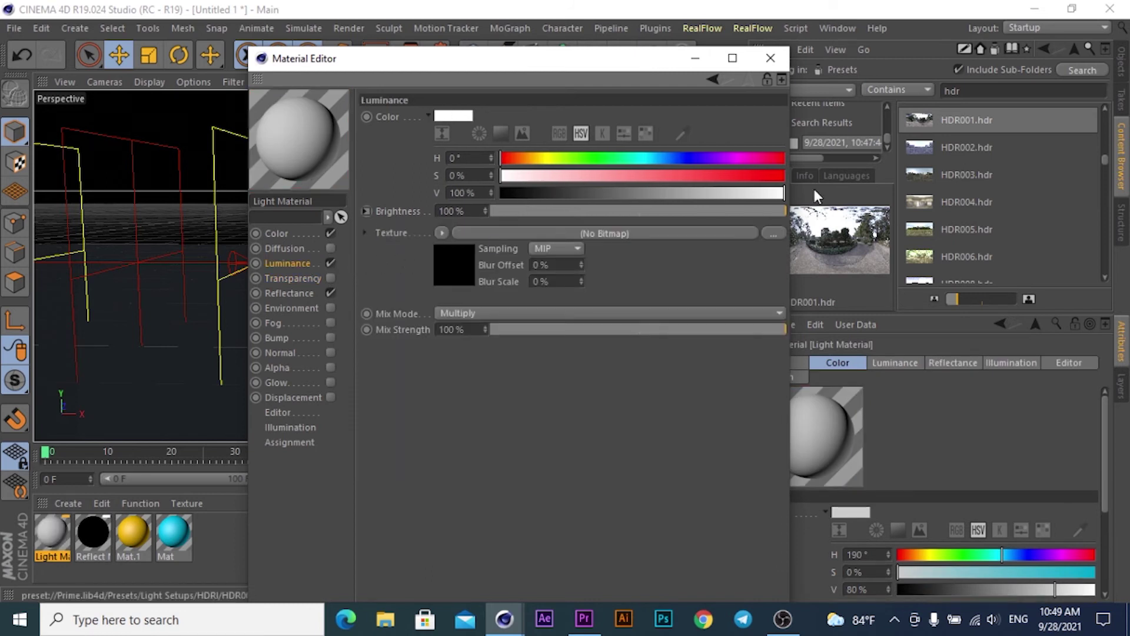
{"action": "left_click_drag", "start_coordinate": [911, 123], "coordinate": [459, 268]}
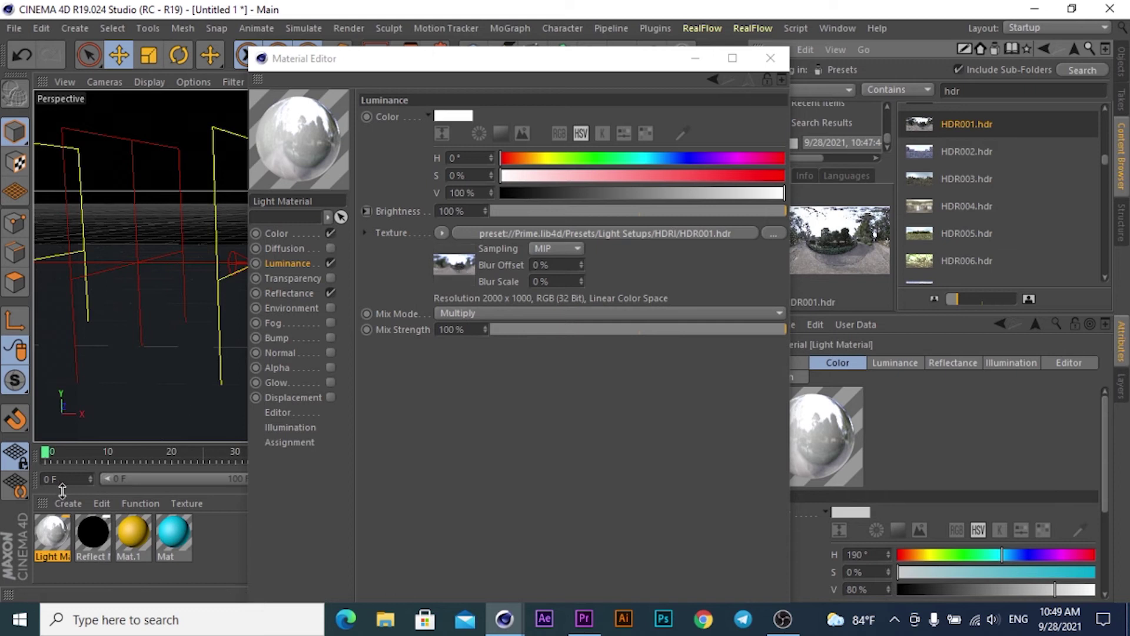
Give the Reflect Material HDR001.hdr as its Luminance texture and render the view.
{"action": "left_click", "coordinate": [769, 59]}
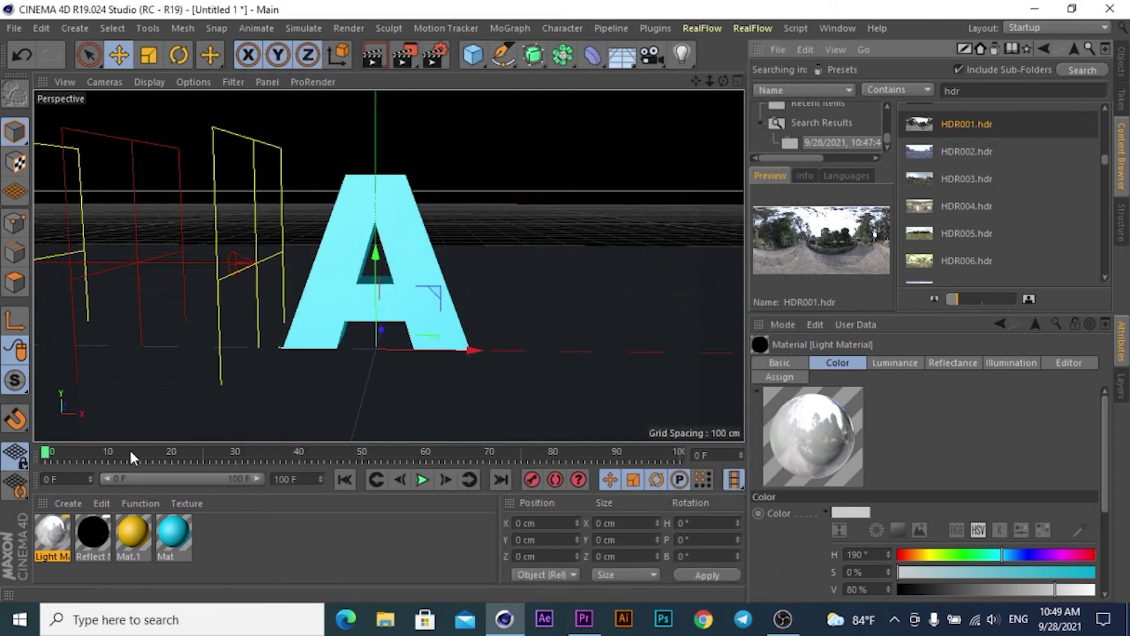
{"action": "double_click", "coordinate": [99, 542]}
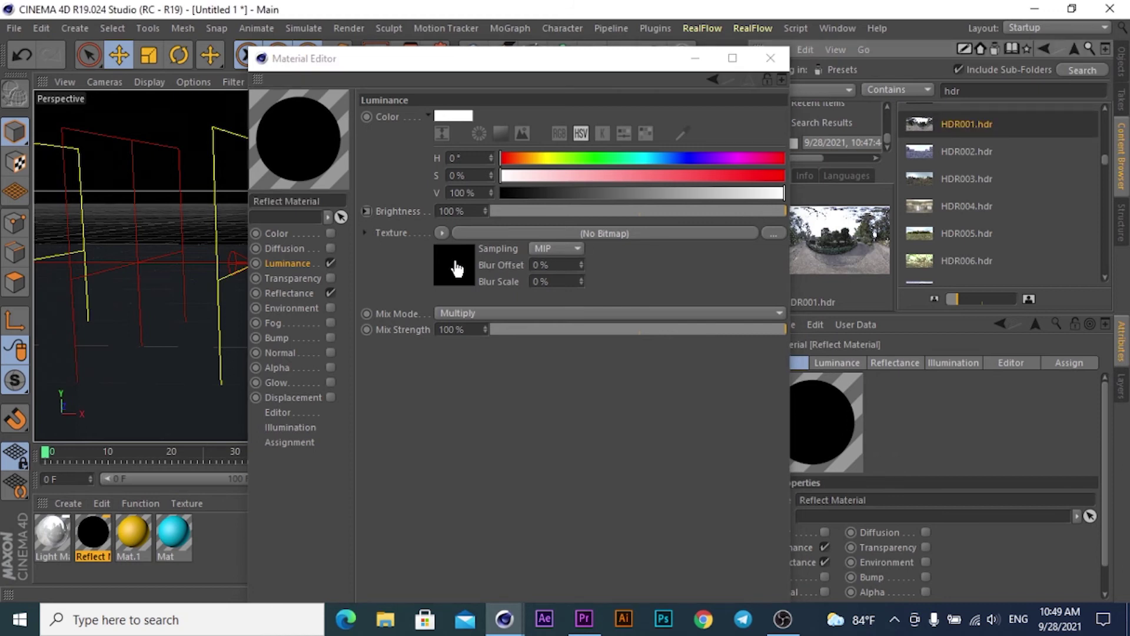
{"action": "left_click_drag", "start_coordinate": [925, 132], "coordinate": [456, 266]}
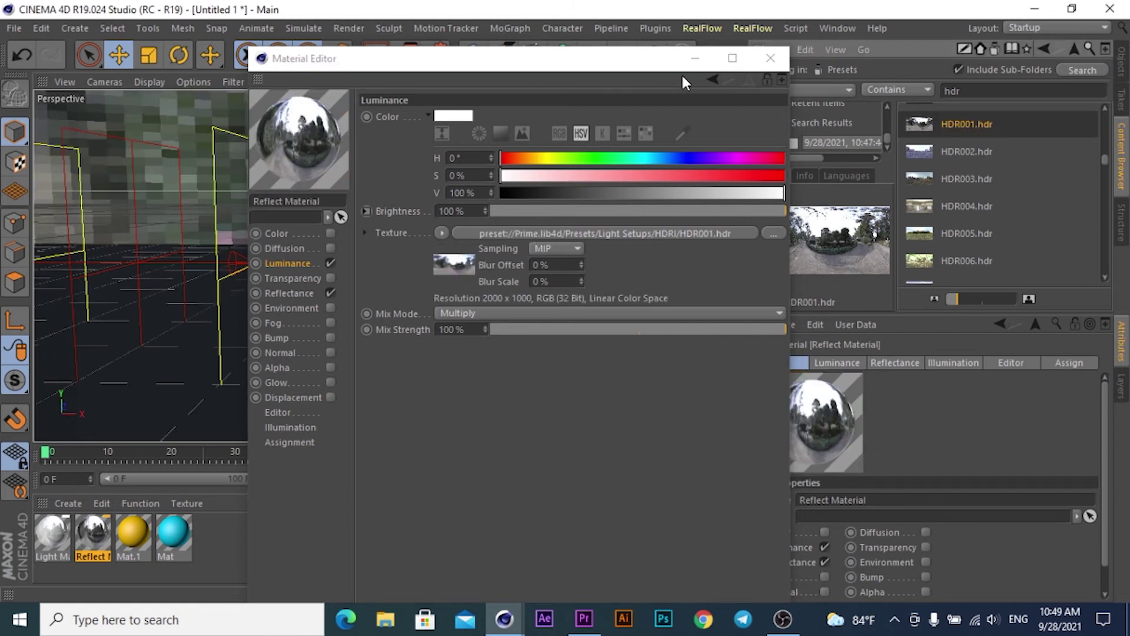
{"action": "left_click", "coordinate": [765, 62]}
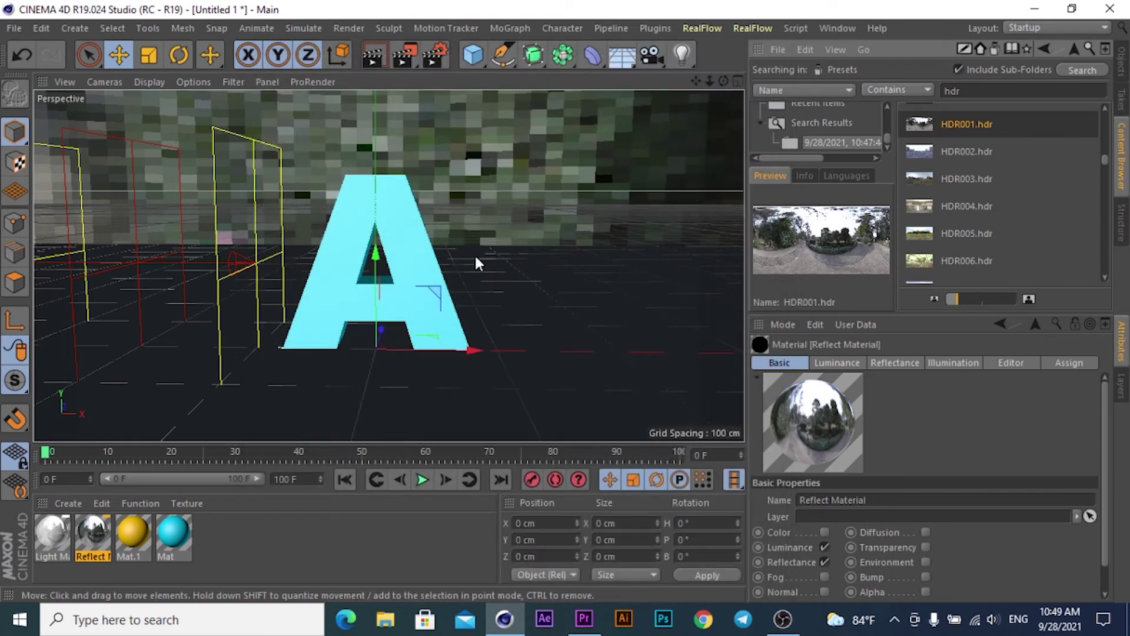
{"action": "left_click", "coordinate": [377, 56]}
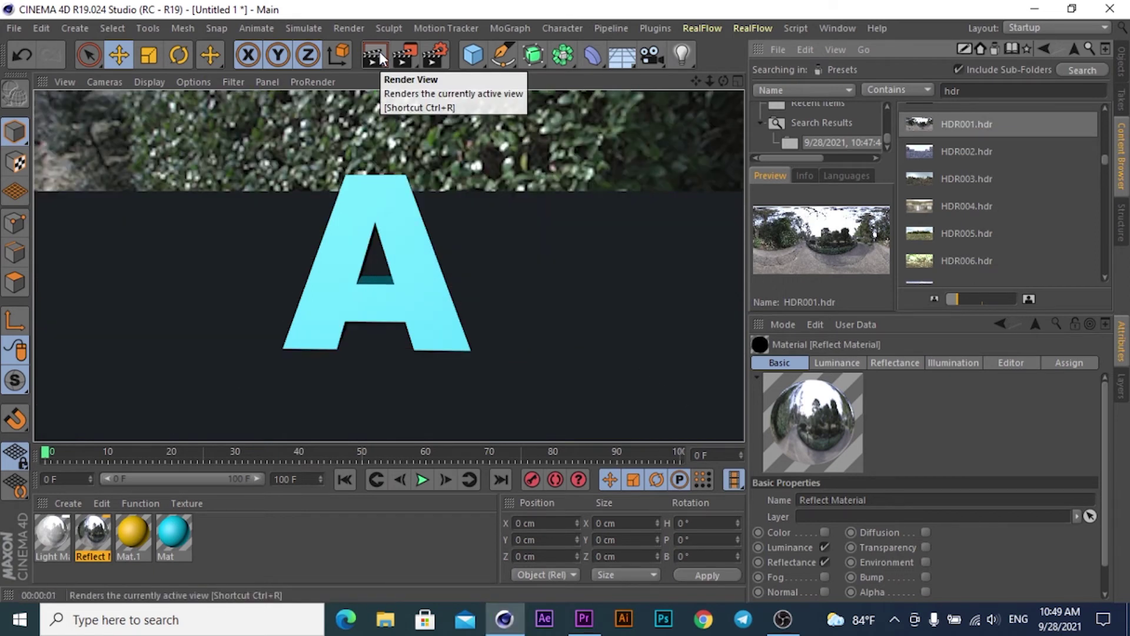
Delete the Floor object and render the view without it.
{"action": "left_click", "coordinate": [1122, 59]}
{"action": "left_click", "coordinate": [772, 86]}
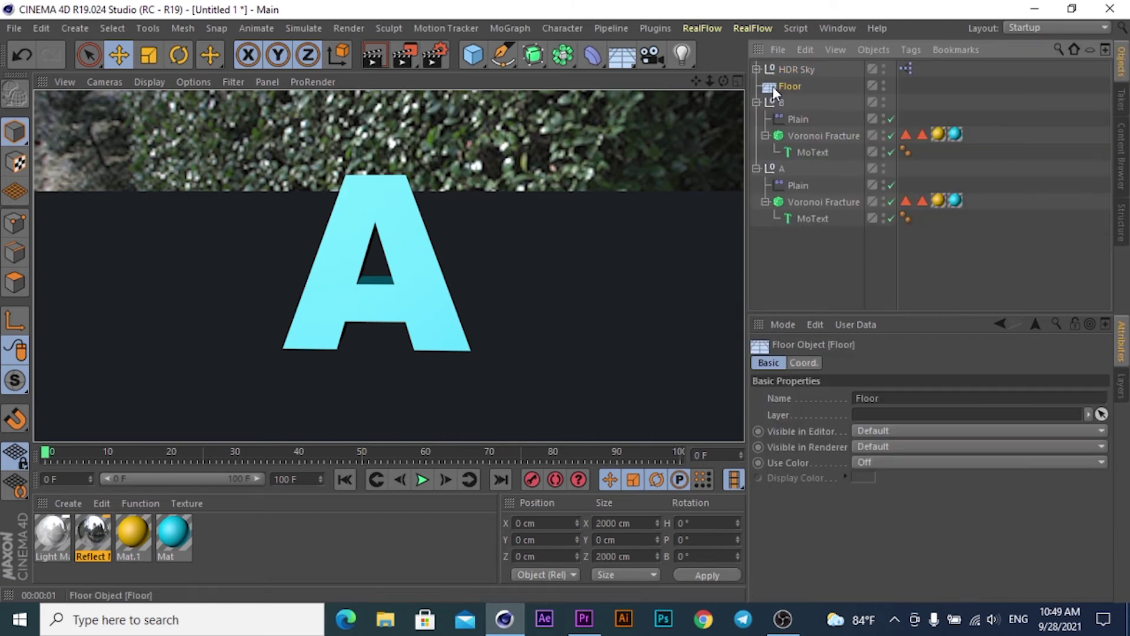
{"action": "key", "text": "Delete"}
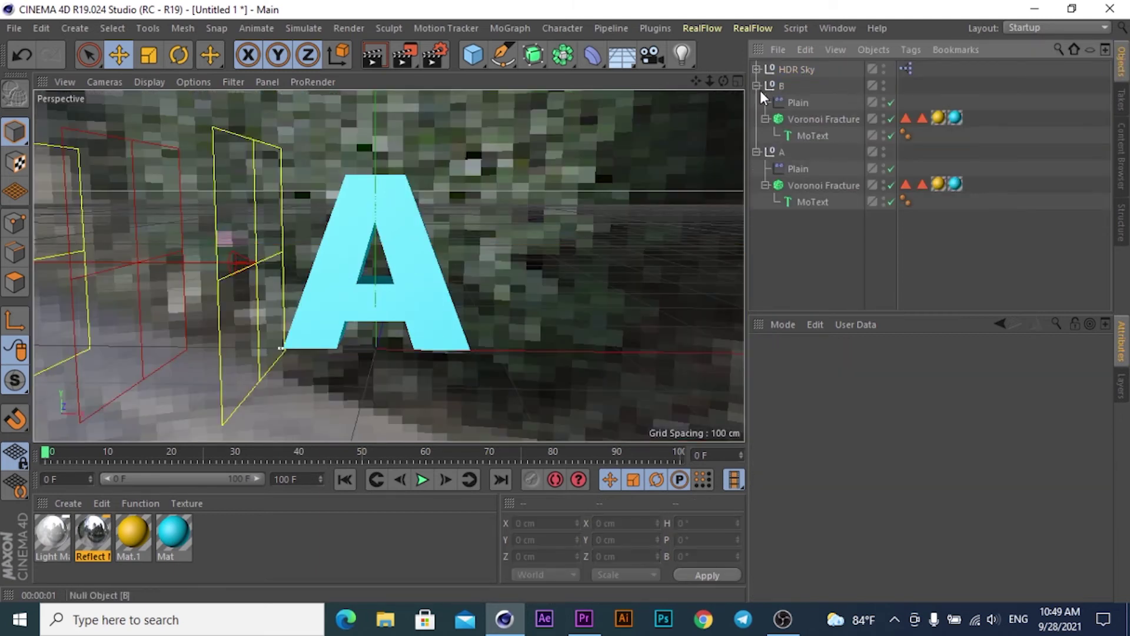
{"action": "left_click", "coordinate": [375, 56]}
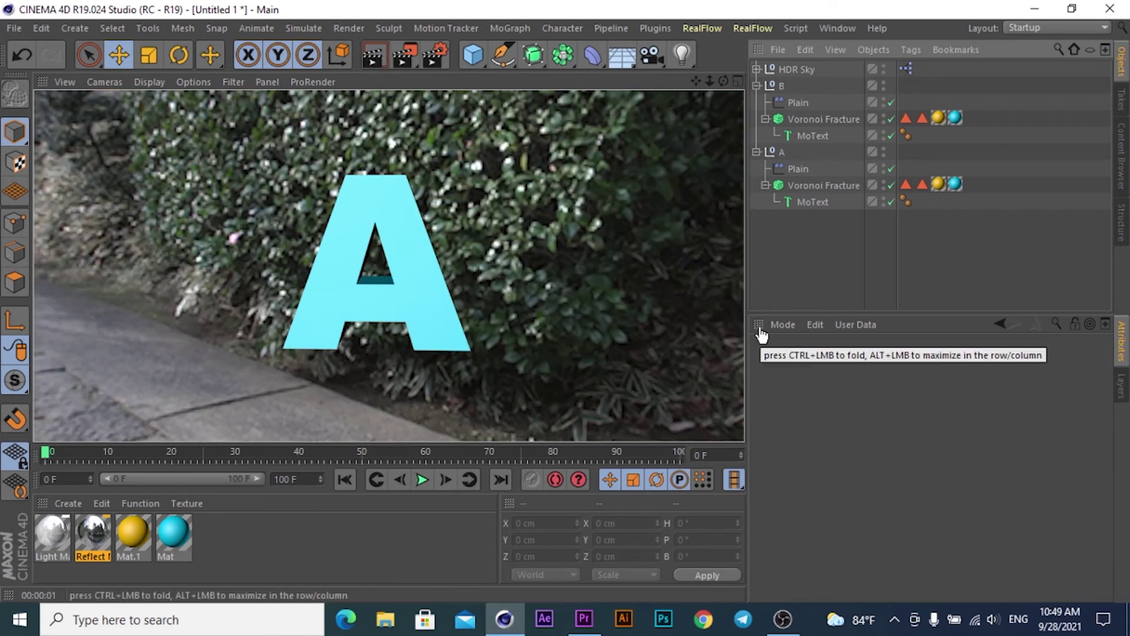
Reframe the view and re-render the cyan A against the garden hedge.
{"action": "left_click", "coordinate": [710, 81]}
{"action": "scroll", "coordinate": [388, 266], "scroll_direction": "down", "scroll_amount": 3}
{"action": "scroll", "coordinate": [388, 266], "scroll_direction": "down", "scroll_amount": 2}
{"action": "scroll", "coordinate": [389, 266], "scroll_direction": "up", "scroll_amount": 1}
{"action": "scroll", "coordinate": [388, 266], "scroll_direction": "up", "scroll_amount": 2}
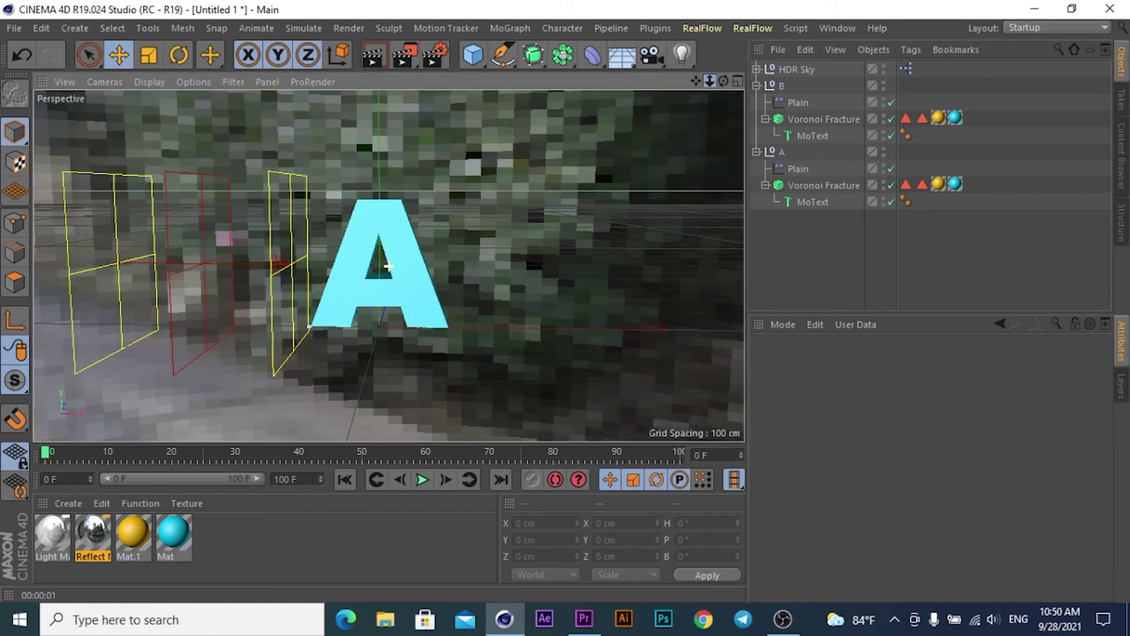
{"action": "left_click", "coordinate": [373, 55]}
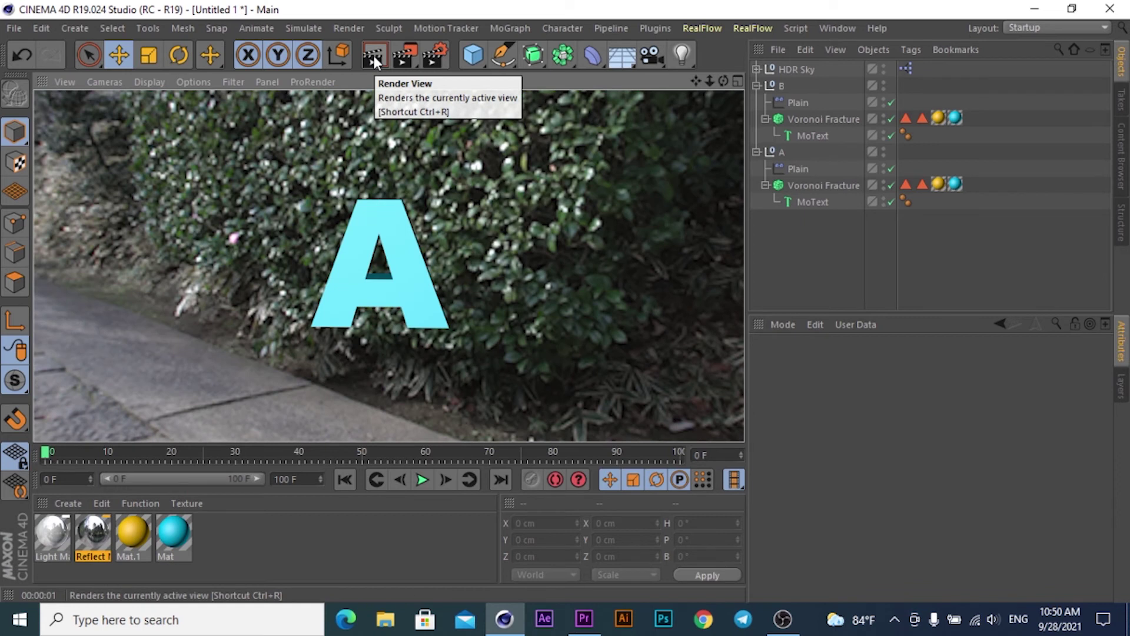
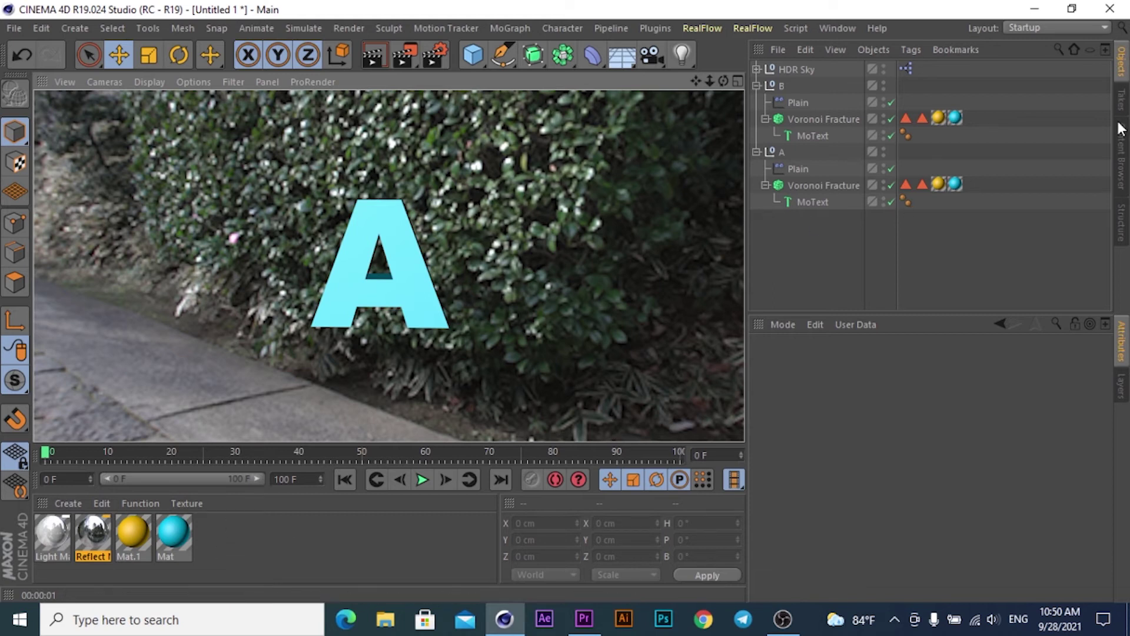
Show the Content Browser's 'hdr' preset results and preview Cityscape, Cloudy - VHDRI and 01_Studio.
{"action": "left_click", "coordinate": [1122, 152]}
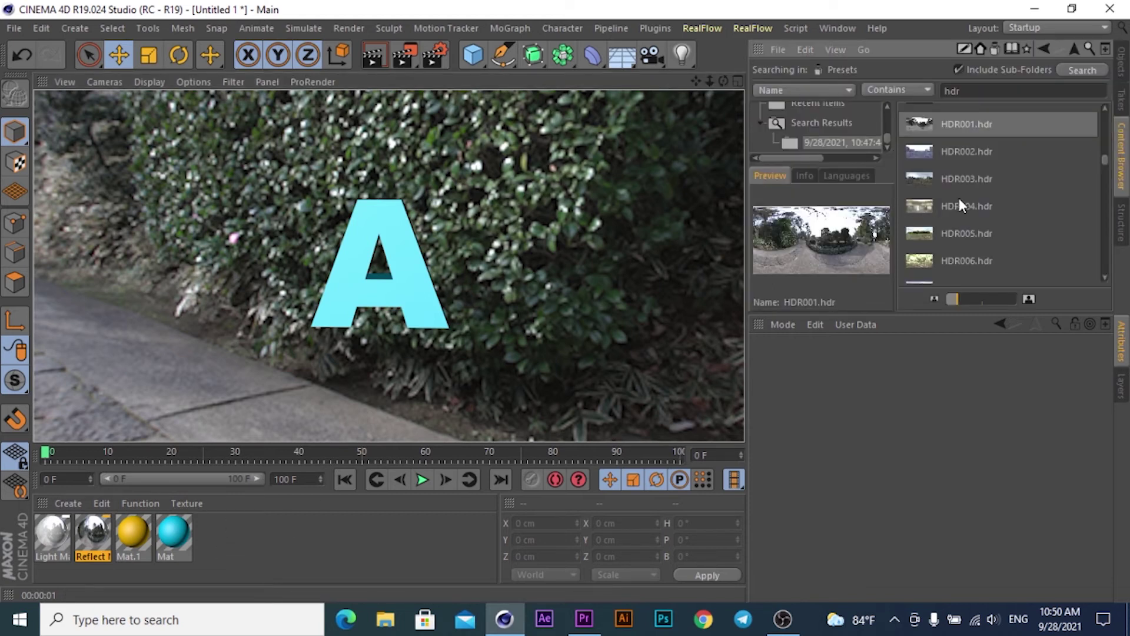
{"action": "scroll", "coordinate": [959, 197], "scroll_direction": "down", "scroll_amount": 5}
{"action": "scroll", "coordinate": [959, 198], "scroll_direction": "up", "scroll_amount": 2}
{"action": "scroll", "coordinate": [959, 198], "scroll_direction": "up", "scroll_amount": 2}
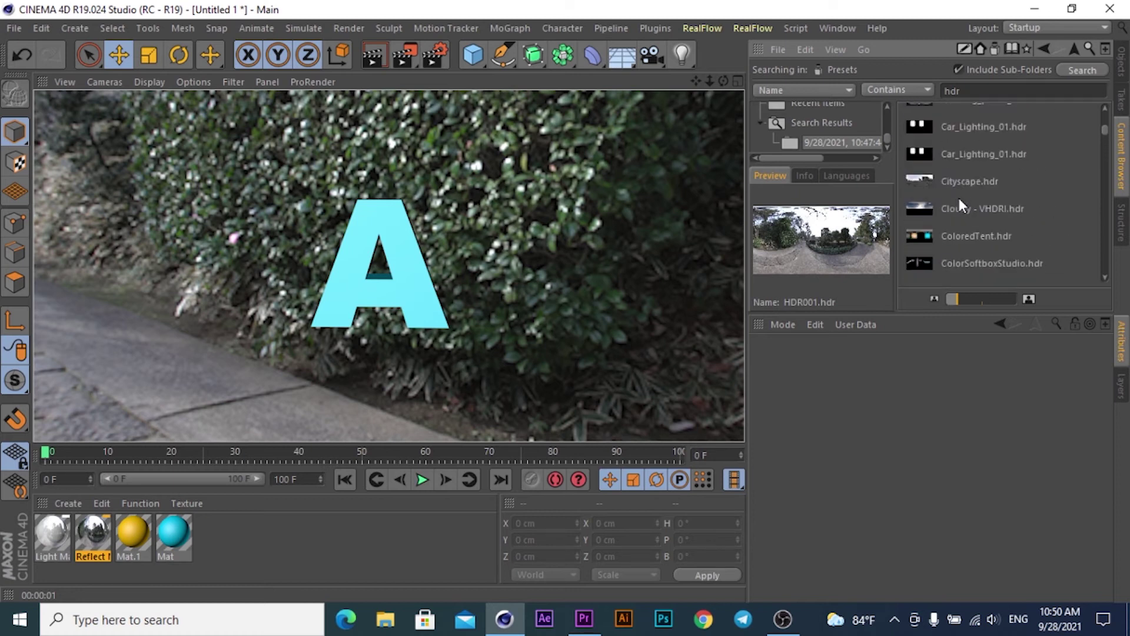
{"action": "left_click", "coordinate": [925, 186]}
{"action": "left_click", "coordinate": [922, 207]}
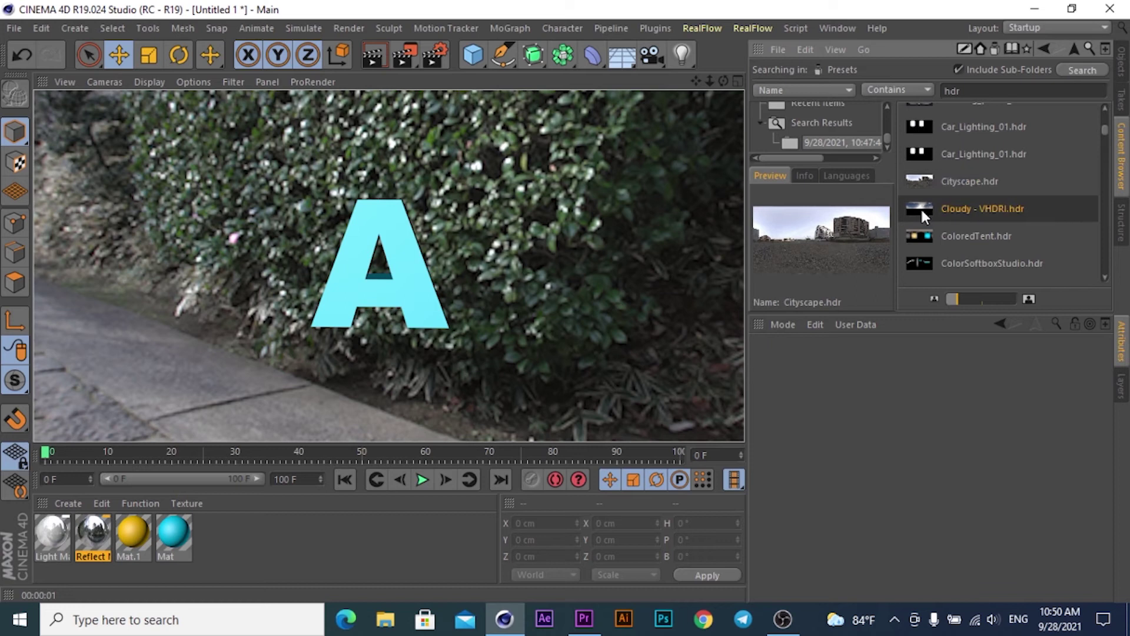
{"action": "scroll", "coordinate": [993, 187], "scroll_direction": "up", "scroll_amount": 2}
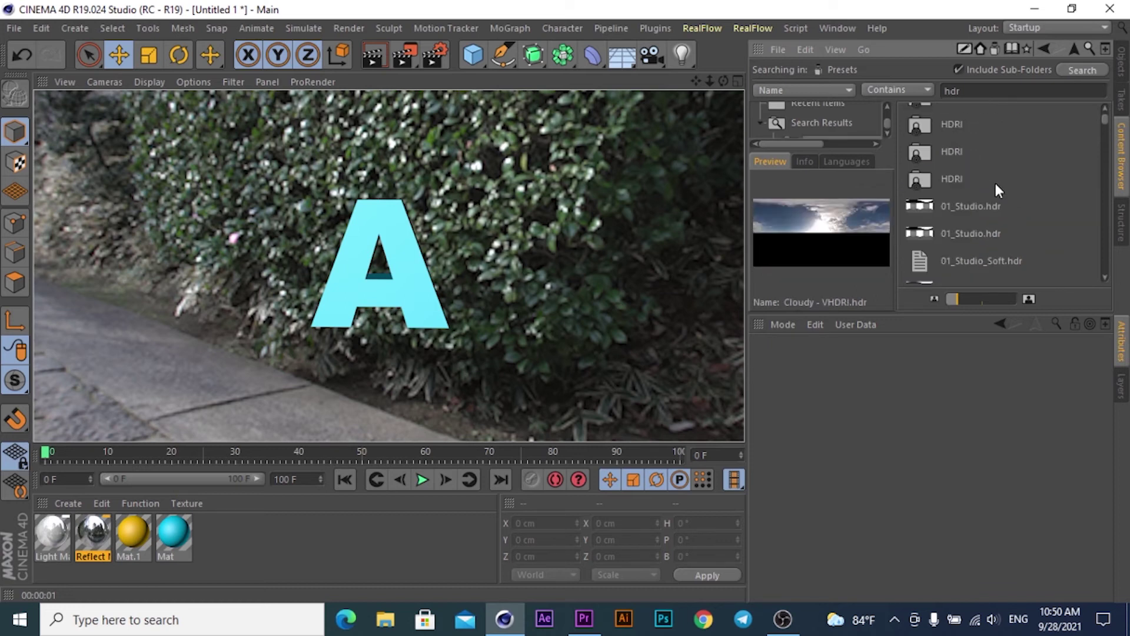
{"action": "left_click", "coordinate": [920, 202]}
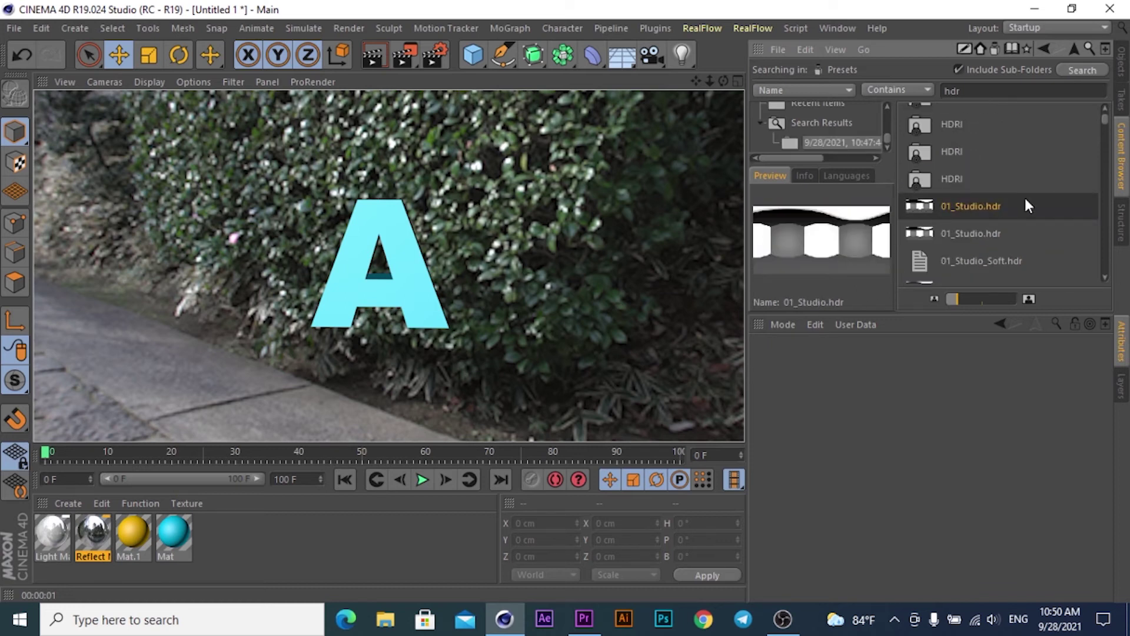
Preview Cityscape.hdr and Cloudy - VHDRI.hdr again.
{"action": "scroll", "coordinate": [1025, 198], "scroll_direction": "down", "scroll_amount": 1}
{"action": "scroll", "coordinate": [995, 206], "scroll_direction": "down", "scroll_amount": 1}
{"action": "scroll", "coordinate": [994, 203], "scroll_direction": "down", "scroll_amount": 1}
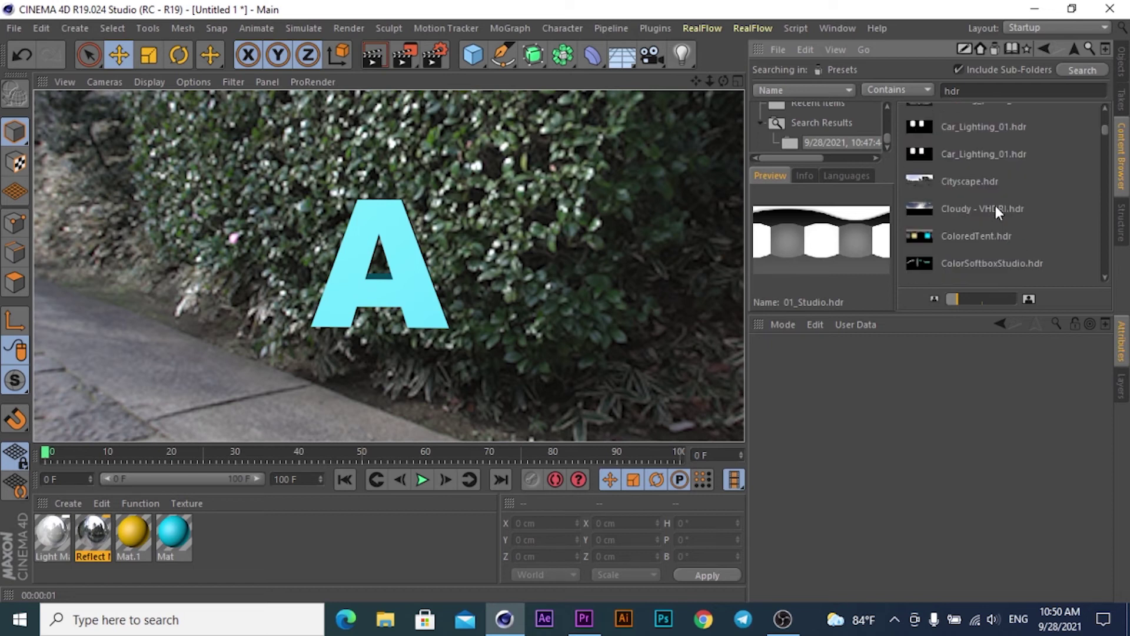
{"action": "left_click", "coordinate": [927, 183]}
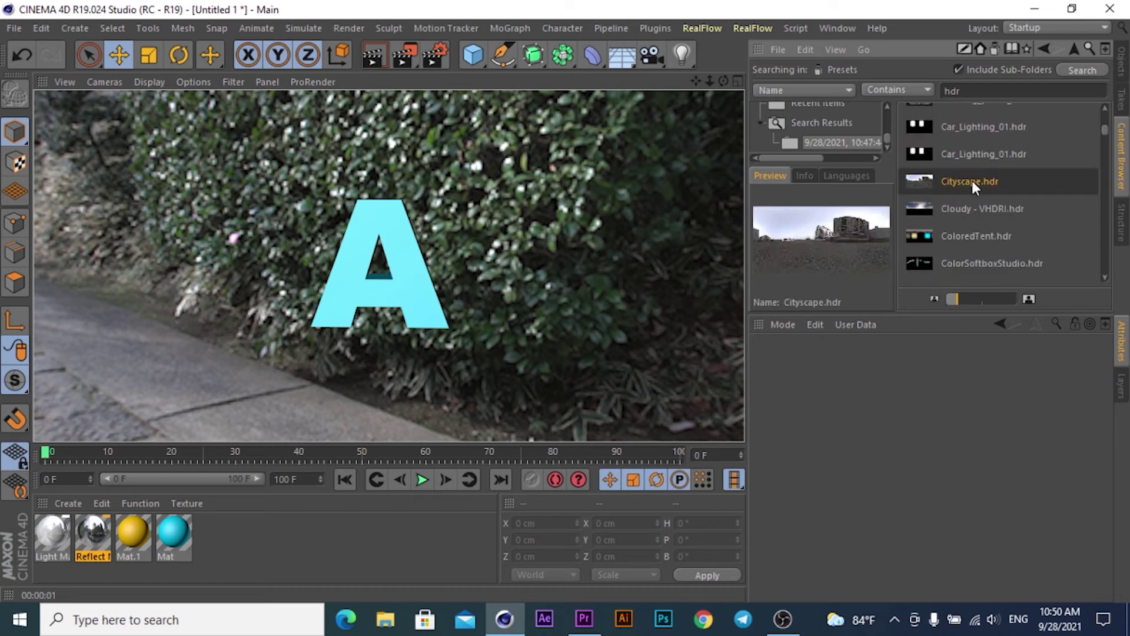
{"action": "left_click", "coordinate": [918, 208]}
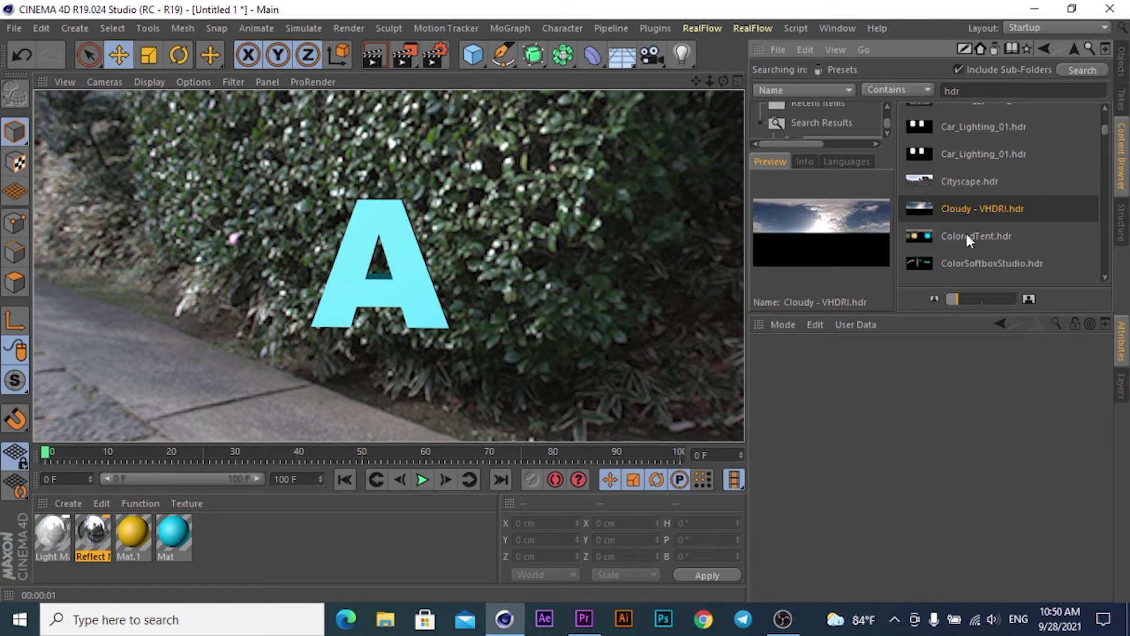
{"action": "scroll", "coordinate": [1040, 193], "scroll_direction": "down", "scroll_amount": 1}
{"action": "scroll", "coordinate": [1040, 193], "scroll_direction": "down", "scroll_amount": 1}
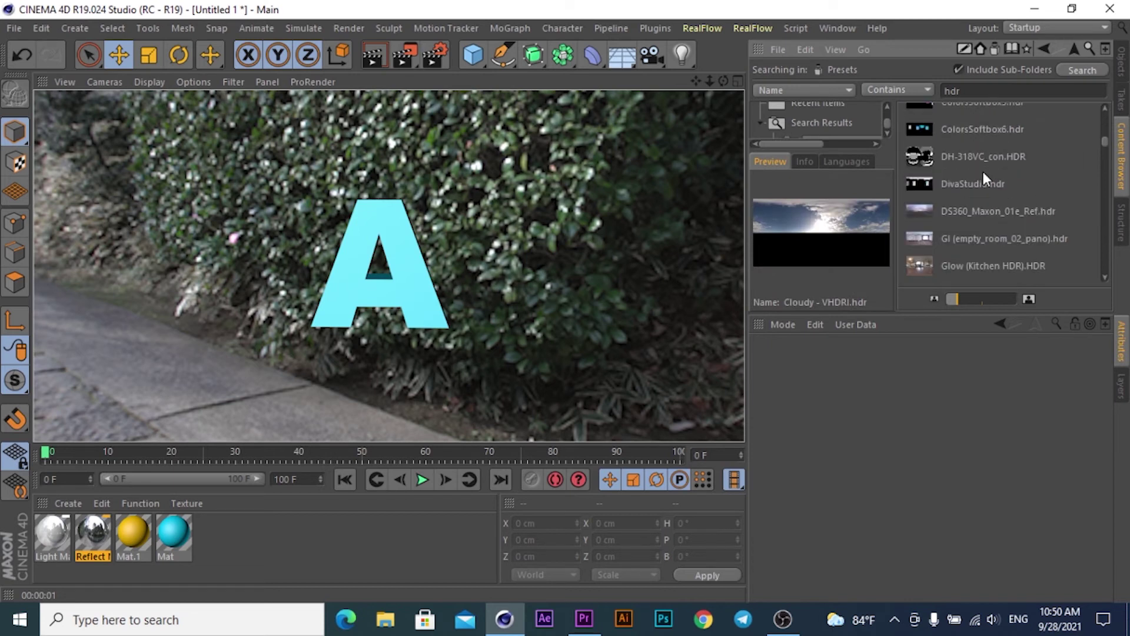
Preview the DH-318VC_con, GI (empty_room_02_pano) and Glow (Kitchen HDR) environments.
{"action": "left_click", "coordinate": [925, 156]}
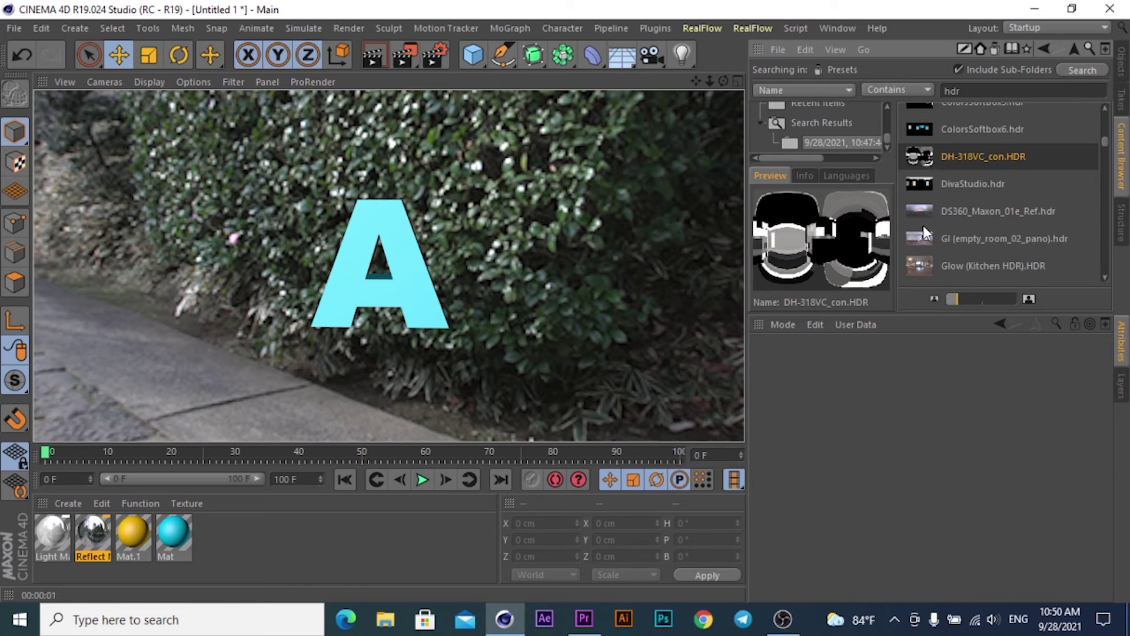
{"action": "left_click", "coordinate": [917, 245]}
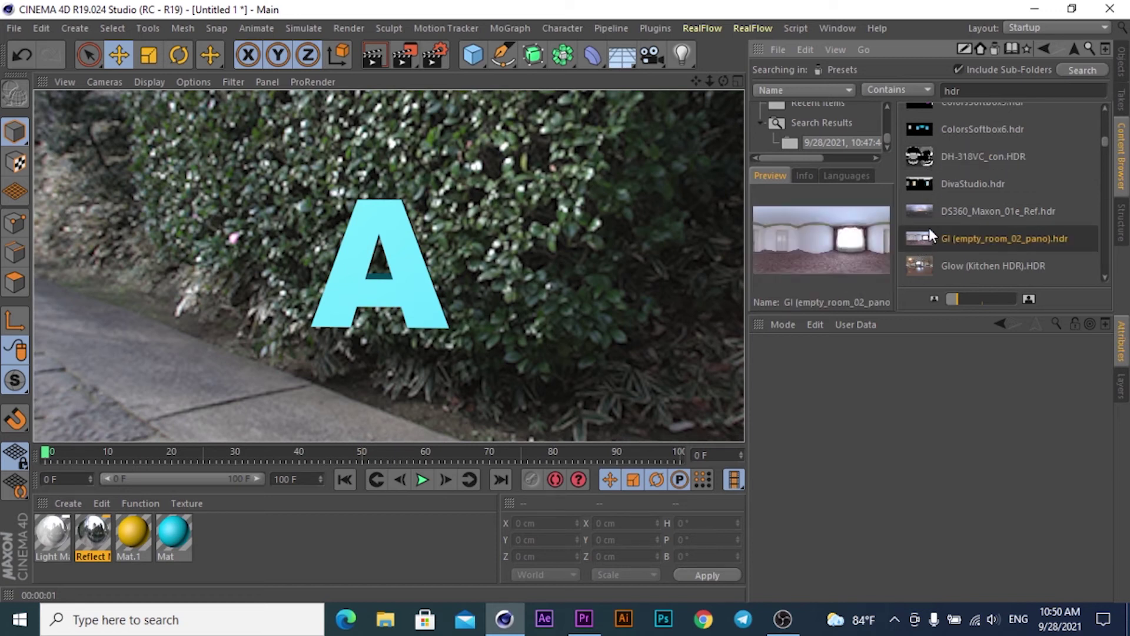
{"action": "scroll", "coordinate": [935, 224], "scroll_direction": "down", "scroll_amount": 2}
{"action": "scroll", "coordinate": [935, 224], "scroll_direction": "down", "scroll_amount": 2}
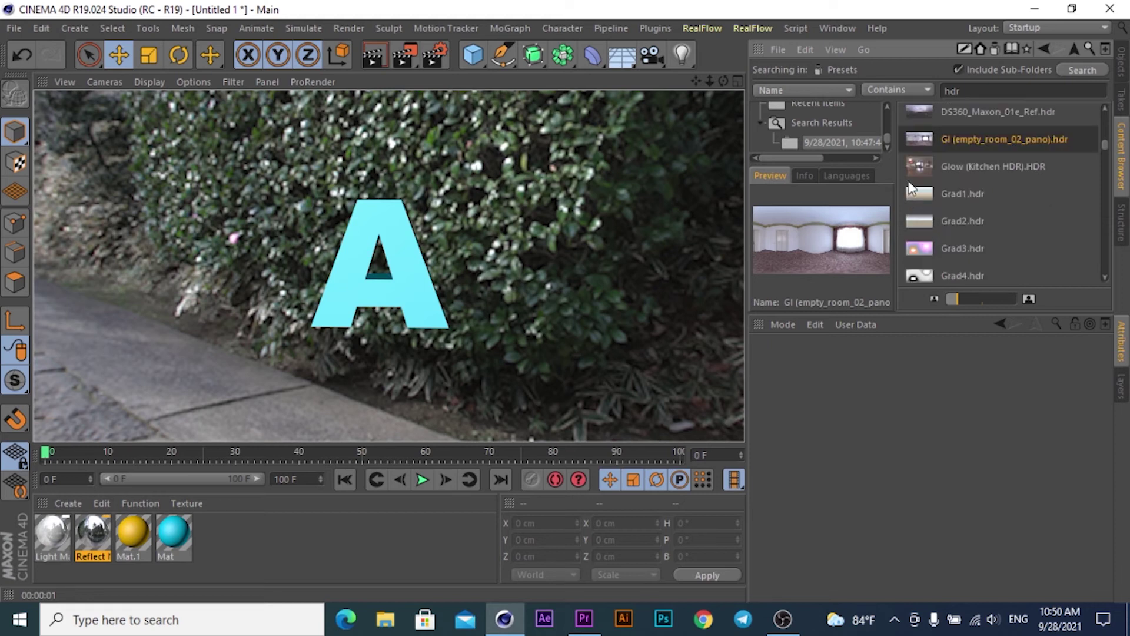
{"action": "left_click", "coordinate": [922, 161]}
{"action": "scroll", "coordinate": [927, 173], "scroll_direction": "down", "scroll_amount": 2}
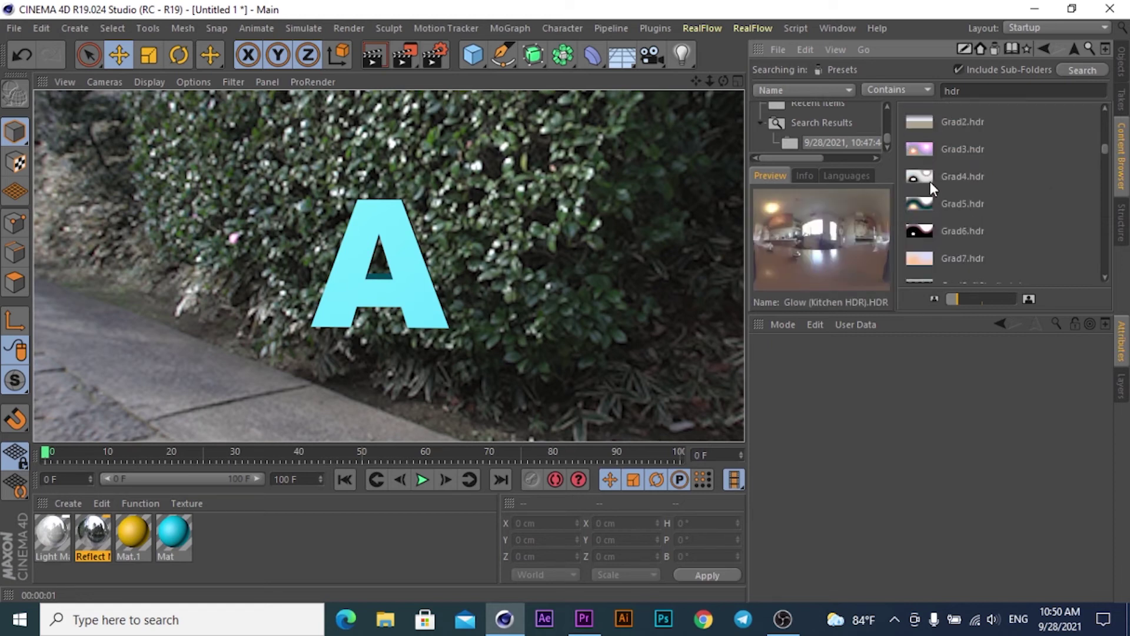
{"action": "scroll", "coordinate": [930, 181], "scroll_direction": "down", "scroll_amount": 2}
{"action": "scroll", "coordinate": [970, 175], "scroll_direction": "down", "scroll_amount": 2}
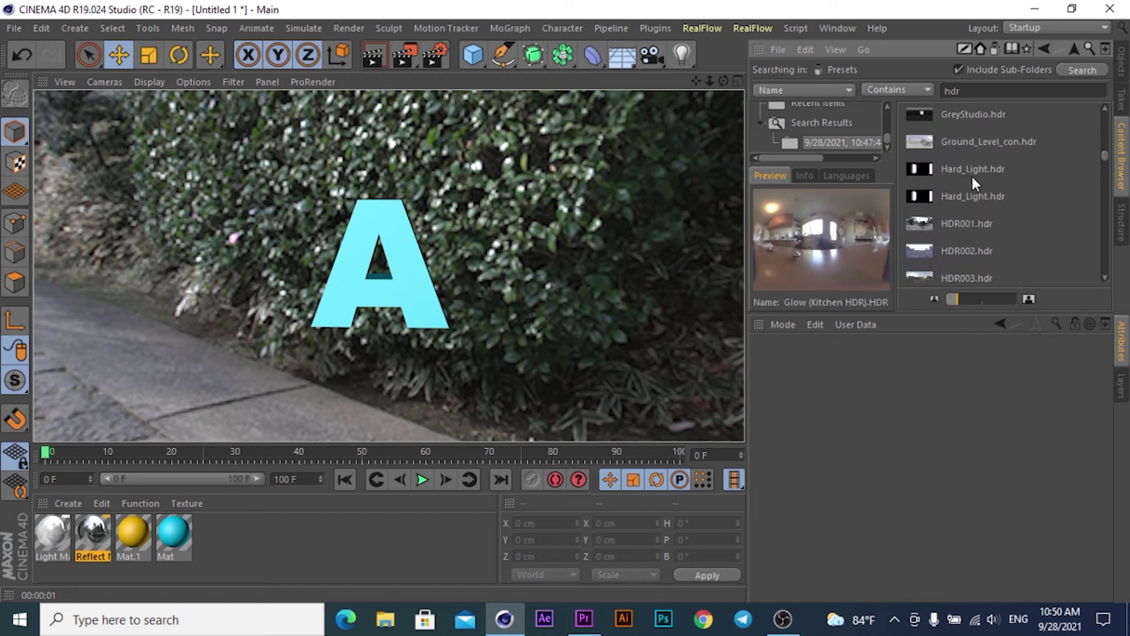
Preview the HDR001 through HDR006 environment images.
{"action": "left_click", "coordinate": [924, 221]}
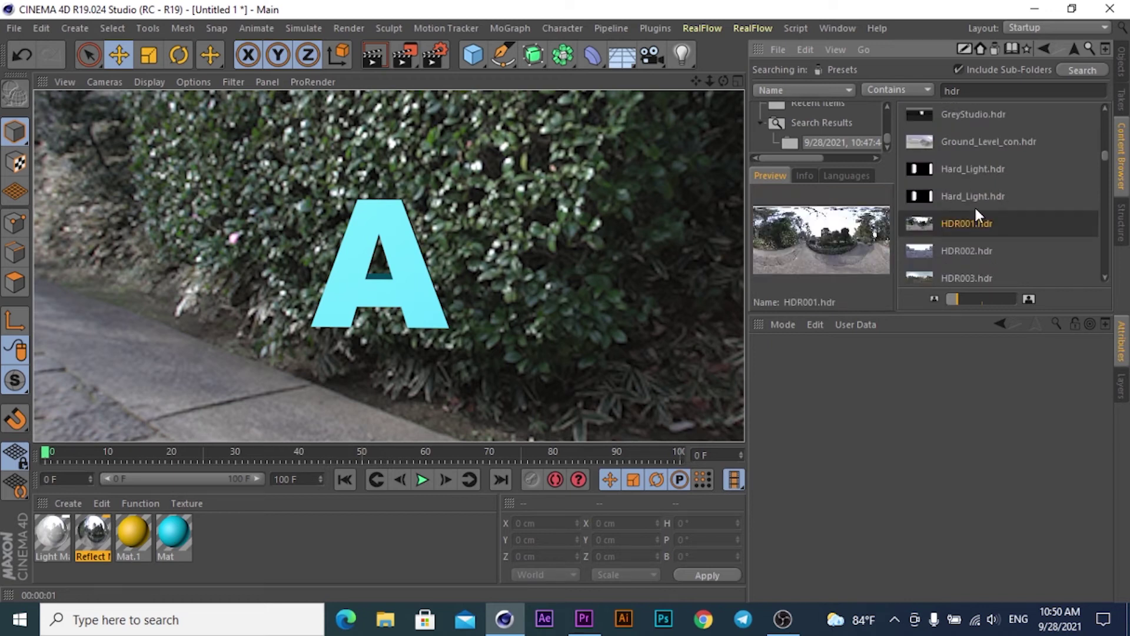
{"action": "scroll", "coordinate": [975, 210], "scroll_direction": "down", "scroll_amount": 2}
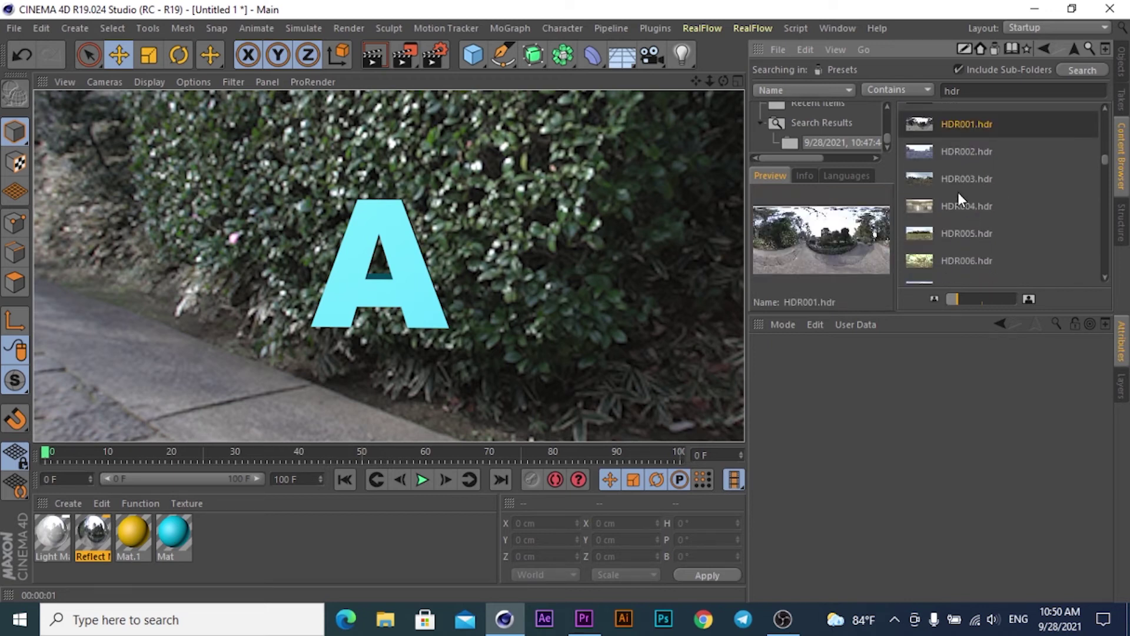
{"action": "left_click", "coordinate": [925, 155]}
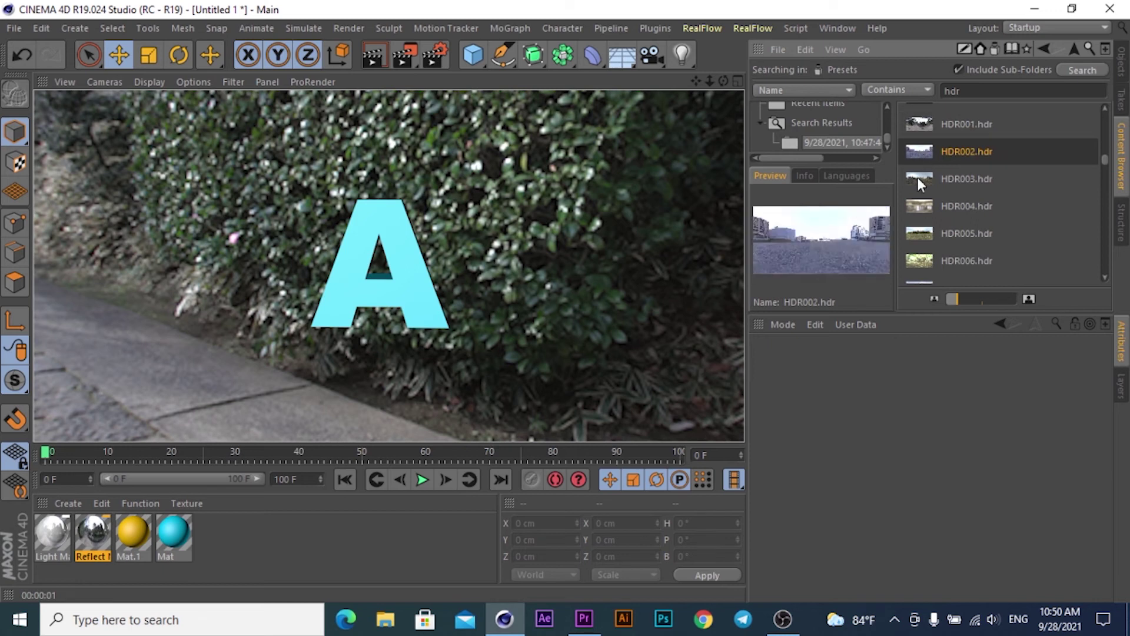
{"action": "left_click", "coordinate": [917, 177]}
{"action": "left_click", "coordinate": [920, 209]}
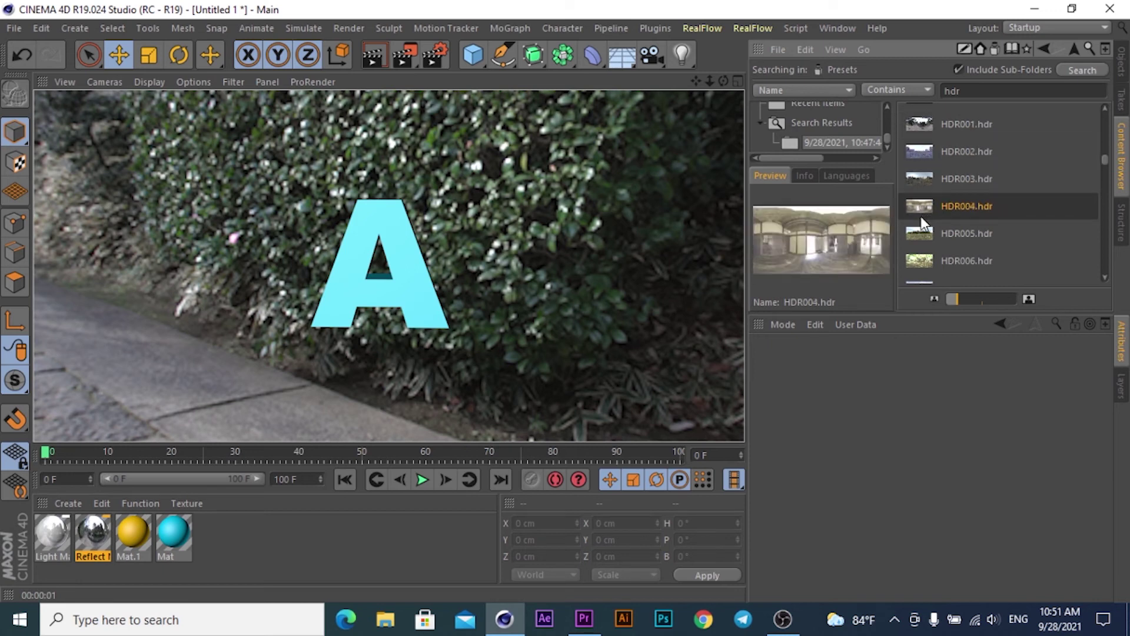
{"action": "left_click", "coordinate": [920, 232]}
{"action": "left_click", "coordinate": [921, 259]}
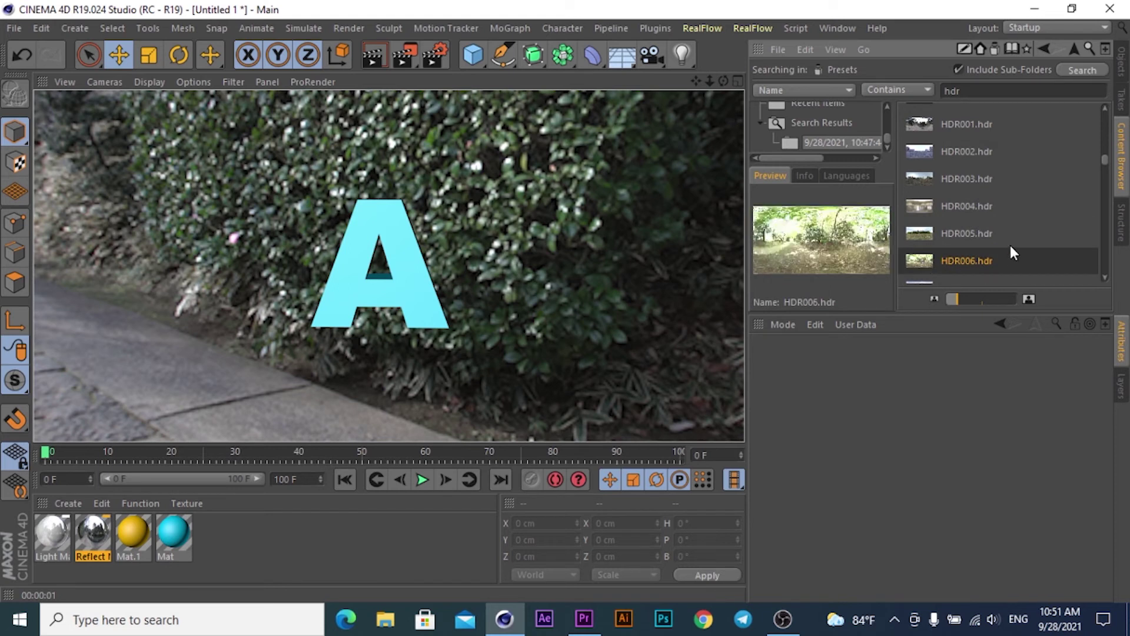
Preview HDR008, HDR009 and both HDR010 entries.
{"action": "scroll", "coordinate": [1011, 247], "scroll_direction": "down", "scroll_amount": 3}
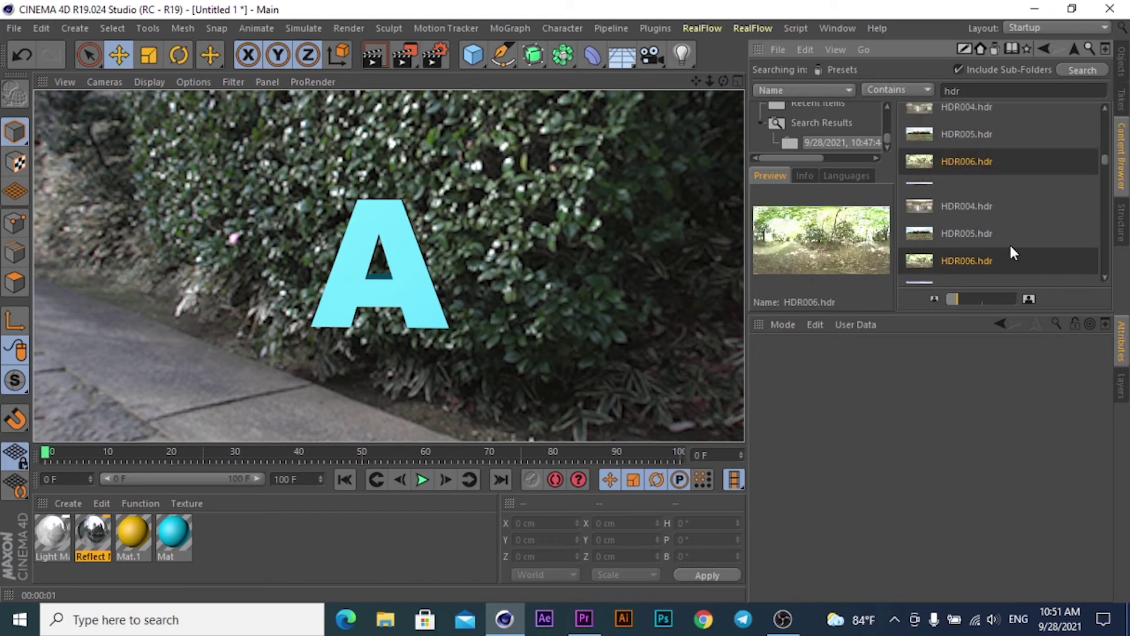
{"action": "left_click", "coordinate": [917, 189]}
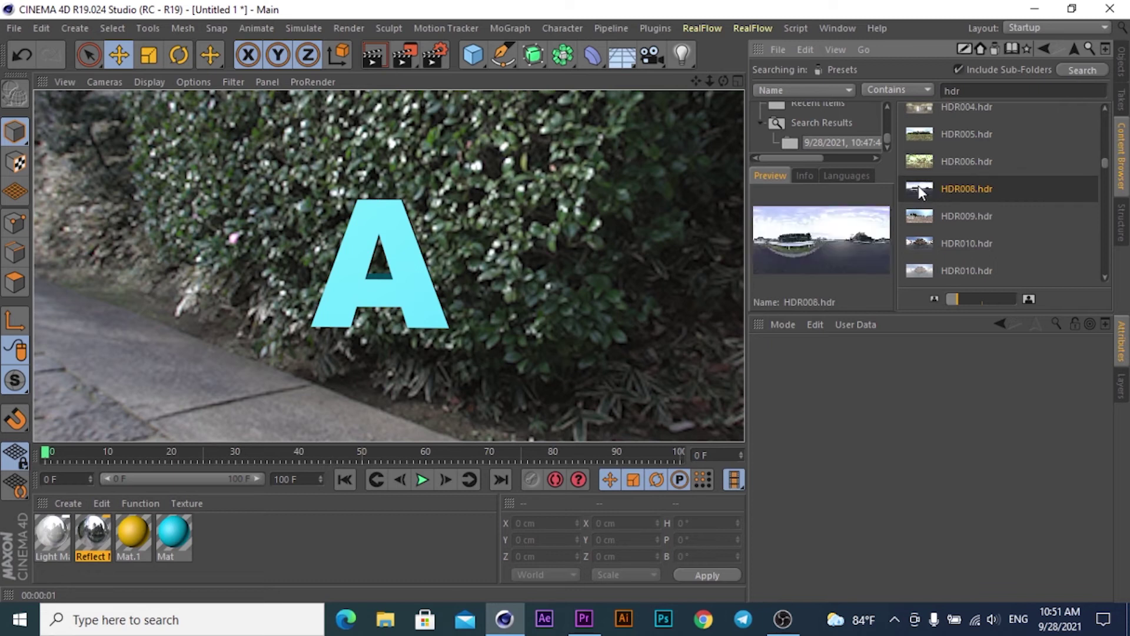
{"action": "left_click", "coordinate": [922, 218]}
{"action": "left_click", "coordinate": [925, 245]}
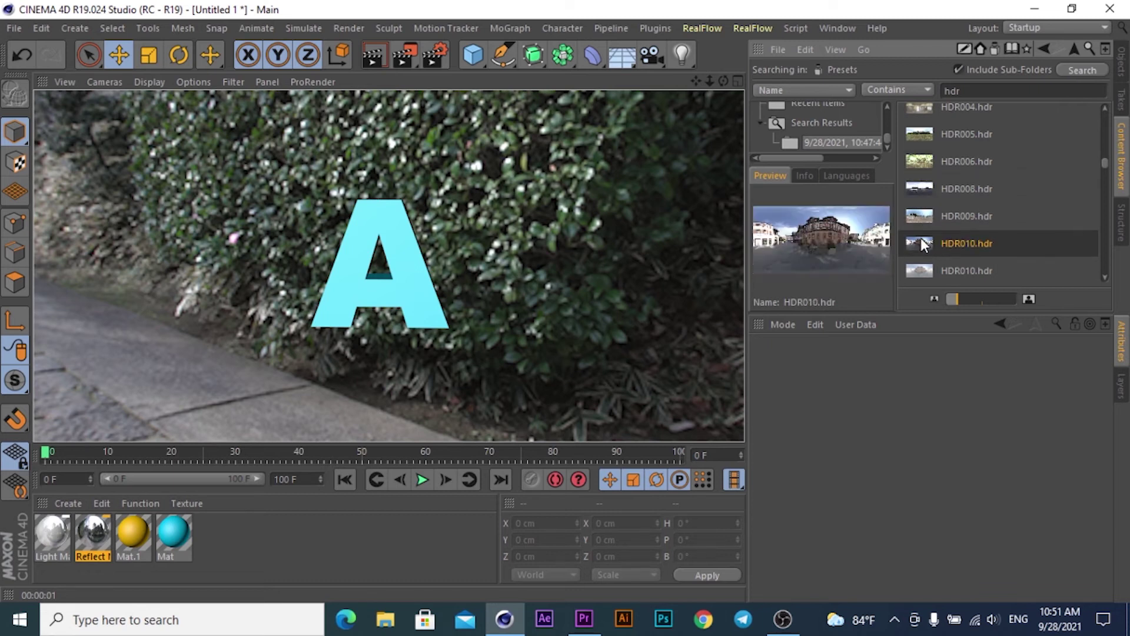
{"action": "left_click", "coordinate": [920, 270]}
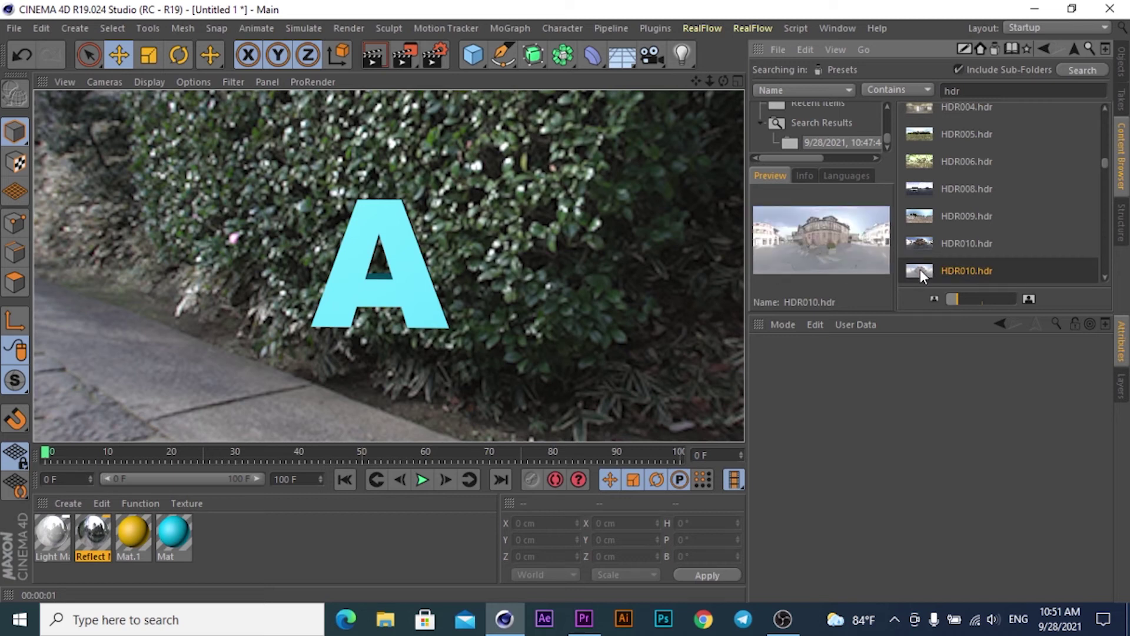
Preview HDR011 through HDR017, including the HDR012 park image.
{"action": "scroll", "coordinate": [920, 270], "scroll_direction": "down", "scroll_amount": 3}
{"action": "left_click", "coordinate": [920, 199]}
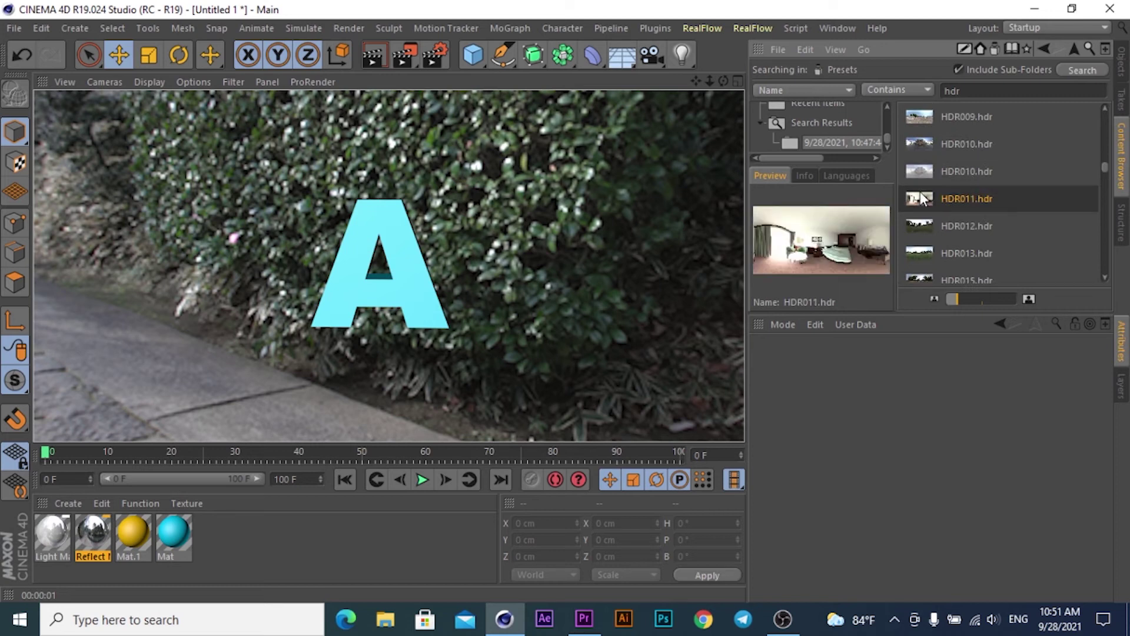
{"action": "left_click", "coordinate": [919, 226]}
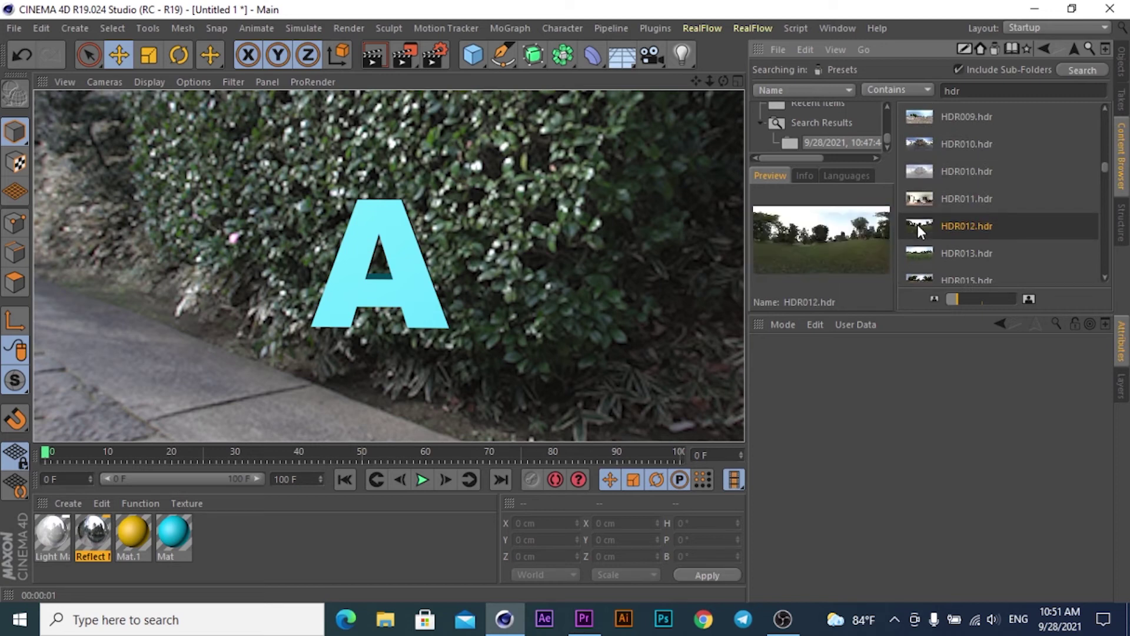
{"action": "left_click", "coordinate": [918, 254]}
{"action": "left_click", "coordinate": [923, 278]}
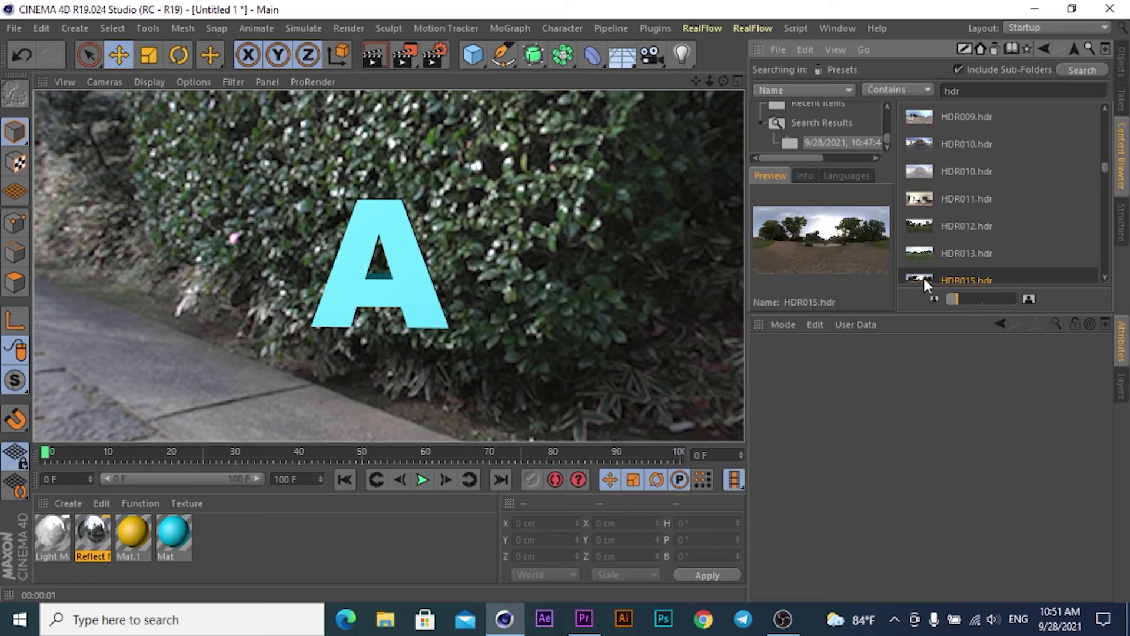
{"action": "scroll", "coordinate": [926, 267], "scroll_direction": "down", "scroll_amount": 3}
{"action": "left_click", "coordinate": [920, 209]}
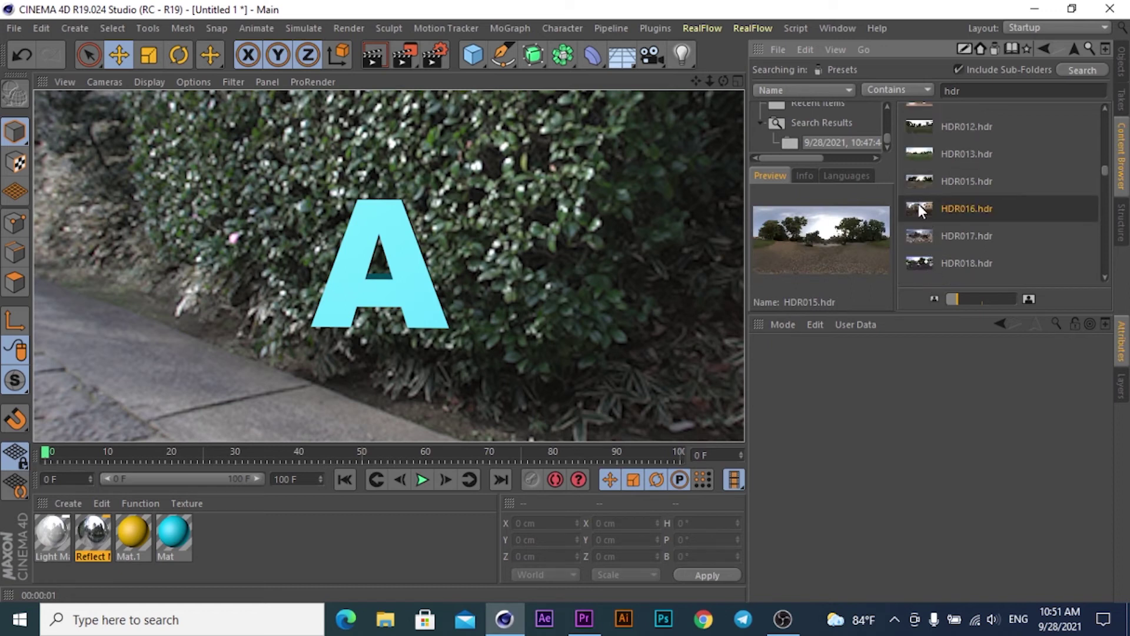
{"action": "left_click", "coordinate": [922, 238]}
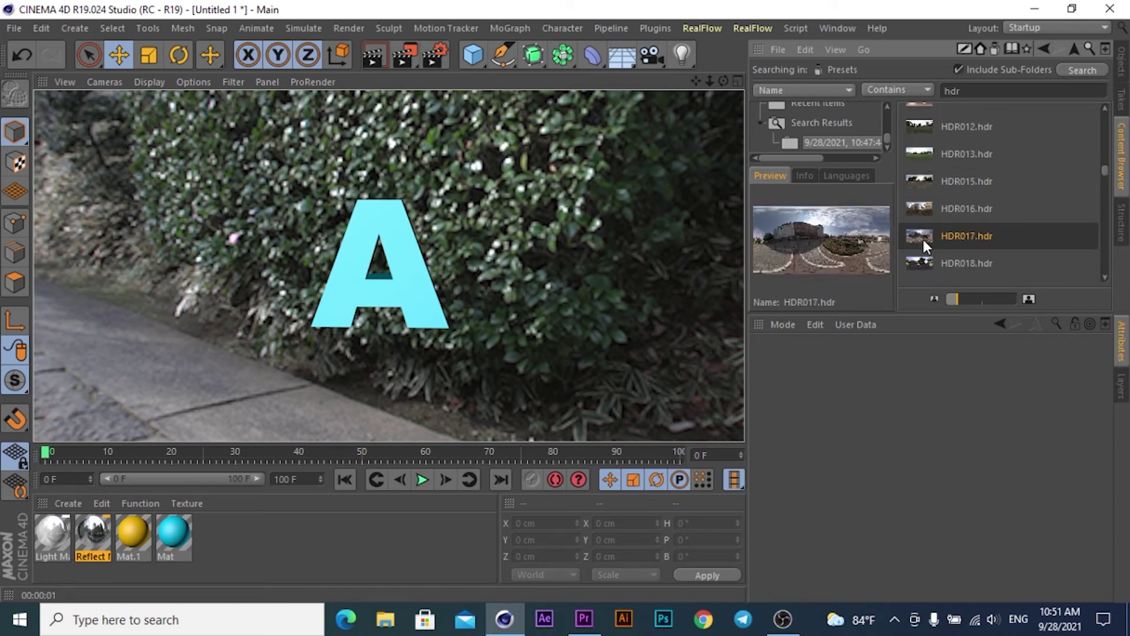
Preview the three HDR018 entries, HDR019 and HDR021.
{"action": "scroll", "coordinate": [962, 223], "scroll_direction": "down", "scroll_amount": 3}
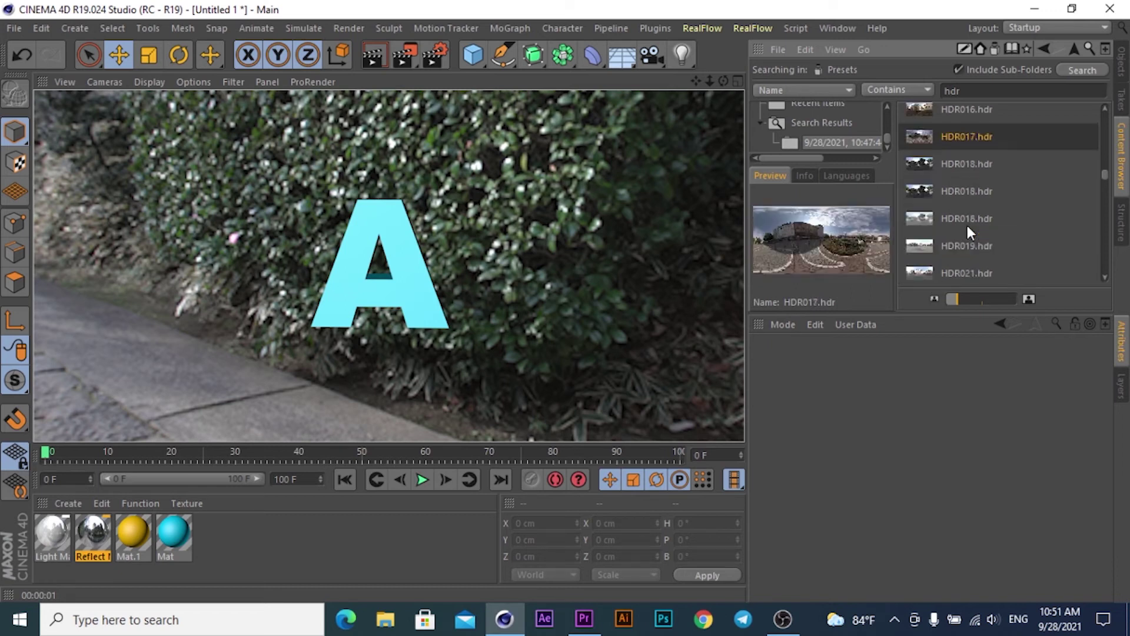
{"action": "left_click", "coordinate": [920, 162]}
{"action": "left_click", "coordinate": [920, 189]}
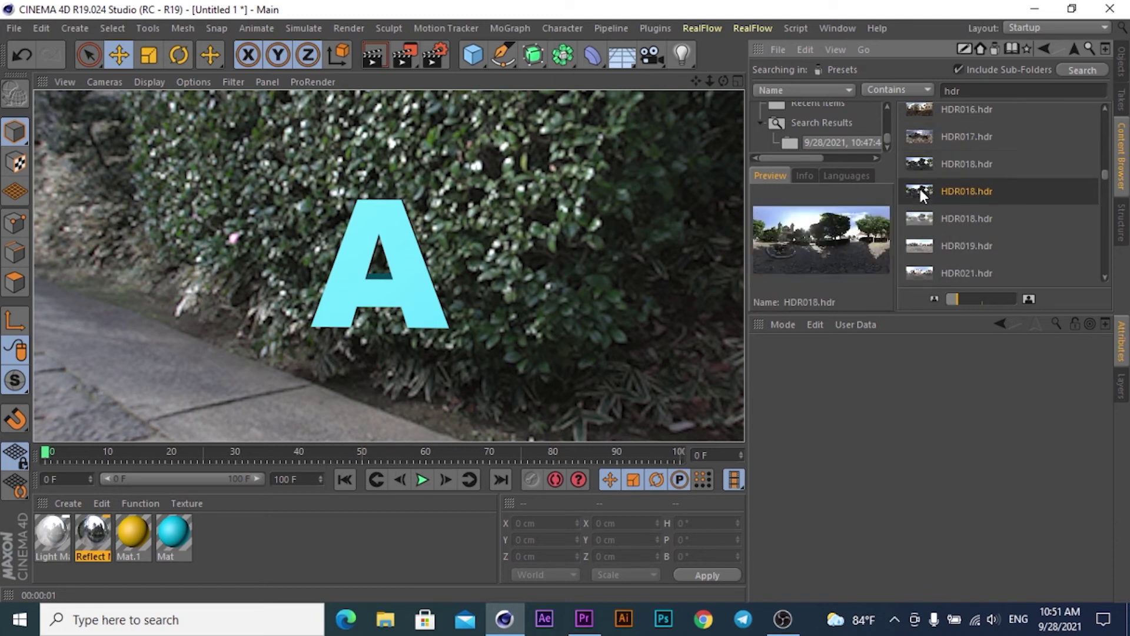
{"action": "left_click", "coordinate": [920, 217]}
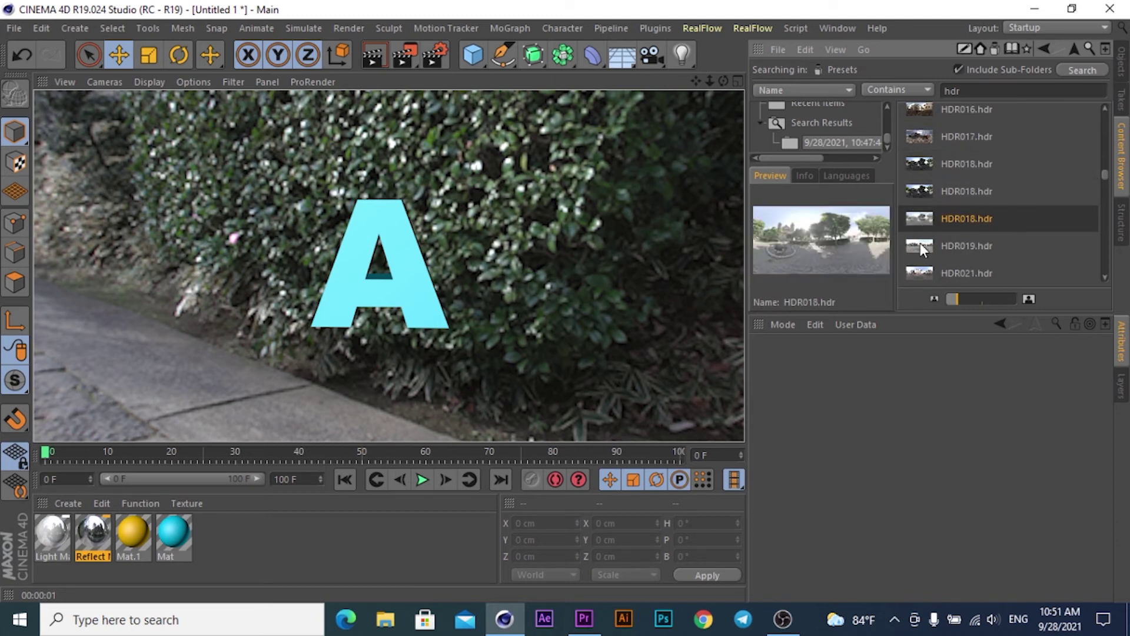
{"action": "left_click", "coordinate": [920, 242]}
{"action": "left_click", "coordinate": [930, 272]}
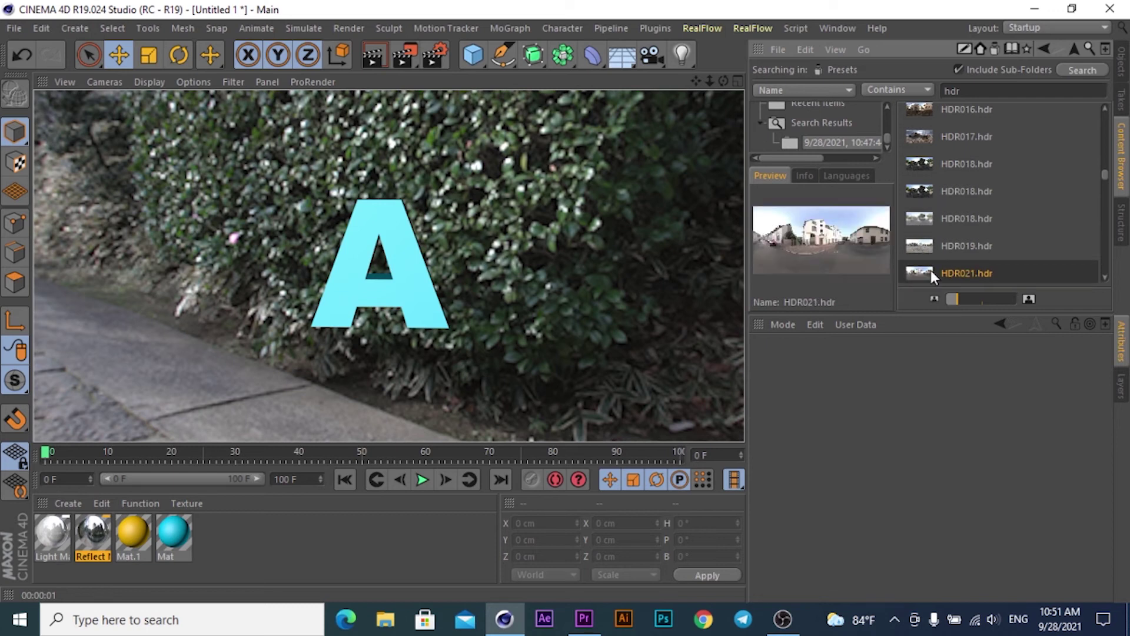
Preview HDR022, HDR024 and the HDR025 variants.
{"action": "scroll", "coordinate": [1004, 246], "scroll_direction": "down", "scroll_amount": 3}
{"action": "left_click", "coordinate": [919, 201]}
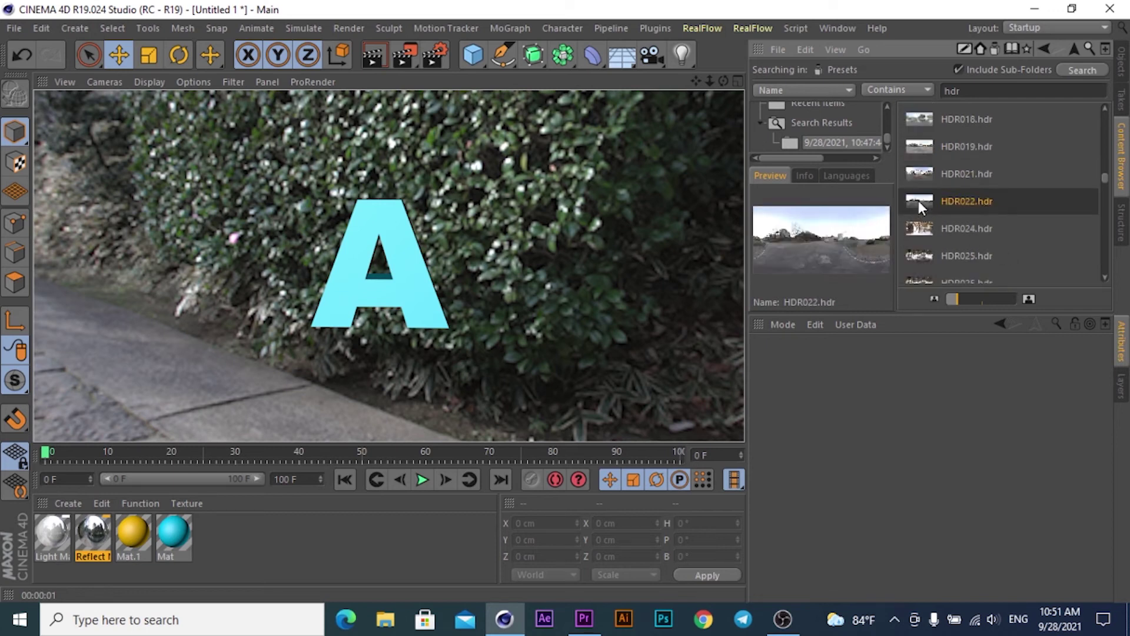
{"action": "left_click", "coordinate": [919, 227]}
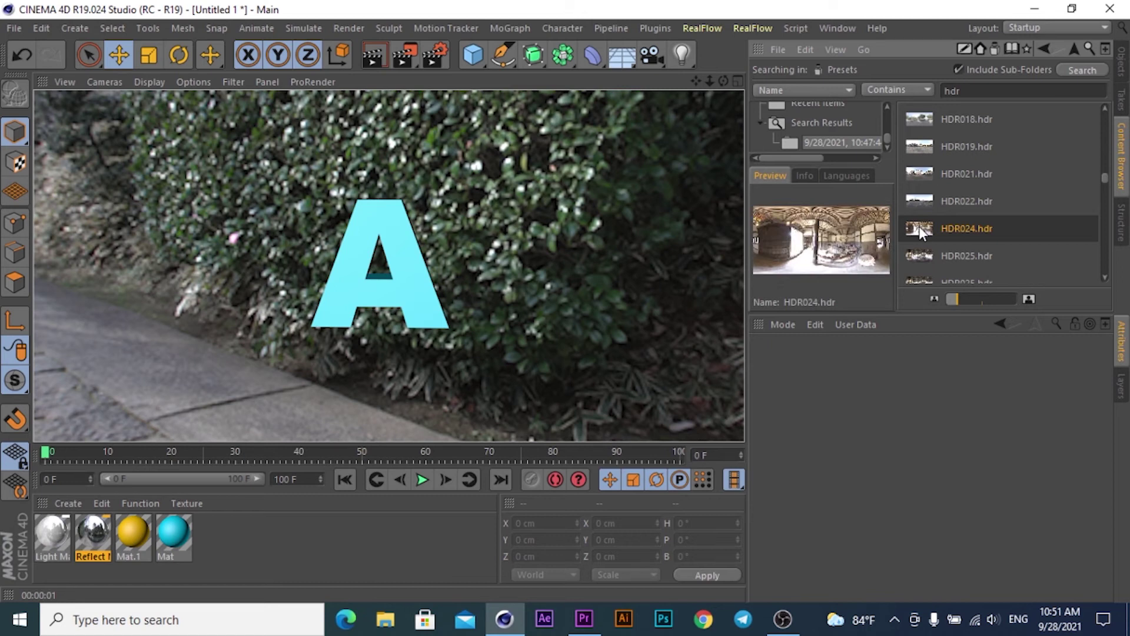
{"action": "left_click", "coordinate": [923, 256]}
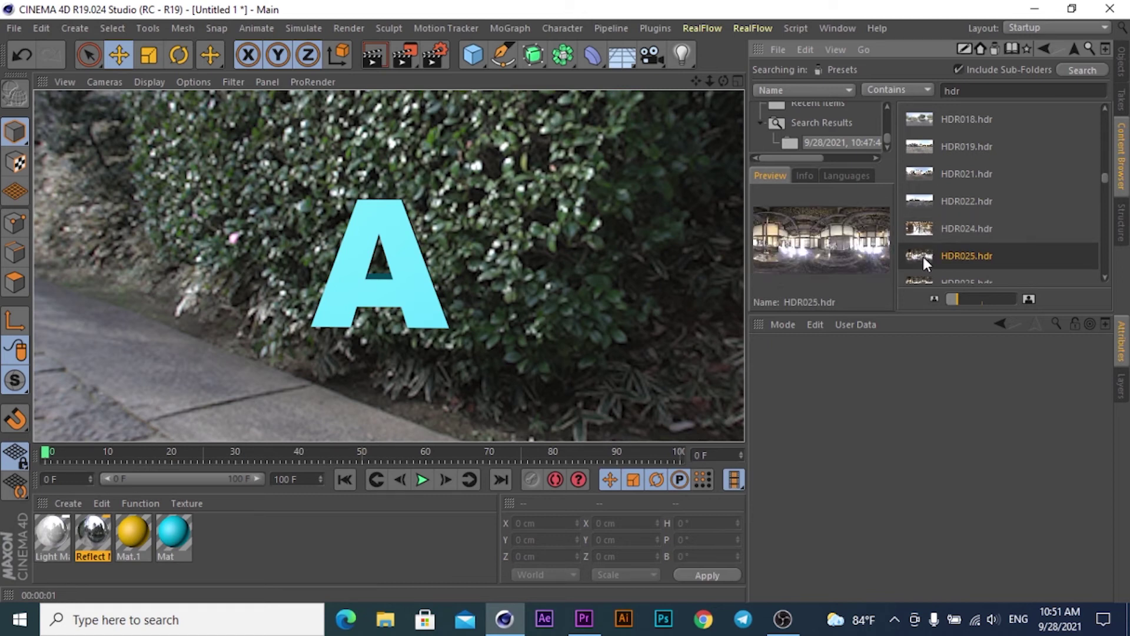
{"action": "left_click", "coordinate": [919, 281]}
{"action": "scroll", "coordinate": [920, 277], "scroll_direction": "down", "scroll_amount": 2}
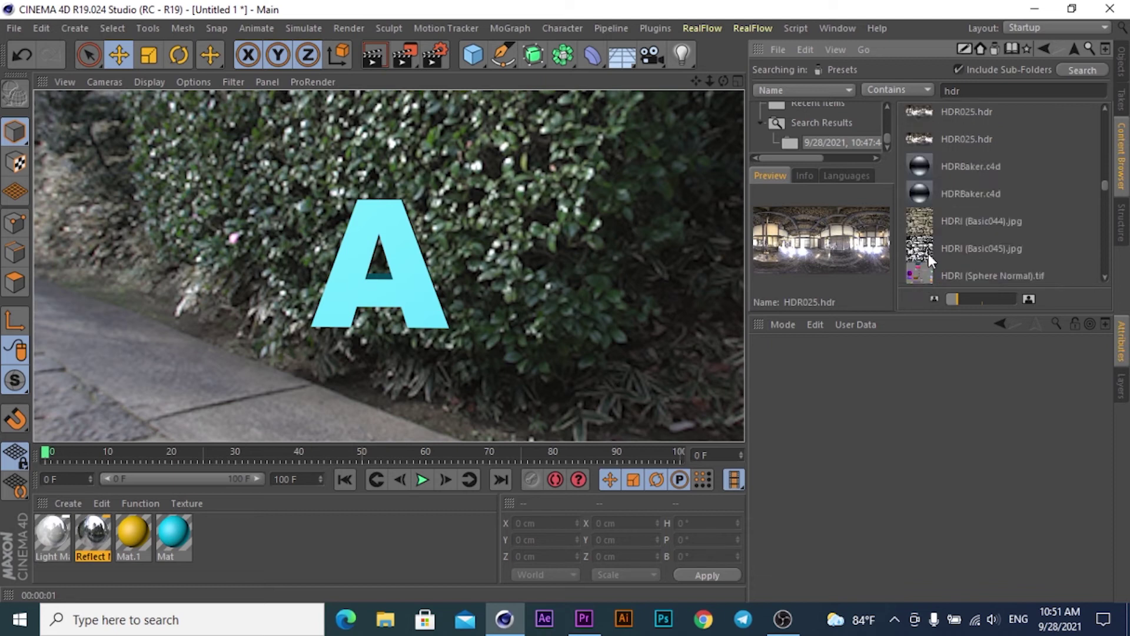
{"action": "left_click", "coordinate": [920, 213]}
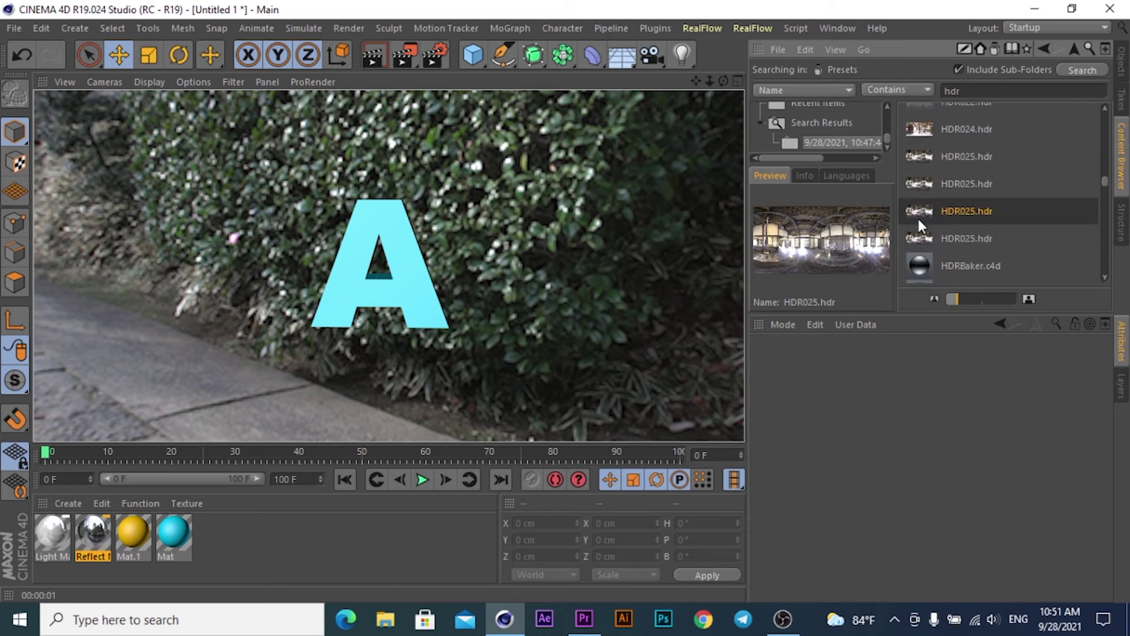
Preview the HDRI (Uffizi).HDR and industrial estate.hdr environments.
{"action": "scroll", "coordinate": [984, 234], "scroll_direction": "down", "scroll_amount": 3}
{"action": "scroll", "coordinate": [985, 237], "scroll_direction": "up", "scroll_amount": 2}
{"action": "scroll", "coordinate": [985, 237], "scroll_direction": "down", "scroll_amount": 2}
{"action": "scroll", "coordinate": [986, 236], "scroll_direction": "up", "scroll_amount": 2}
{"action": "scroll", "coordinate": [986, 237], "scroll_direction": "down", "scroll_amount": 2}
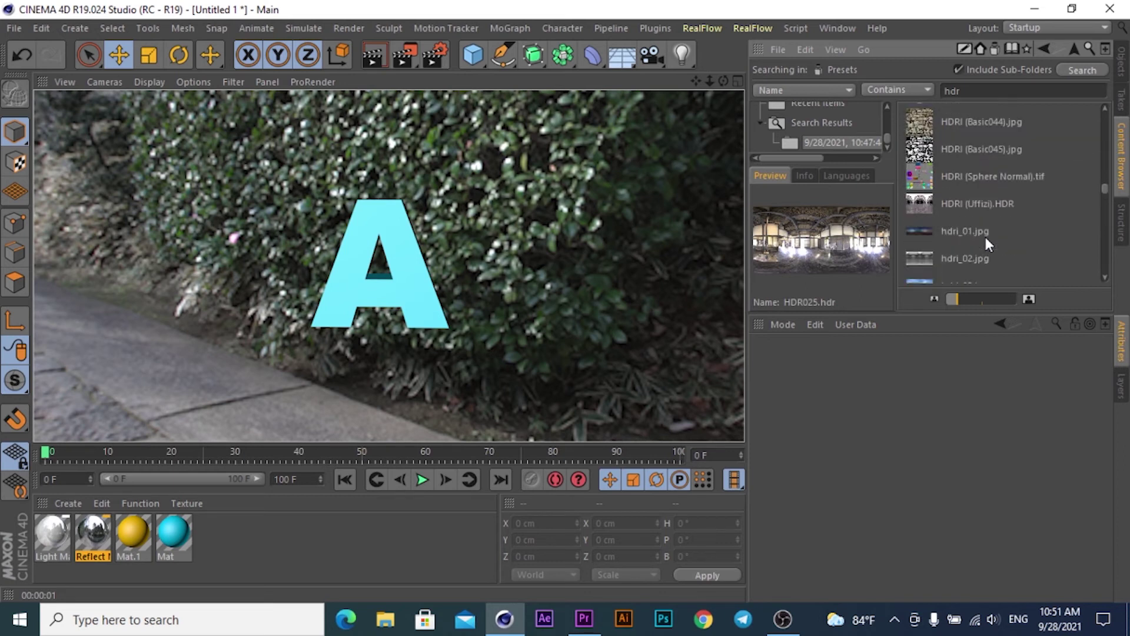
{"action": "left_click", "coordinate": [915, 207]}
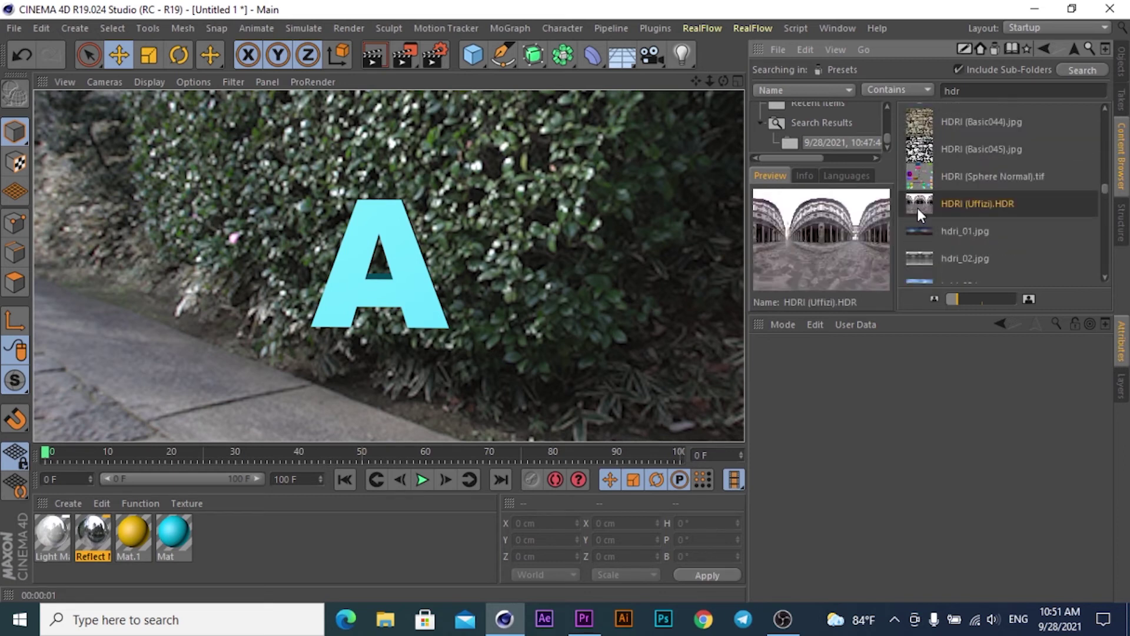
{"action": "scroll", "coordinate": [989, 204], "scroll_direction": "down", "scroll_amount": 2}
{"action": "scroll", "coordinate": [988, 206], "scroll_direction": "down", "scroll_amount": 2}
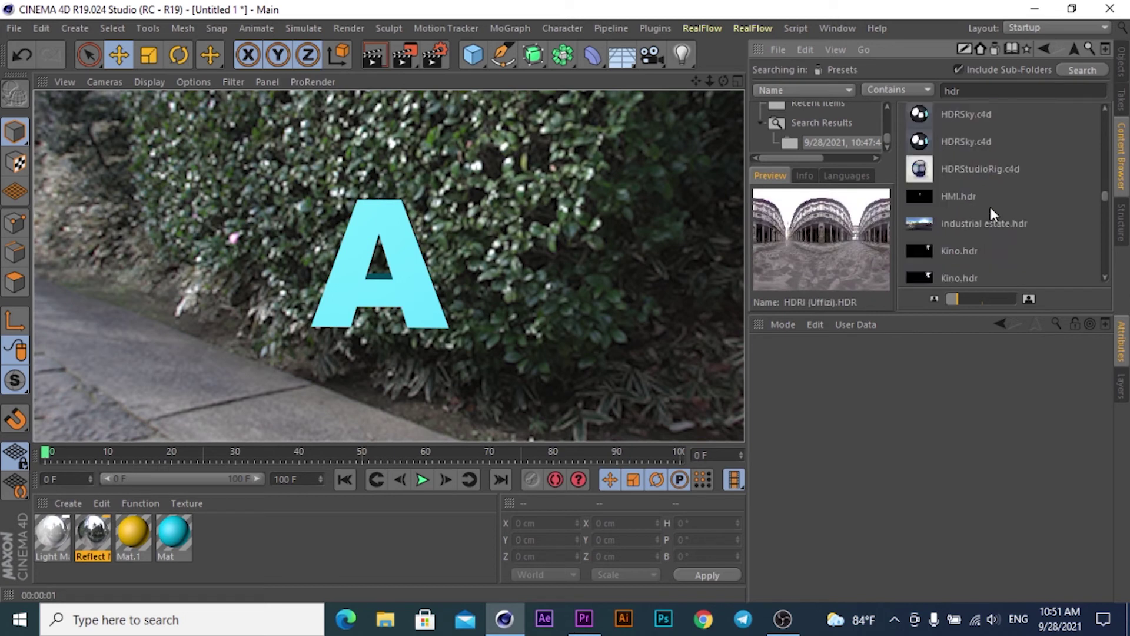
{"action": "left_click", "coordinate": [913, 225]}
Preview both matprev_env.hdr entries and newhdri_011.jpg.
{"action": "scroll", "coordinate": [1048, 199], "scroll_direction": "down", "scroll_amount": 2}
{"action": "scroll", "coordinate": [1049, 199], "scroll_direction": "down", "scroll_amount": 2}
{"action": "scroll", "coordinate": [1049, 199], "scroll_direction": "down", "scroll_amount": 2}
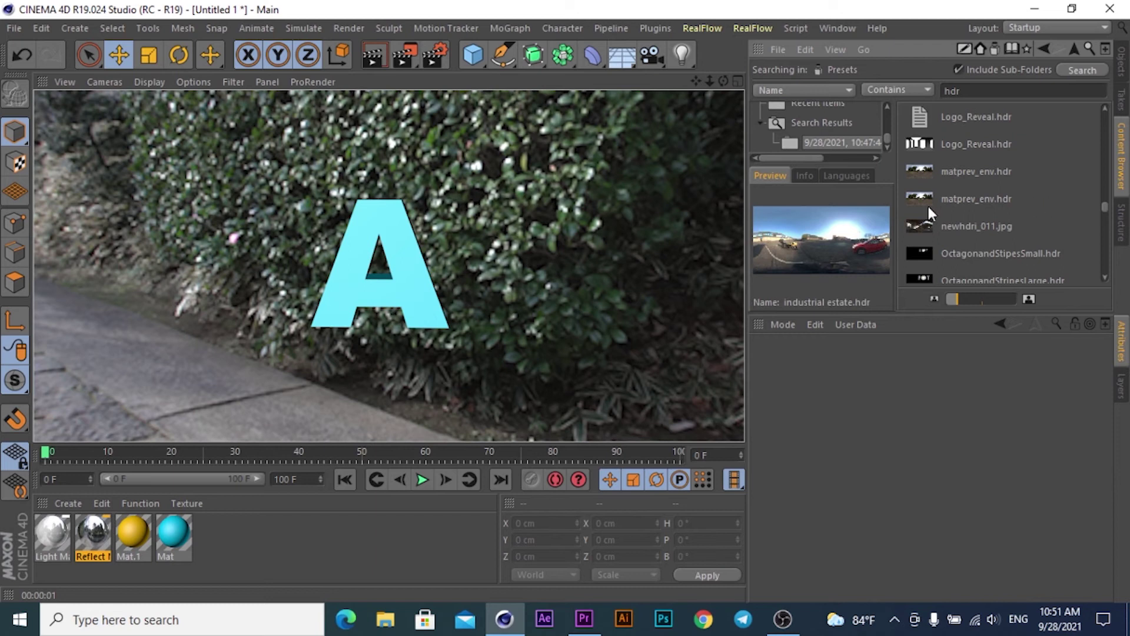
{"action": "left_click", "coordinate": [921, 178]}
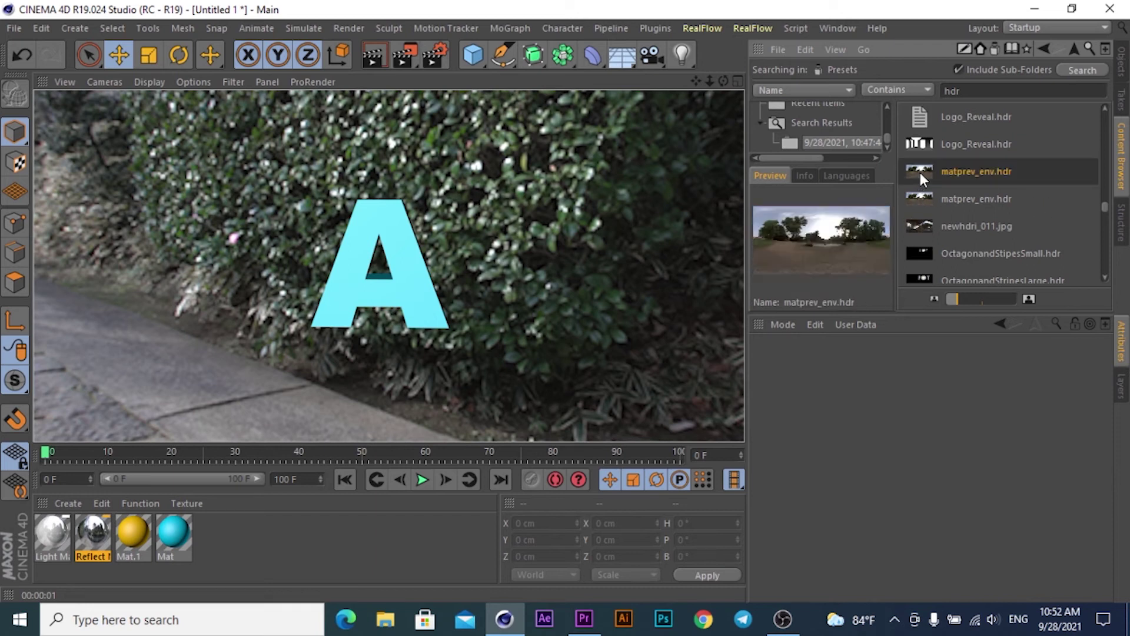
{"action": "left_click", "coordinate": [923, 199]}
{"action": "left_click", "coordinate": [923, 223]}
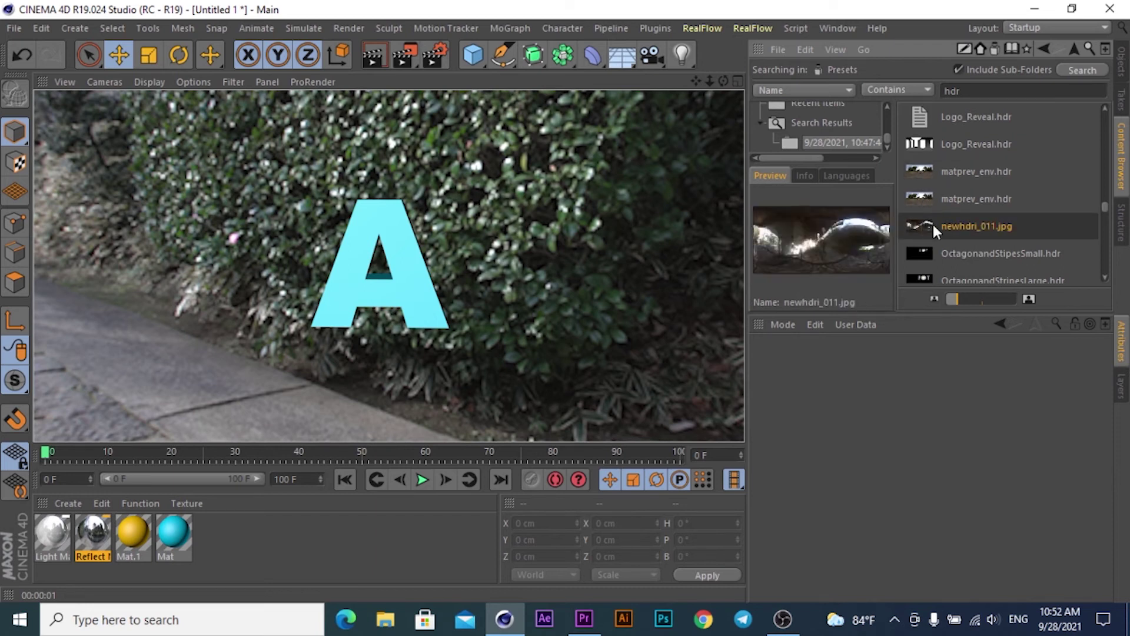
Scroll further down the results and preview Park.hdr.
{"action": "scroll", "coordinate": [973, 222], "scroll_direction": "down", "scroll_amount": 2}
{"action": "scroll", "coordinate": [977, 218], "scroll_direction": "down", "scroll_amount": 2}
{"action": "scroll", "coordinate": [977, 217], "scroll_direction": "down", "scroll_amount": 2}
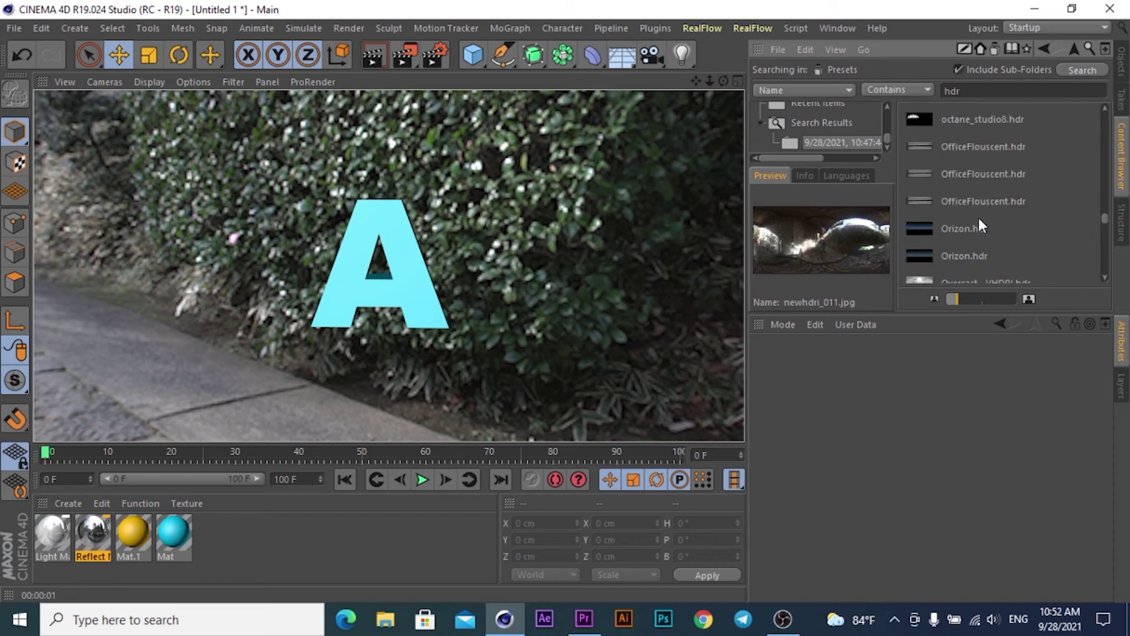
{"action": "scroll", "coordinate": [979, 218], "scroll_direction": "down", "scroll_amount": 2}
{"action": "scroll", "coordinate": [977, 215], "scroll_direction": "down", "scroll_amount": 2}
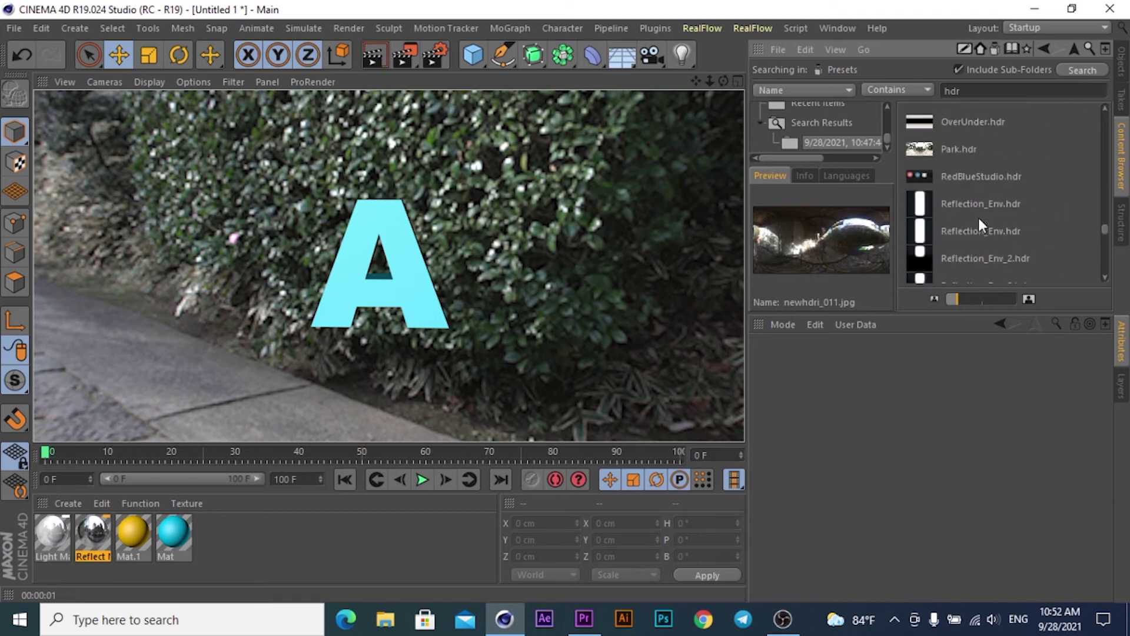
{"action": "scroll", "coordinate": [978, 217], "scroll_direction": "down", "scroll_amount": 1}
{"action": "left_click", "coordinate": [914, 248]}
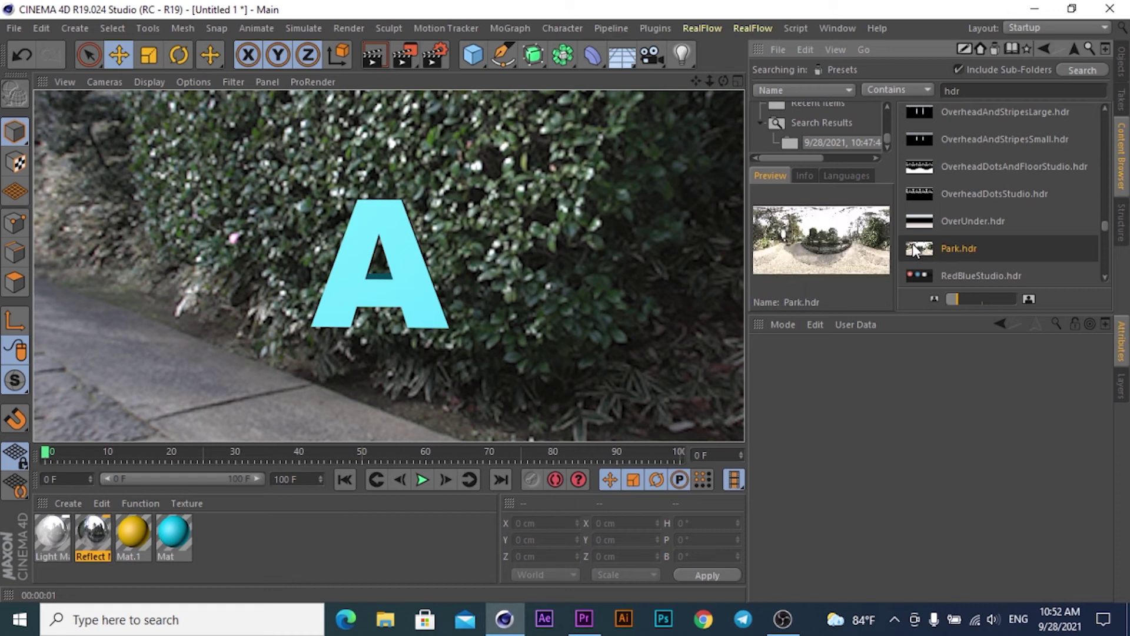
Preview Sketch (HR uffizi_probe), Sexy_Light and Sketch (RA uffizi_probe).
{"action": "scroll", "coordinate": [914, 249], "scroll_direction": "down", "scroll_amount": 2}
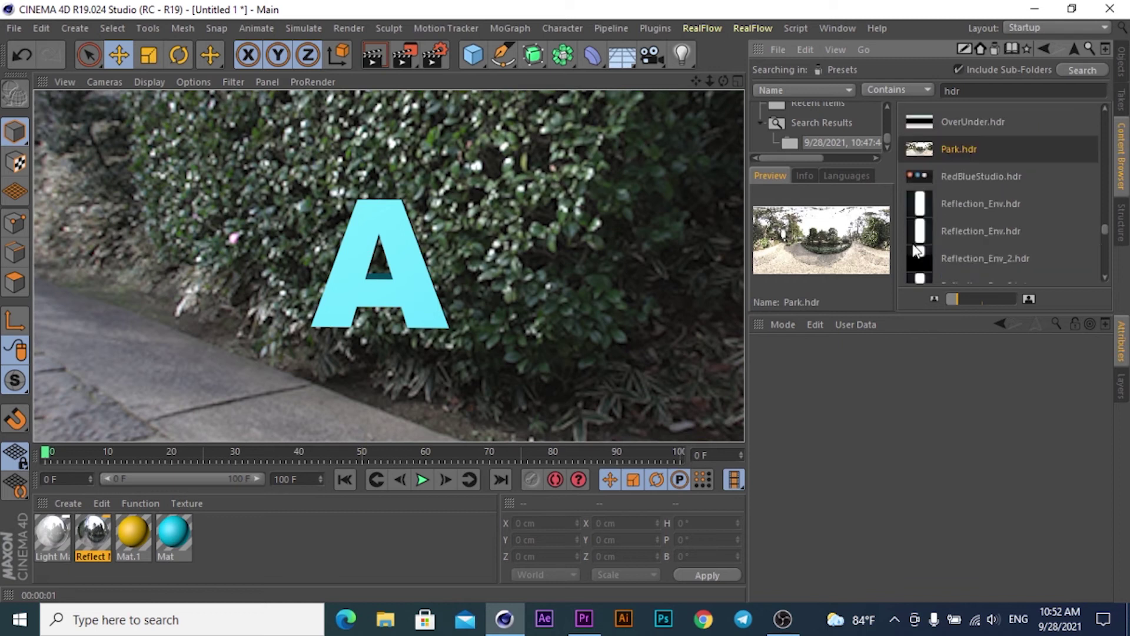
{"action": "scroll", "coordinate": [916, 250], "scroll_direction": "down", "scroll_amount": 2}
{"action": "scroll", "coordinate": [918, 247], "scroll_direction": "down", "scroll_amount": 2}
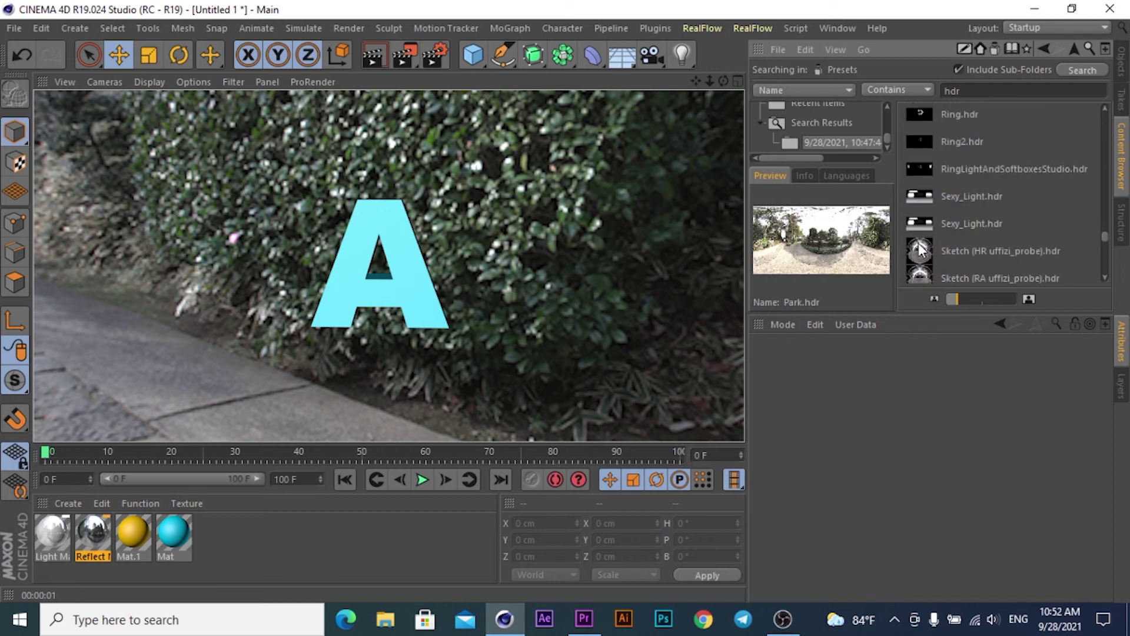
{"action": "left_click", "coordinate": [917, 255]}
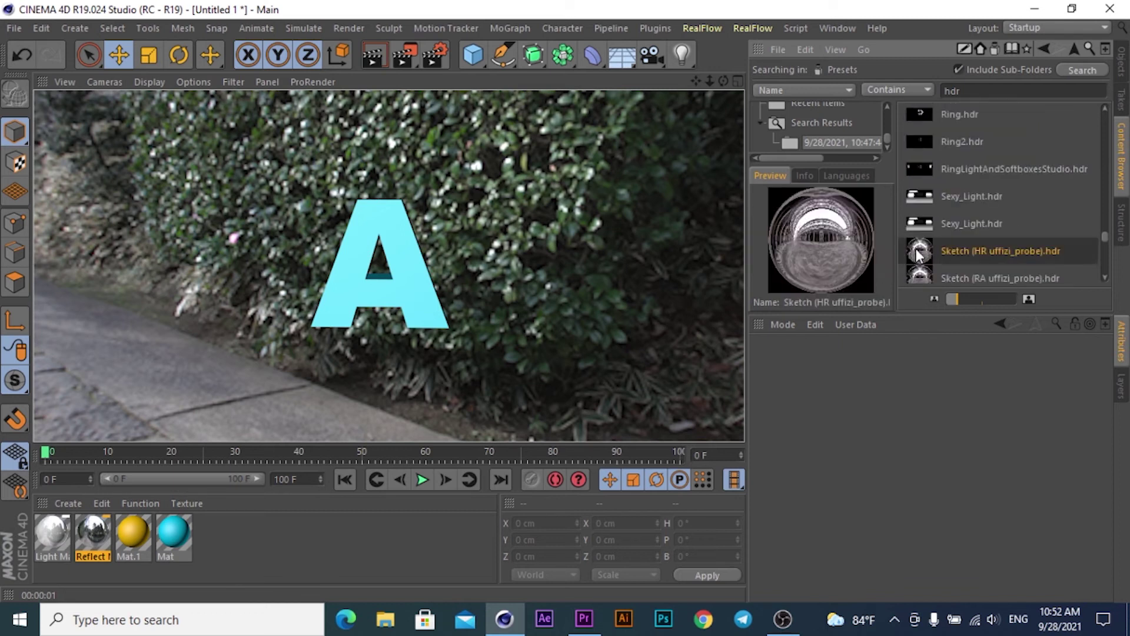
{"action": "left_click", "coordinate": [920, 224]}
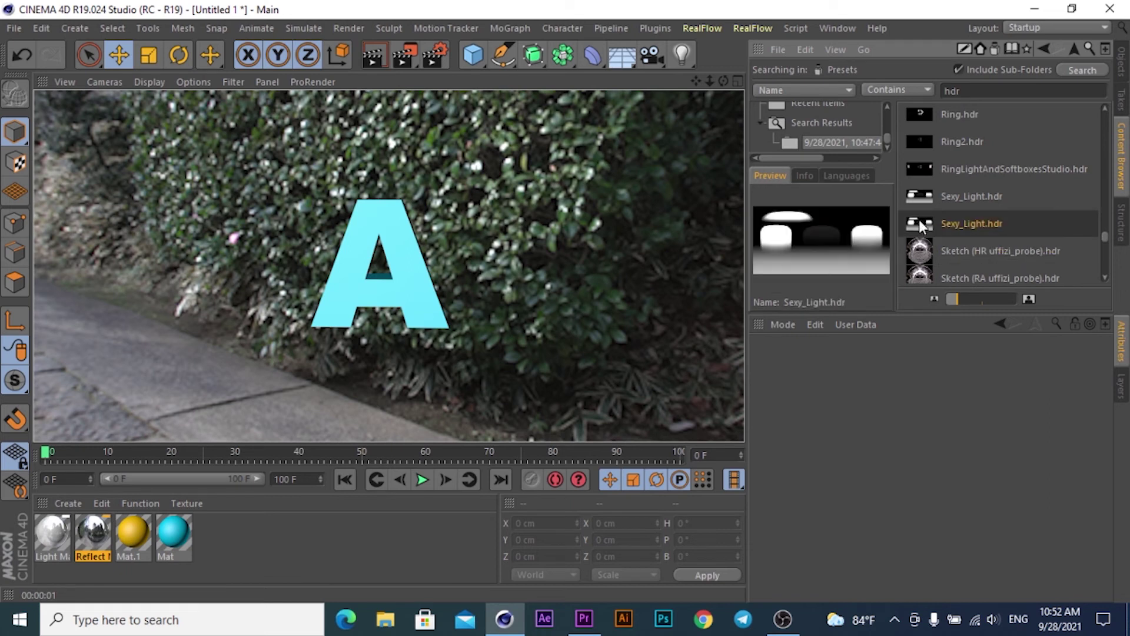
{"action": "left_click", "coordinate": [919, 277]}
Preview Sky (CA room-radiance), Softbox, SoftboxStudio and SoftboxTent3.
{"action": "scroll", "coordinate": [930, 265], "scroll_direction": "down", "scroll_amount": 3}
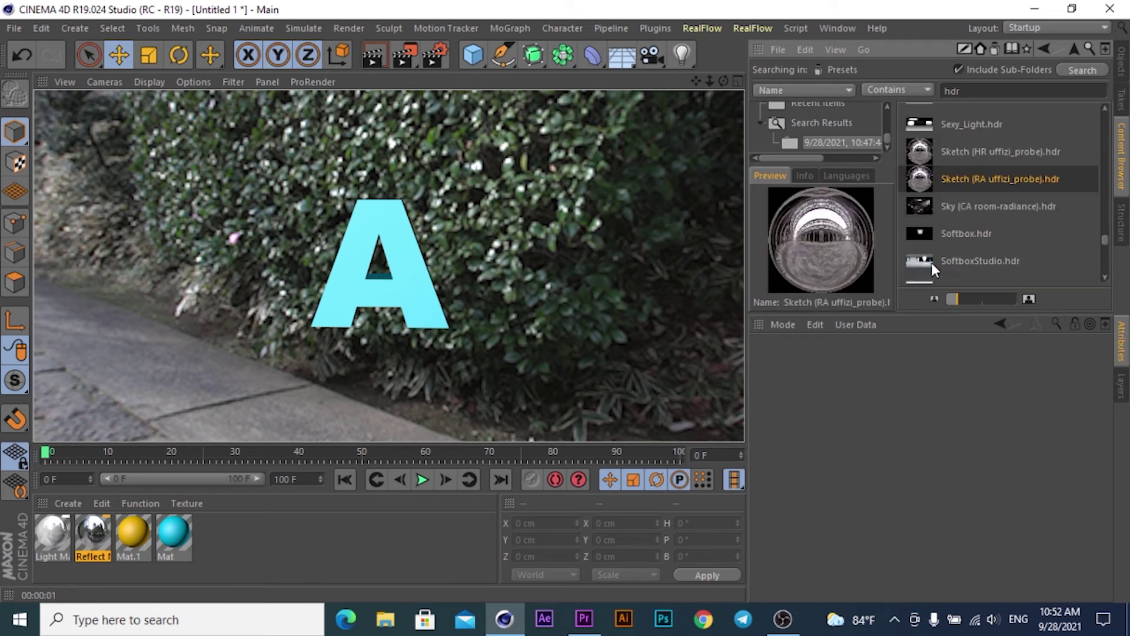
{"action": "left_click", "coordinate": [926, 208]}
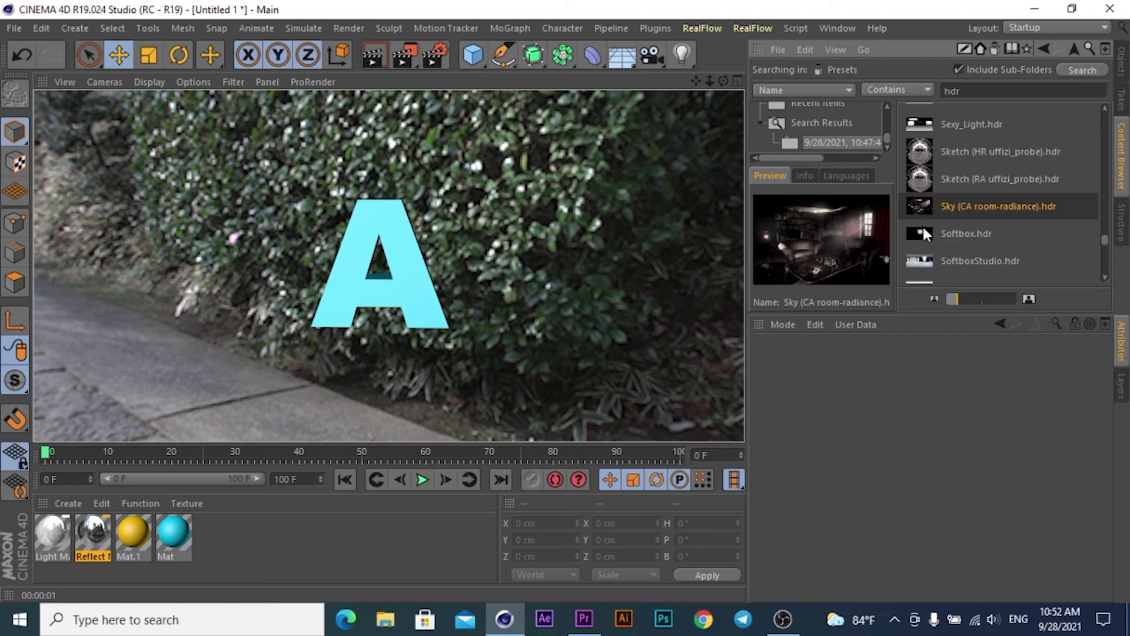
{"action": "left_click", "coordinate": [923, 231]}
{"action": "left_click", "coordinate": [920, 264]}
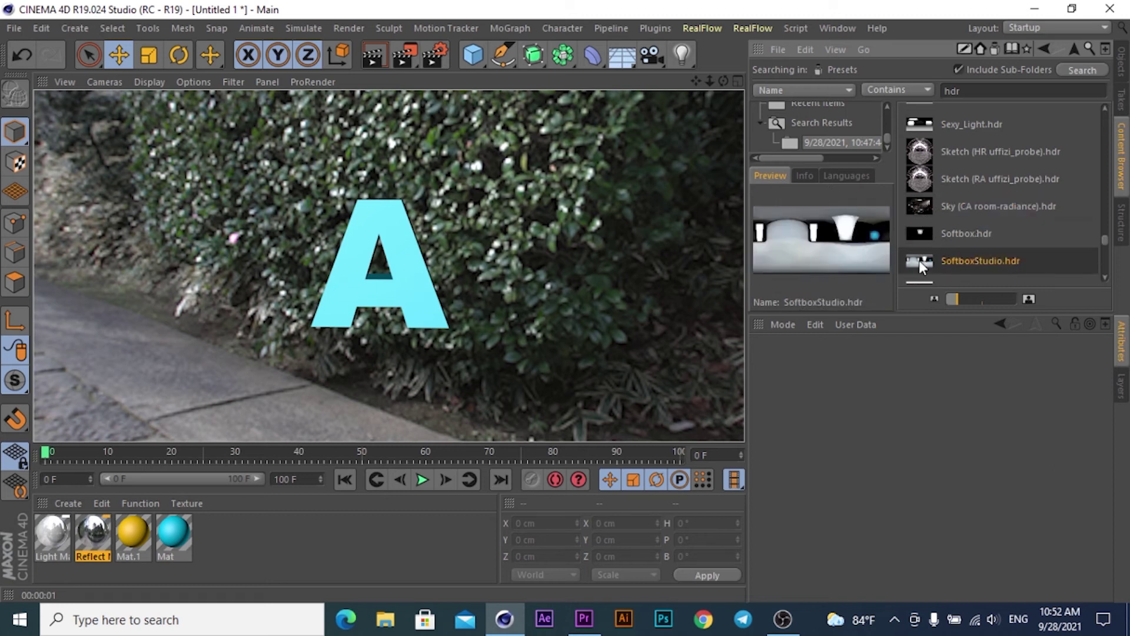
{"action": "scroll", "coordinate": [922, 259], "scroll_direction": "down", "scroll_amount": 3}
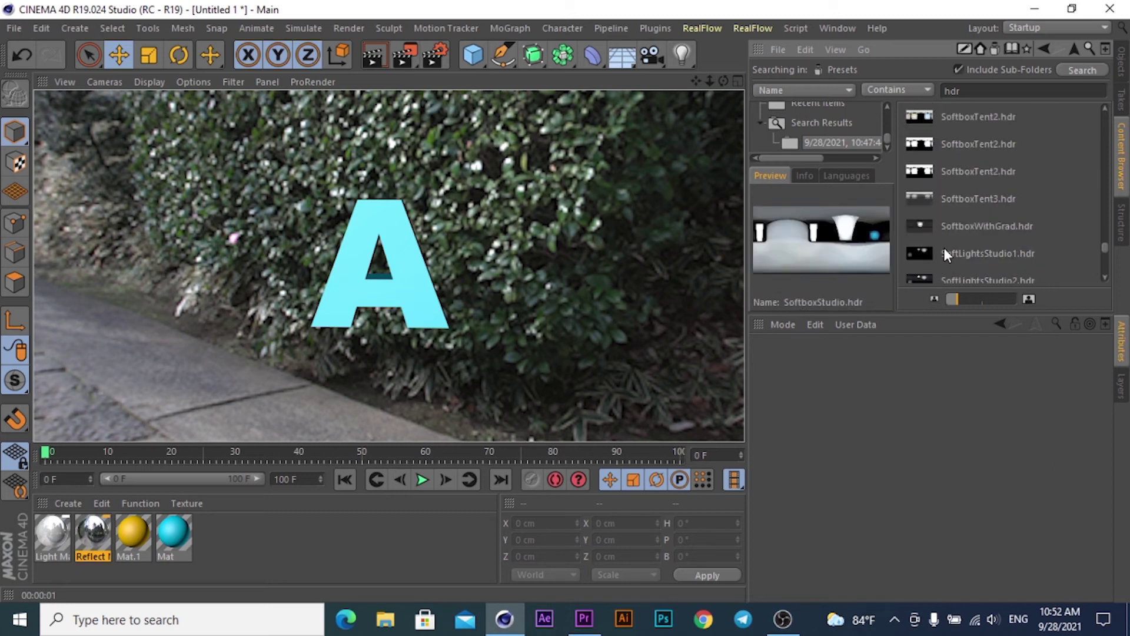
{"action": "left_click", "coordinate": [916, 198]}
Scroll to the end of the hdr results and back up to the top.
{"action": "scroll", "coordinate": [964, 200], "scroll_direction": "down", "scroll_amount": 3}
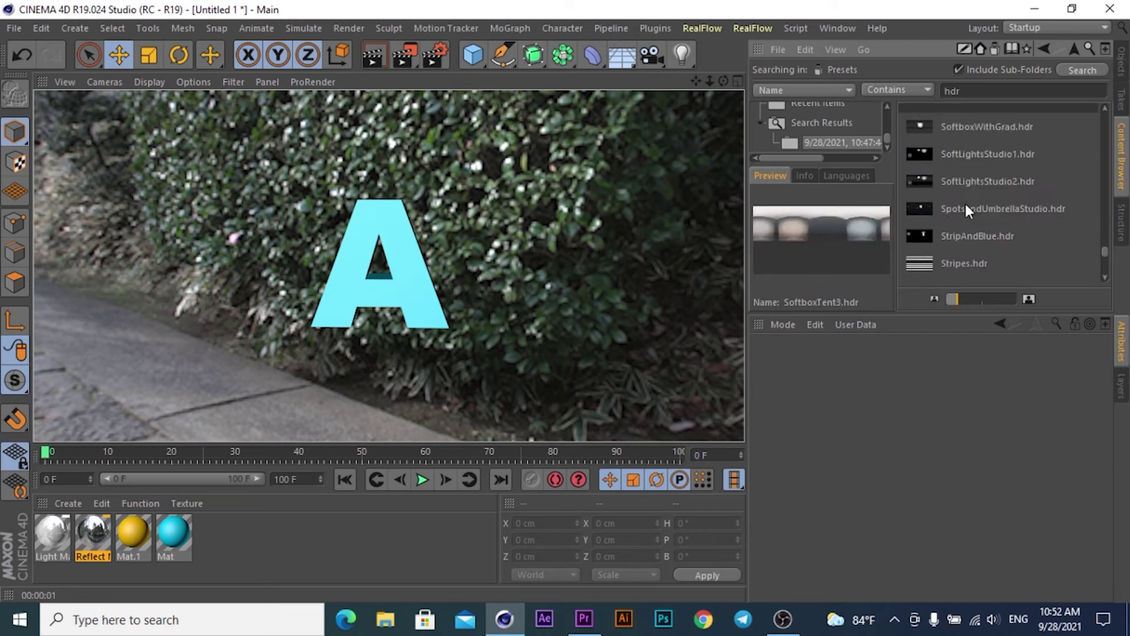
{"action": "scroll", "coordinate": [964, 202], "scroll_direction": "down", "scroll_amount": 3}
{"action": "scroll", "coordinate": [953, 203], "scroll_direction": "down", "scroll_amount": 3}
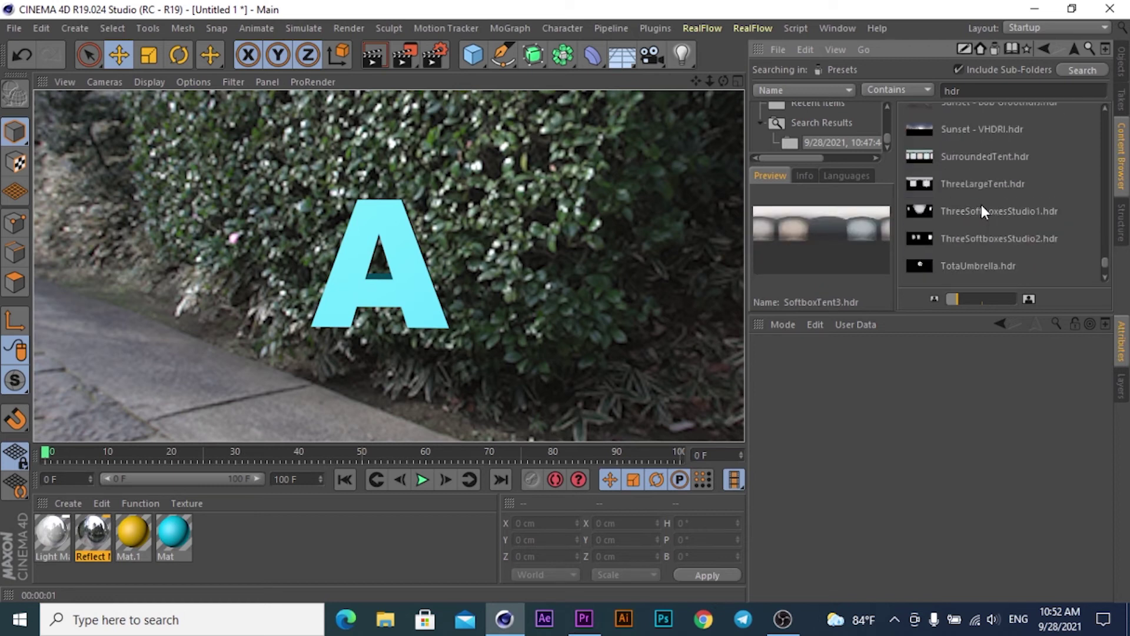
{"action": "scroll", "coordinate": [981, 205], "scroll_direction": "down", "scroll_amount": 3}
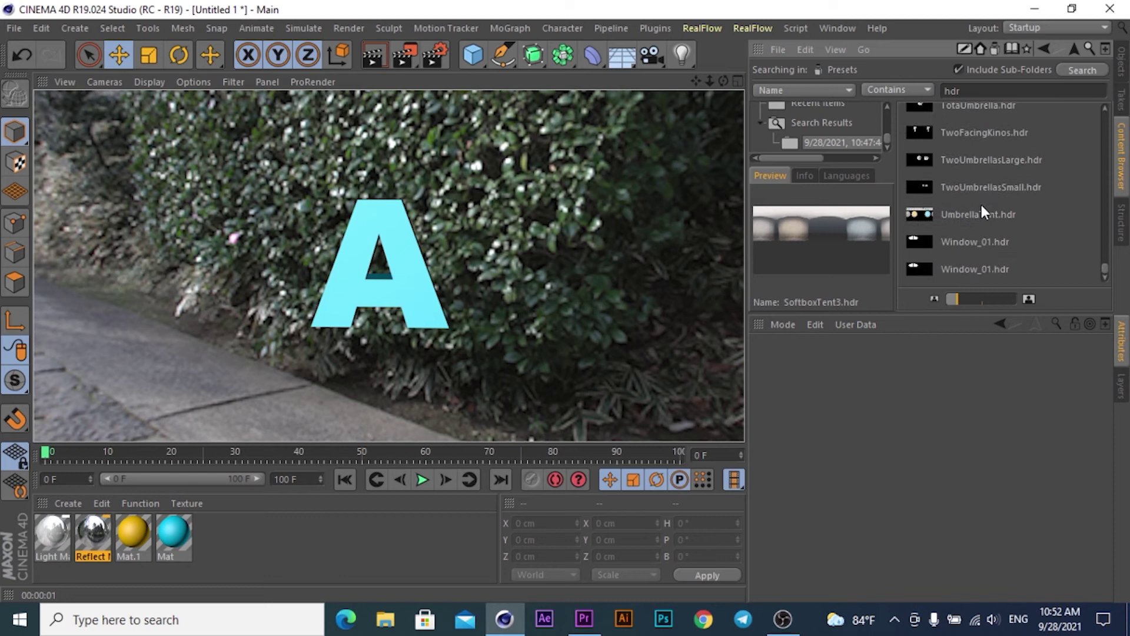
{"action": "scroll", "coordinate": [981, 213], "scroll_direction": "up", "scroll_amount": 2}
{"action": "scroll", "coordinate": [980, 210], "scroll_direction": "up", "scroll_amount": 1}
{"action": "scroll", "coordinate": [980, 213], "scroll_direction": "up", "scroll_amount": 2}
{"action": "scroll", "coordinate": [981, 210], "scroll_direction": "up", "scroll_amount": 1}
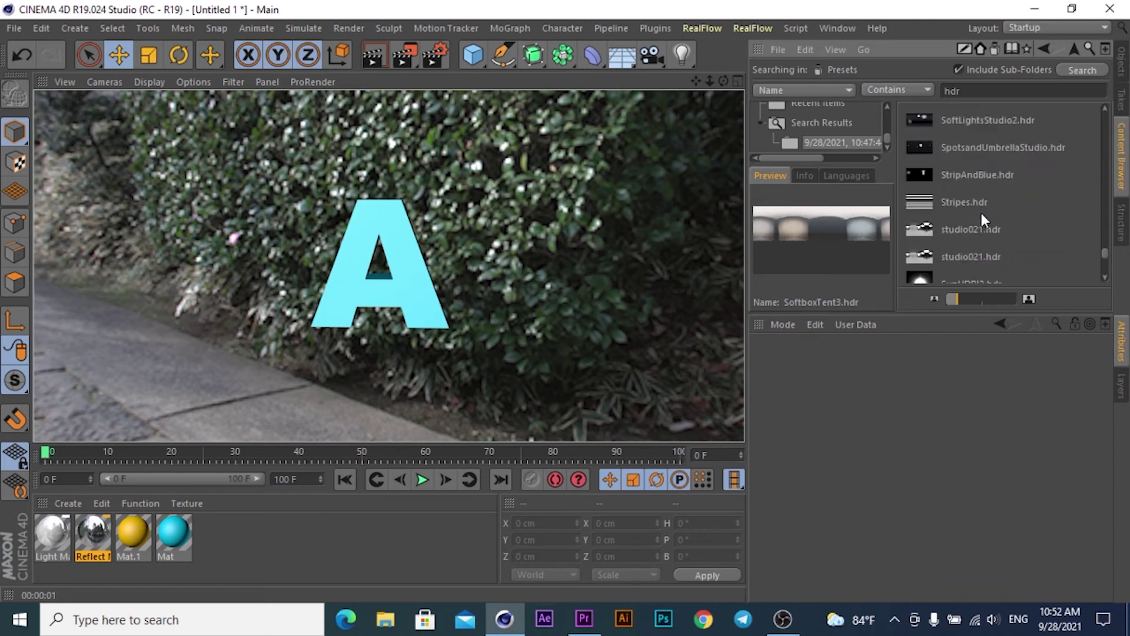
{"action": "scroll", "coordinate": [980, 210], "scroll_direction": "up", "scroll_amount": 1}
{"action": "scroll", "coordinate": [980, 210], "scroll_direction": "up", "scroll_amount": 1}
{"action": "scroll", "coordinate": [980, 210], "scroll_direction": "up", "scroll_amount": 2}
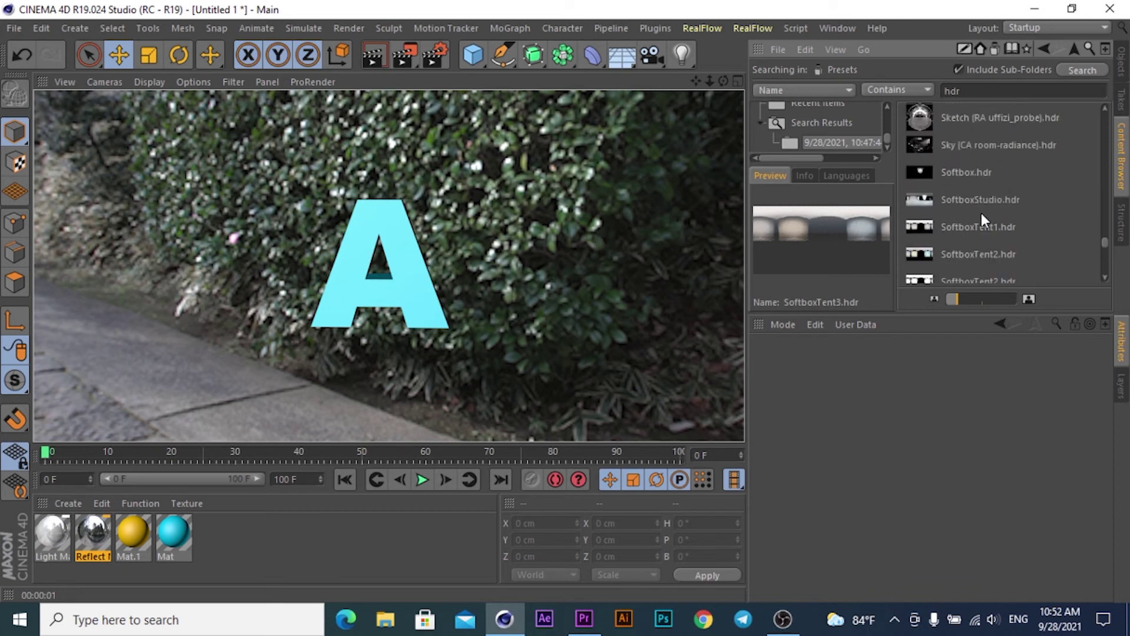
{"action": "scroll", "coordinate": [980, 210], "scroll_direction": "up", "scroll_amount": 1}
{"action": "scroll", "coordinate": [980, 210], "scroll_direction": "up", "scroll_amount": 1}
{"action": "scroll", "coordinate": [980, 210], "scroll_direction": "up", "scroll_amount": 1}
Adjust the browser view and open the Light Setups HDRI preset folder.
{"action": "scroll", "coordinate": [980, 212], "scroll_direction": "up", "scroll_amount": 2}
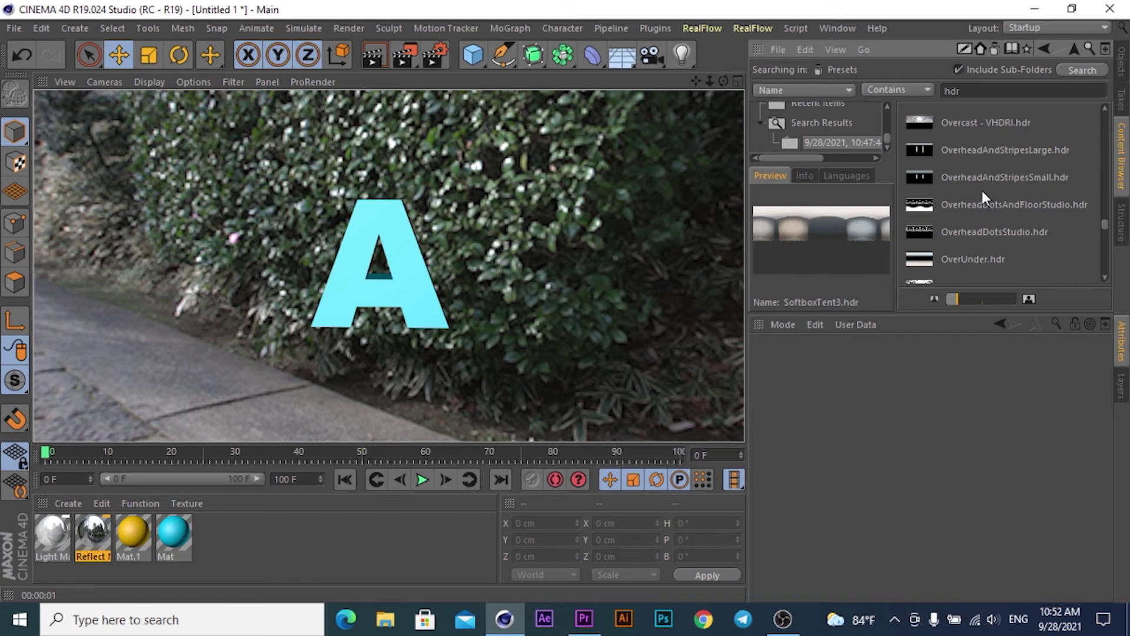
{"action": "left_click_drag", "start_coordinate": [1103, 226], "coordinate": [1106, 114]}
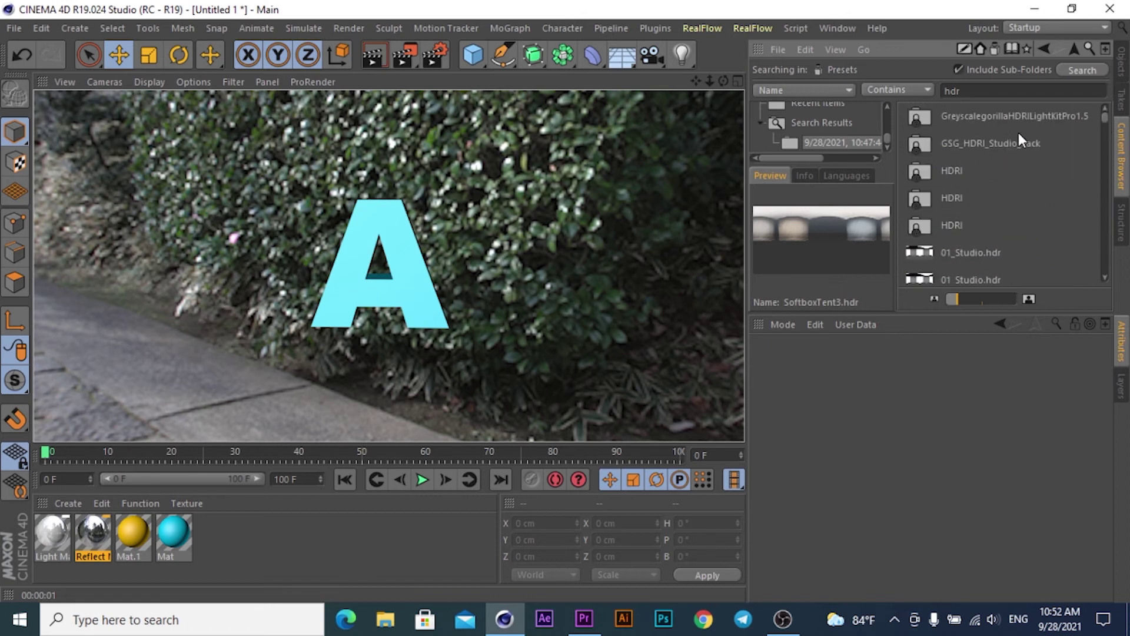
{"action": "scroll", "coordinate": [1018, 133], "scroll_direction": "down", "scroll_amount": 2}
{"action": "scroll", "coordinate": [1019, 133], "scroll_direction": "up", "scroll_amount": 2}
{"action": "double_click", "coordinate": [916, 177]}
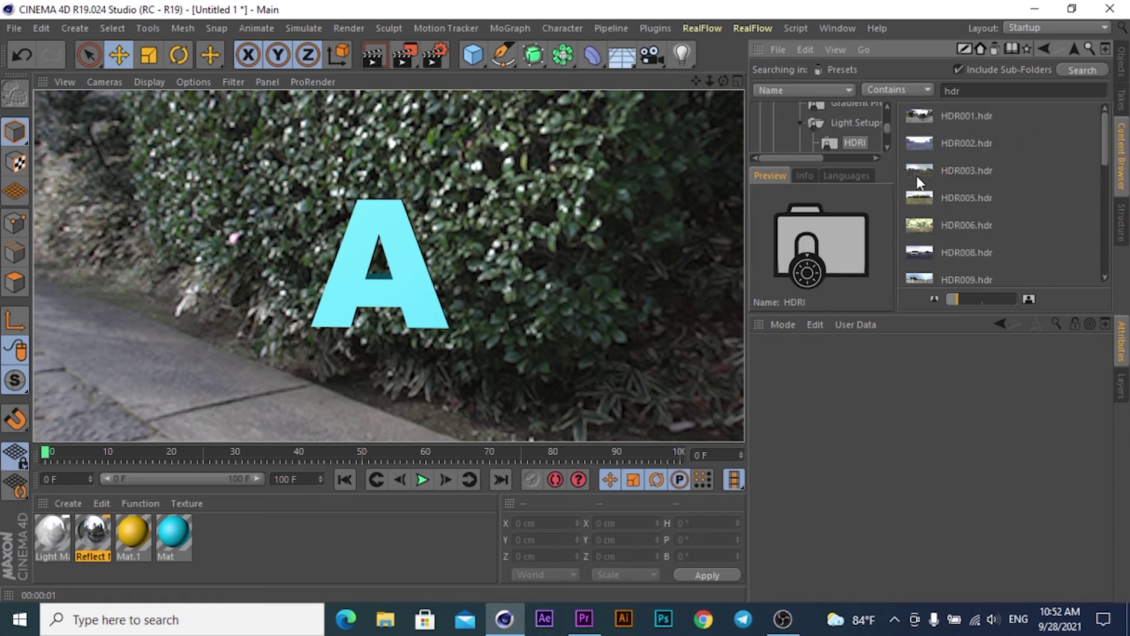
Preview HDR001, HDR002, HDR003, HDR005, HDR006, HDR008 and HDR009.
{"action": "left_click", "coordinate": [923, 114]}
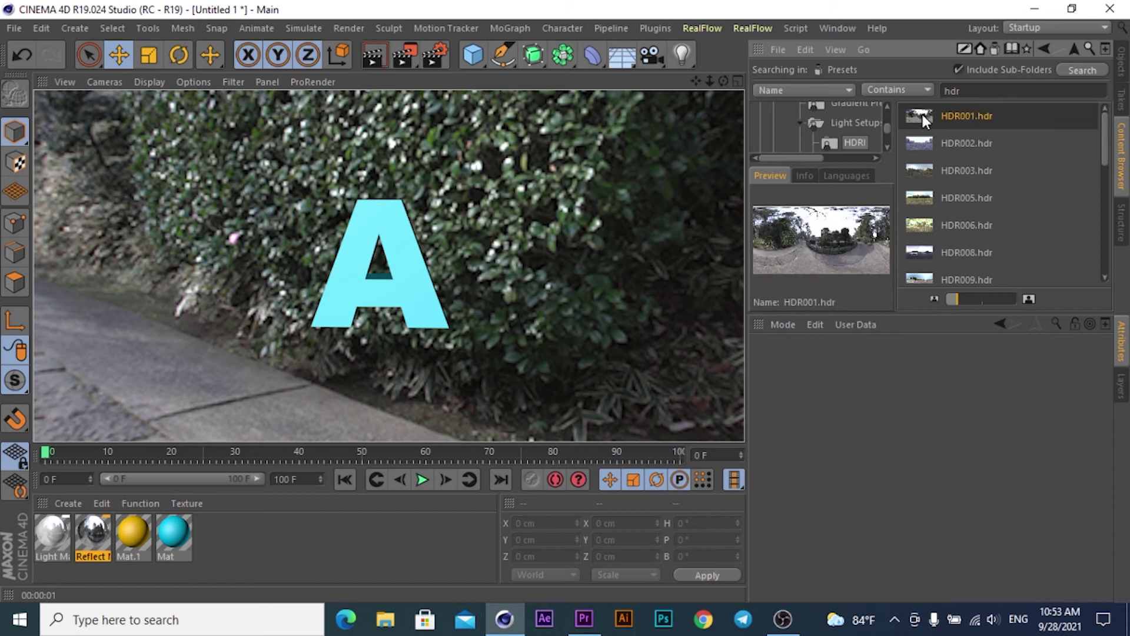
{"action": "left_click", "coordinate": [923, 145]}
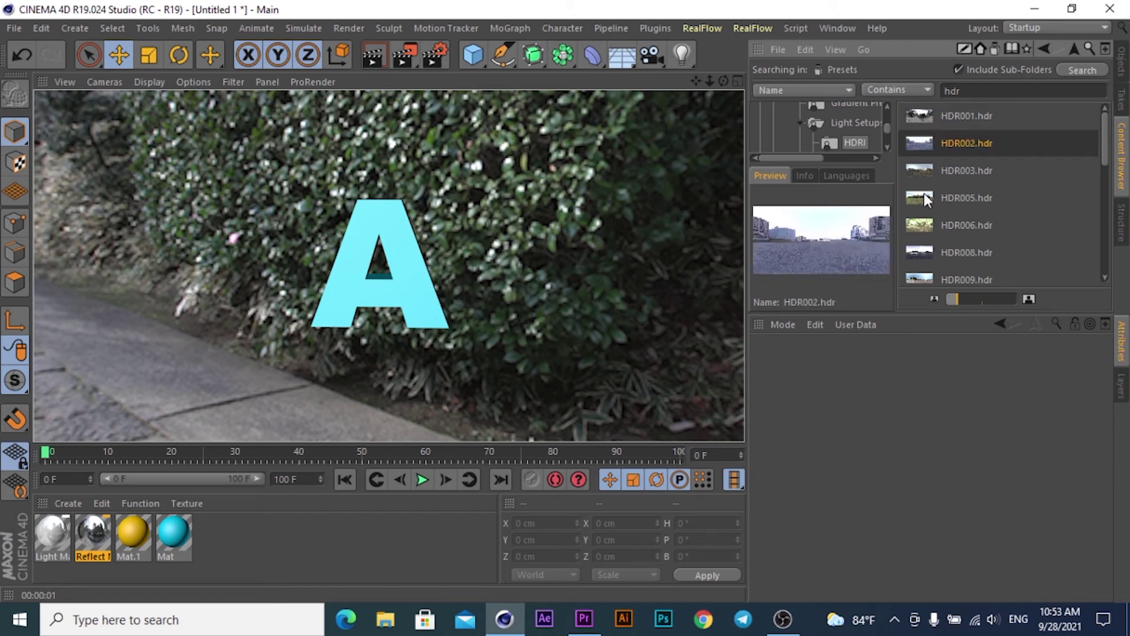
{"action": "left_click", "coordinate": [920, 168]}
{"action": "left_click", "coordinate": [920, 194]}
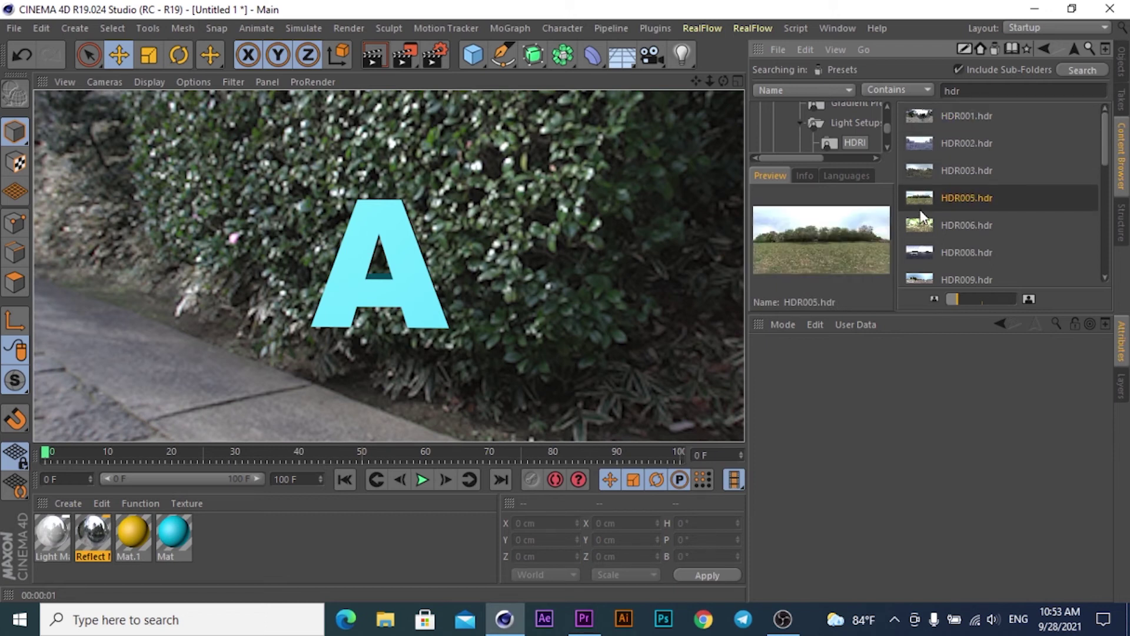
{"action": "left_click", "coordinate": [921, 226]}
{"action": "left_click", "coordinate": [922, 252]}
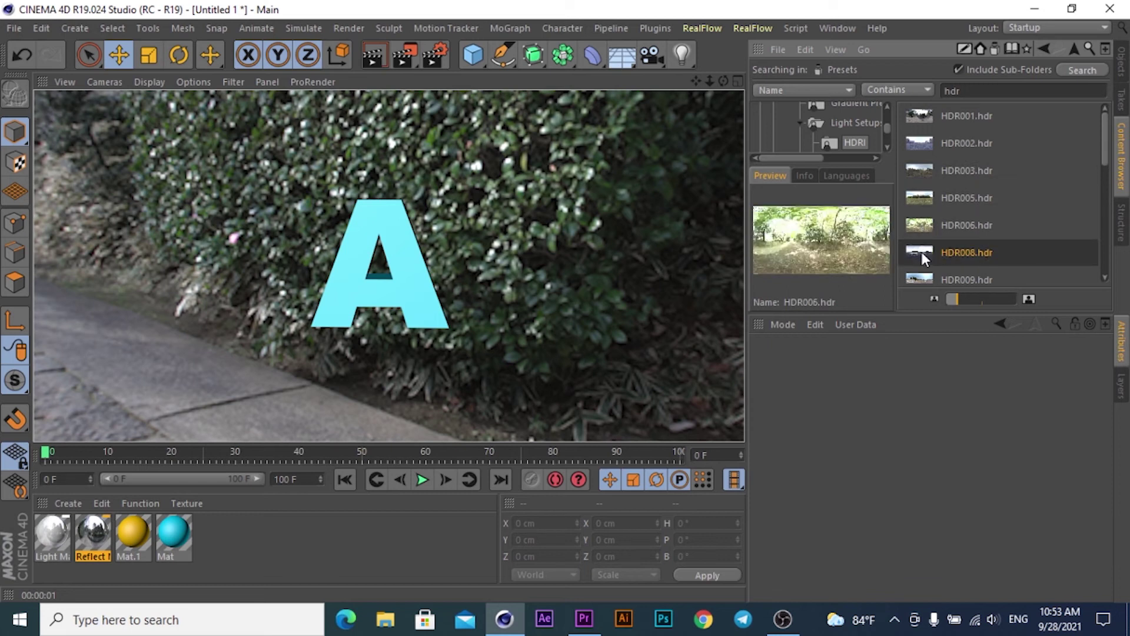
{"action": "left_click", "coordinate": [918, 274]}
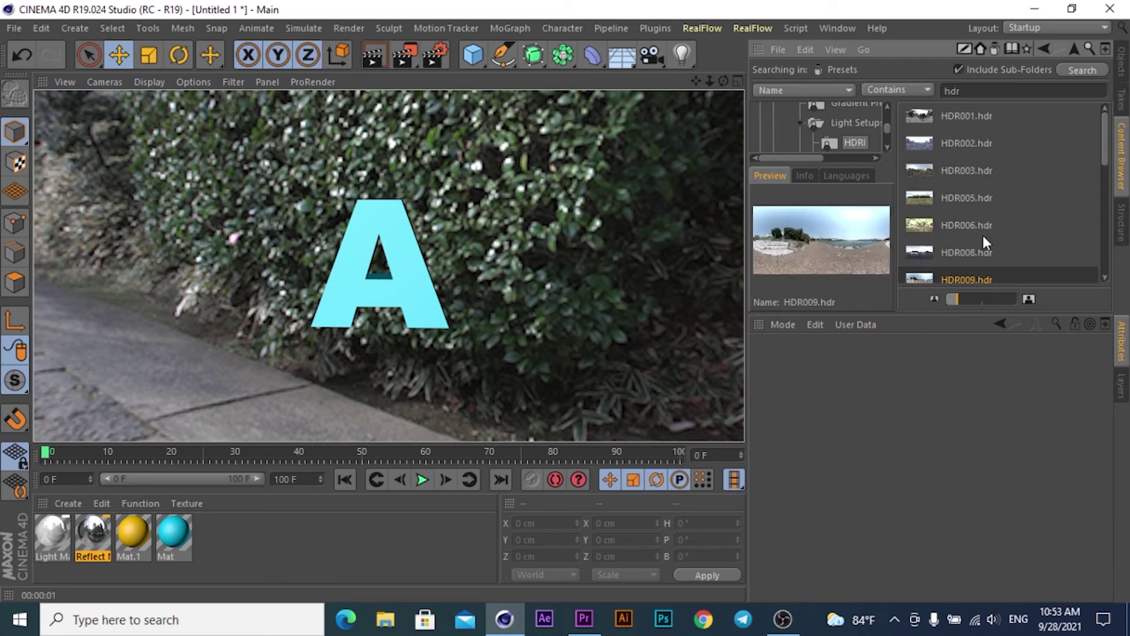
Preview HDR011, HDR012, HDR010, HDR016 and HDR017.
{"action": "scroll", "coordinate": [983, 233], "scroll_direction": "down", "scroll_amount": 3}
{"action": "left_click", "coordinate": [911, 236]}
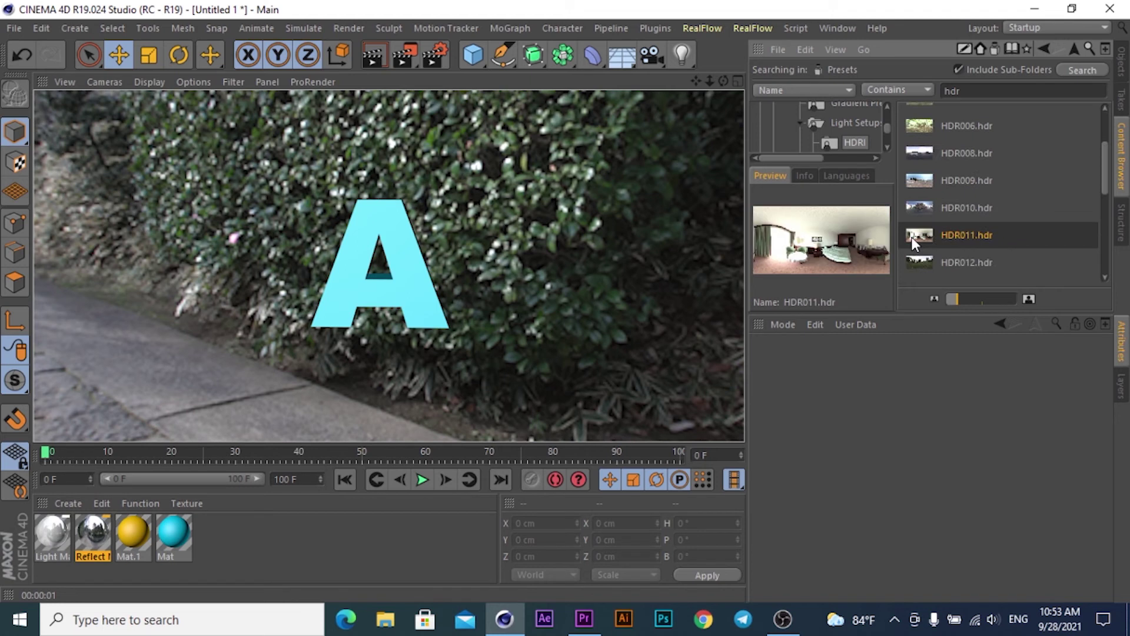
{"action": "left_click", "coordinate": [919, 262]}
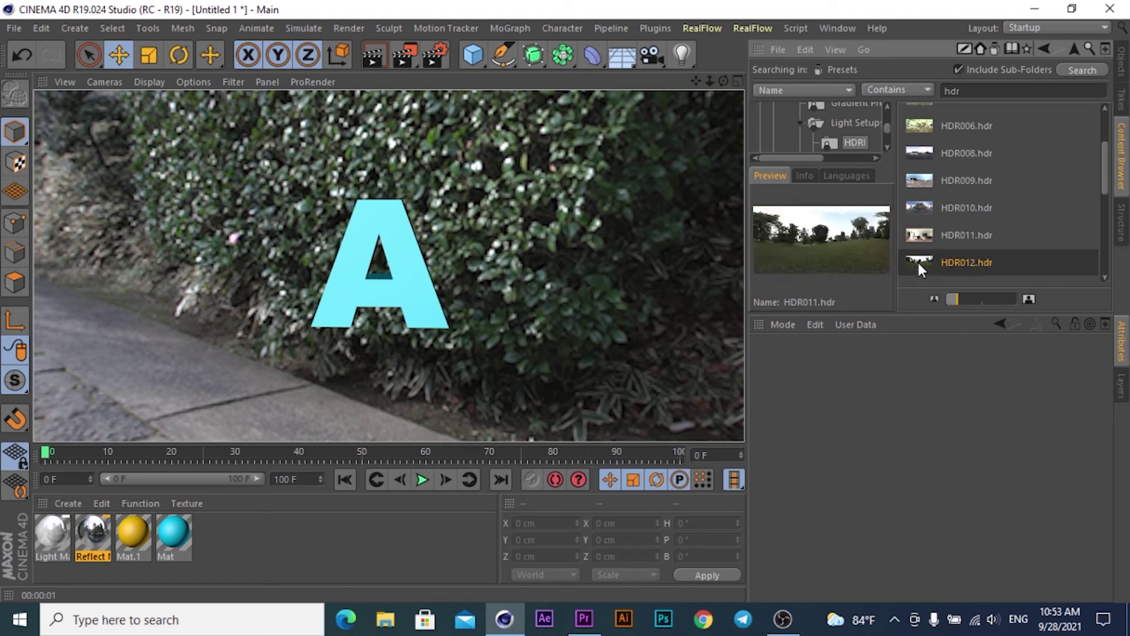
{"action": "left_click", "coordinate": [922, 207]}
{"action": "scroll", "coordinate": [937, 230], "scroll_direction": "down", "scroll_amount": 3}
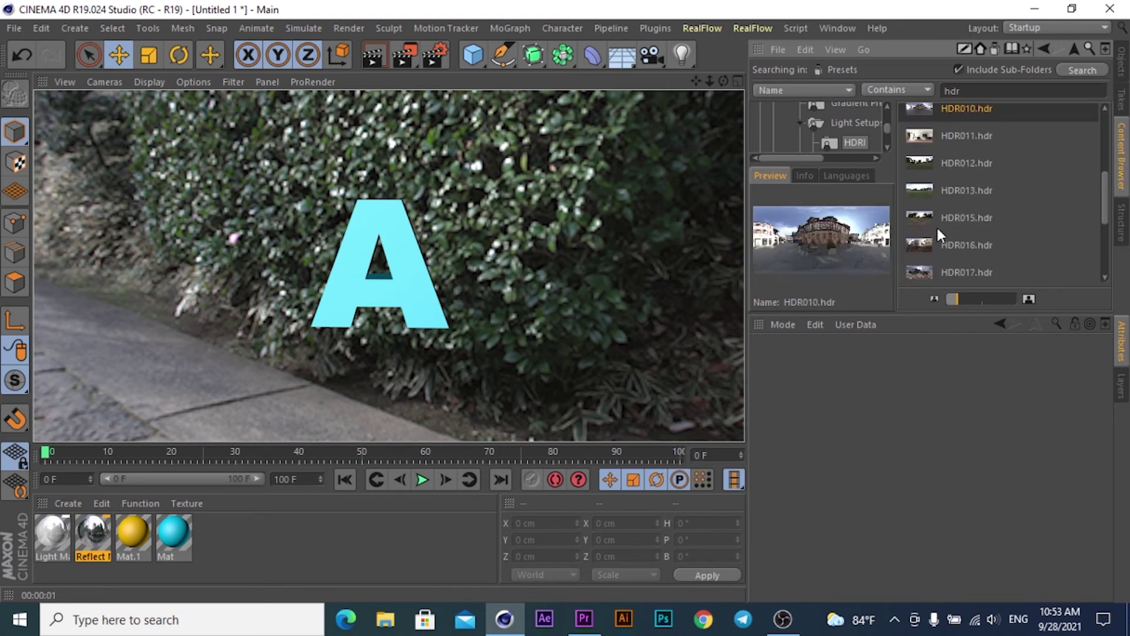
{"action": "left_click", "coordinate": [917, 243]}
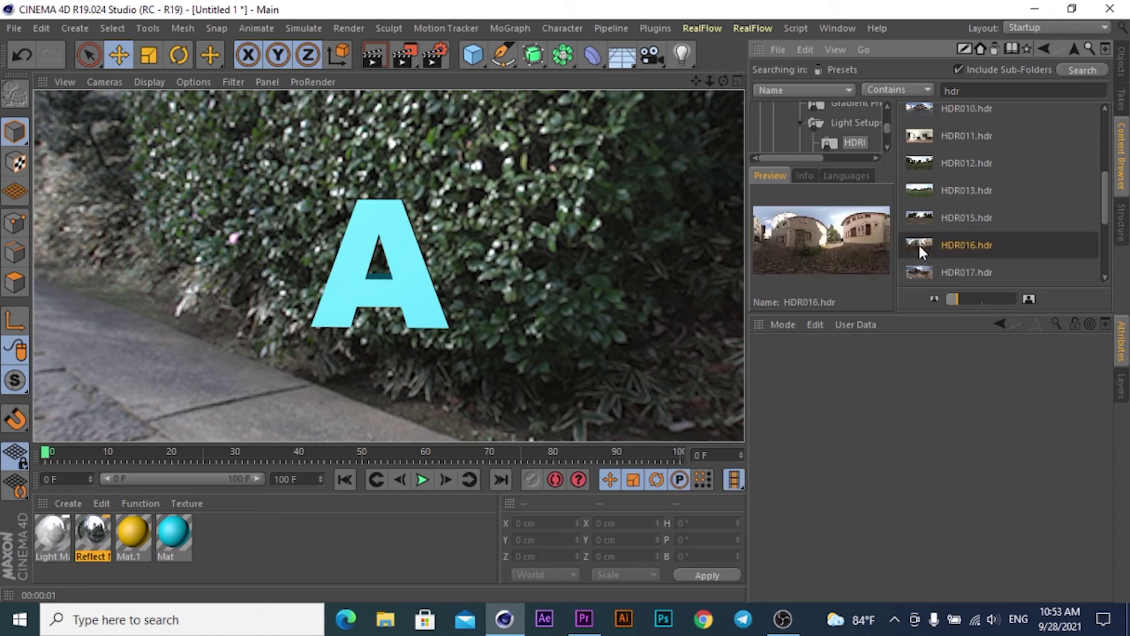
{"action": "left_click", "coordinate": [925, 271]}
Preview HDR019, HDR021, HDR022, HDR025 and studio021.
{"action": "scroll", "coordinate": [925, 270], "scroll_direction": "down", "scroll_amount": 3}
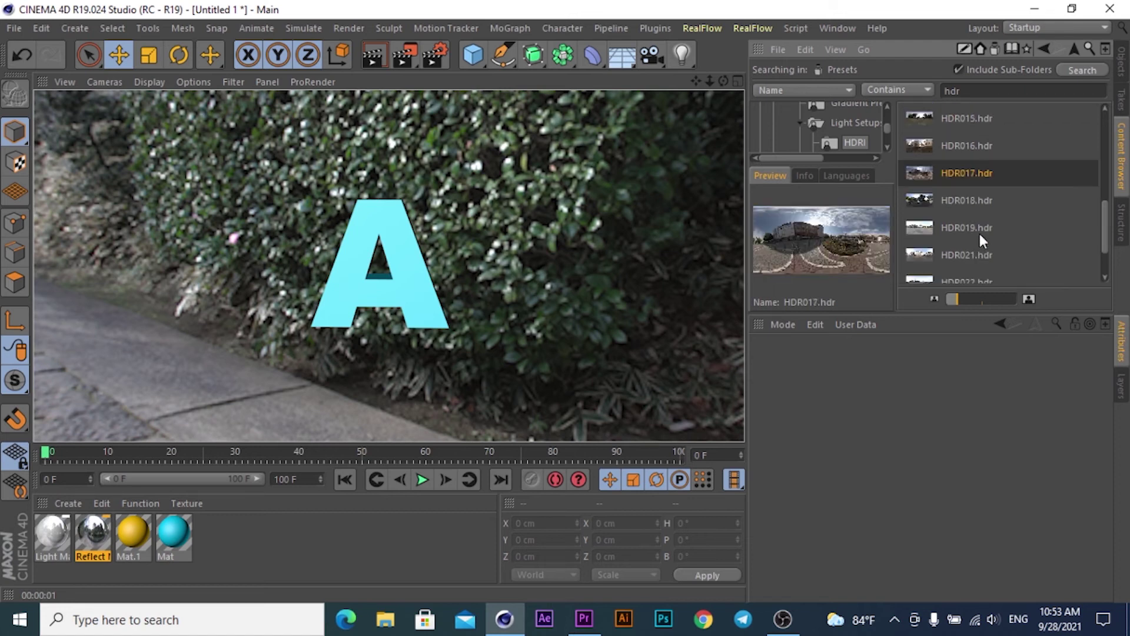
{"action": "left_click", "coordinate": [917, 230]}
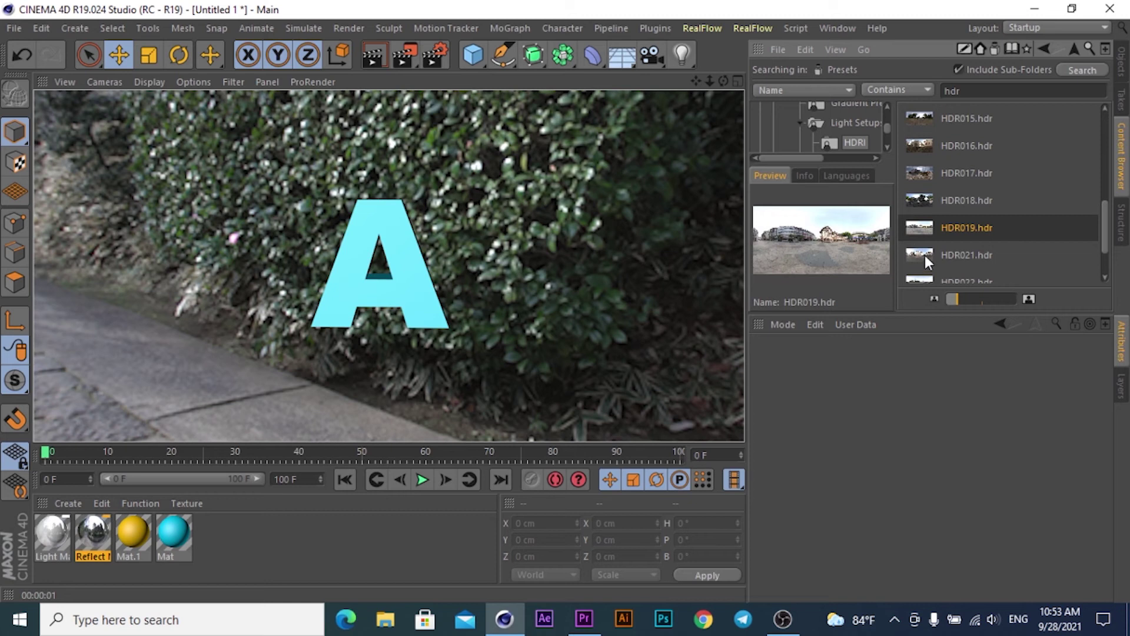
{"action": "left_click", "coordinate": [923, 255]}
{"action": "left_click", "coordinate": [923, 275]}
{"action": "scroll", "coordinate": [926, 273], "scroll_direction": "down", "scroll_amount": 3}
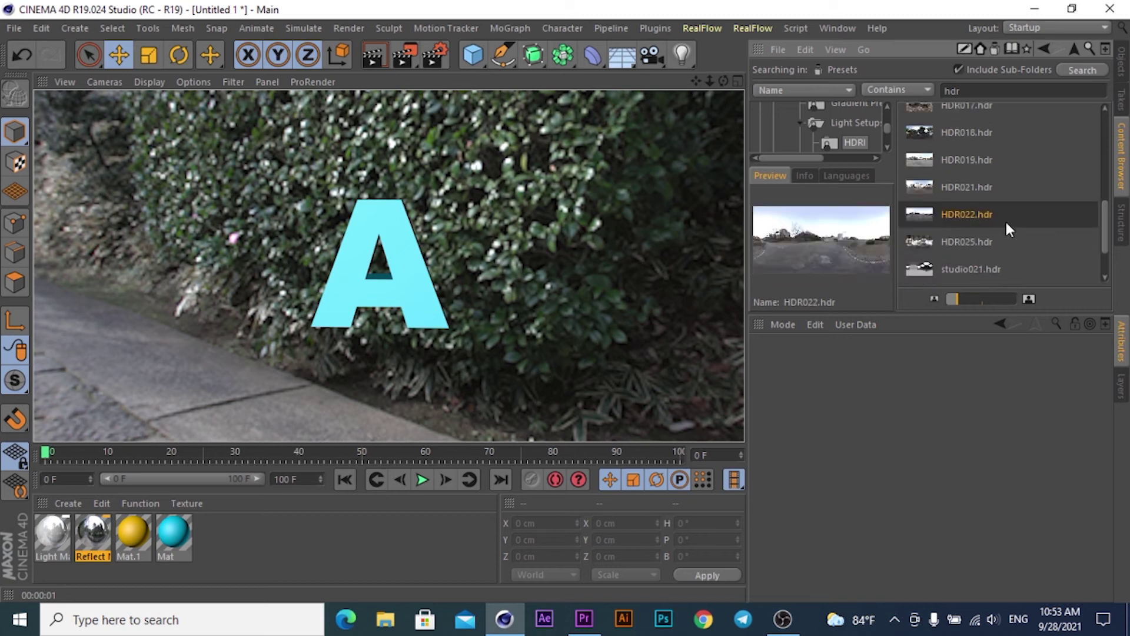
{"action": "left_click", "coordinate": [916, 242]}
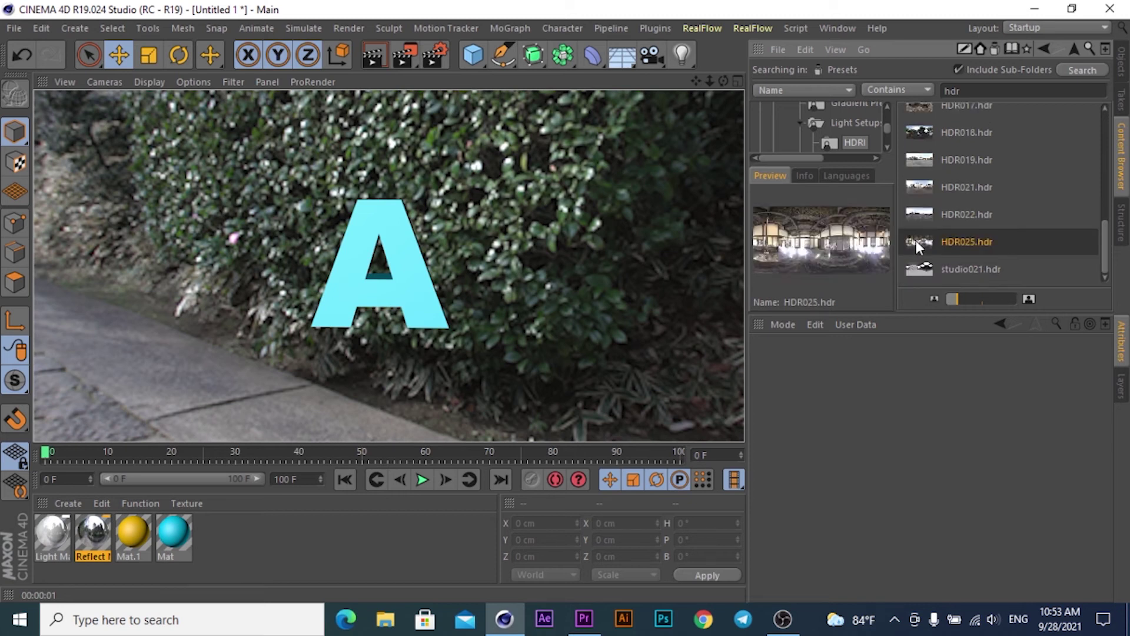
{"action": "left_click", "coordinate": [927, 272]}
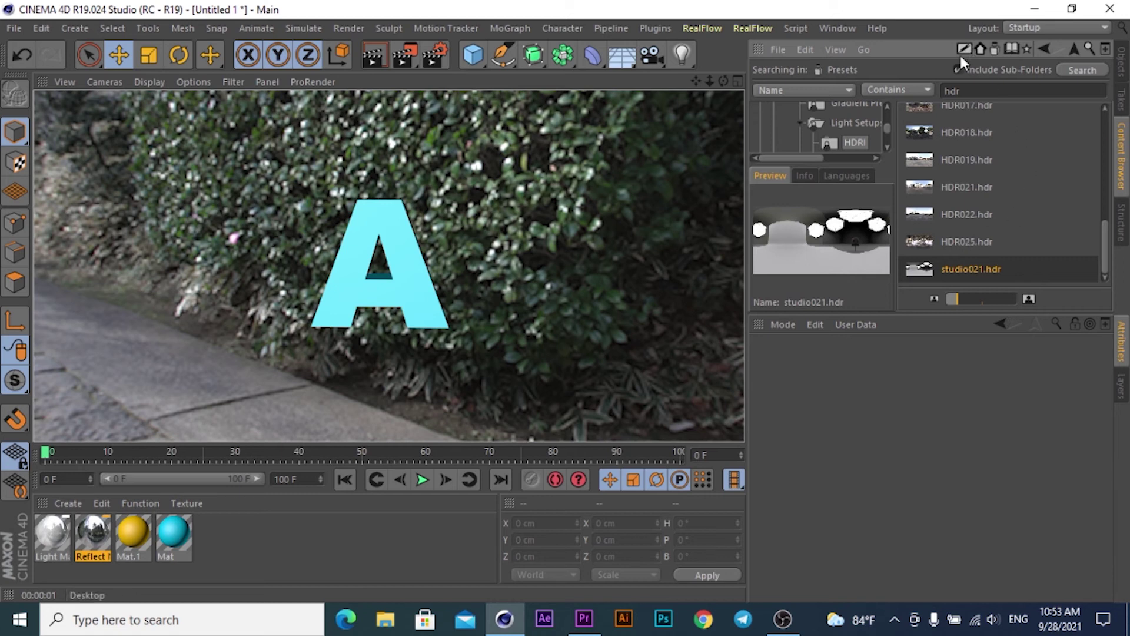
Go up to Light Setups, peek into Light Environments, then climb back to the library root.
{"action": "scroll", "coordinate": [968, 206], "scroll_direction": "up", "scroll_amount": 3}
{"action": "scroll", "coordinate": [968, 207], "scroll_direction": "up", "scroll_amount": 3}
{"action": "scroll", "coordinate": [969, 207], "scroll_direction": "up", "scroll_amount": 3}
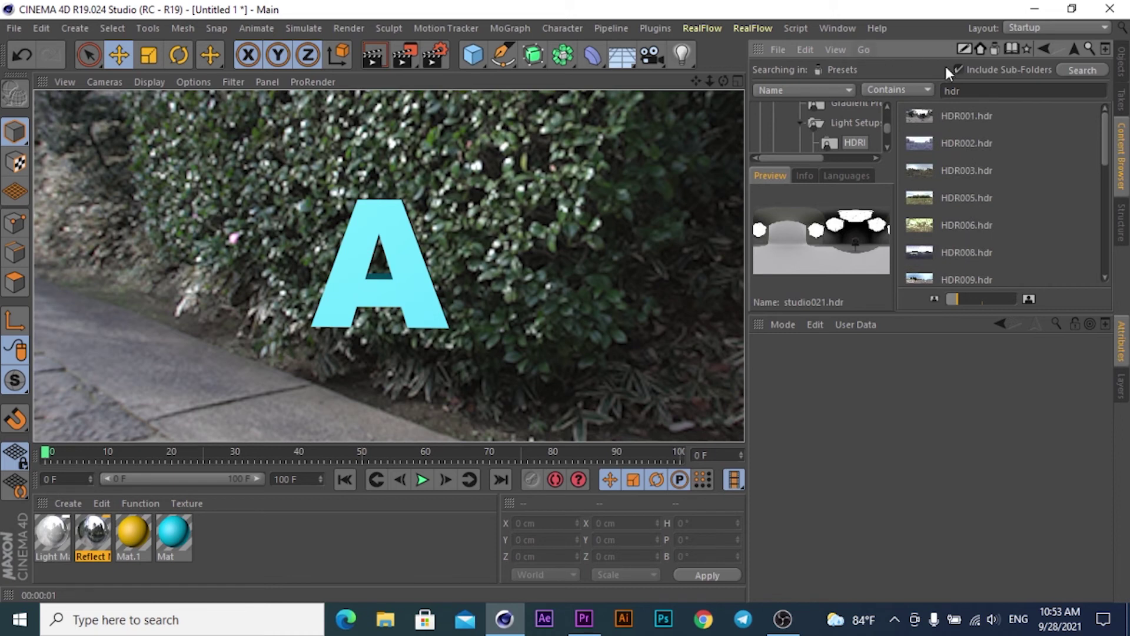
{"action": "left_click", "coordinate": [1072, 47]}
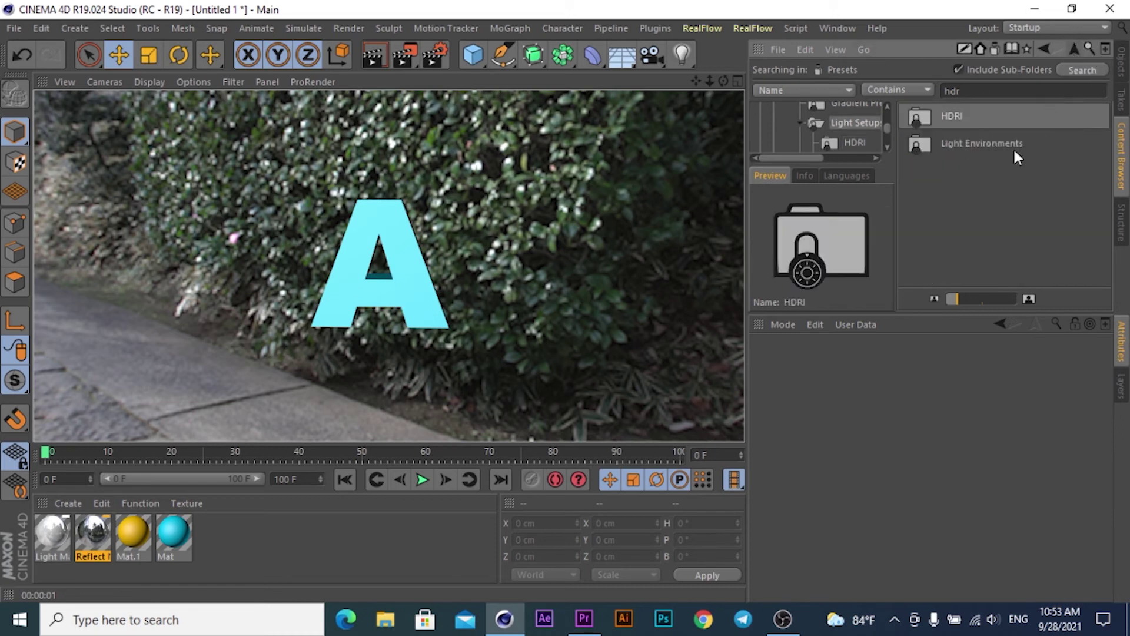
{"action": "double_click", "coordinate": [920, 143]}
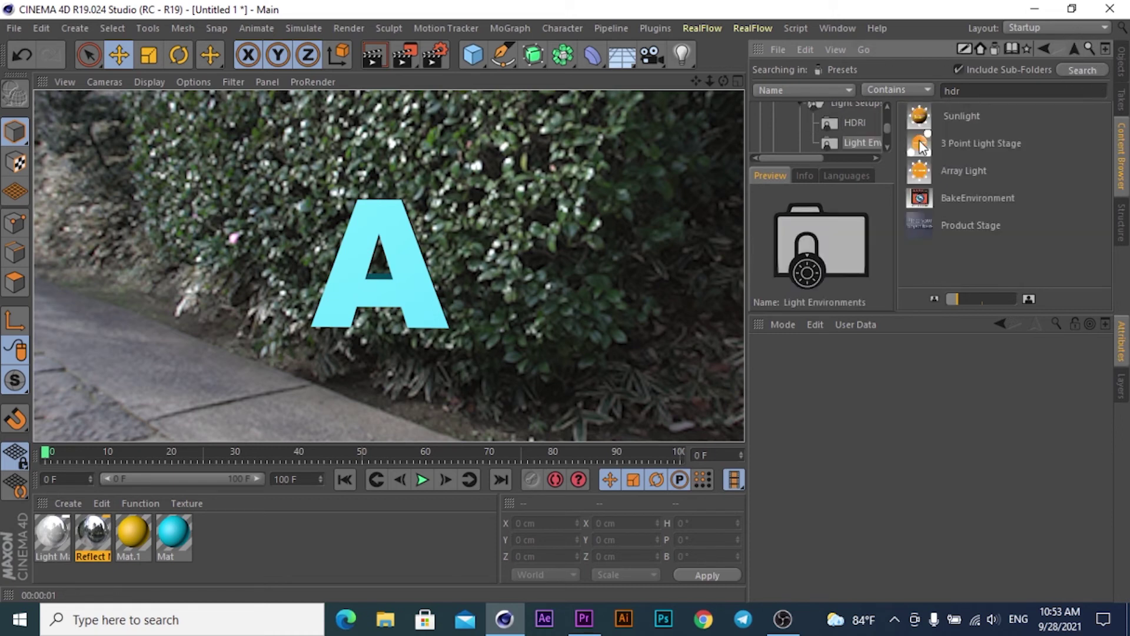
{"action": "left_click", "coordinate": [1074, 45]}
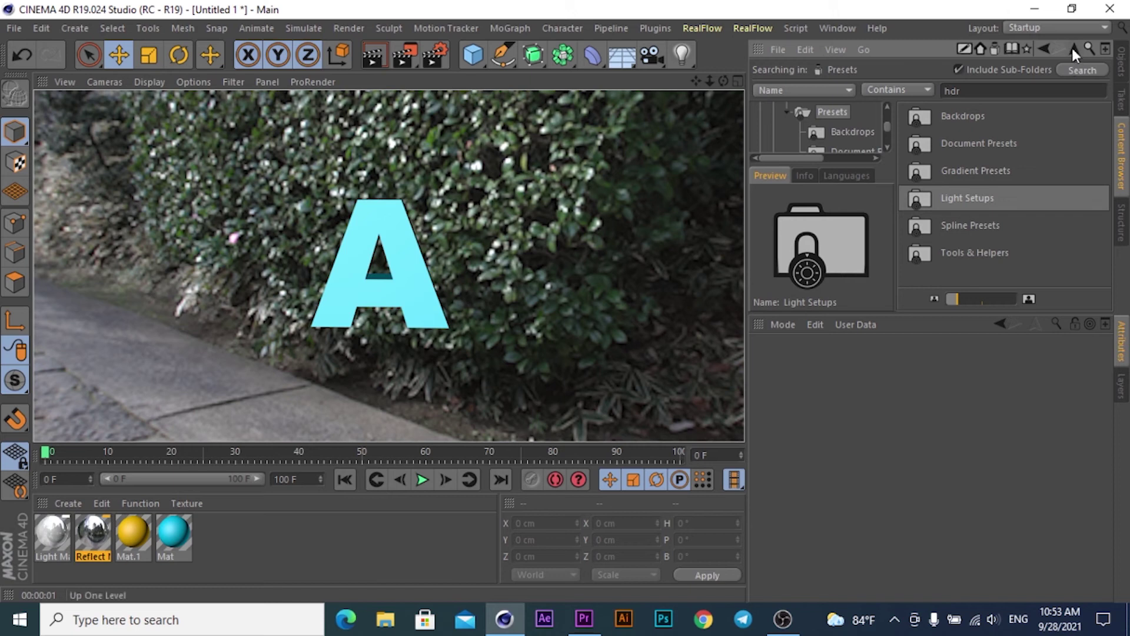
{"action": "left_click", "coordinate": [1072, 48]}
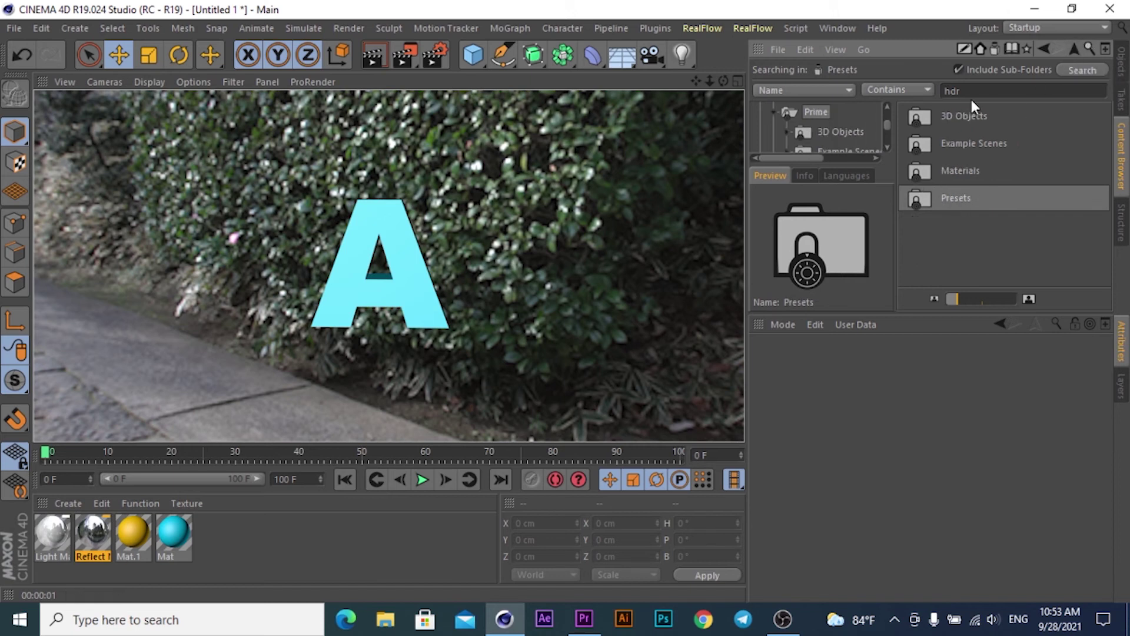
Select Park.hdr from the HDRI search results and open the Light Material's settings.
{"action": "left_click", "coordinate": [1071, 69]}
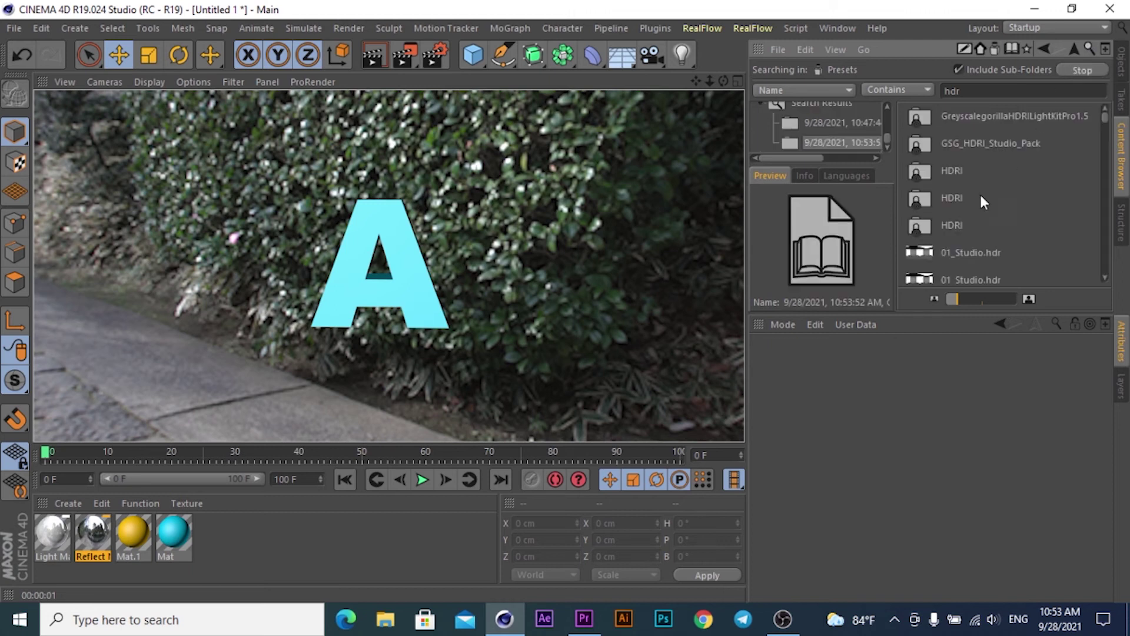
{"action": "double_click", "coordinate": [915, 199]}
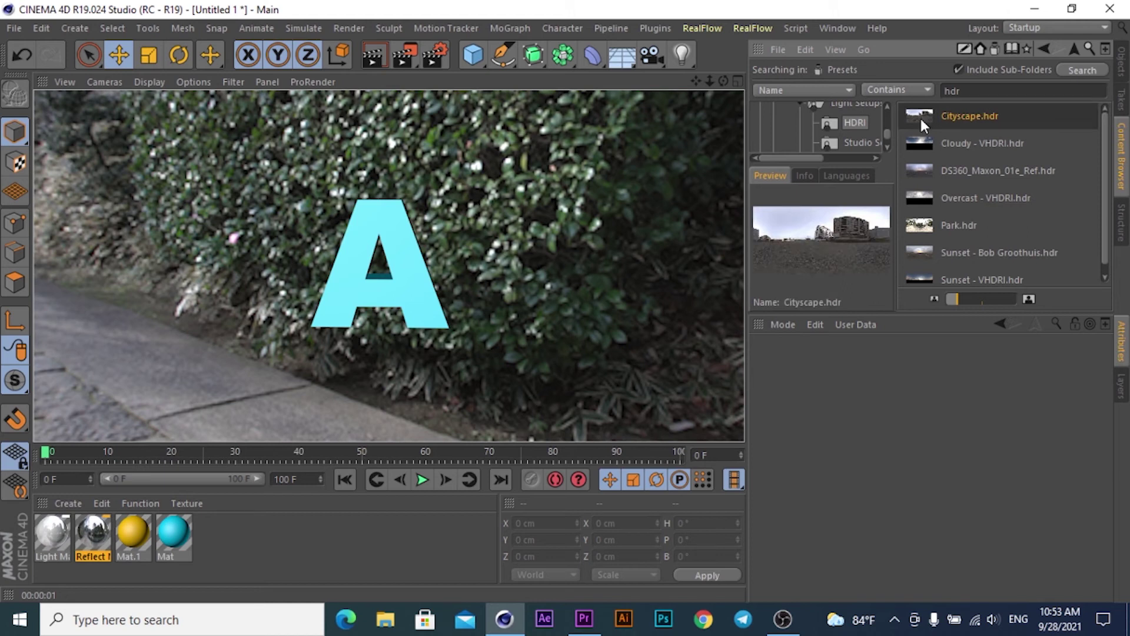
{"action": "left_click", "coordinate": [920, 141]}
{"action": "left_click", "coordinate": [922, 170]}
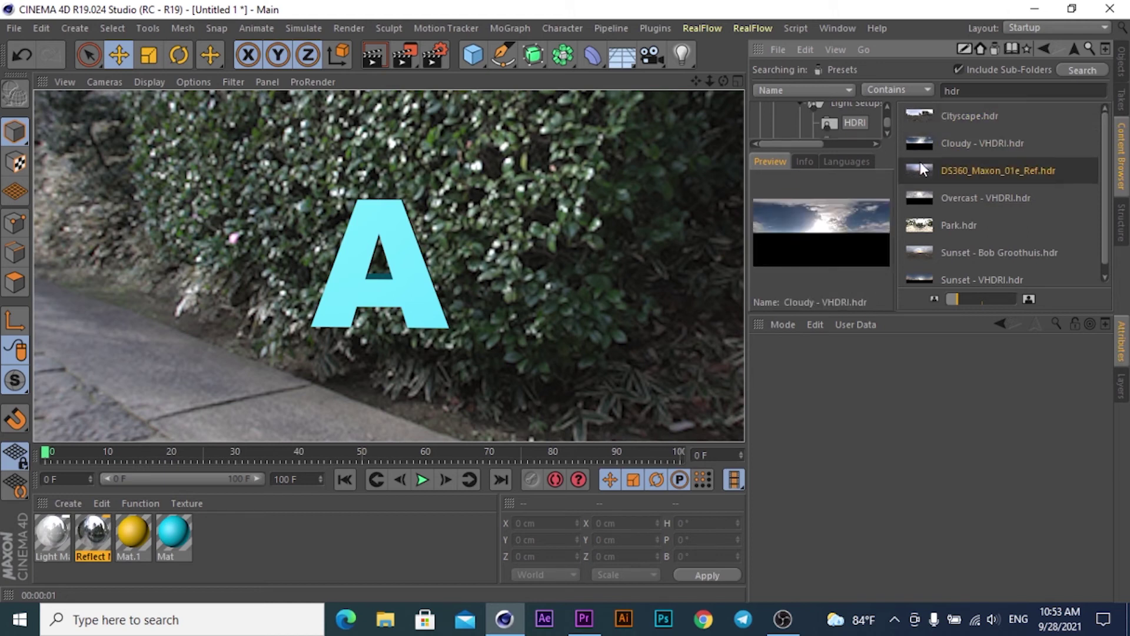
{"action": "left_click", "coordinate": [920, 194]}
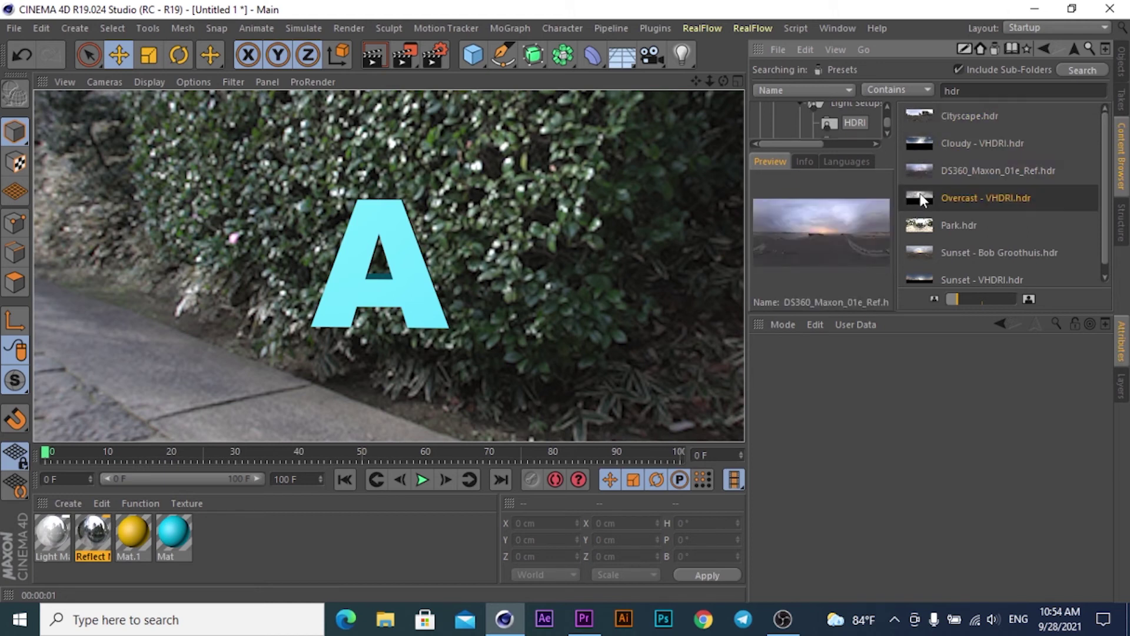
{"action": "left_click", "coordinate": [933, 226]}
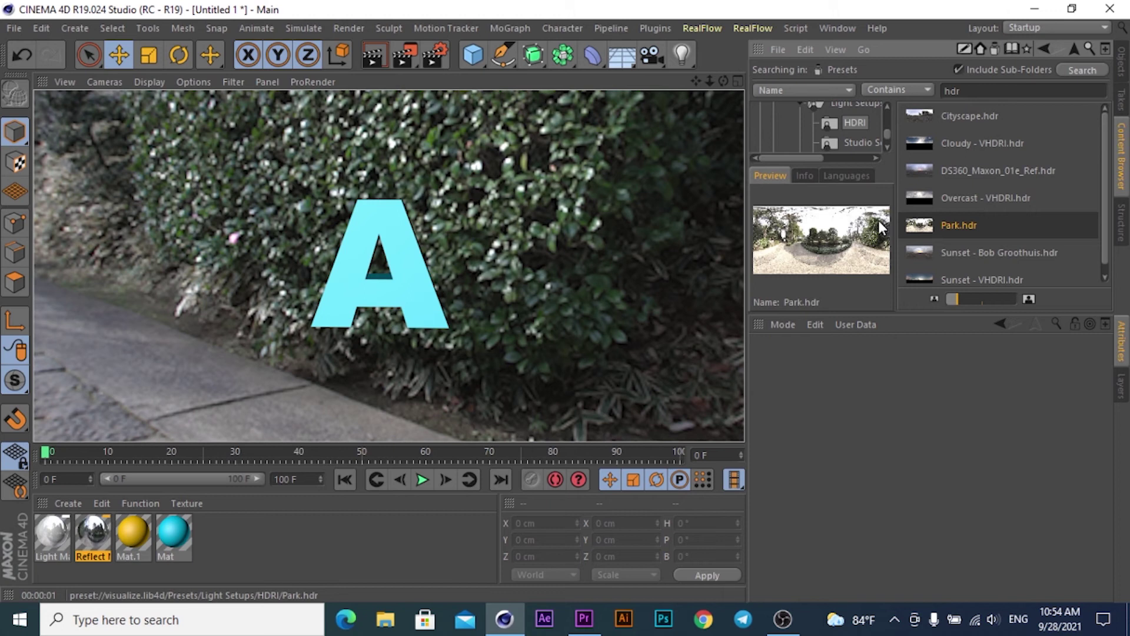
{"action": "left_click", "coordinate": [52, 537]}
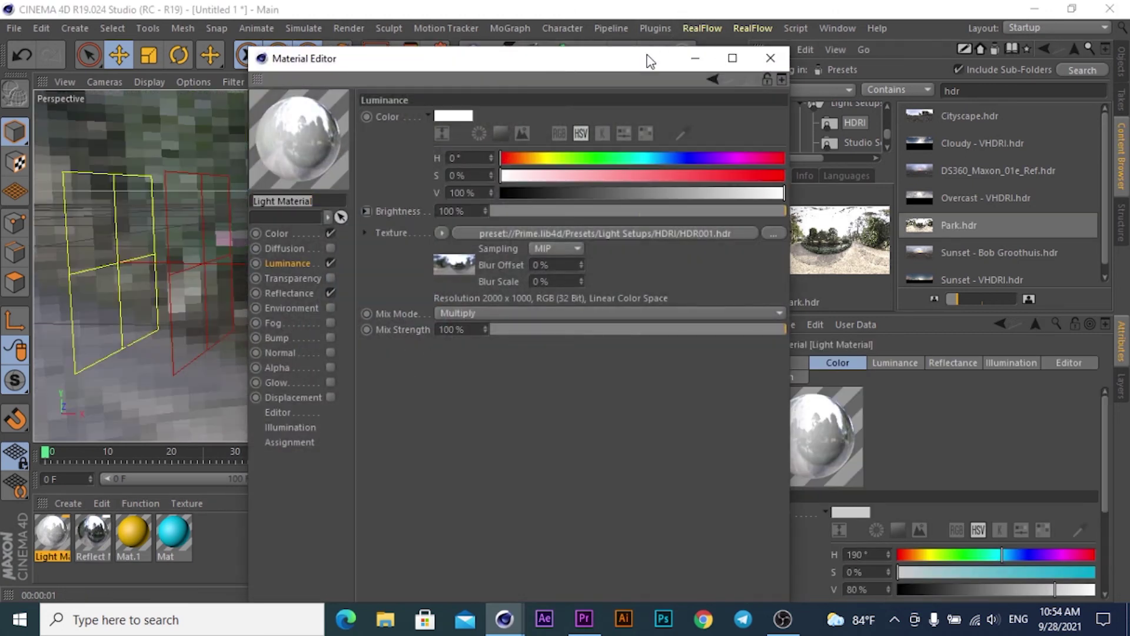
Load Park.hdr as the Light material's luminance texture.
{"action": "left_click_drag", "start_coordinate": [647, 58], "coordinate": [560, 61]}
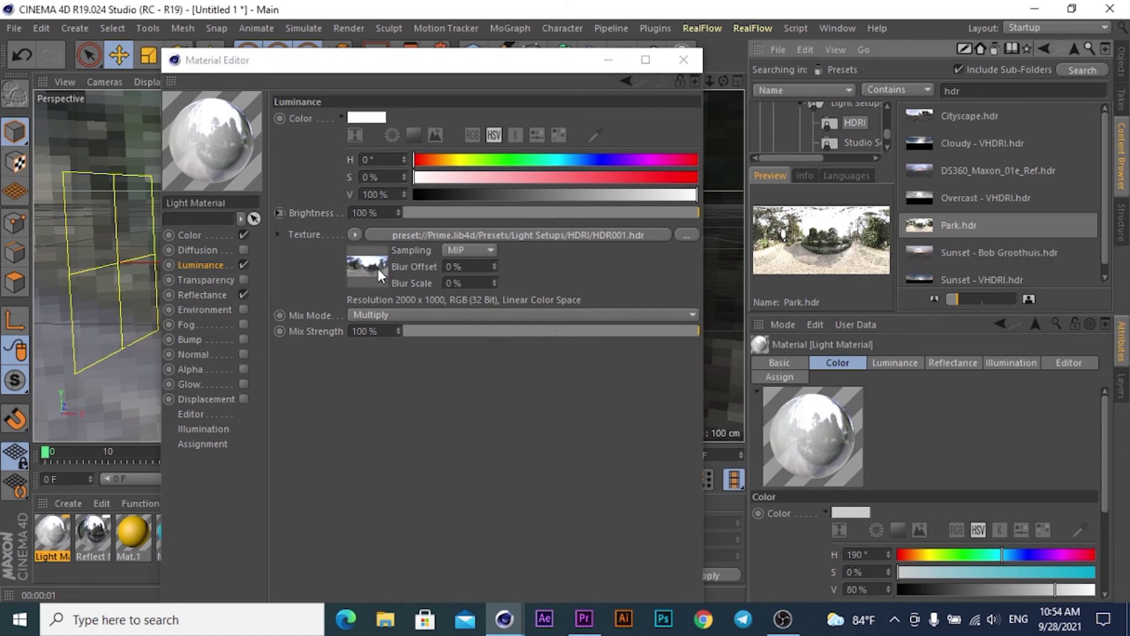
{"action": "left_click_drag", "start_coordinate": [927, 227], "coordinate": [383, 242]}
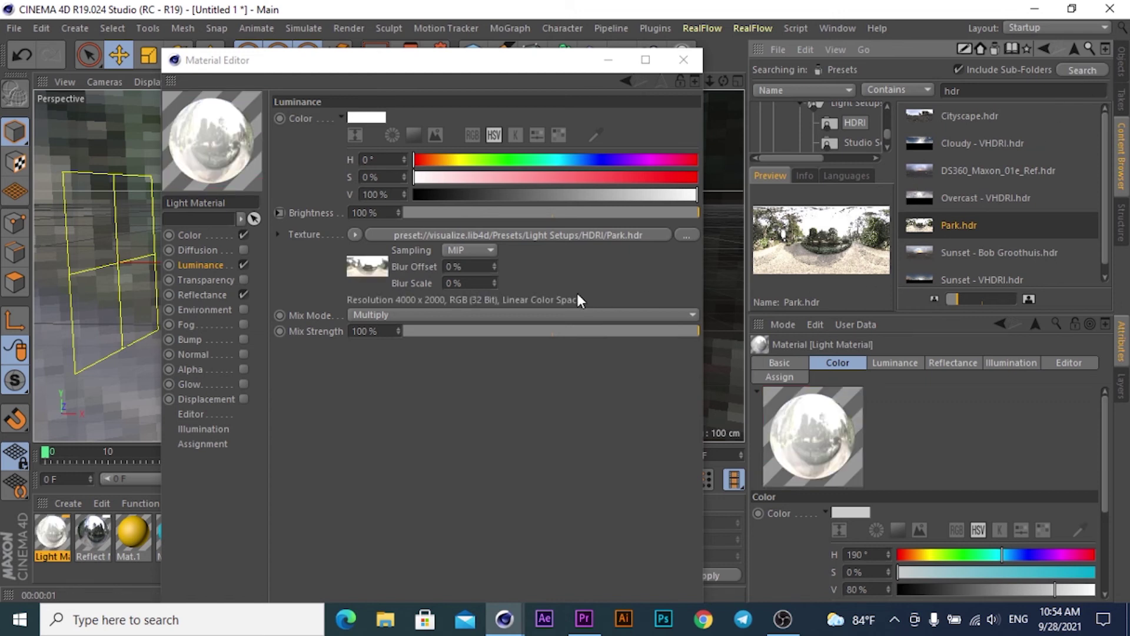
{"action": "left_click", "coordinate": [683, 59]}
Load Park.hdr as the Reflect material's luminance texture as well.
{"action": "double_click", "coordinate": [94, 533]}
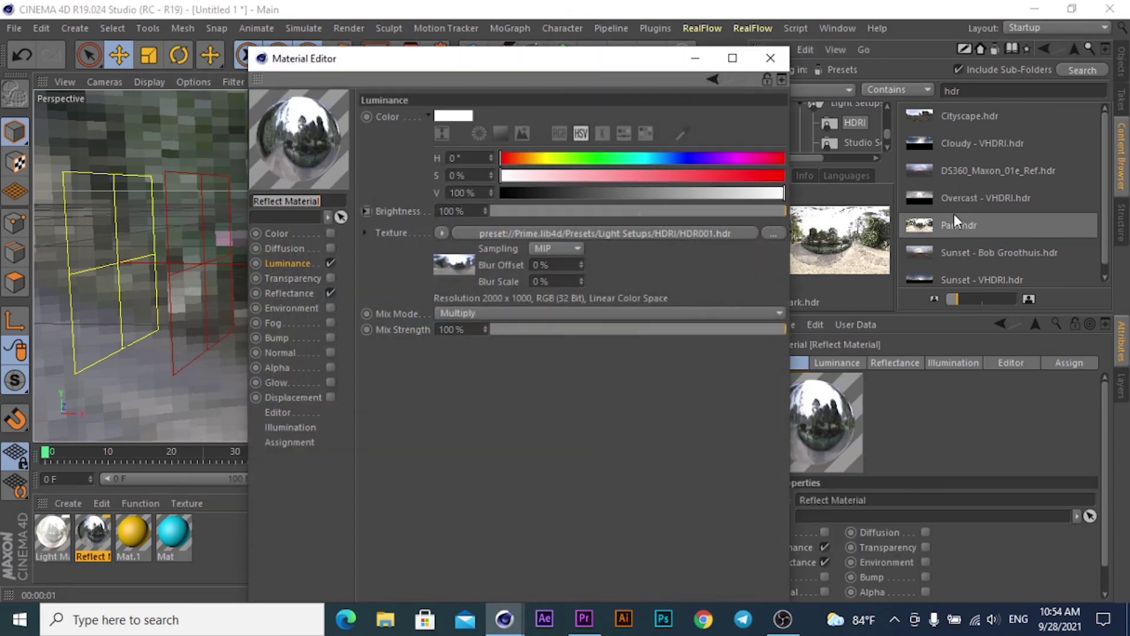
{"action": "left_click_drag", "start_coordinate": [906, 228], "coordinate": [456, 272]}
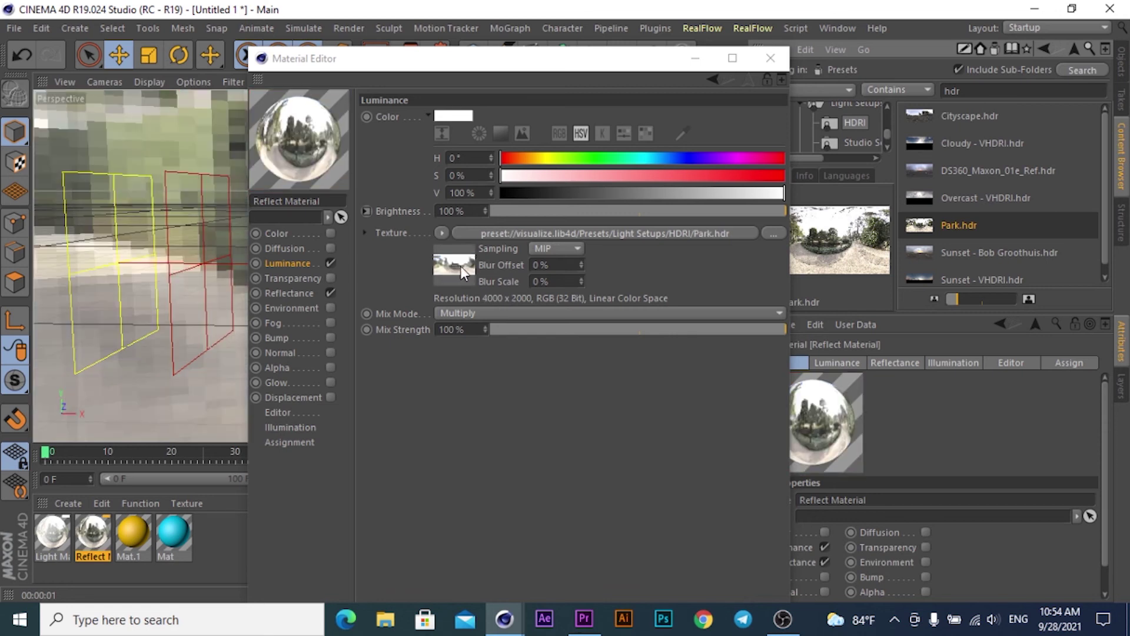
{"action": "left_click", "coordinate": [769, 57]}
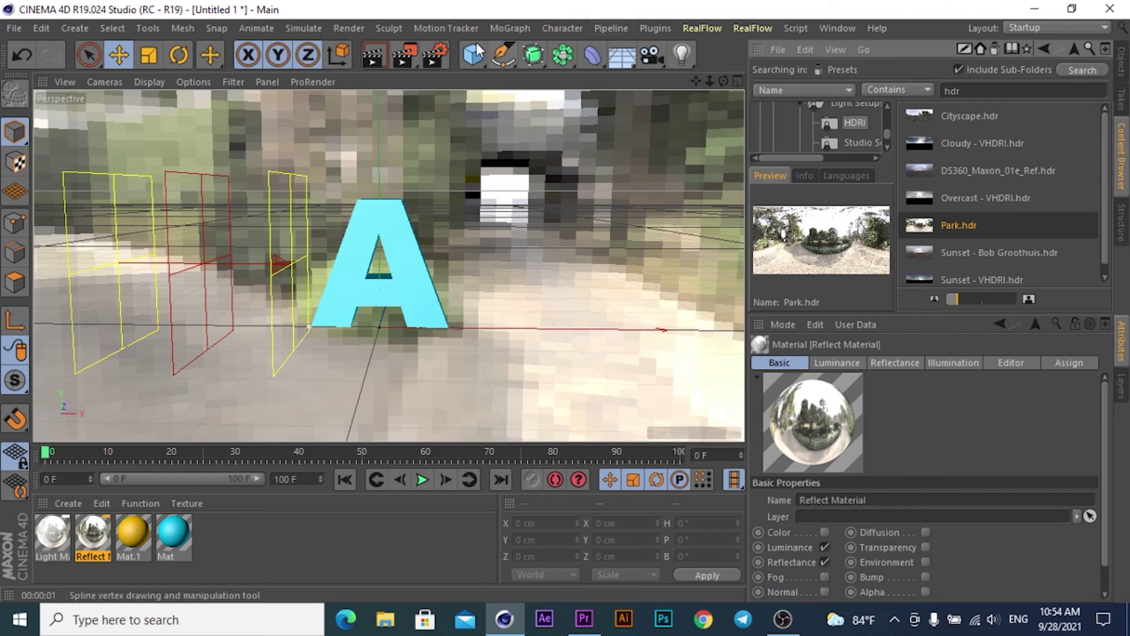
{"action": "left_click", "coordinate": [369, 52]}
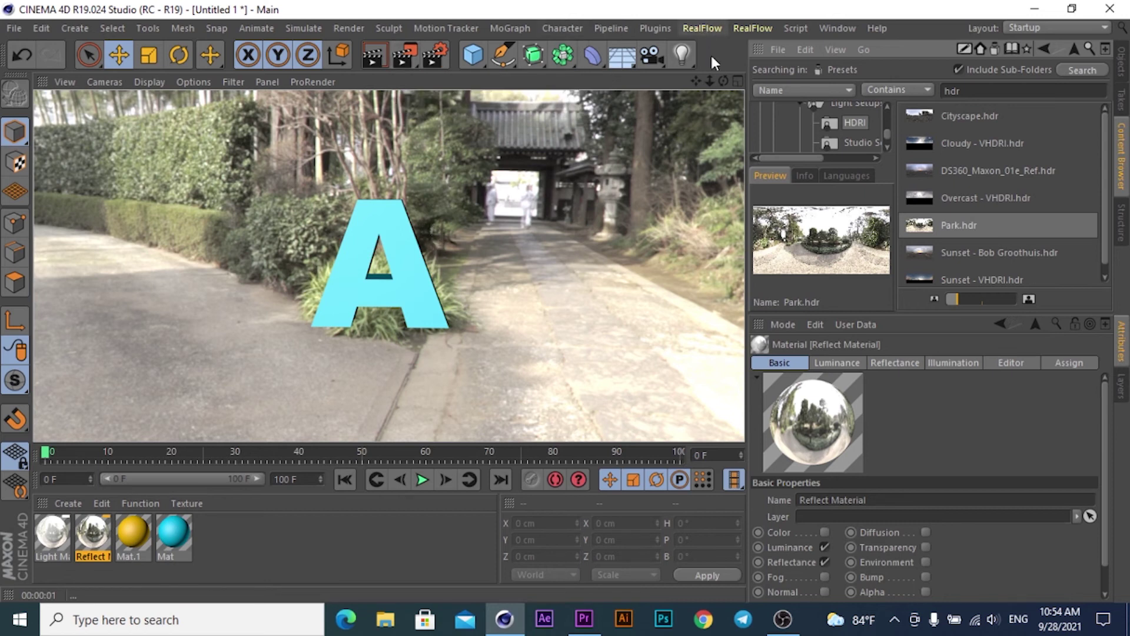
{"action": "left_click_drag", "start_coordinate": [723, 80], "coordinate": [694, 82]}
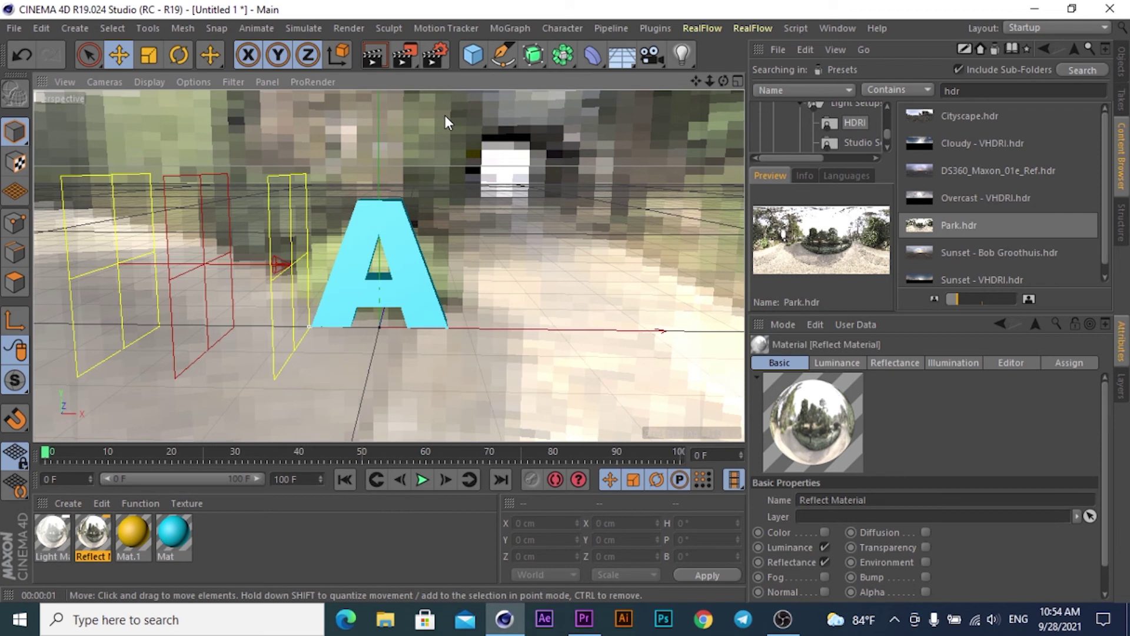
{"action": "left_click", "coordinate": [372, 53]}
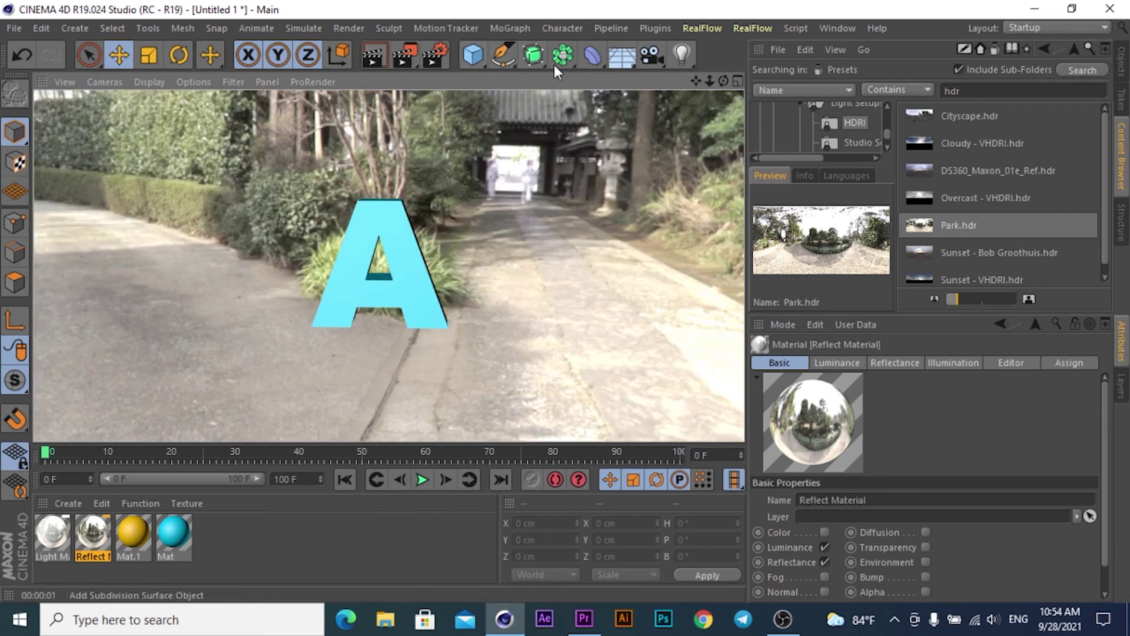
{"action": "left_click", "coordinate": [723, 81]}
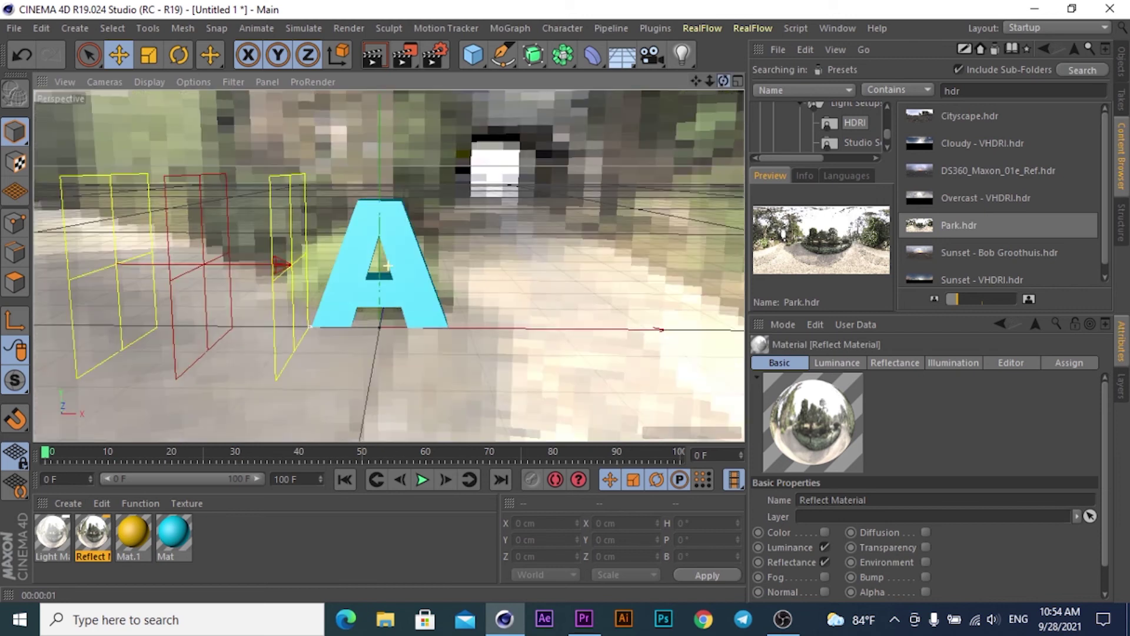
{"action": "left_click", "coordinate": [372, 50]}
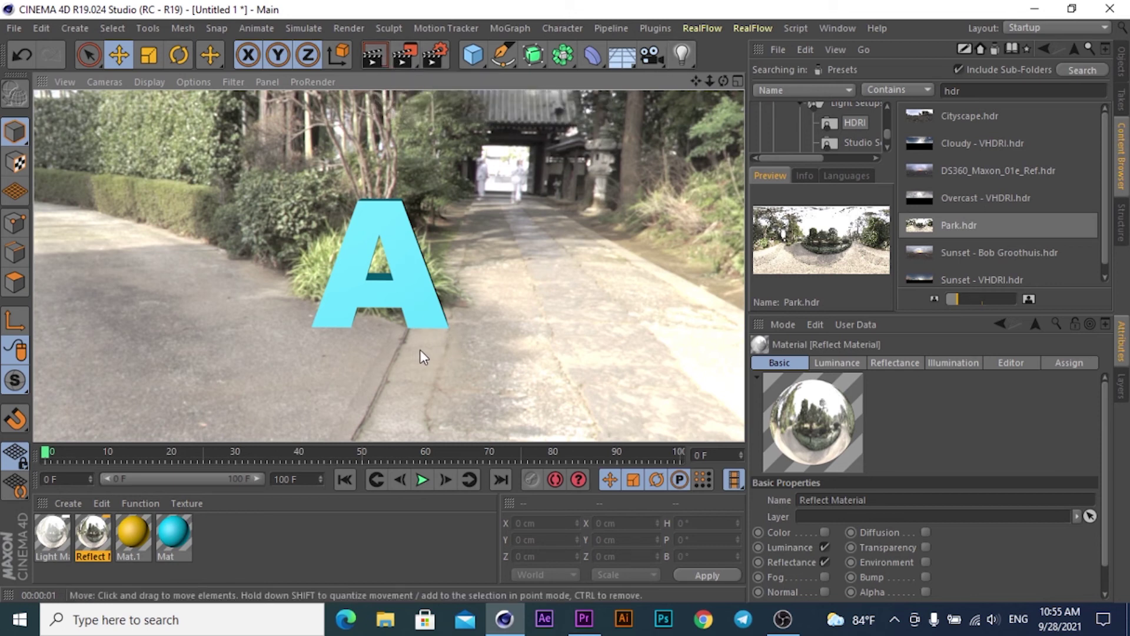
{"action": "left_click", "coordinate": [422, 479]}
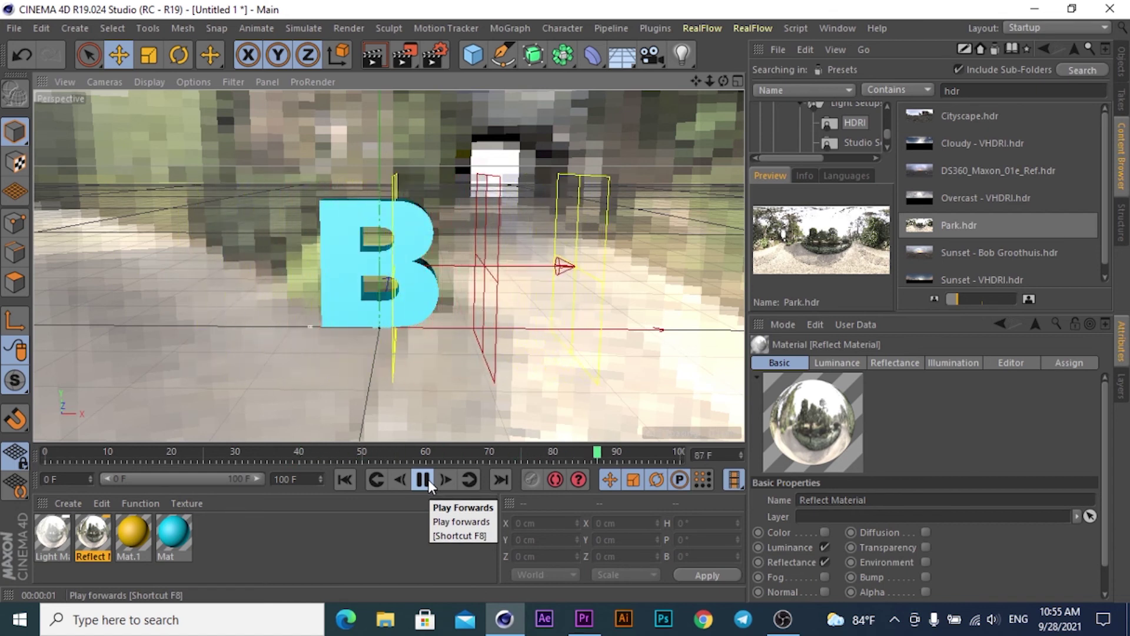
{"action": "left_click", "coordinate": [428, 481]}
{"action": "left_click", "coordinate": [346, 479]}
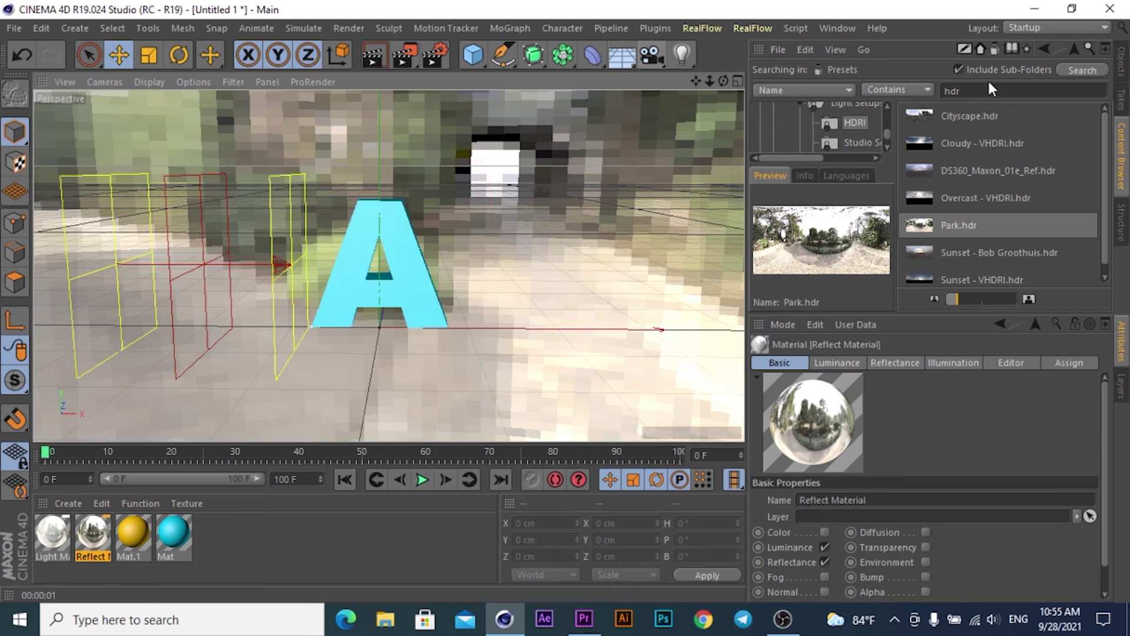
Collapse groups A and B, then add a standard camera and view through it.
{"action": "left_click", "coordinate": [1122, 61]}
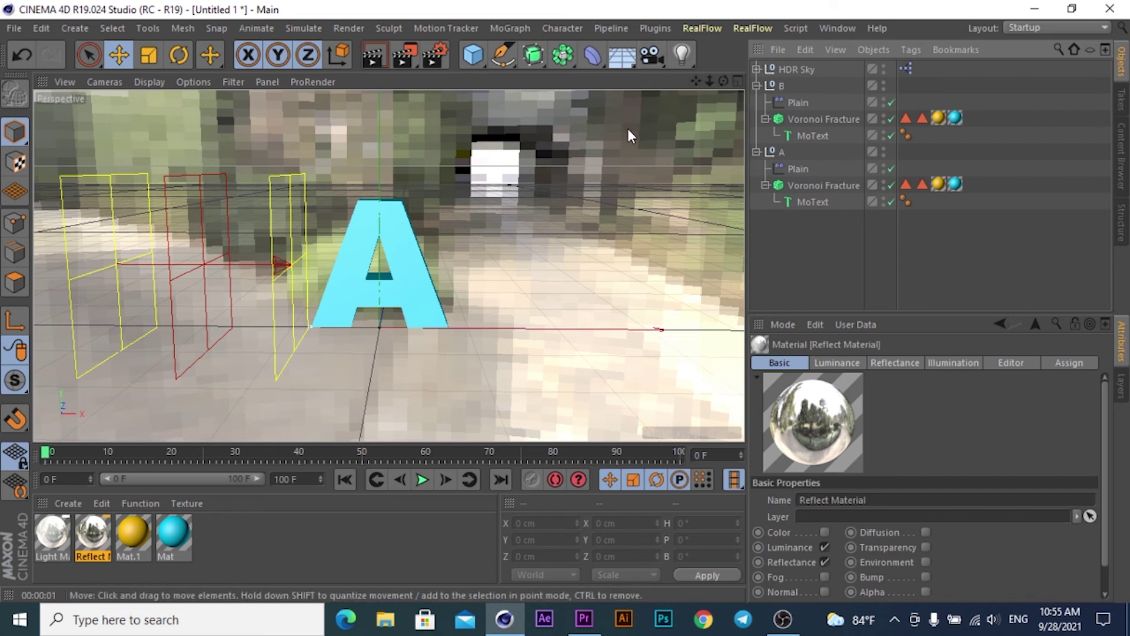
{"action": "left_click", "coordinate": [757, 86]}
{"action": "left_click", "coordinate": [756, 101]}
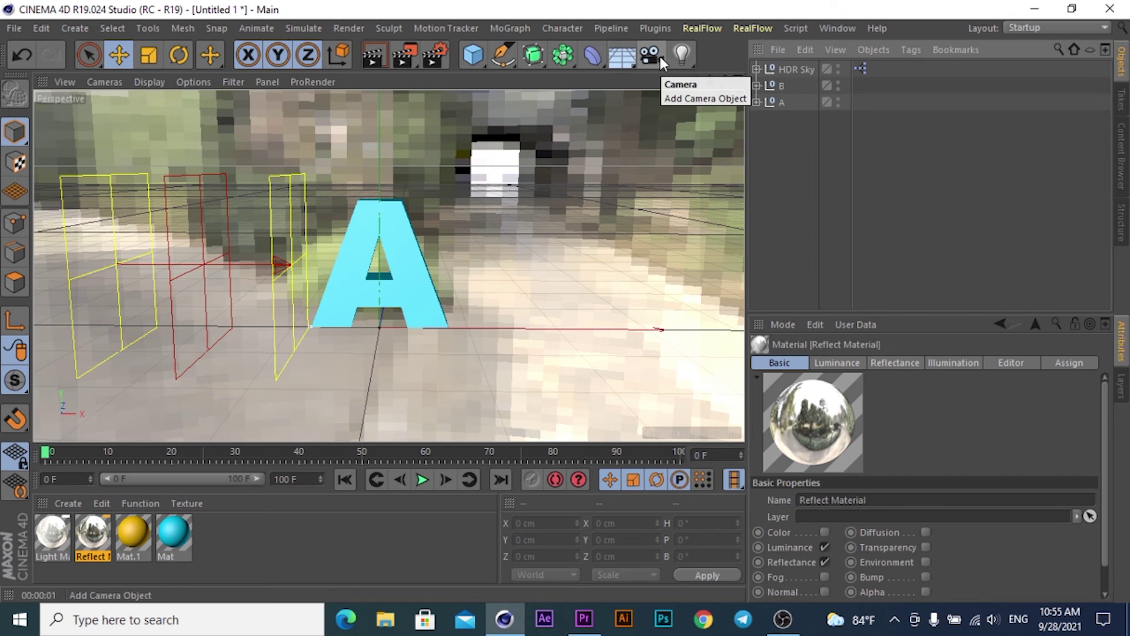
{"action": "left_click", "coordinate": [659, 57]}
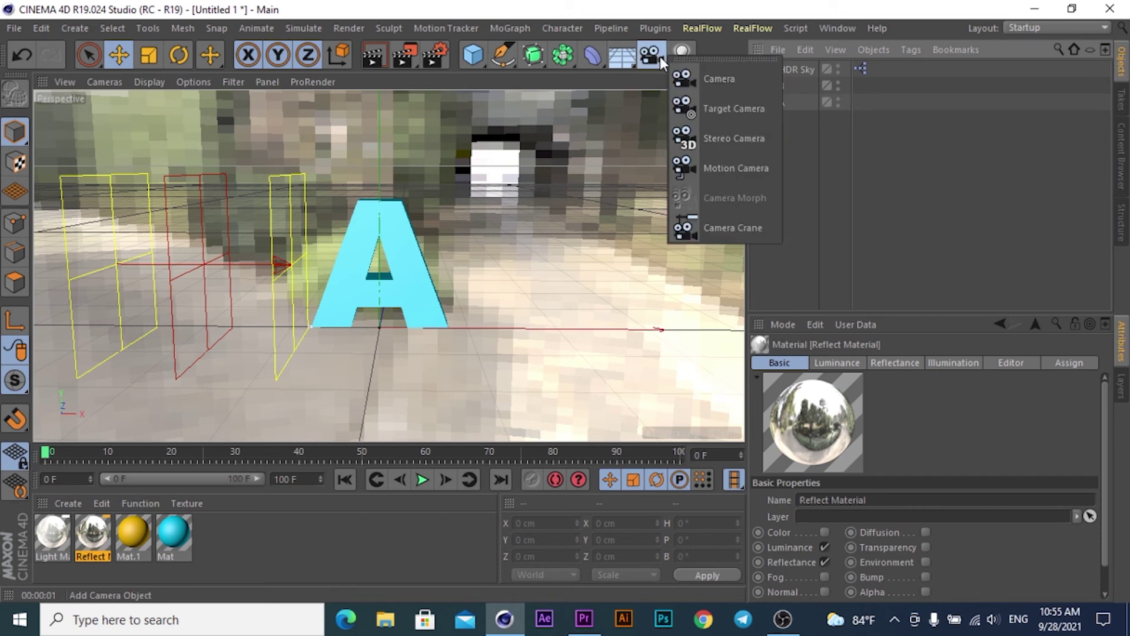
{"action": "left_click", "coordinate": [694, 80]}
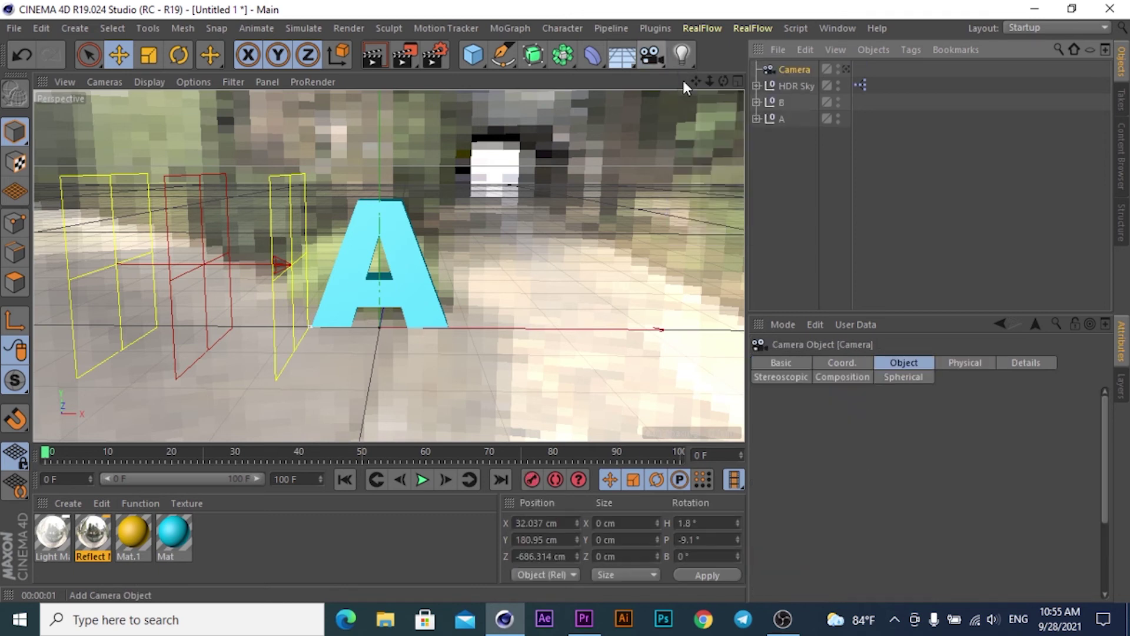
{"action": "left_click", "coordinate": [845, 69]}
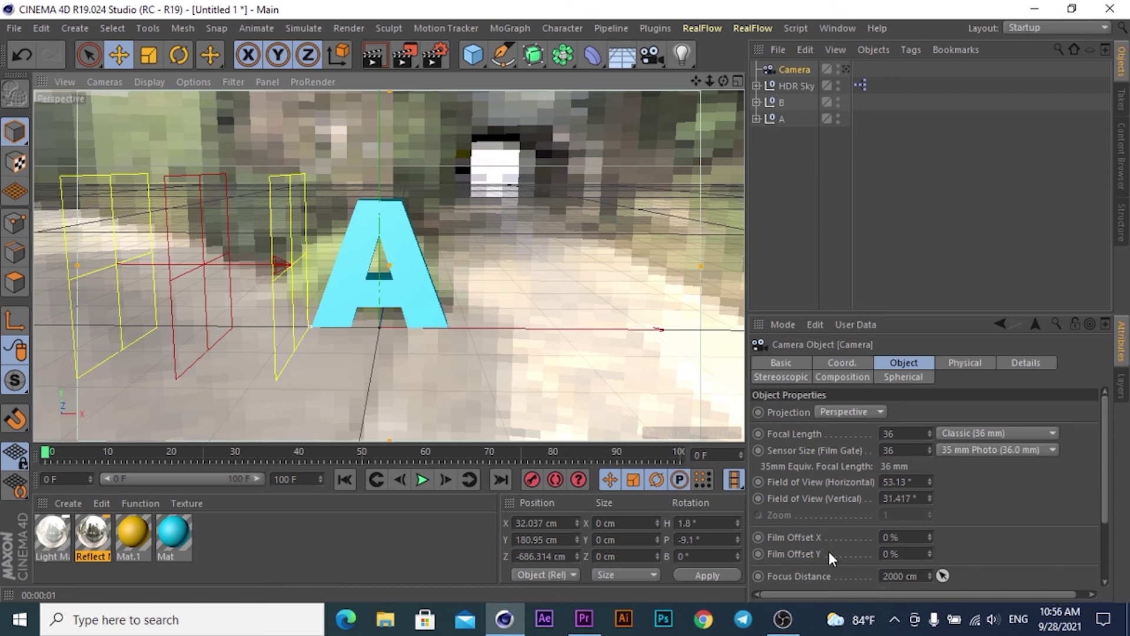
Set Film Offset X to 24% and field of view to 42.13°, keyframing both at frame 0.
{"action": "left_click_drag", "start_coordinate": [931, 535], "coordinate": [931, 534]}
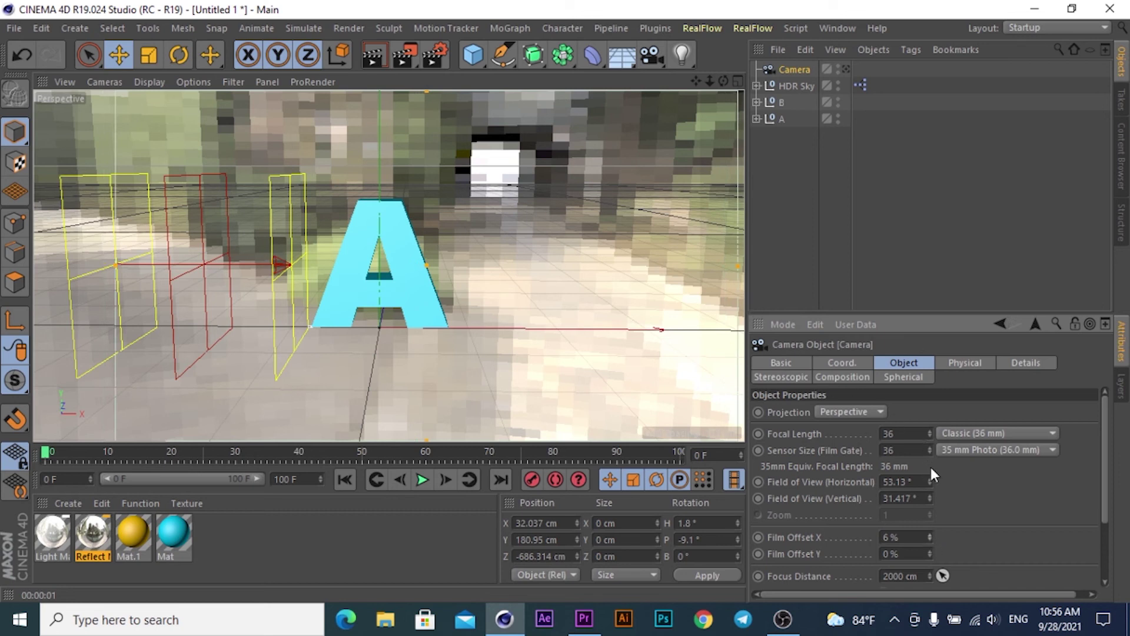
{"action": "key", "text": "ctrl+z"}
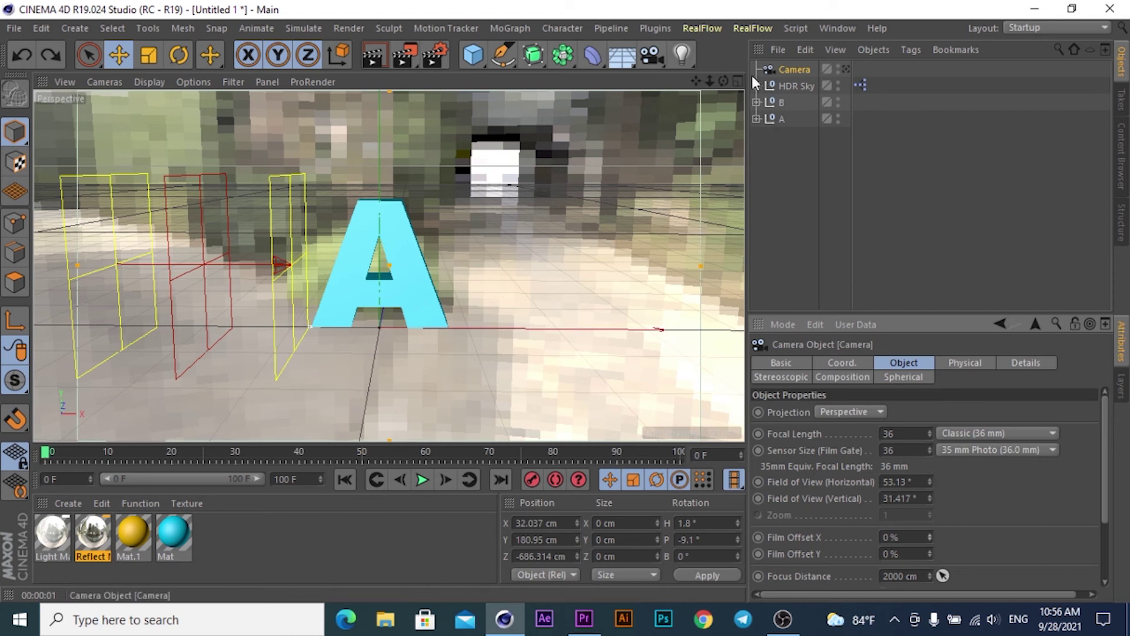
{"action": "left_click", "coordinate": [847, 69]}
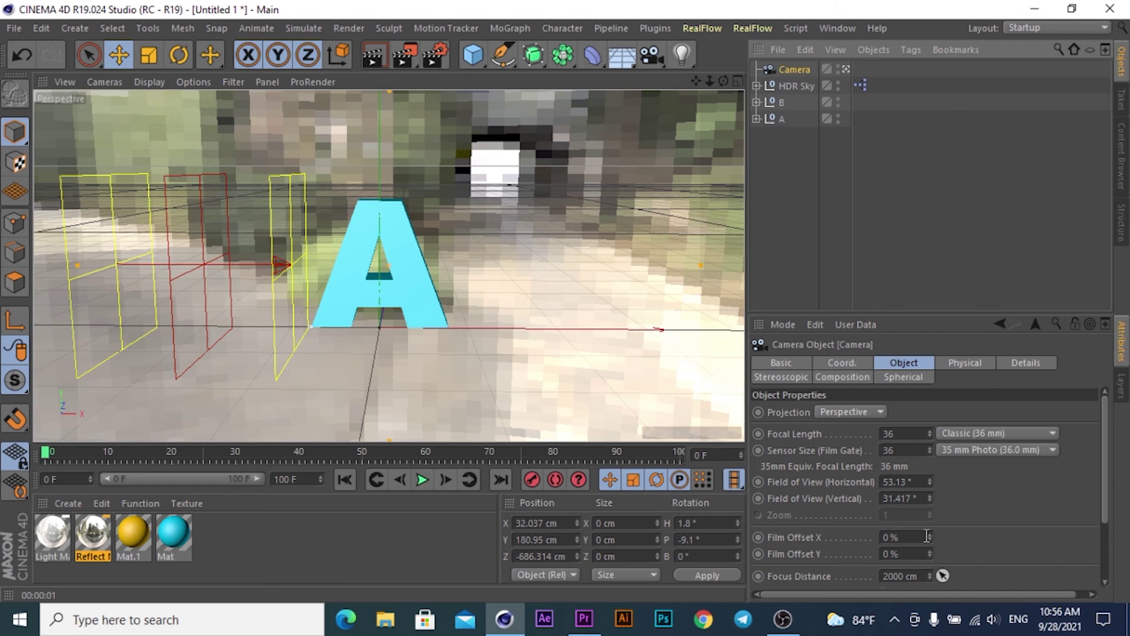
{"action": "left_click_drag", "start_coordinate": [927, 532], "coordinate": [927, 528]}
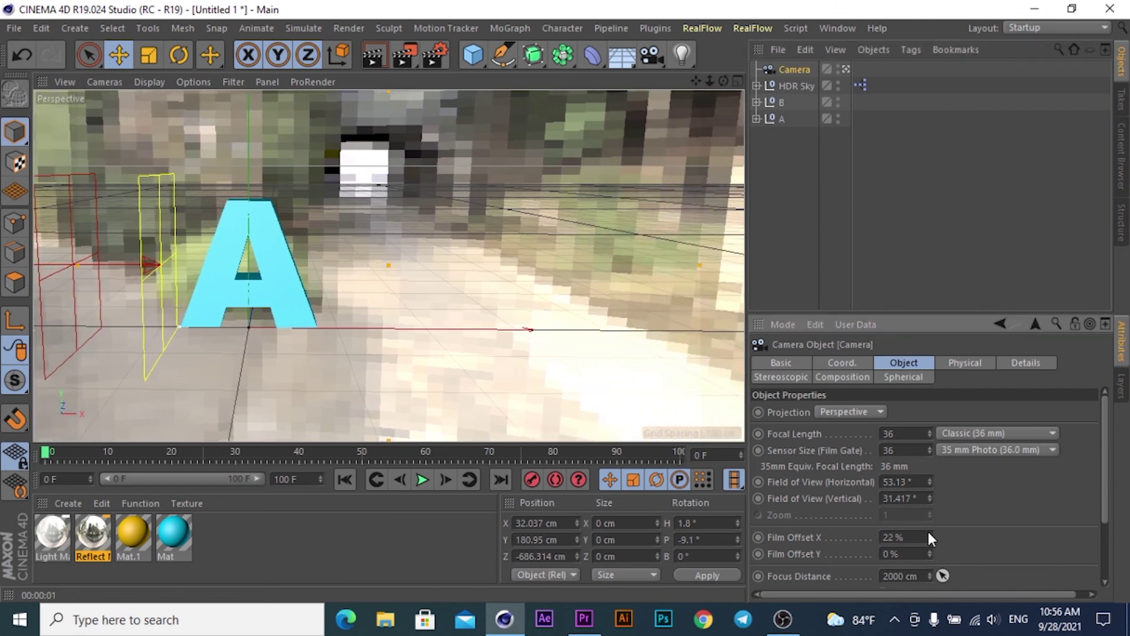
{"action": "left_click_drag", "start_coordinate": [928, 482], "coordinate": [927, 478]}
{"action": "left_click", "coordinate": [929, 483]}
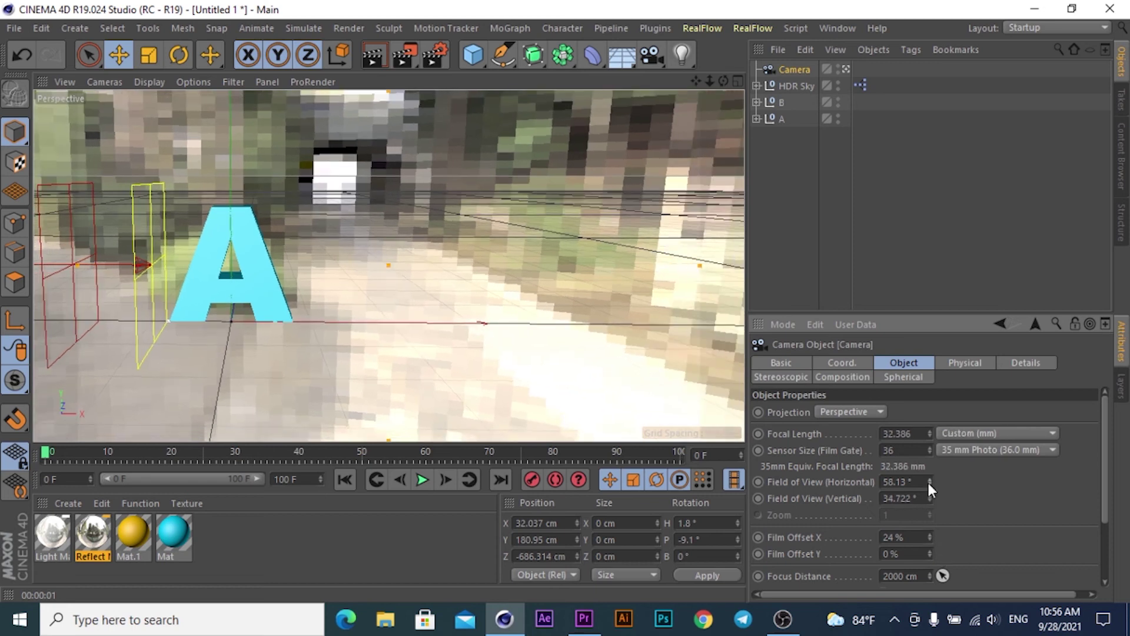
{"action": "left_click", "coordinate": [929, 483]}
{"action": "left_click", "coordinate": [929, 484]}
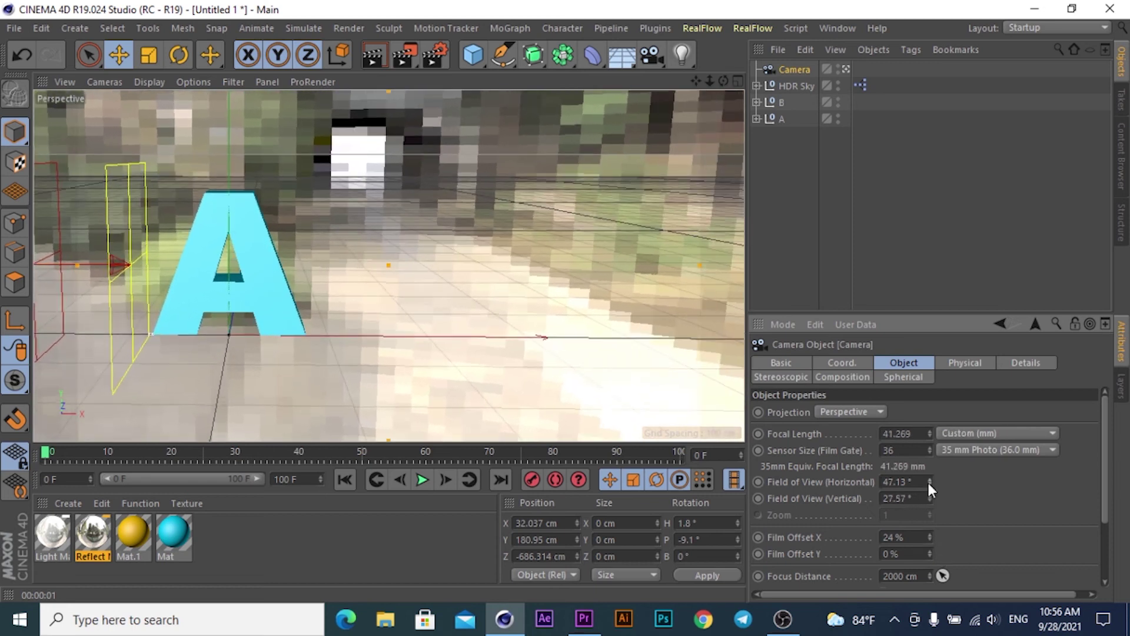
{"action": "left_click", "coordinate": [930, 483]}
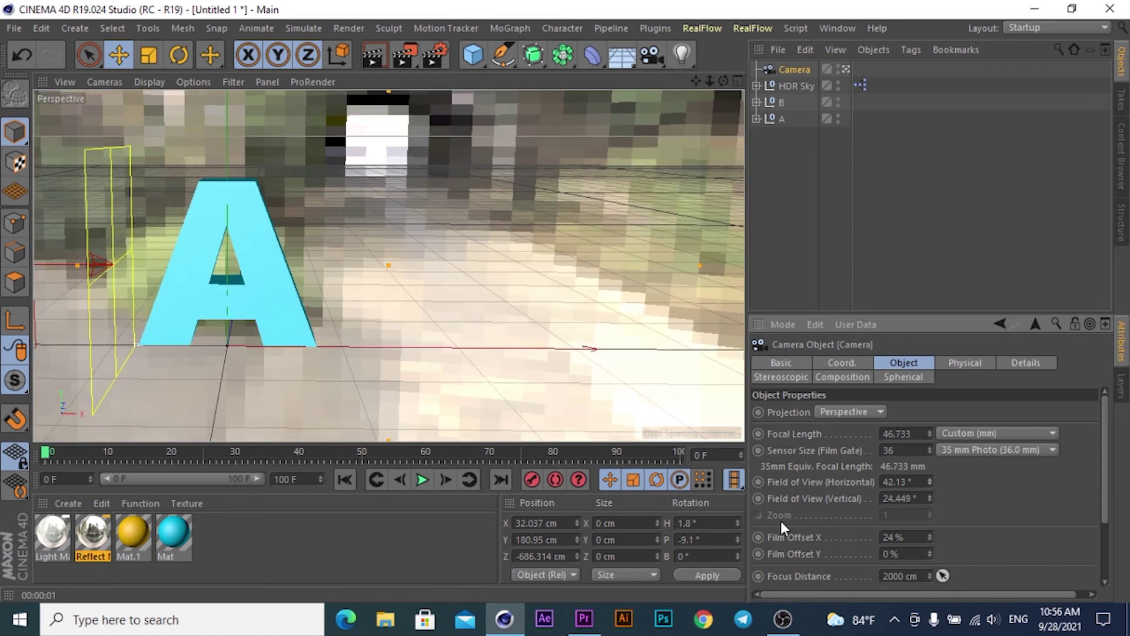
{"action": "left_click", "coordinate": [757, 481]}
{"action": "left_click", "coordinate": [760, 538]}
At the end of the timeline, lower Film Offset X and settle the field of view at 62.13°.
{"action": "left_click_drag", "start_coordinate": [929, 538], "coordinate": [929, 538]}
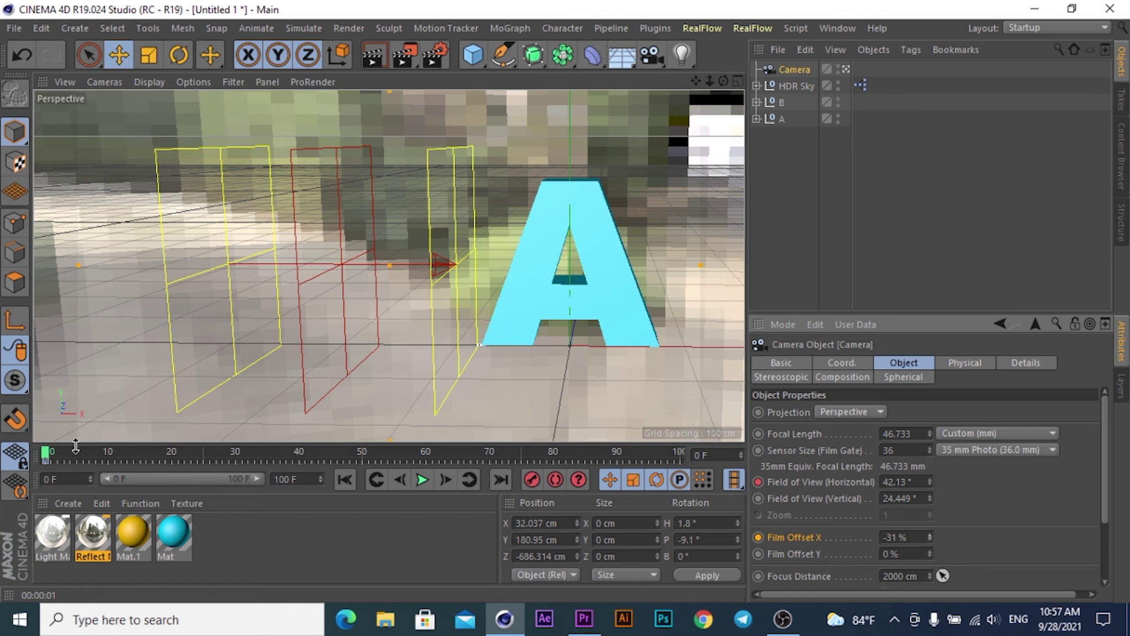
{"action": "left_click_drag", "start_coordinate": [46, 455], "coordinate": [683, 454]}
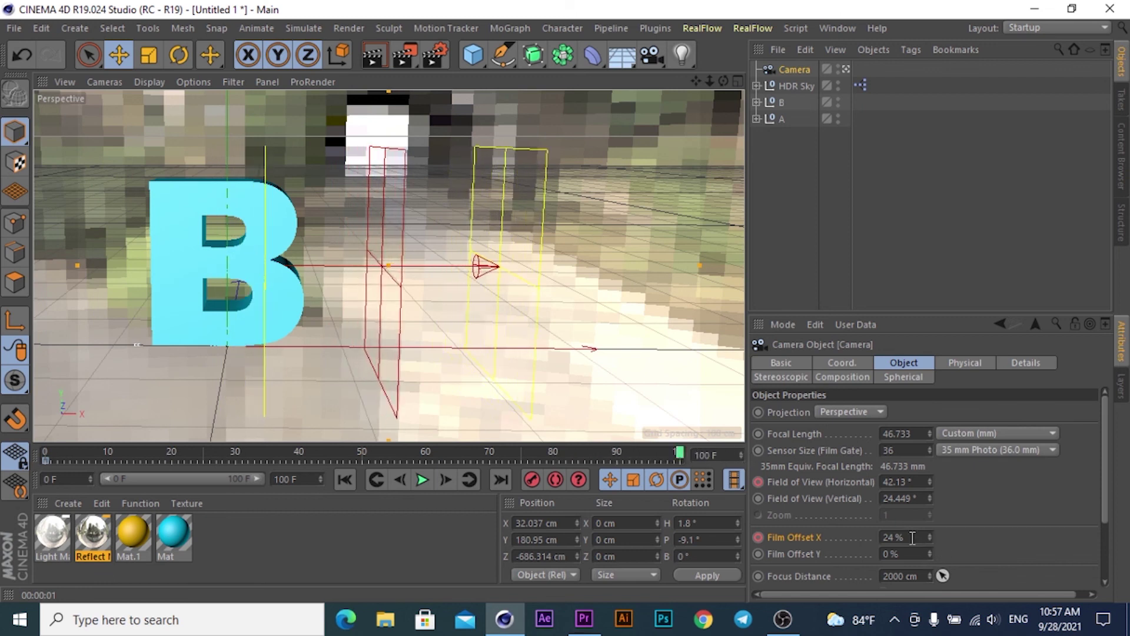
{"action": "left_click_drag", "start_coordinate": [930, 539], "coordinate": [927, 537]}
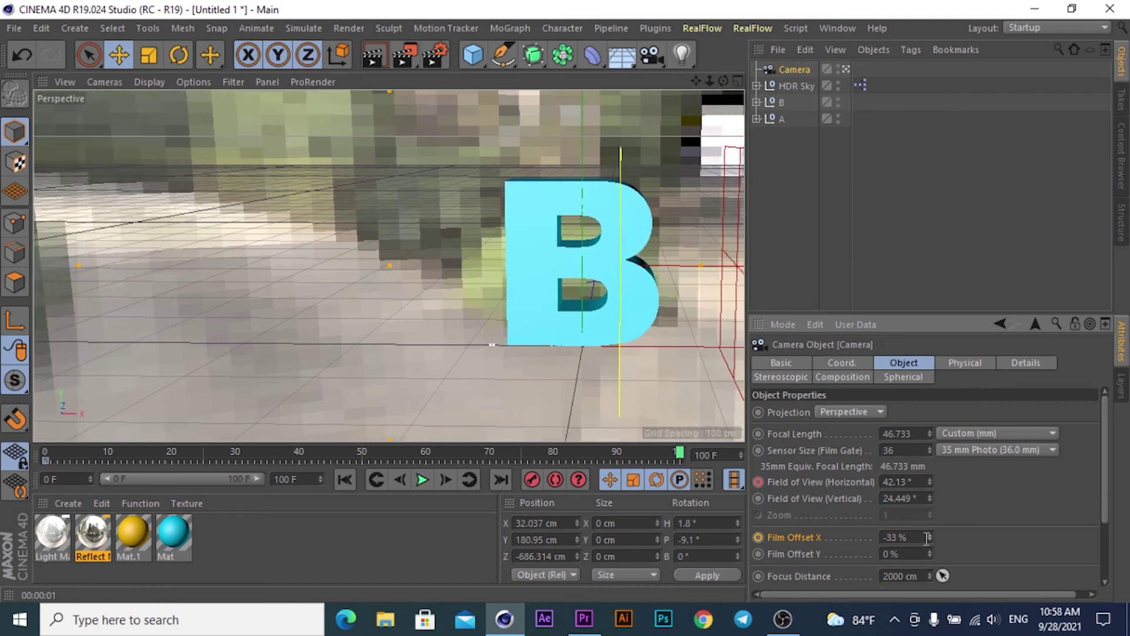
{"action": "left_click", "coordinate": [930, 482]}
{"action": "left_click_drag", "start_coordinate": [931, 479], "coordinate": [931, 477]}
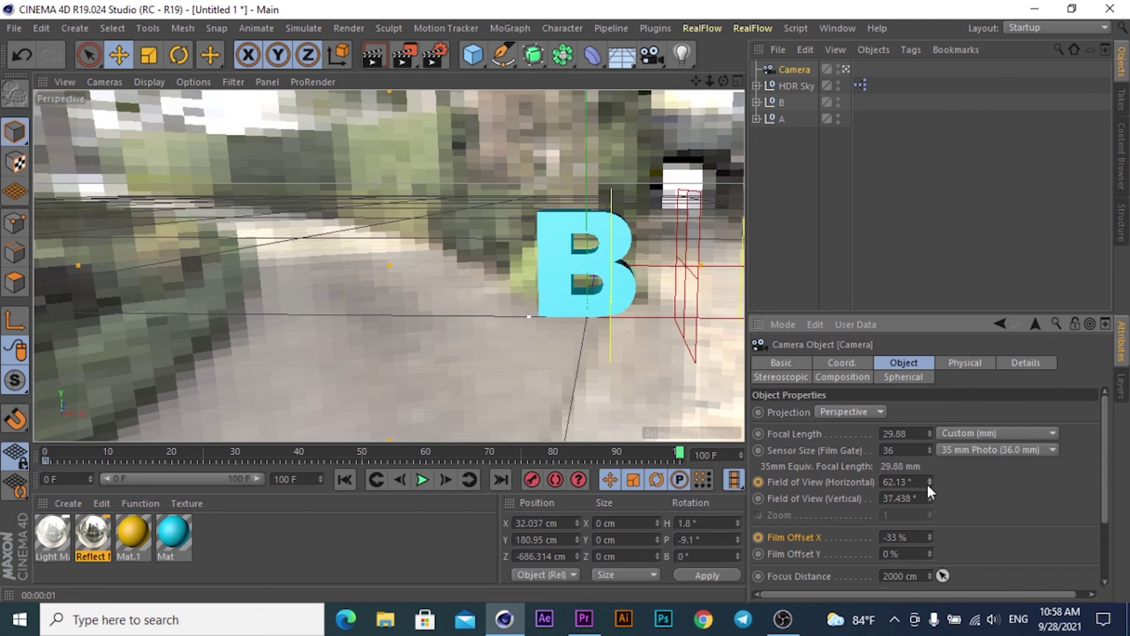
{"action": "left_click", "coordinate": [927, 483]}
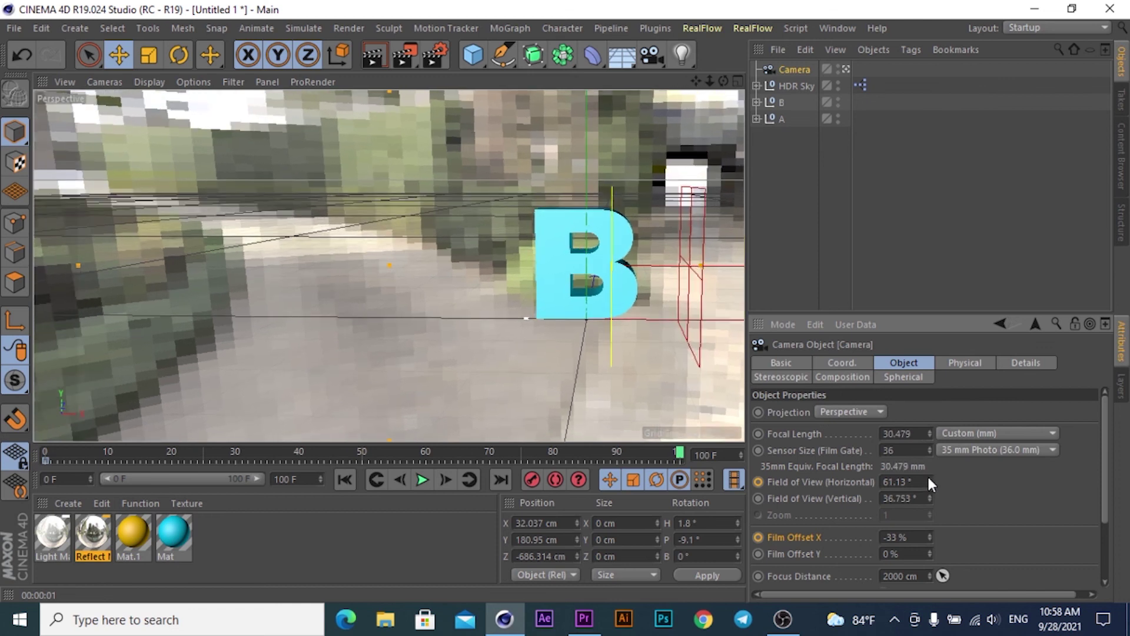
{"action": "left_click", "coordinate": [928, 478]}
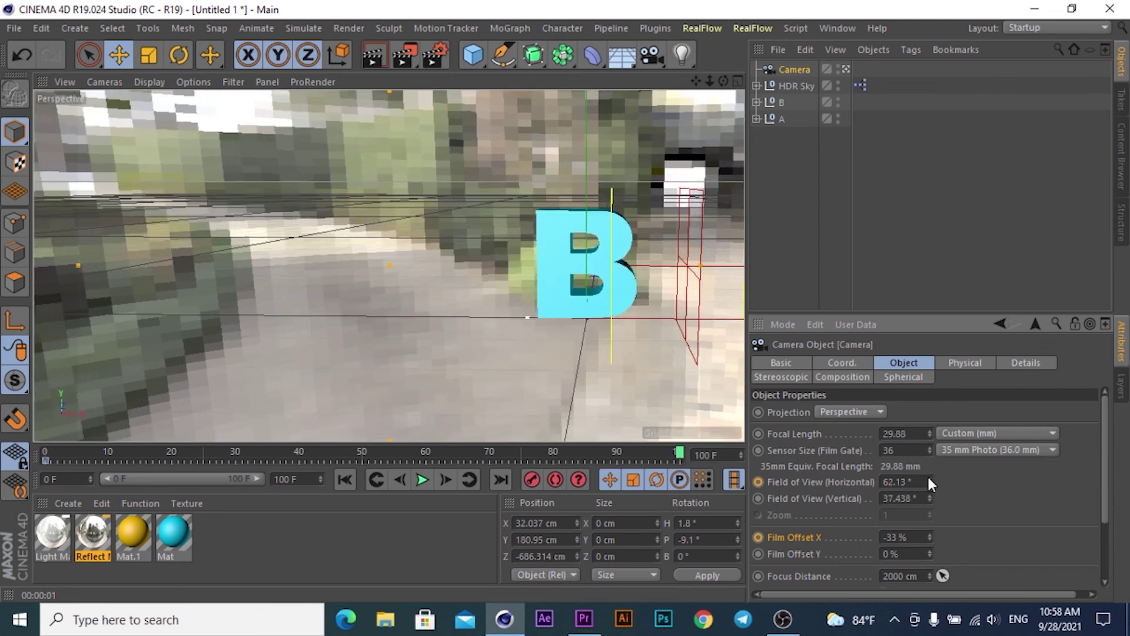
Keyframe Film Offset X at -39% on frame 100, then play the animation from frame 0.
{"action": "left_click", "coordinate": [930, 539]}
{"action": "left_click", "coordinate": [929, 538]}
{"action": "left_click", "coordinate": [929, 538]}
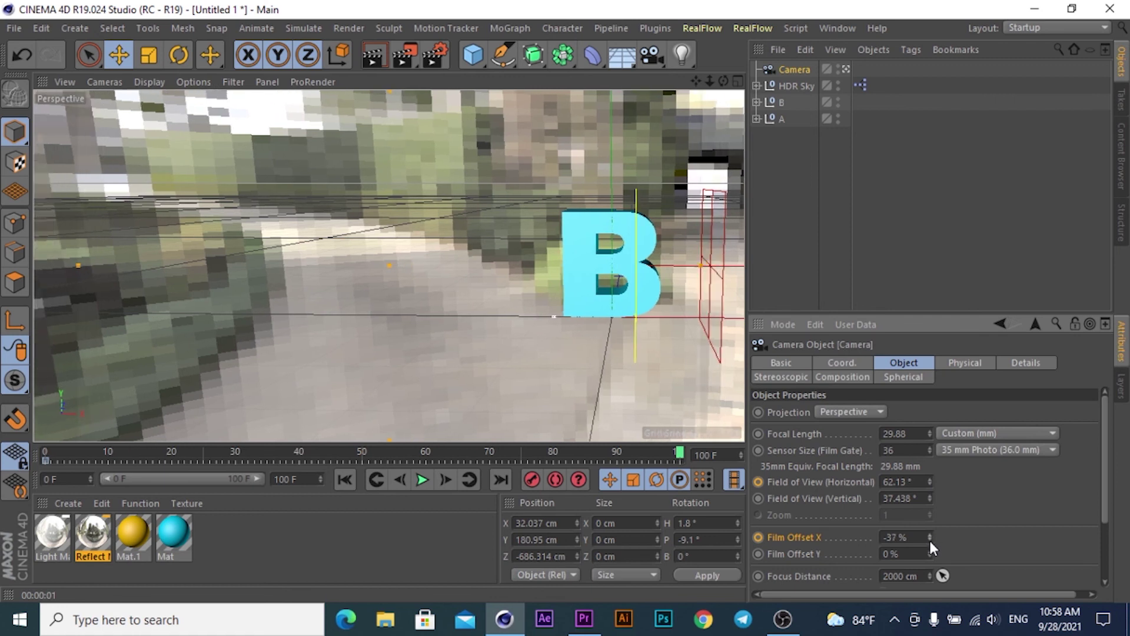
{"action": "left_click", "coordinate": [928, 538]}
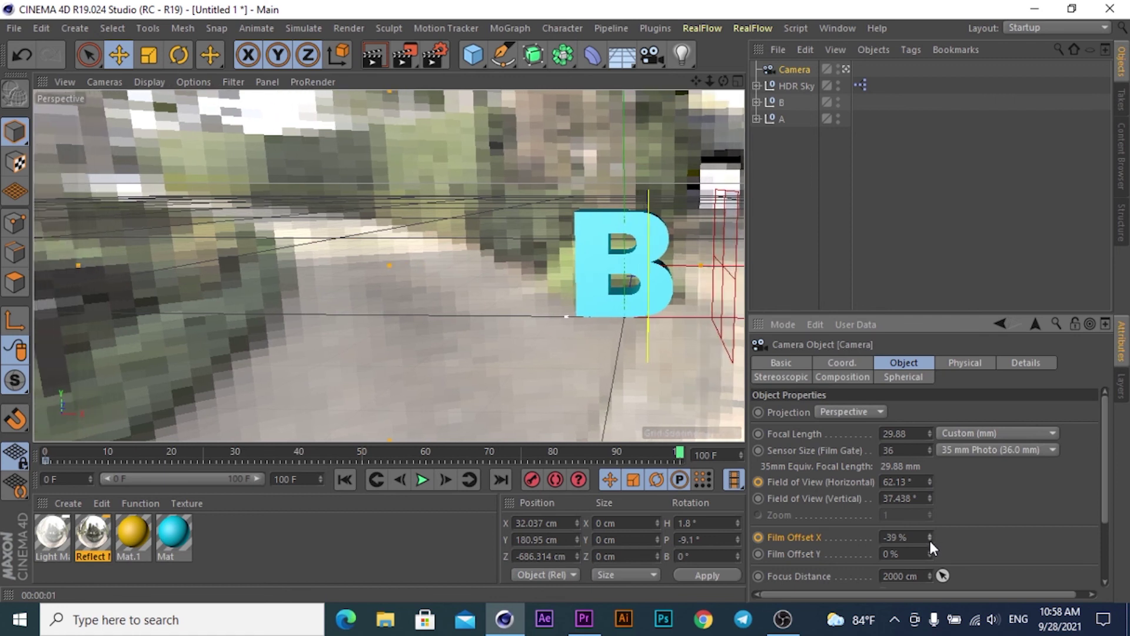
{"action": "left_click", "coordinate": [757, 537]}
{"action": "left_click", "coordinate": [341, 478]}
{"action": "left_click", "coordinate": [422, 479]}
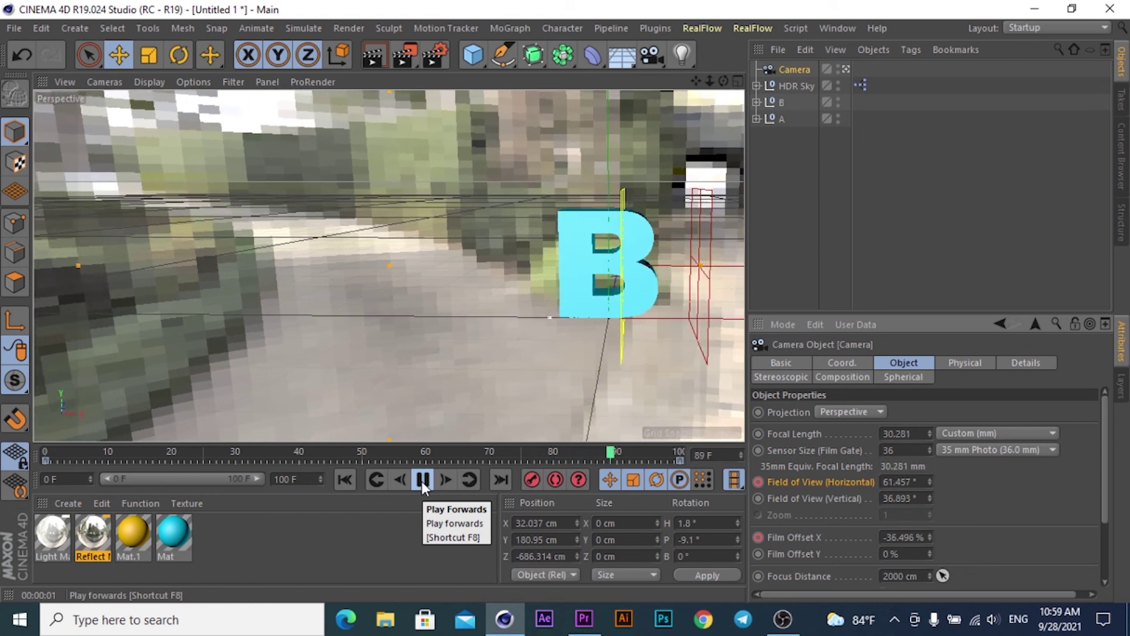
Pause playback at frame 94 and render a preview of the B in the park.
{"action": "left_click", "coordinate": [422, 482]}
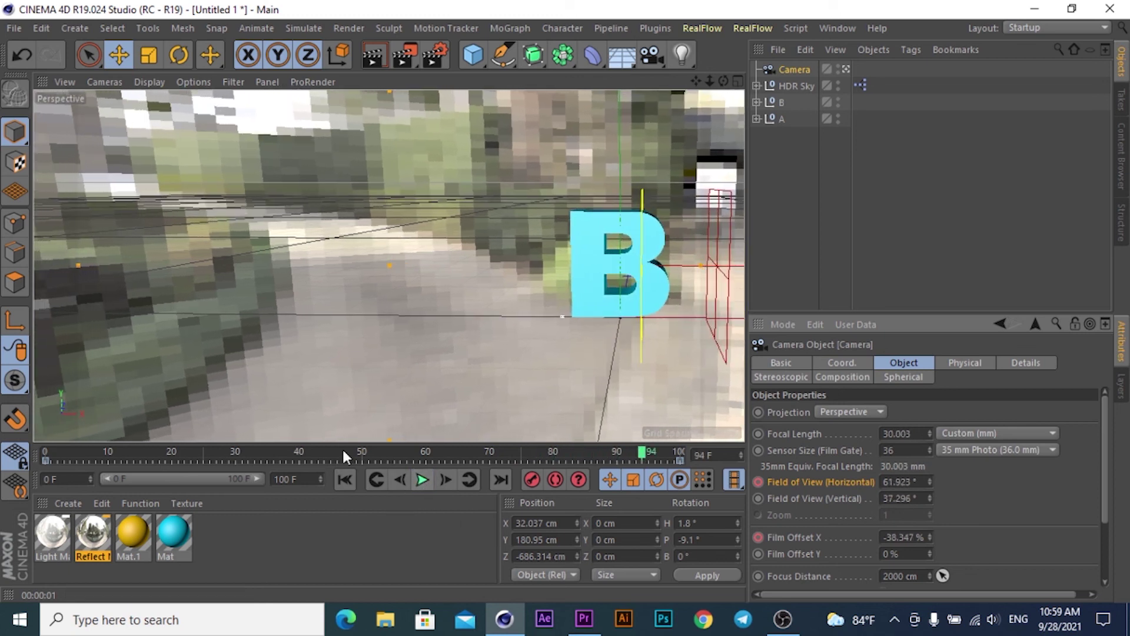
{"action": "left_click", "coordinate": [376, 56]}
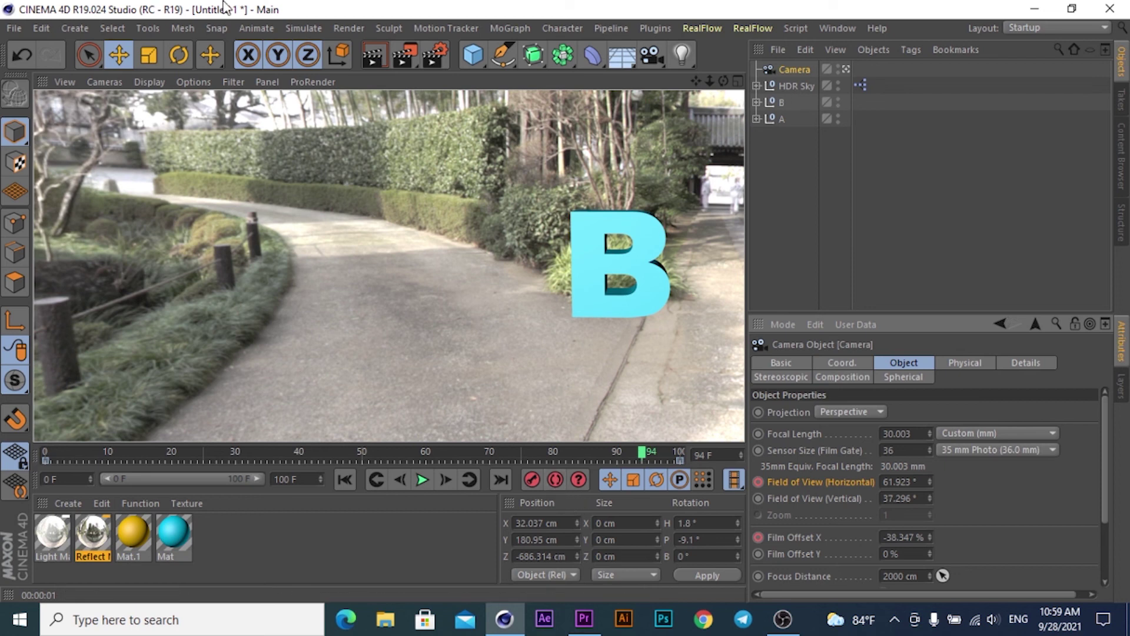
Render a 1280x720 frame to the Picture Viewer, zoom to inspect it, then close the viewer.
{"action": "left_click", "coordinate": [405, 55]}
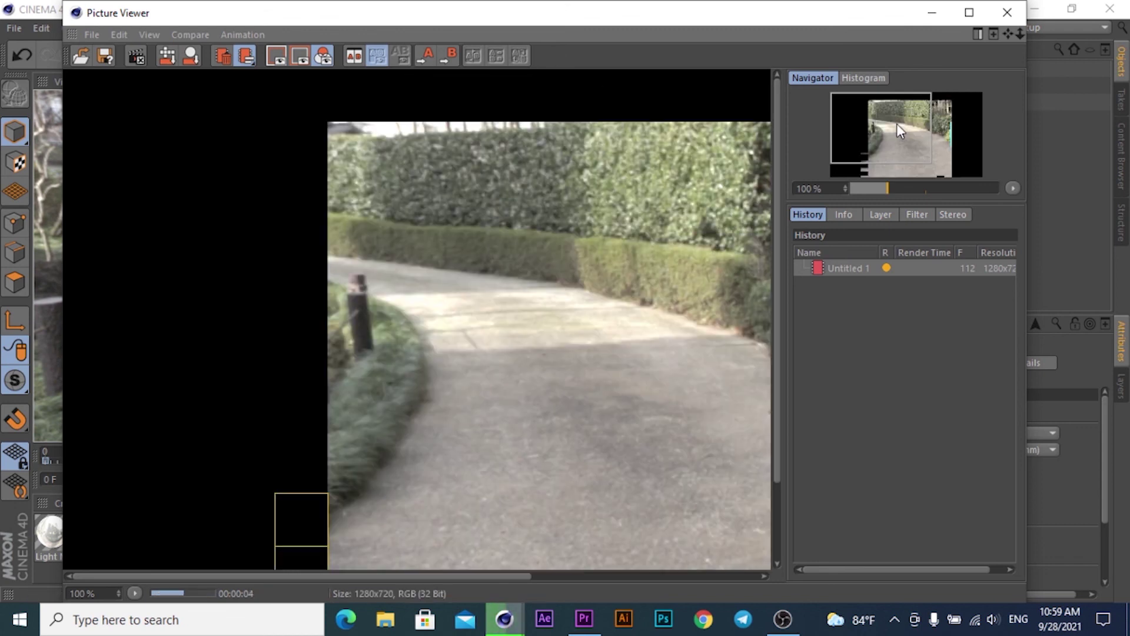
{"action": "scroll", "coordinate": [896, 124], "scroll_direction": "up", "scroll_amount": 1}
{"action": "scroll", "coordinate": [896, 124], "scroll_direction": "down", "scroll_amount": 1}
{"action": "scroll", "coordinate": [896, 123], "scroll_direction": "down", "scroll_amount": 1}
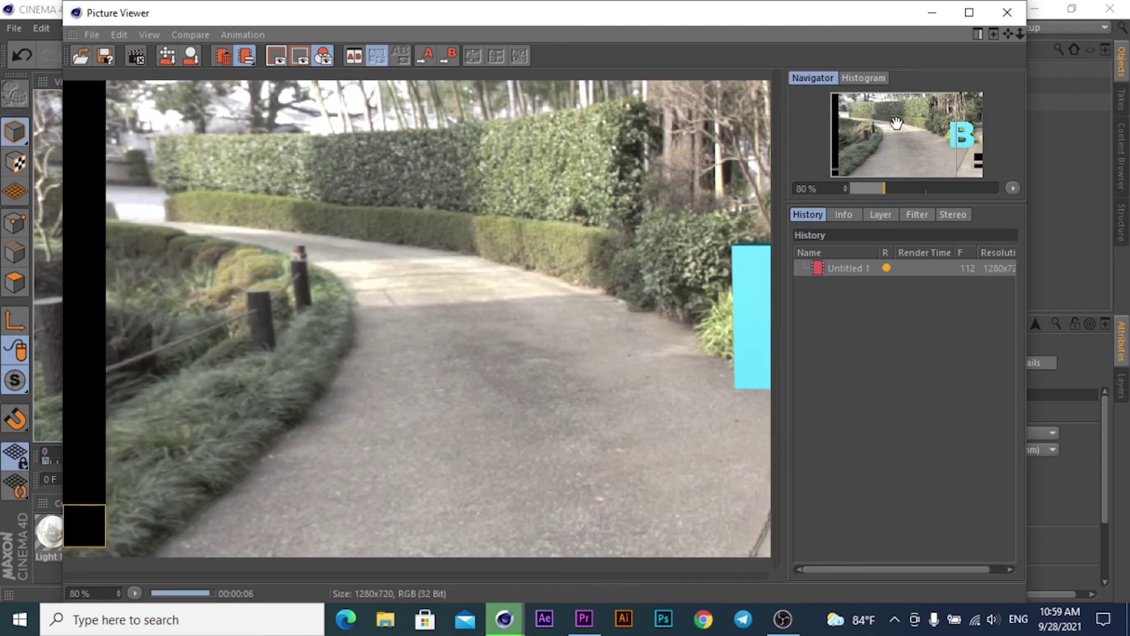
{"action": "scroll", "coordinate": [896, 124], "scroll_direction": "down", "scroll_amount": 1}
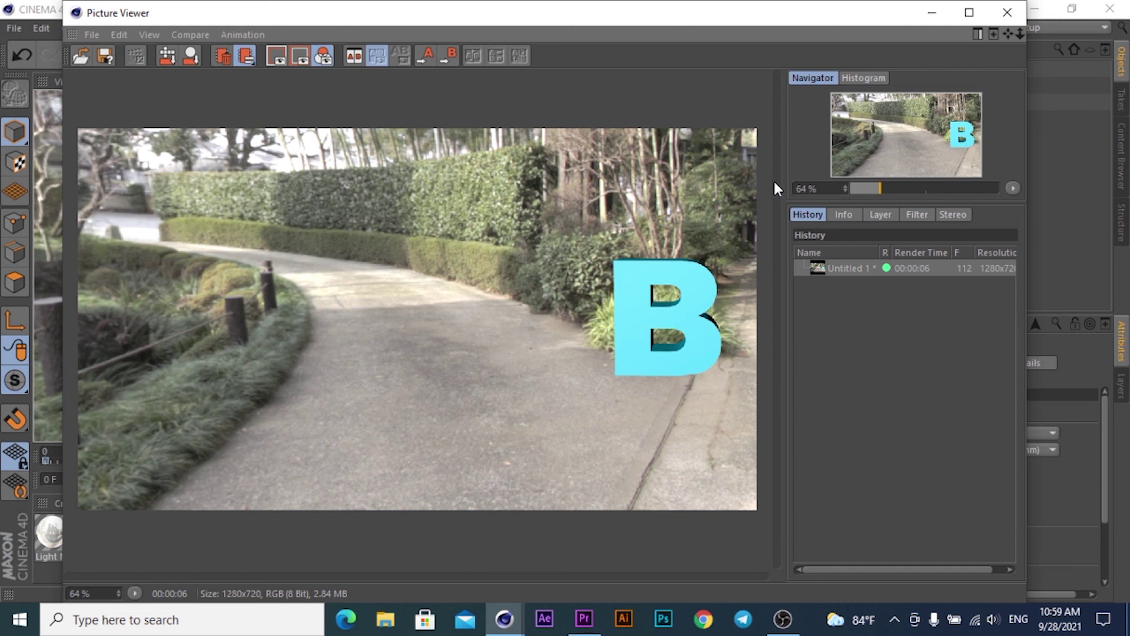
{"action": "left_click", "coordinate": [1007, 12]}
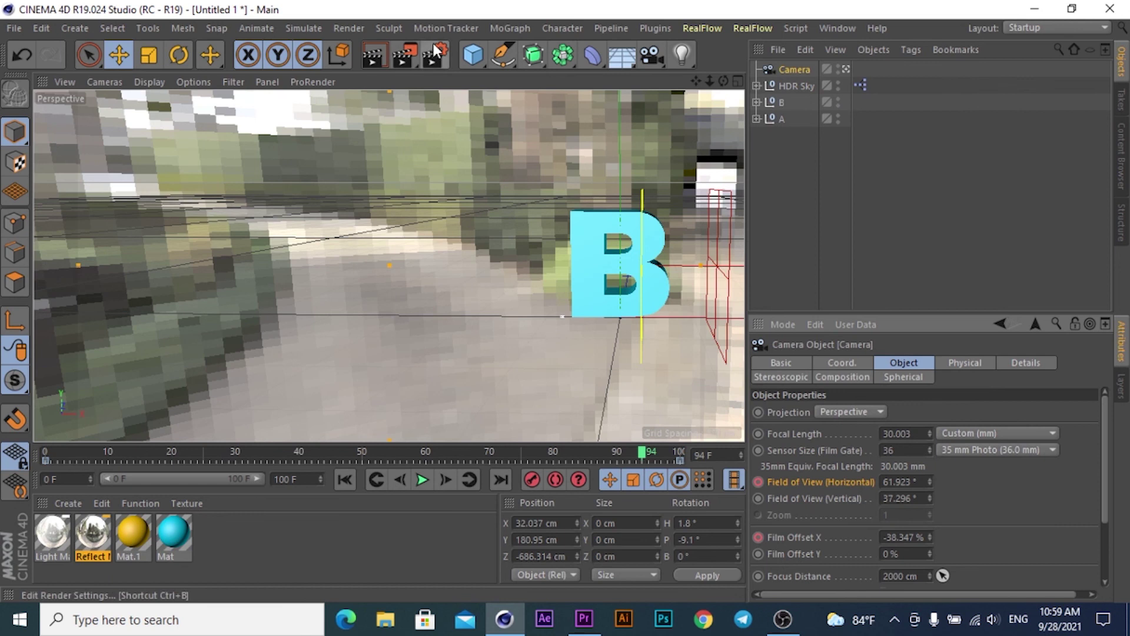
Apply the HDTV 1080 25 resolution preset and set the save format to JPG.
{"action": "left_click", "coordinate": [428, 59]}
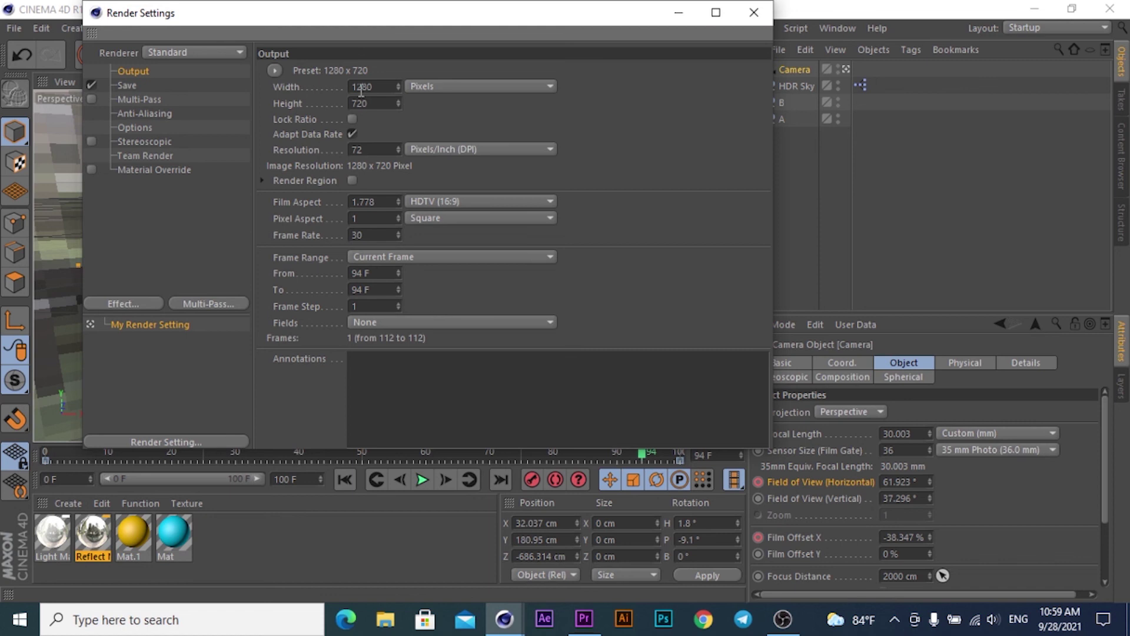
{"action": "left_click", "coordinate": [272, 70]}
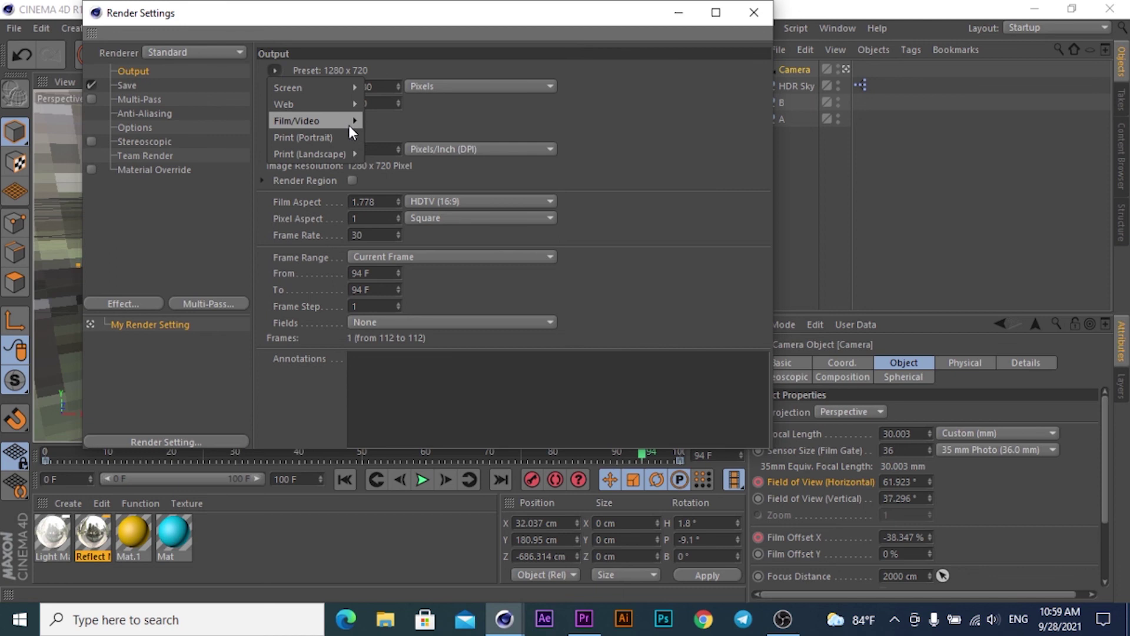
{"action": "mouse_move", "coordinate": [297, 120]}
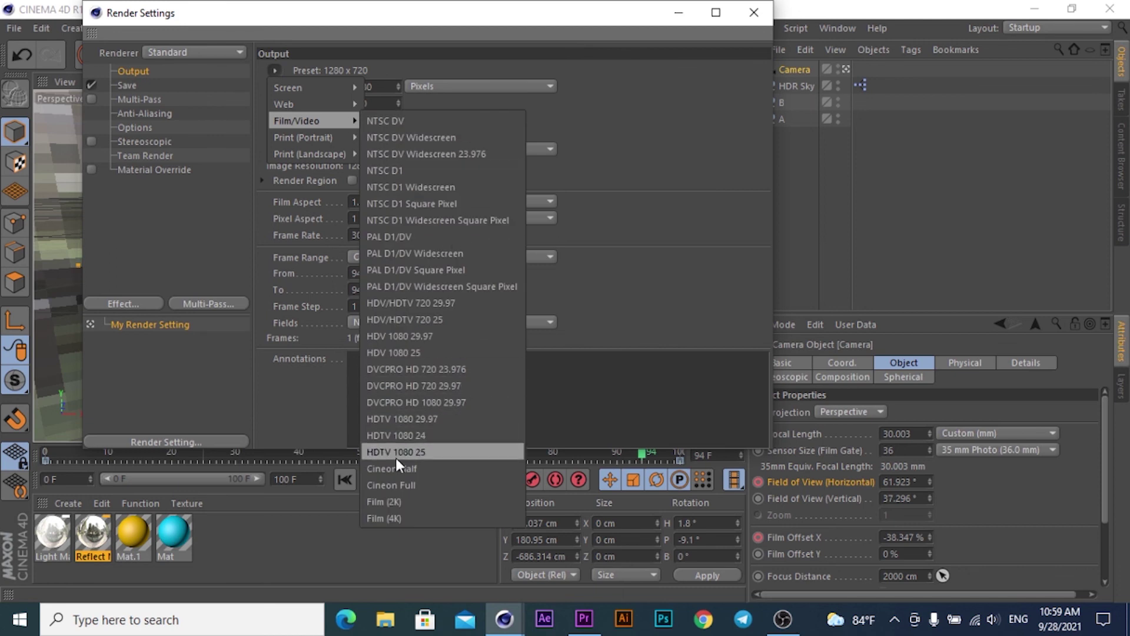
{"action": "left_click", "coordinate": [397, 456]}
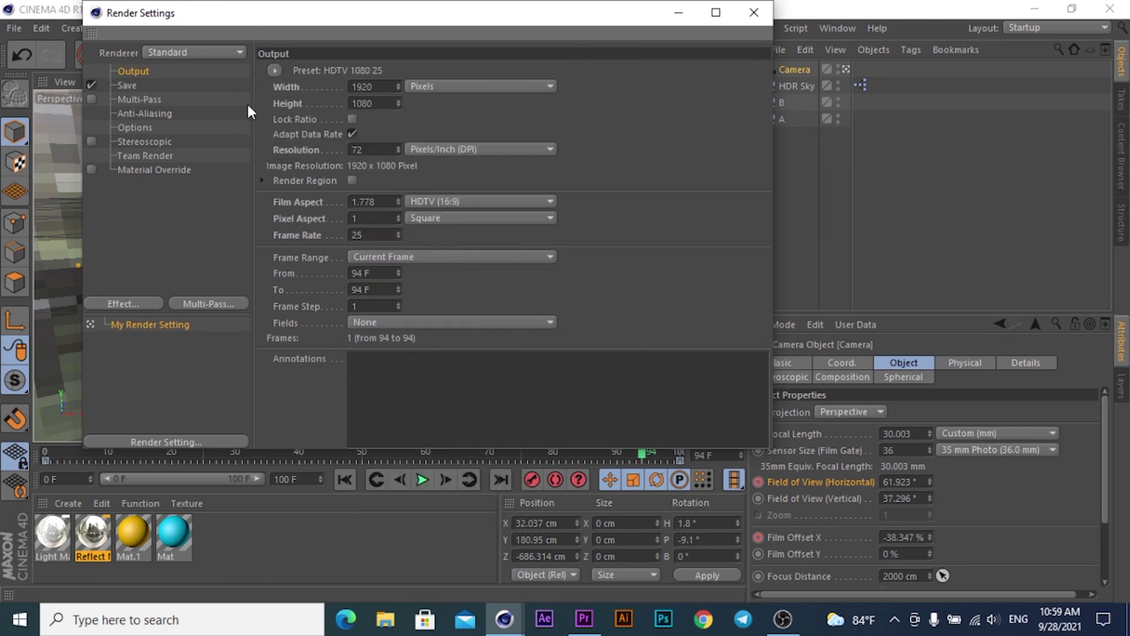
{"action": "left_click", "coordinate": [125, 85]}
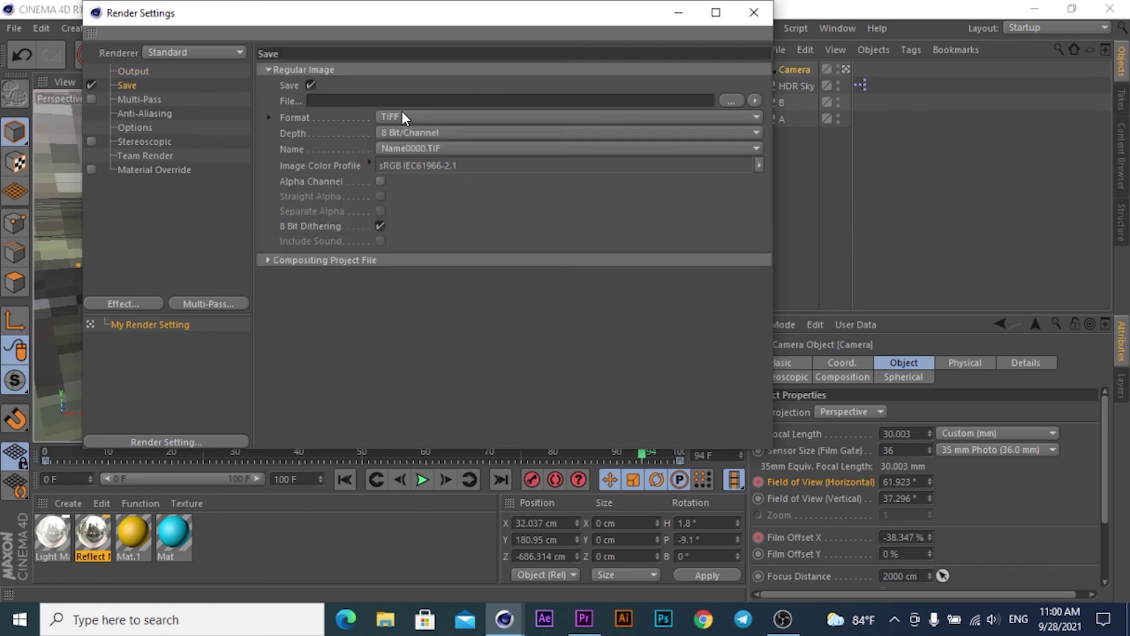
{"action": "left_click", "coordinate": [402, 115]}
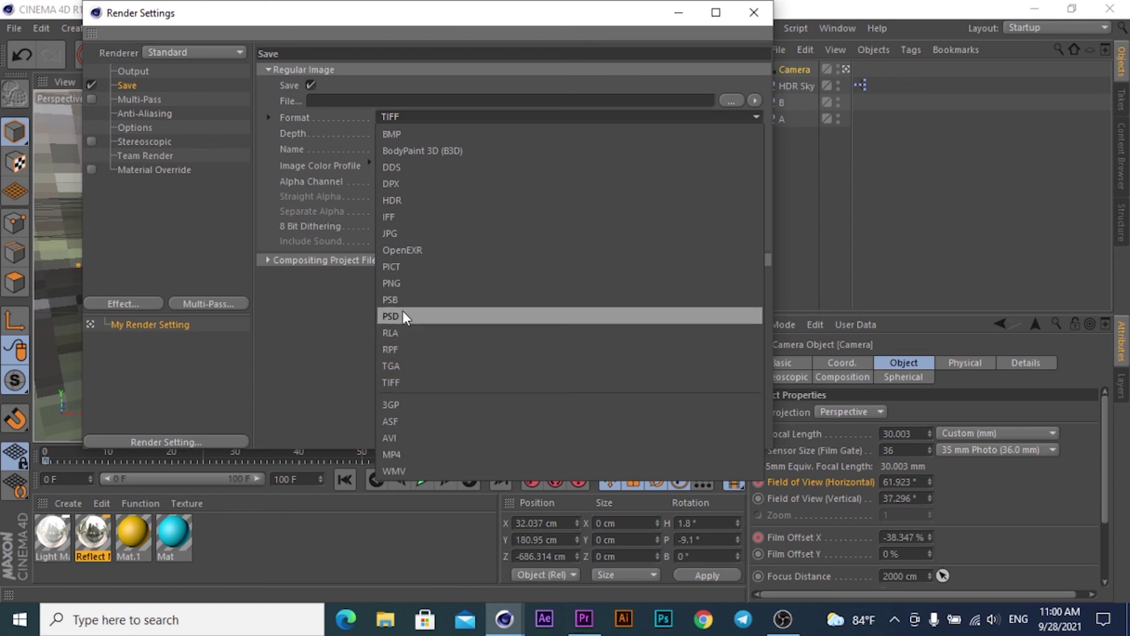
{"action": "left_click", "coordinate": [389, 234]}
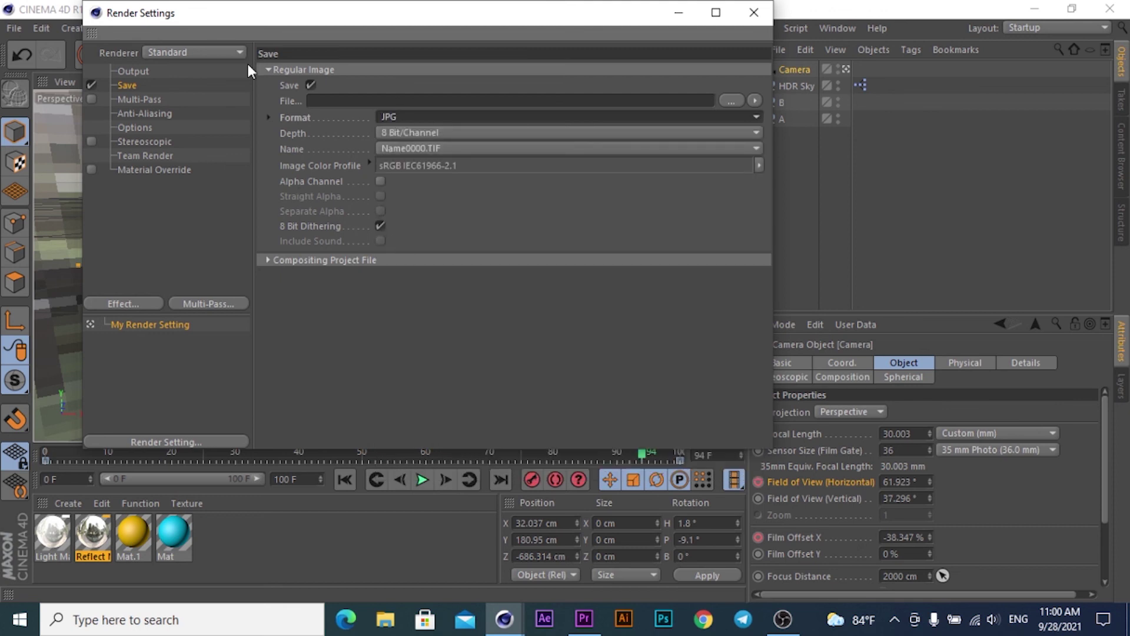
Set the render output frame range from 0 to 100.
{"action": "left_click", "coordinate": [131, 71]}
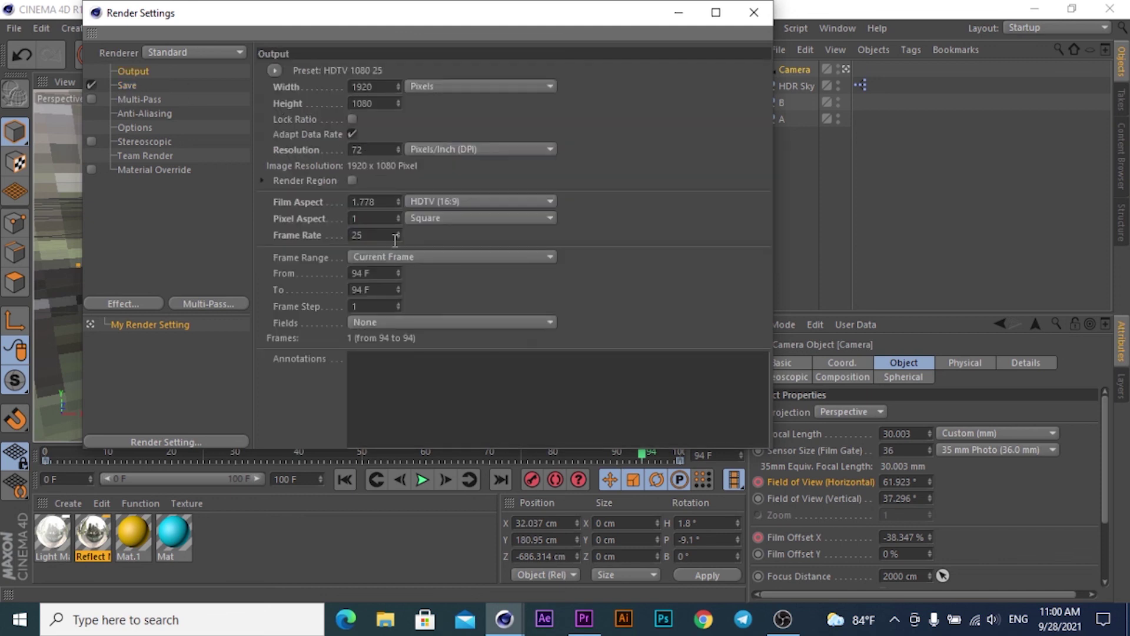
{"action": "left_click", "coordinate": [375, 272]}
{"action": "type", "text": "0"}
{"action": "key", "text": "Tab"}
{"action": "type", "text": "100"}
{"action": "key", "text": "Return"}
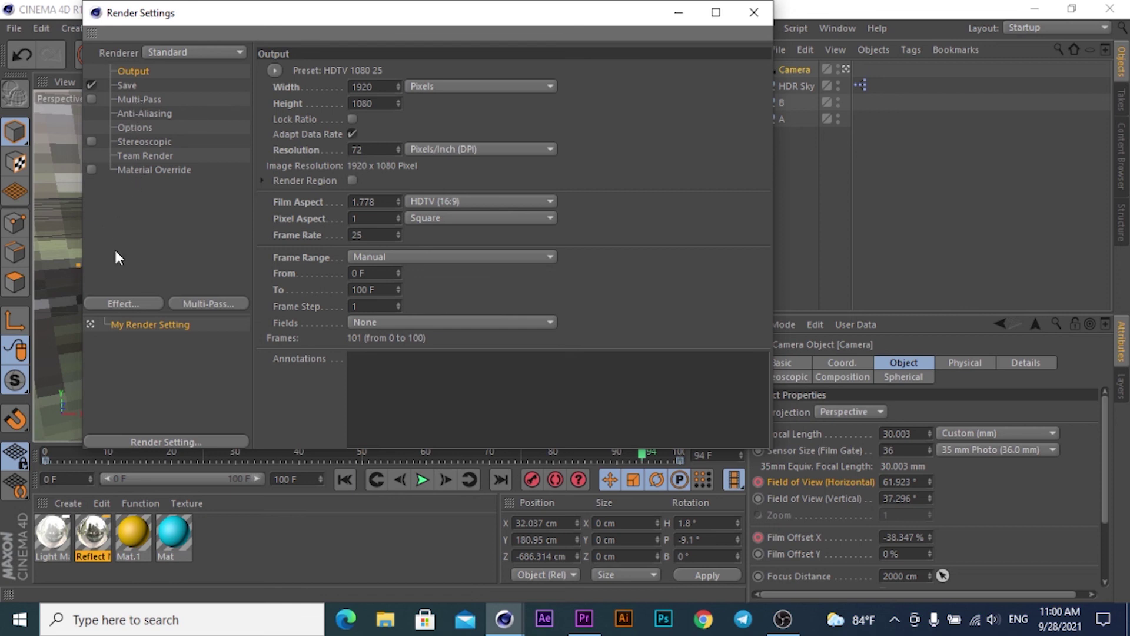
Add the Ambient Occlusion effect with its contrast set to 20%.
{"action": "left_click", "coordinate": [114, 306]}
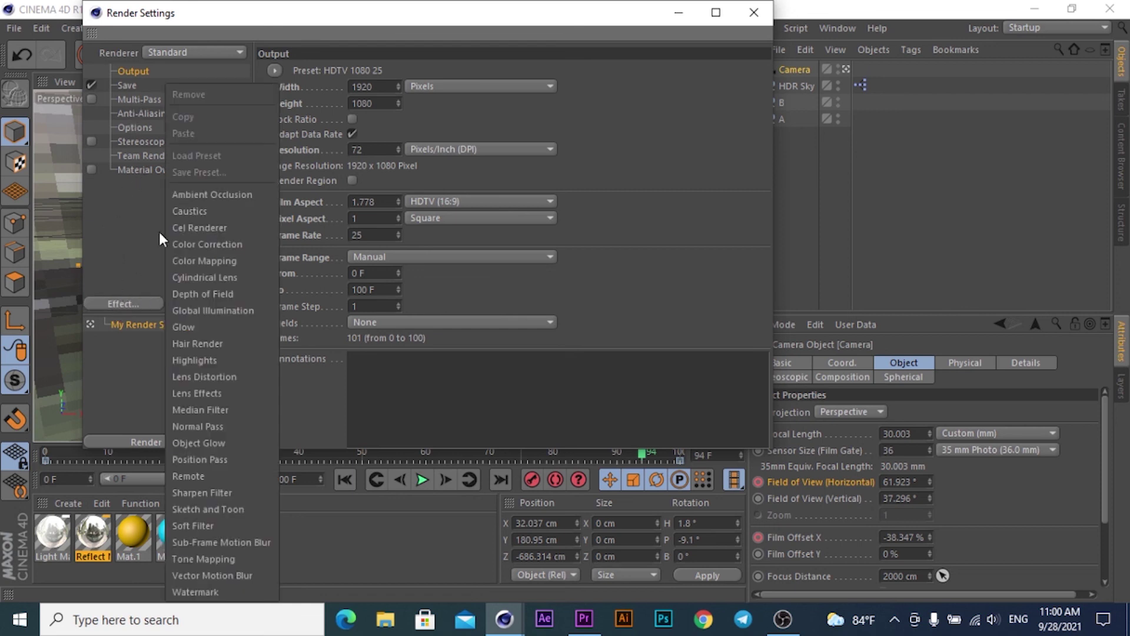
{"action": "left_click", "coordinate": [196, 197]}
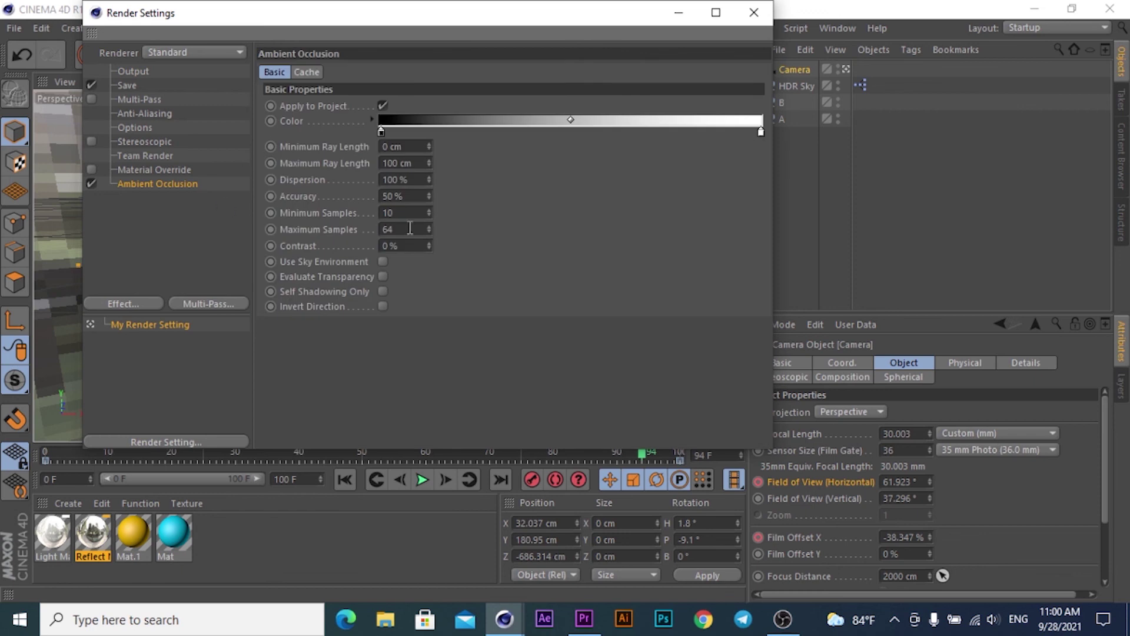
{"action": "left_click", "coordinate": [391, 246]}
{"action": "type", "text": "30"}
{"action": "key", "text": "Return"}
{"action": "left_click_drag", "start_coordinate": [412, 246], "coordinate": [336, 248]}
{"action": "type", "text": "20"}
{"action": "key", "text": "Return"}
Enable the ambient occlusion cache and set anti-aliasing to Best.
{"action": "left_click", "coordinate": [308, 72]}
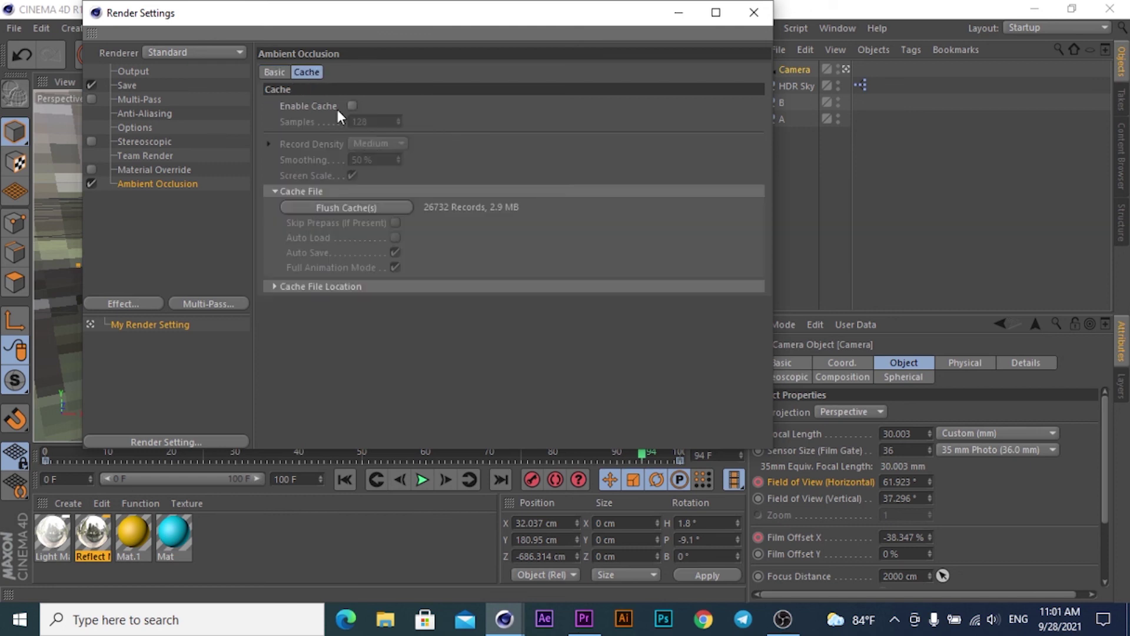
{"action": "left_click", "coordinate": [353, 106]}
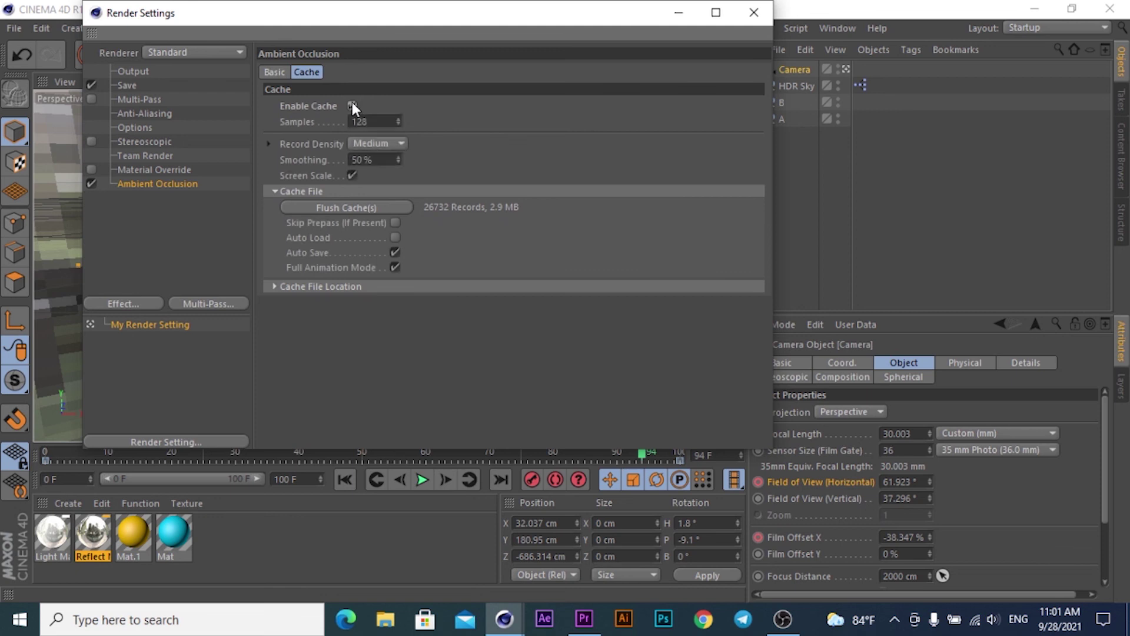
{"action": "left_click", "coordinate": [130, 115]}
{"action": "left_click", "coordinate": [421, 70]}
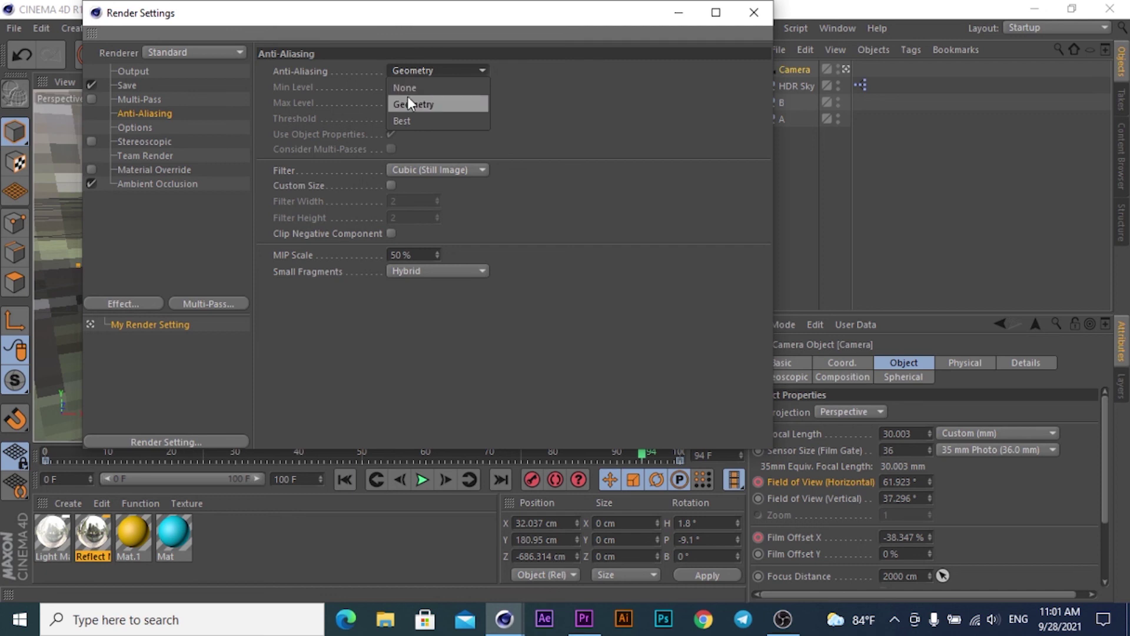
{"action": "left_click", "coordinate": [398, 120]}
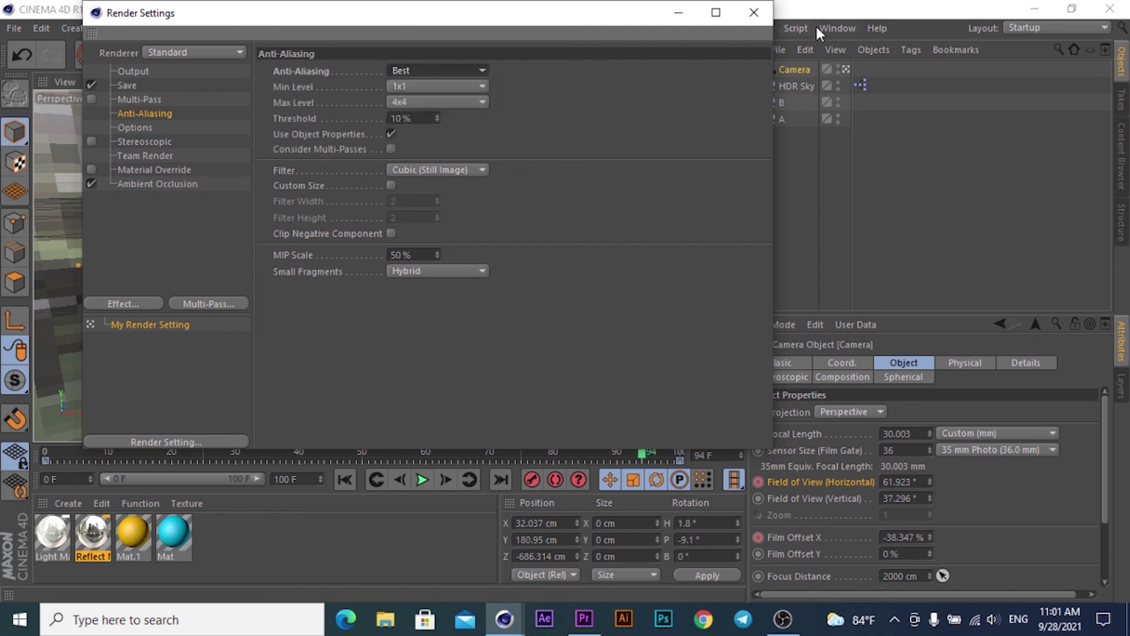
Close Render Settings, go to frame 0 and render a preview of the A on the park path.
{"action": "left_click", "coordinate": [763, 16]}
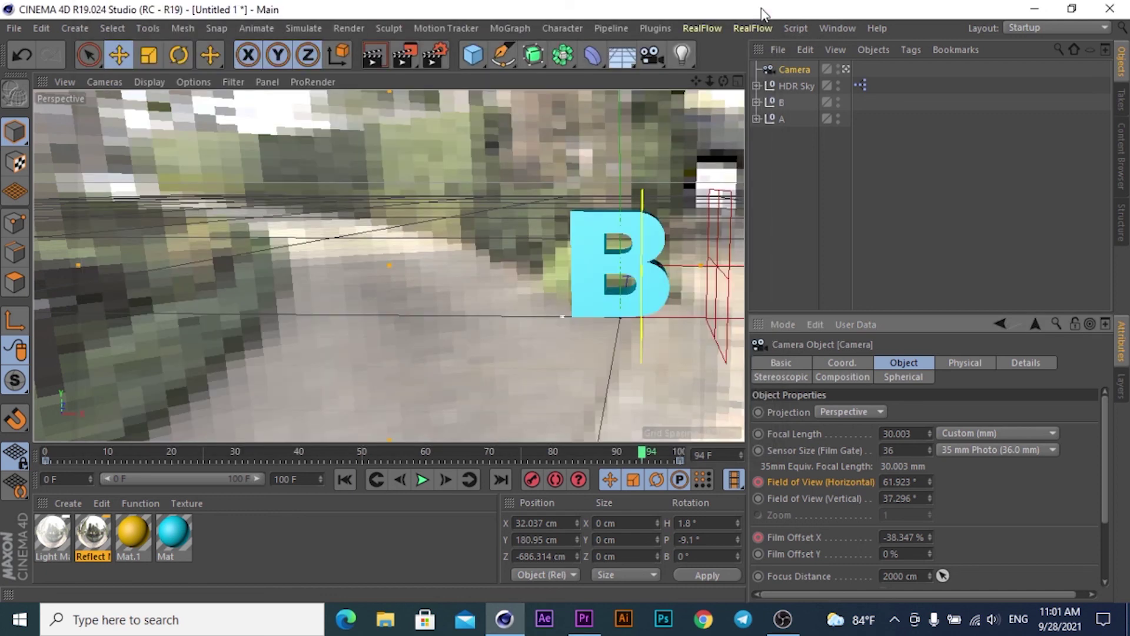
{"action": "left_click", "coordinate": [376, 52]}
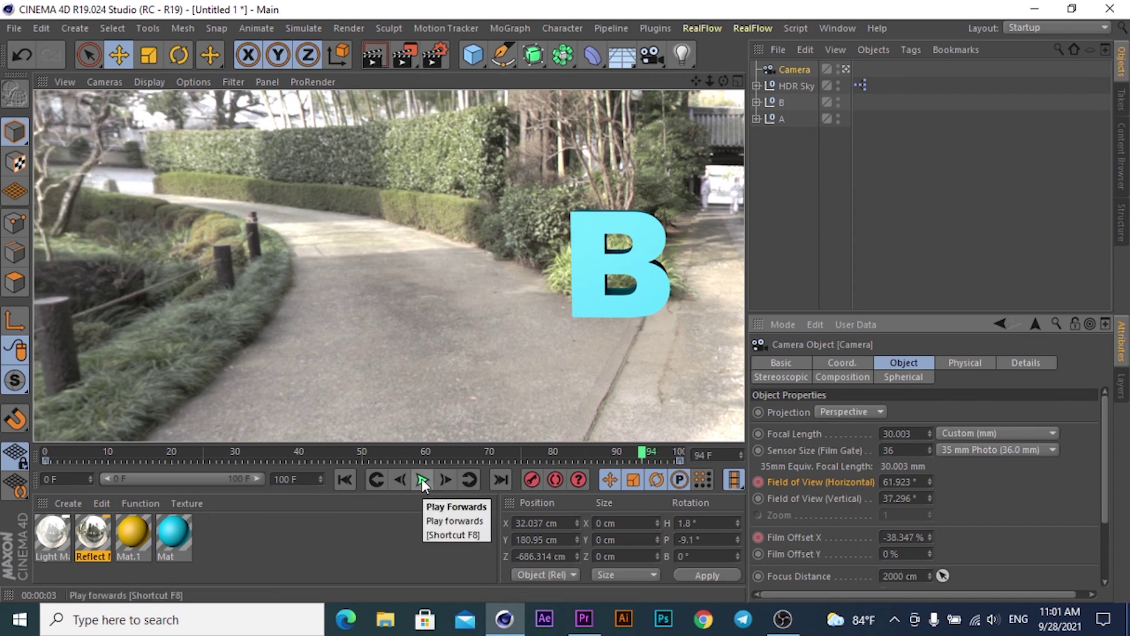
{"action": "left_click", "coordinate": [346, 479]}
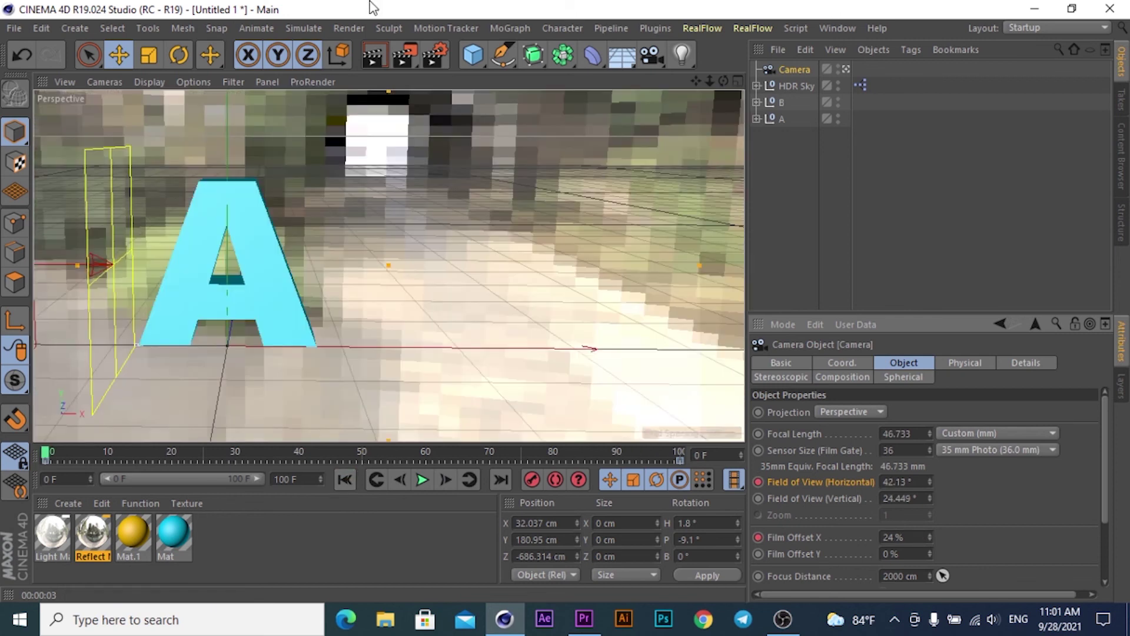
{"action": "left_click", "coordinate": [364, 55]}
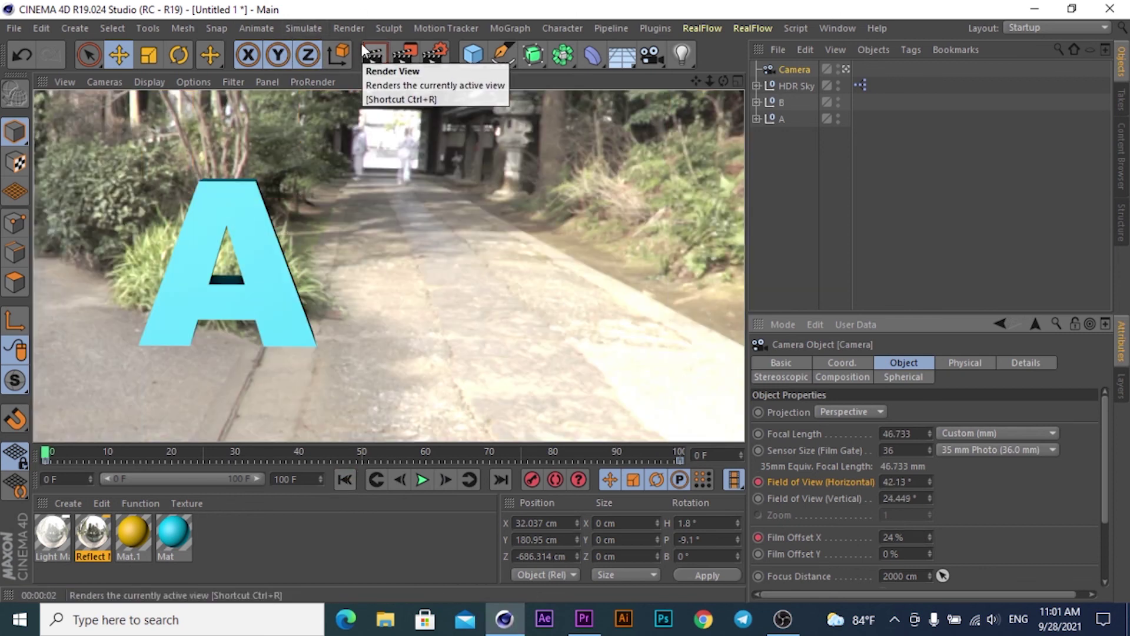